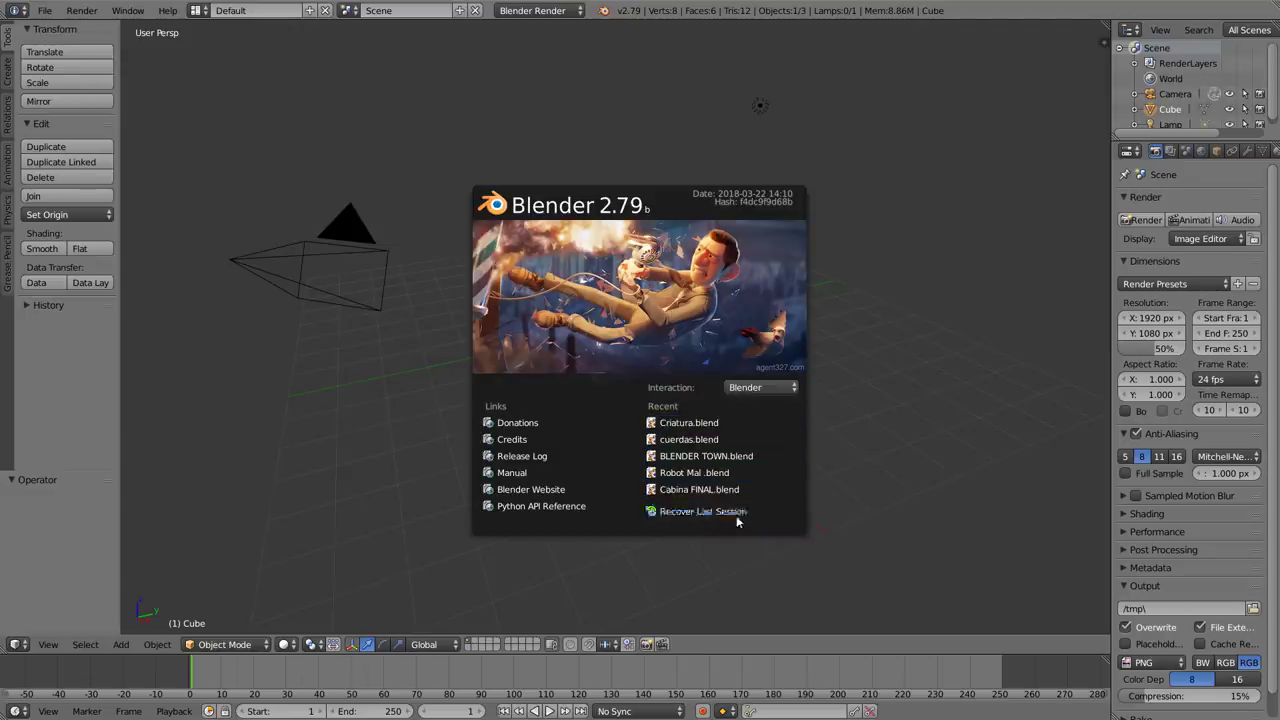
# Step: Open the Interaction presets dropdown on the Blender 2.79 splash screen
pyautogui.click(774, 386)
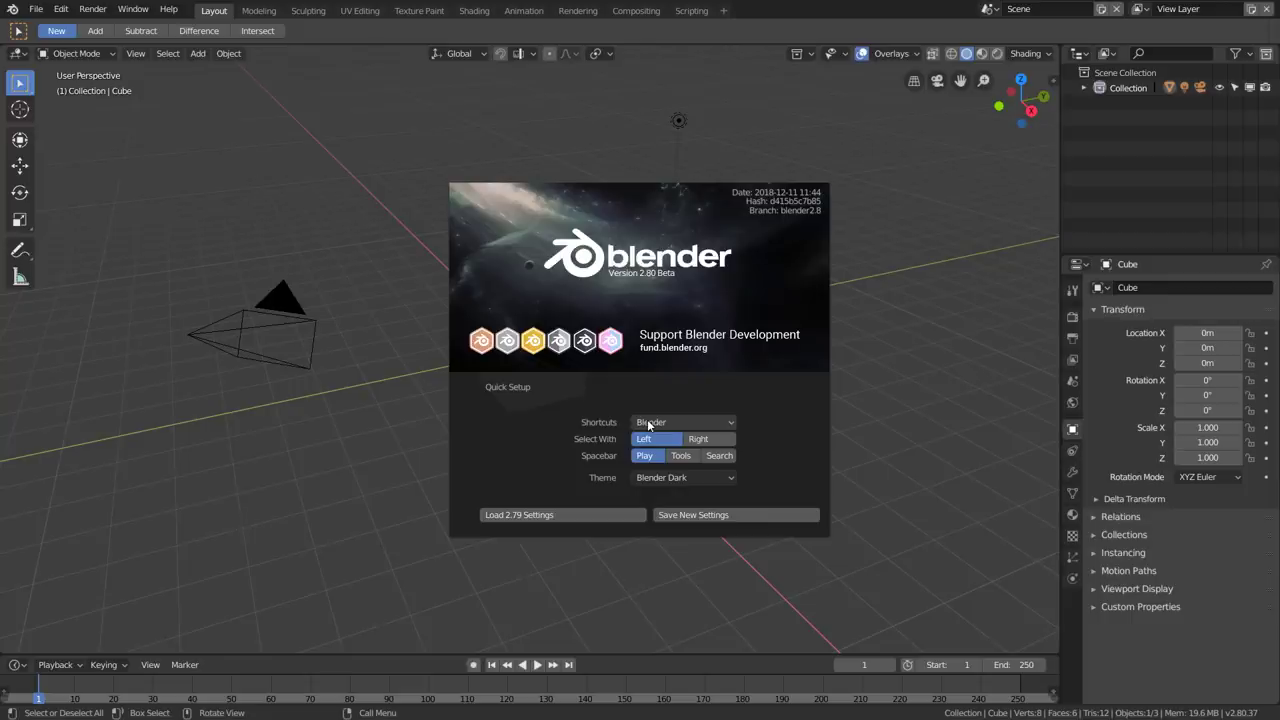
pyautogui.click(718, 428)
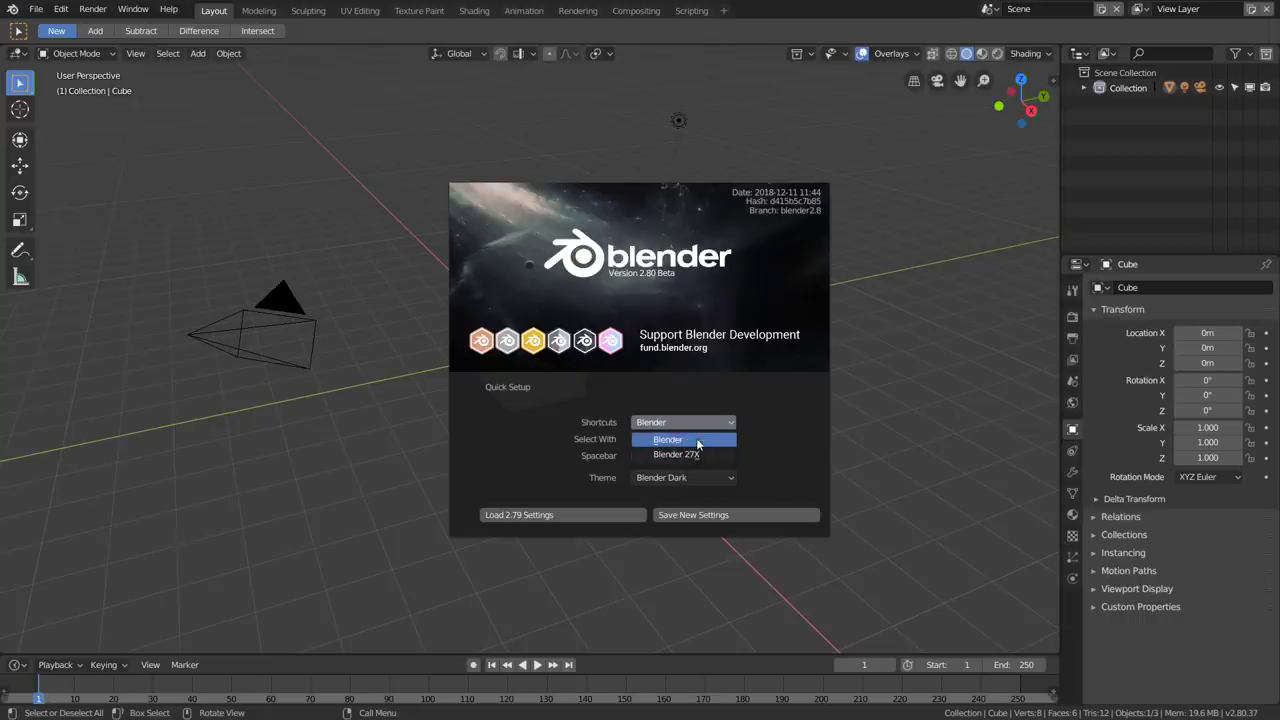
pyautogui.click(697, 441)
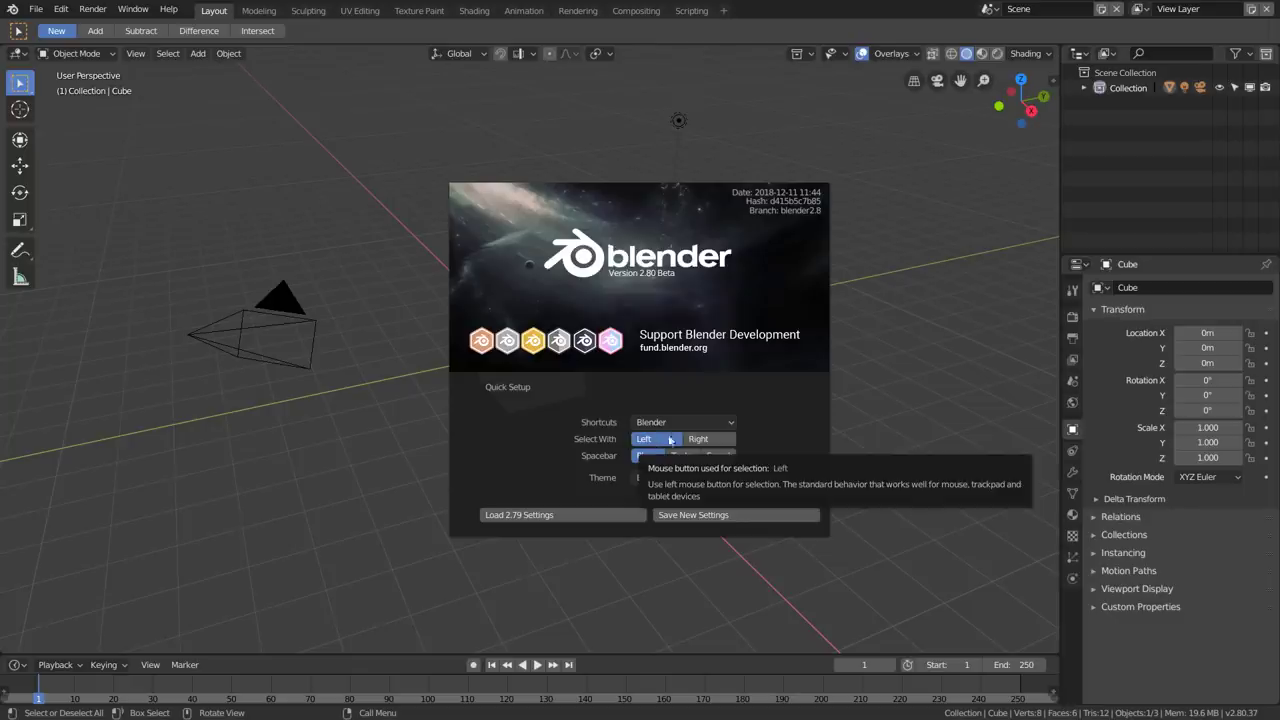
pyautogui.click(715, 442)
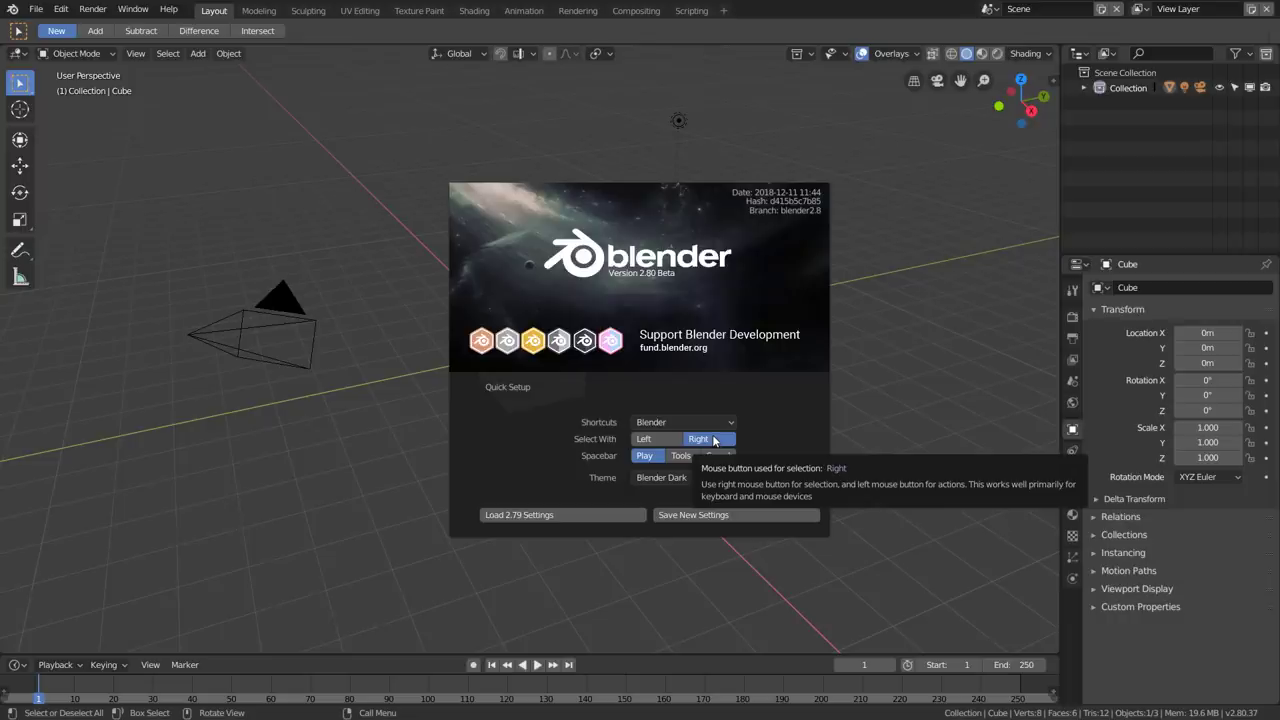
pyautogui.click(645, 440)
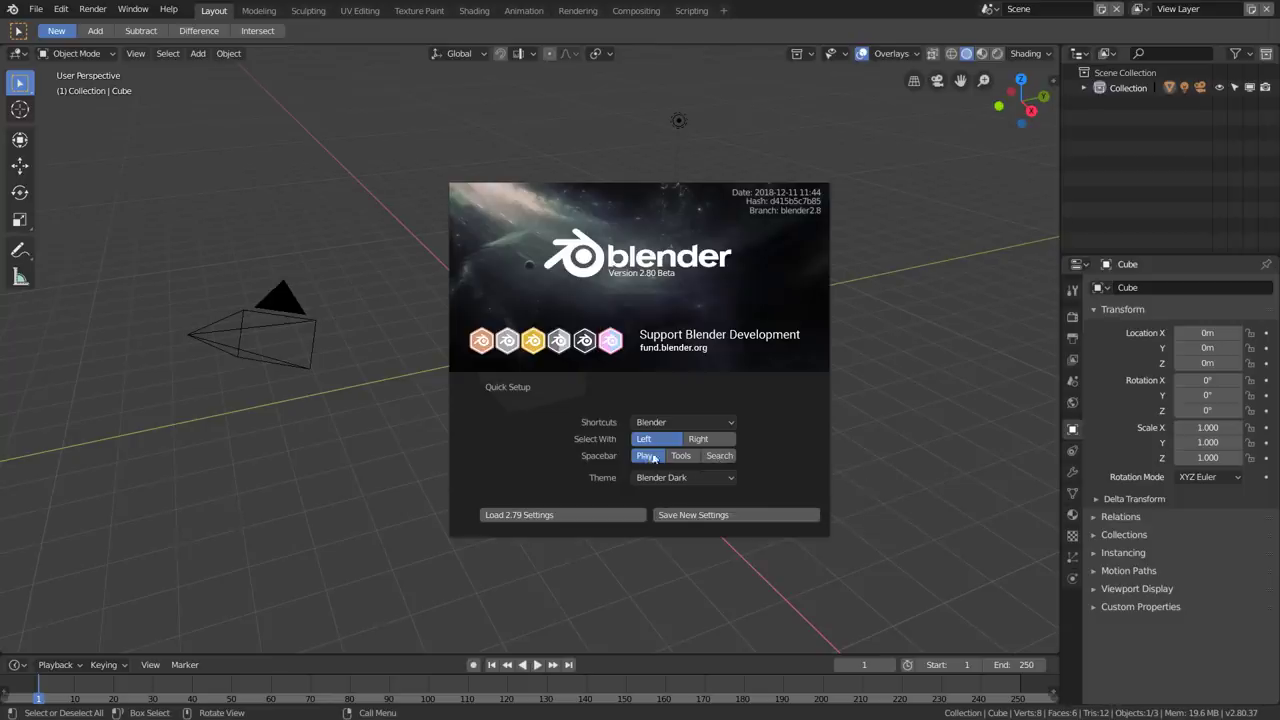
# Step: Preview the Blender Light theme, return to Blender Dark, and save the new settings
pyautogui.click(723, 477)
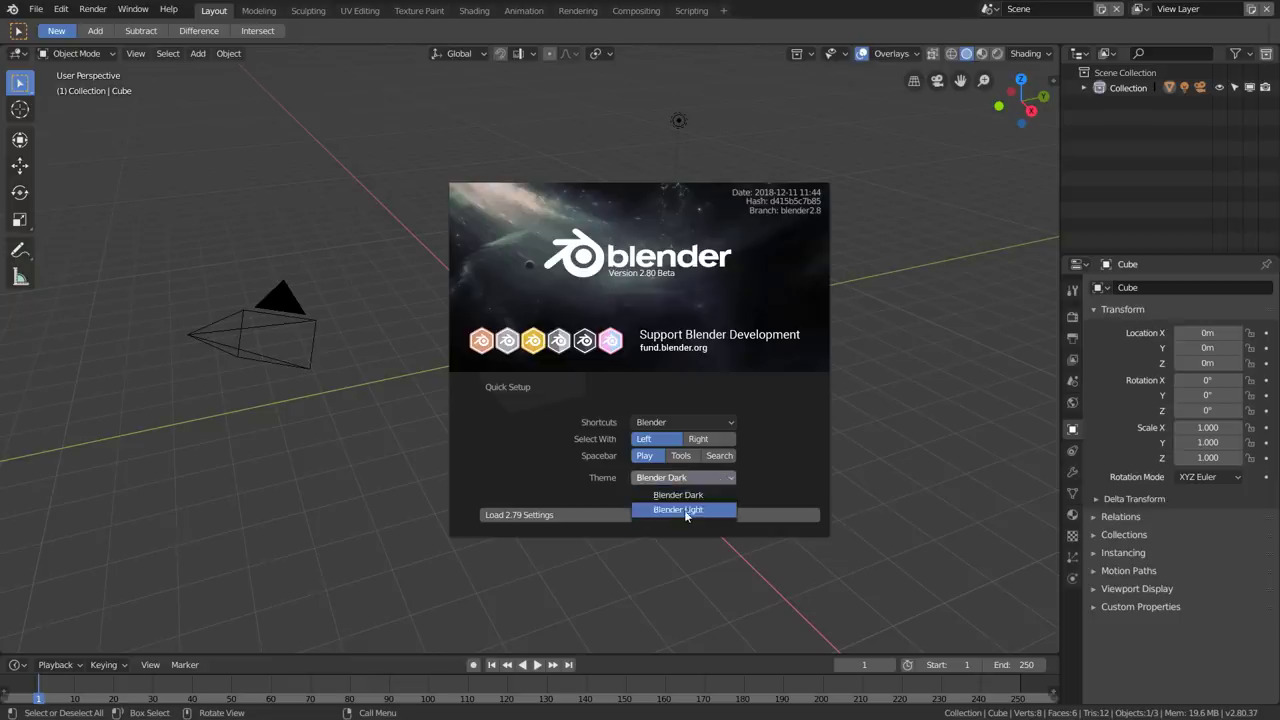
pyautogui.click(686, 512)
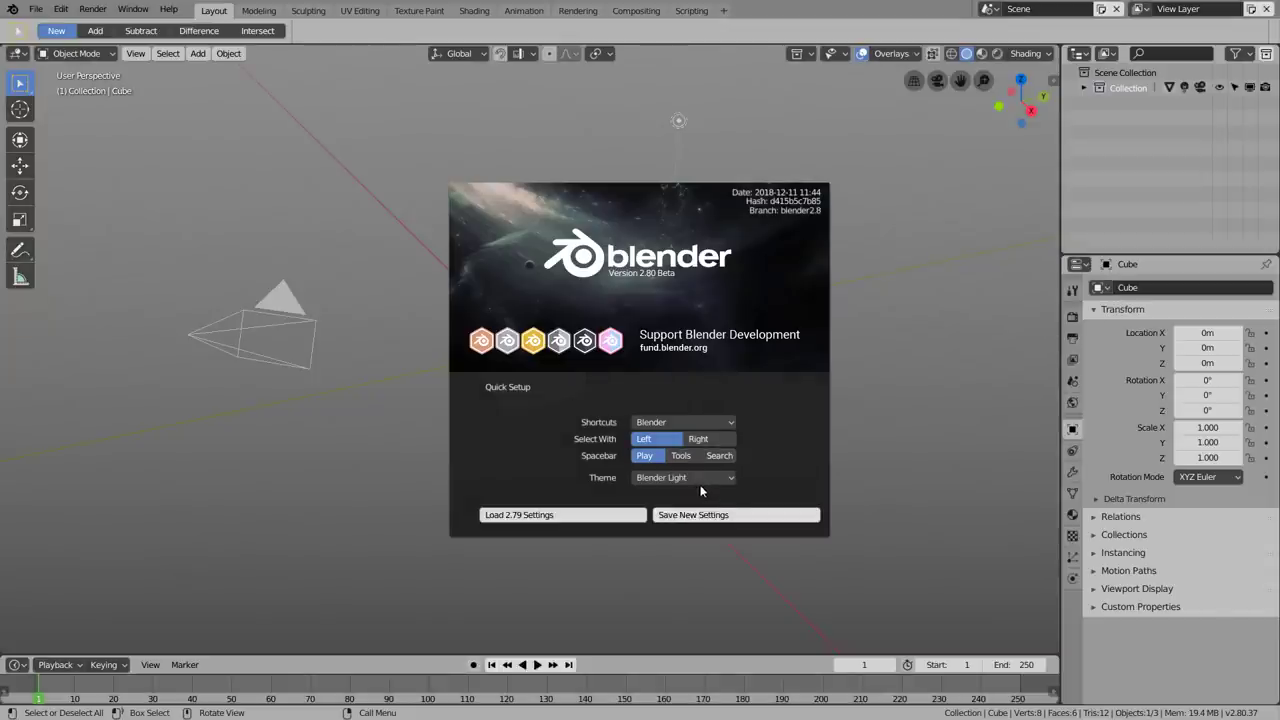
pyautogui.click(700, 480)
pyautogui.click(681, 501)
pyautogui.click(706, 479)
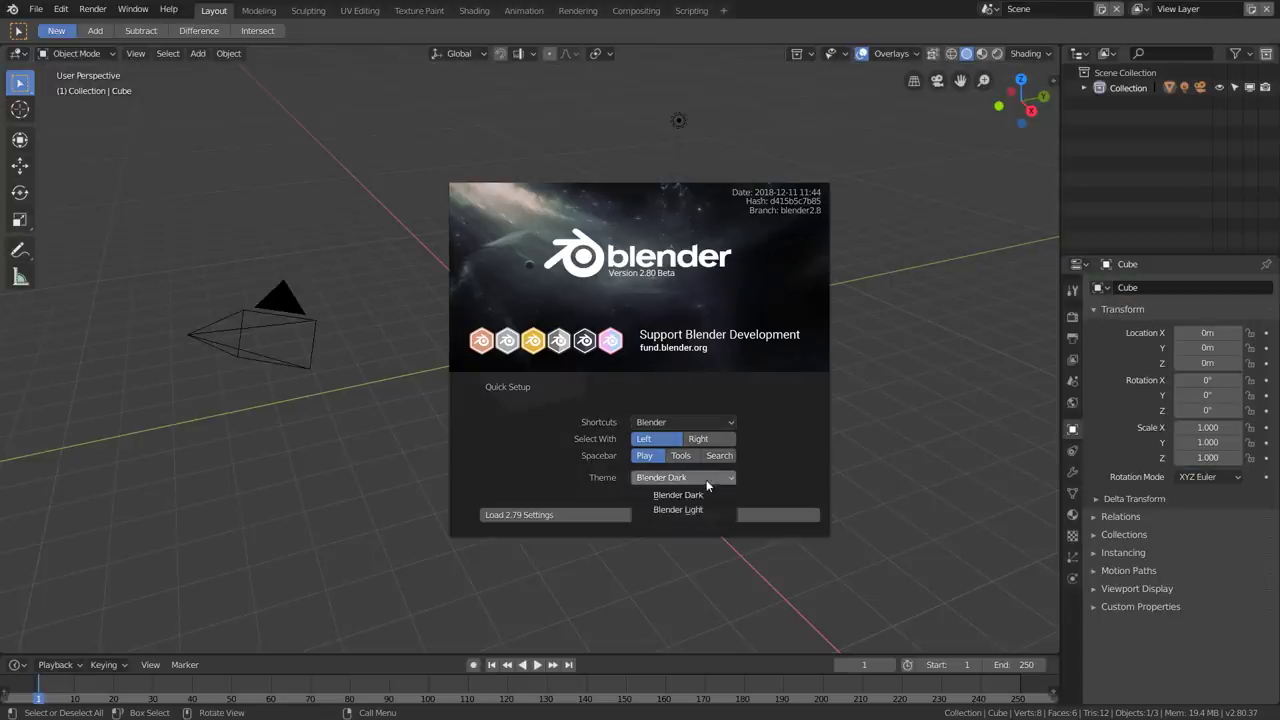
pyautogui.click(703, 512)
pyautogui.click(708, 477)
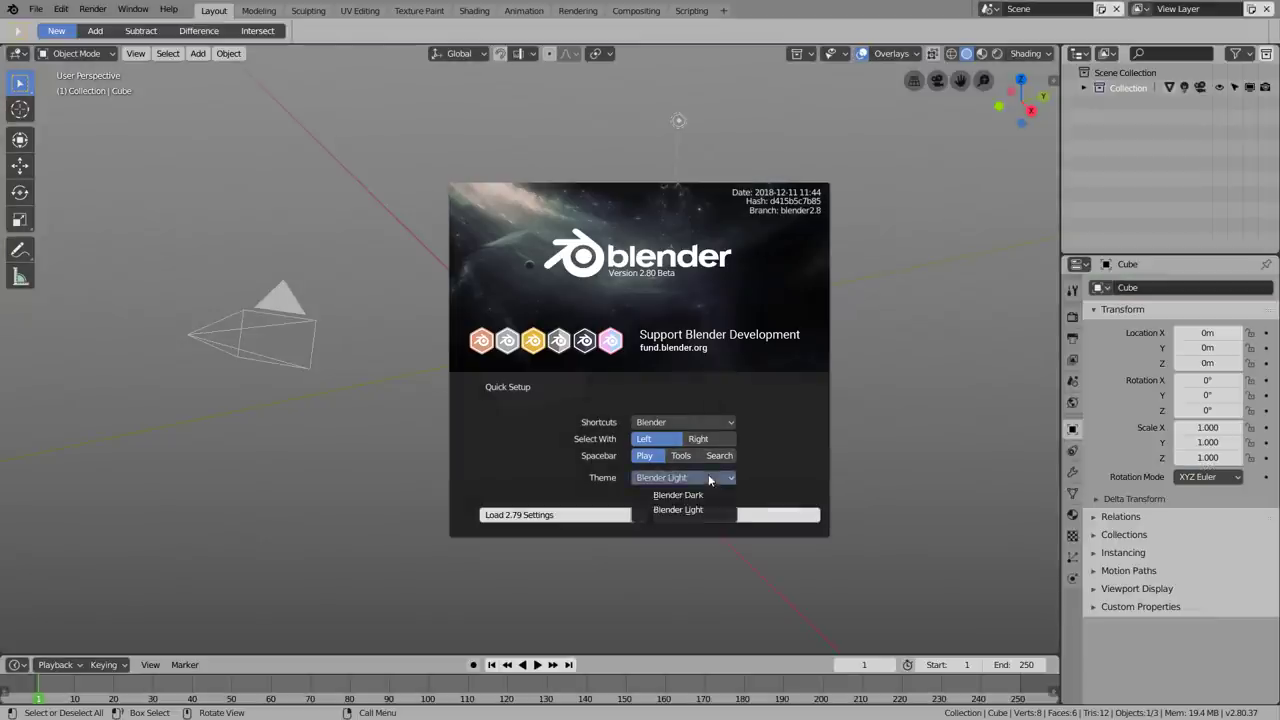
pyautogui.click(676, 494)
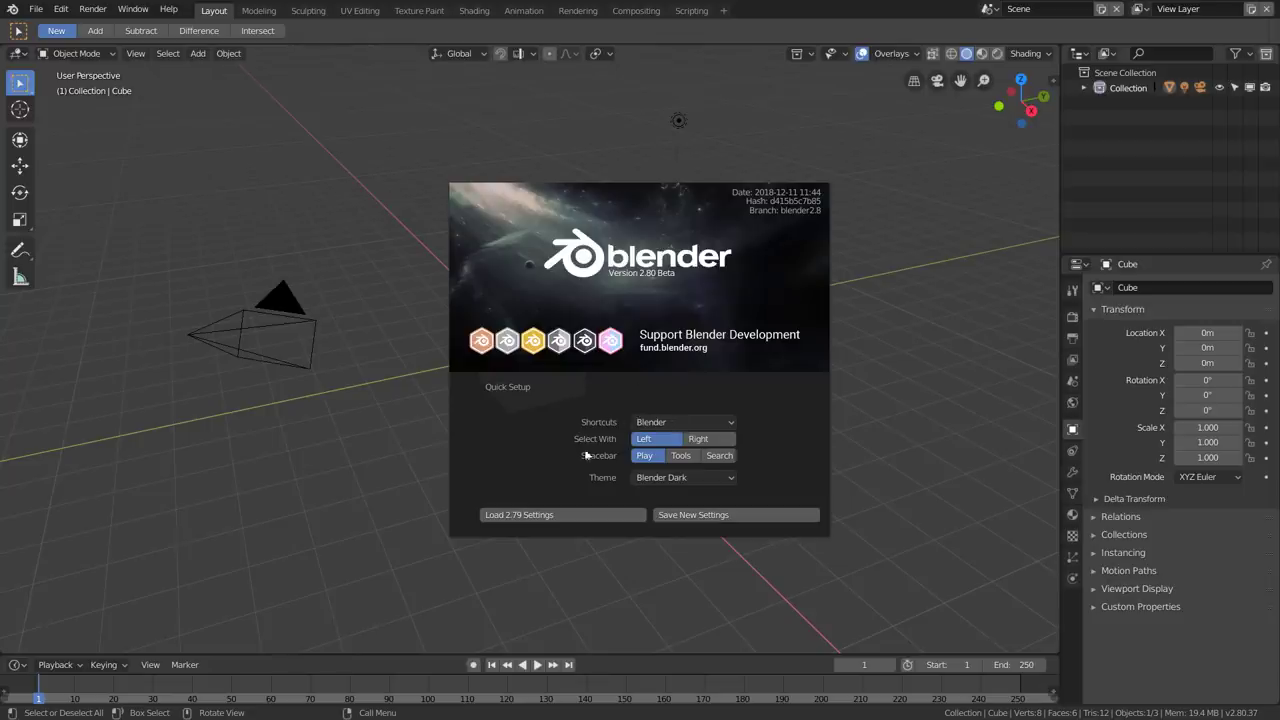
pyautogui.click(724, 516)
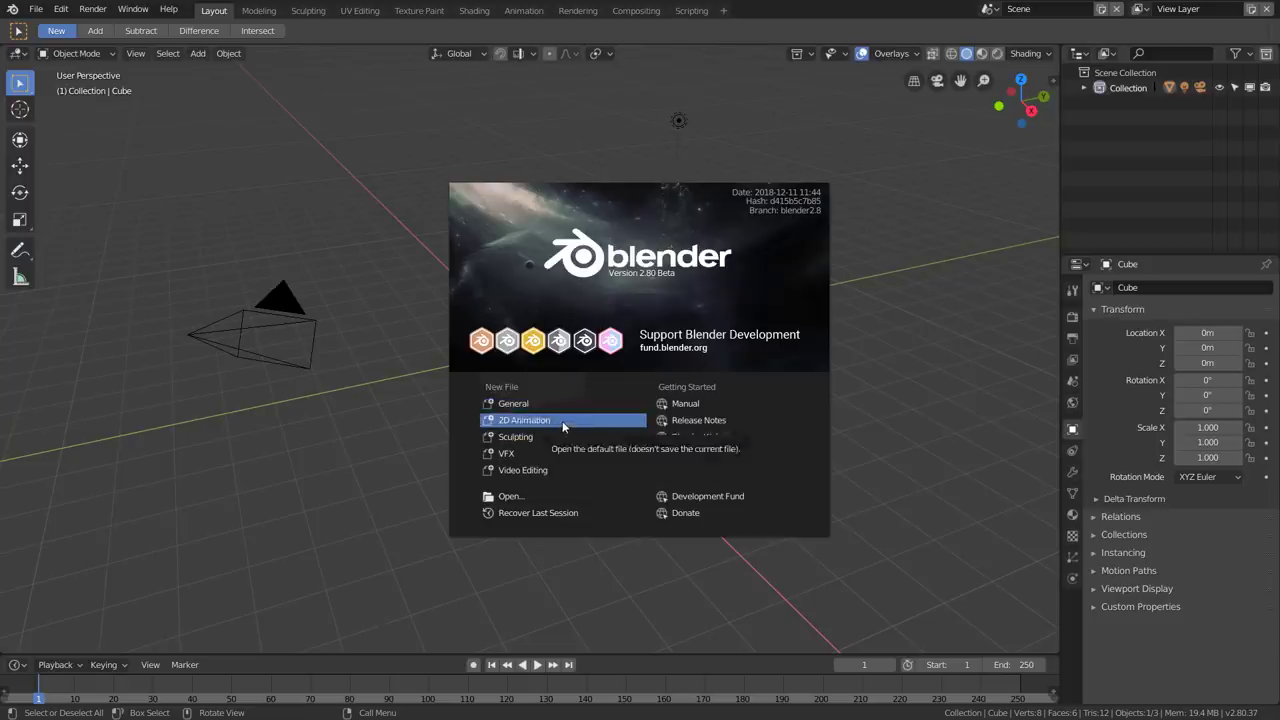
# Step: Start a 2D Animation file and draw a freehand sketch at frame 1
pyautogui.click(562, 421)
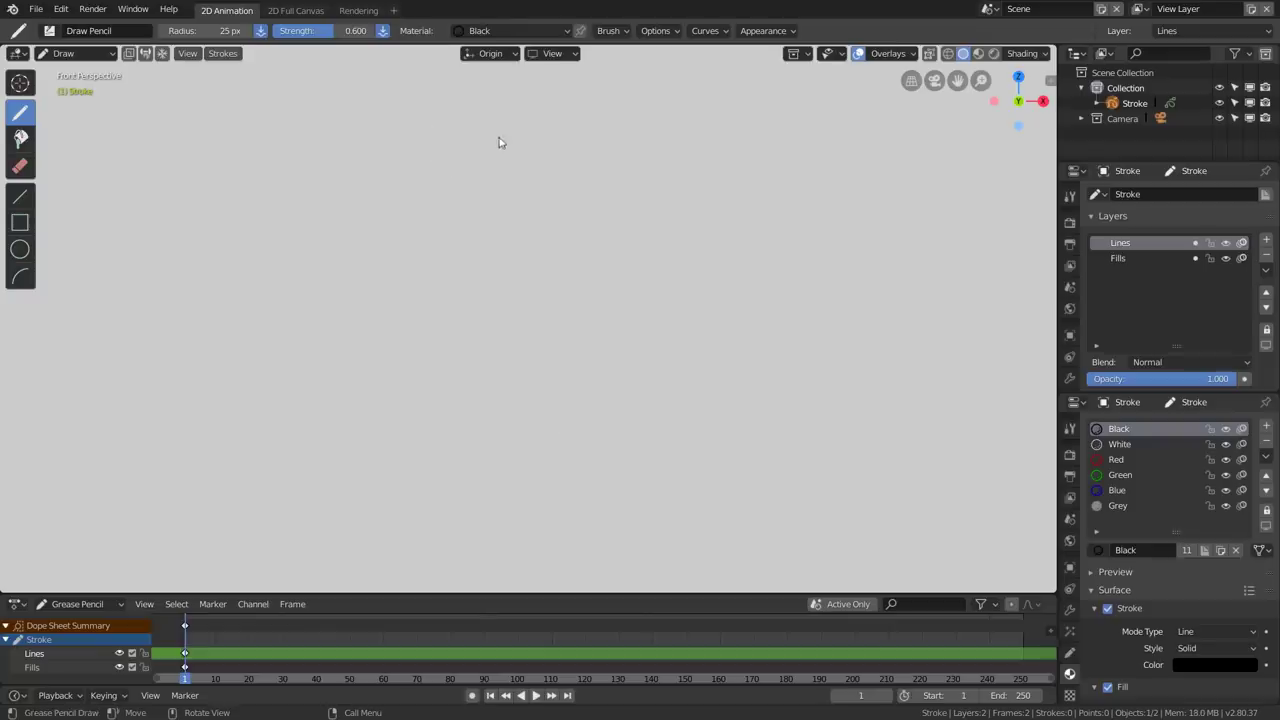
pyautogui.moveTo(500, 135)
pyautogui.mouseDown()
pyautogui.moveTo(481, 267)
pyautogui.moveTo(600, 218)
pyautogui.mouseUp()
pyautogui.moveTo(648, 160); pyautogui.dragTo(651, 363)
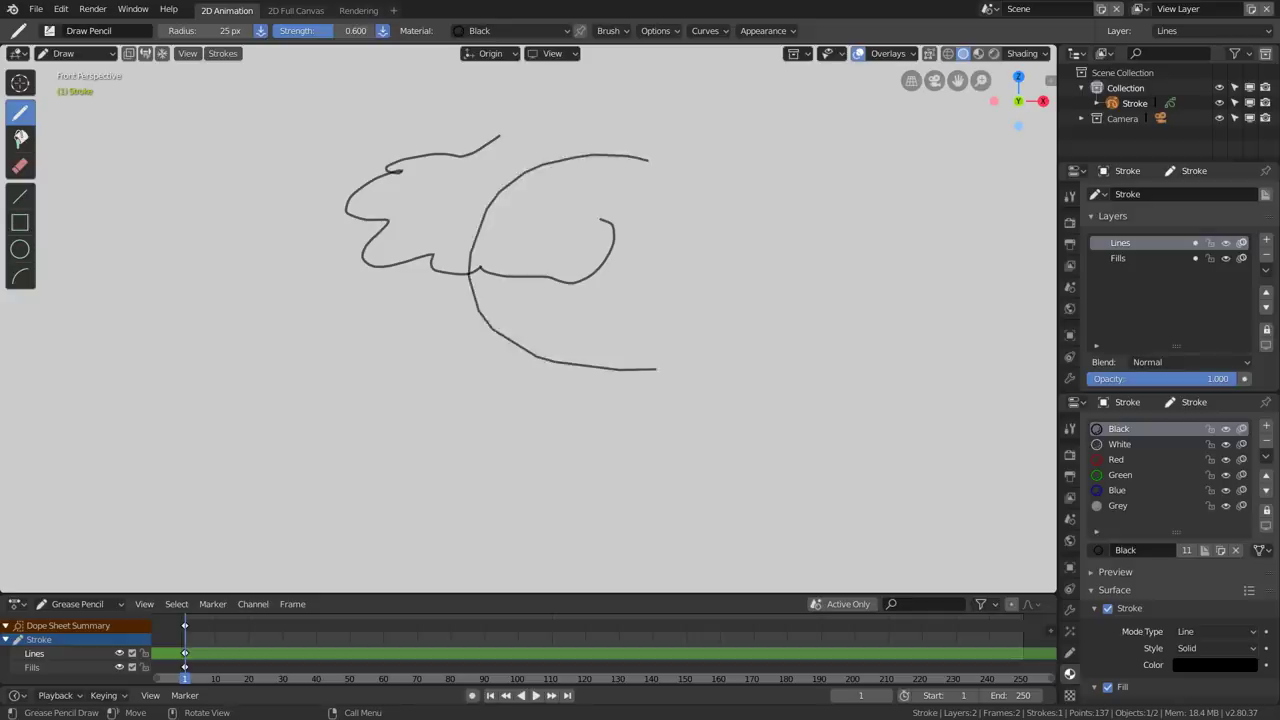
pyautogui.moveTo(653, 217); pyautogui.dragTo(690, 366)
# Step: Draw a second sketch at frame 47, then play back the animation and stop it
pyautogui.moveTo(224, 678); pyautogui.dragTo(339, 678)
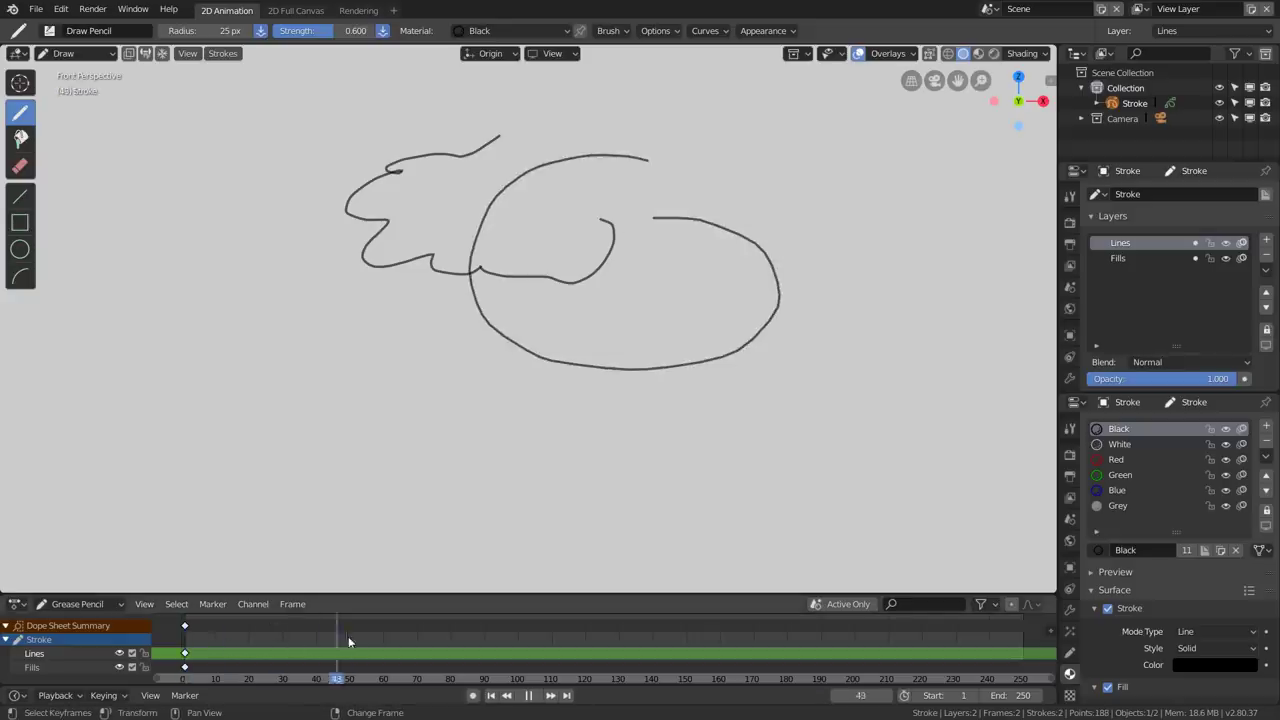
pyautogui.moveTo(645, 418); pyautogui.dragTo(585, 460)
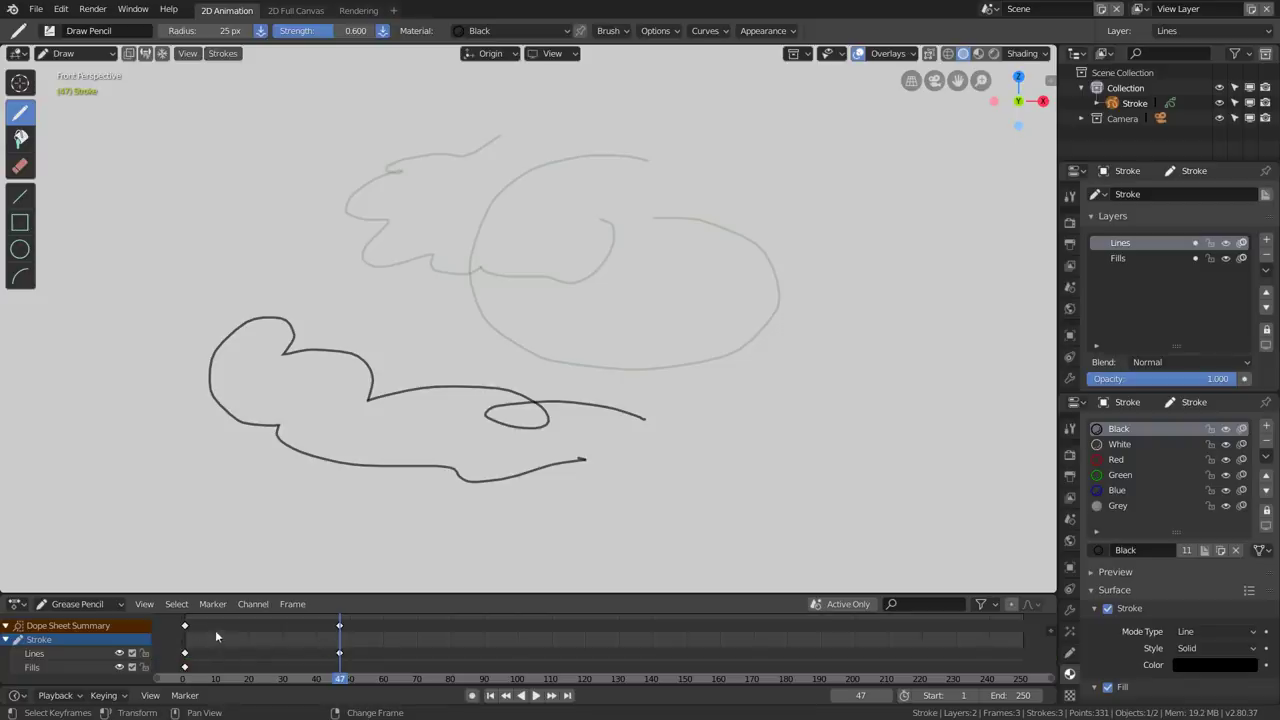
pyautogui.hotkey('shift', 'Left')
pyautogui.press('space')
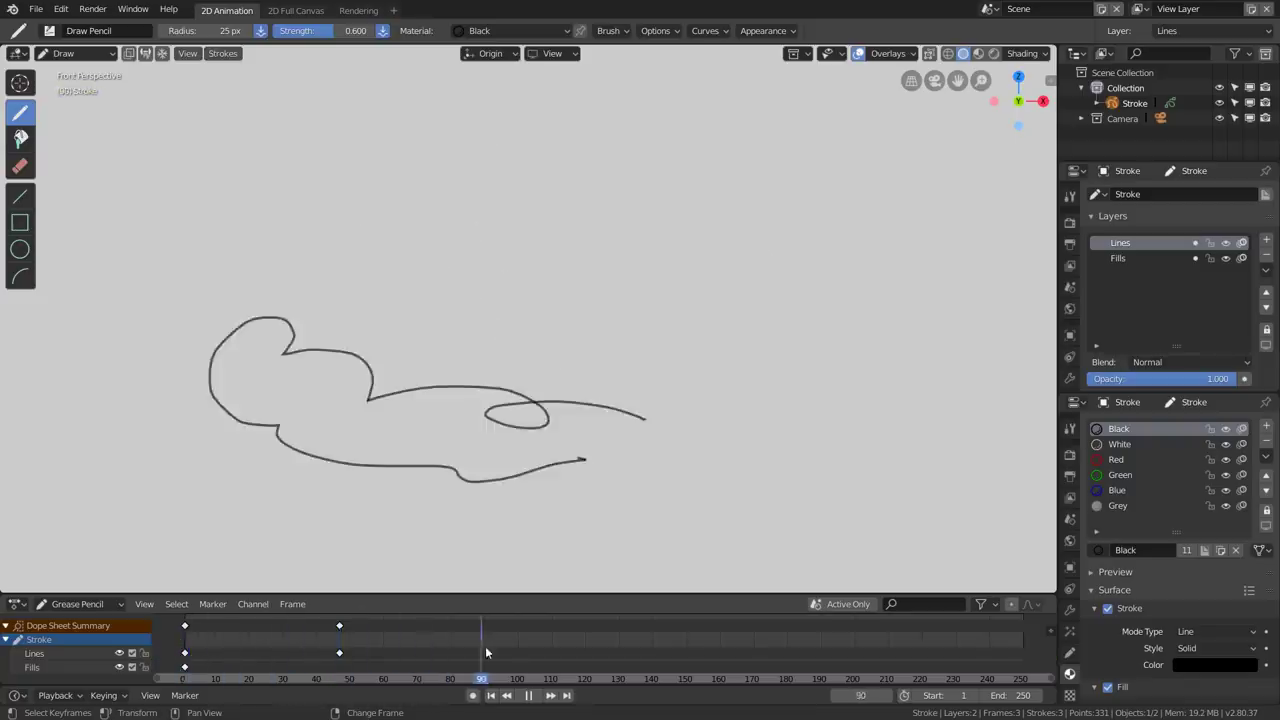
pyautogui.press('space')
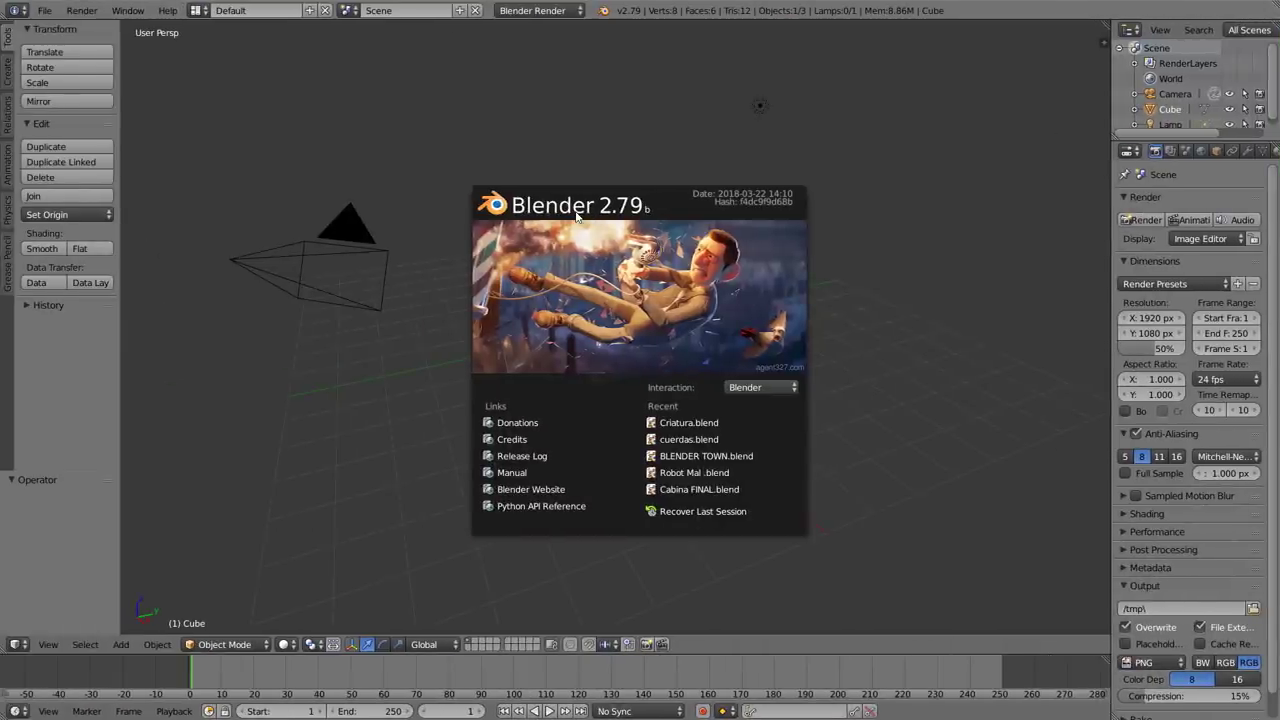
# Step: Dismiss the 2.79 splash screen, then start a new General file in Blender 2.80
pyautogui.click(596, 160)
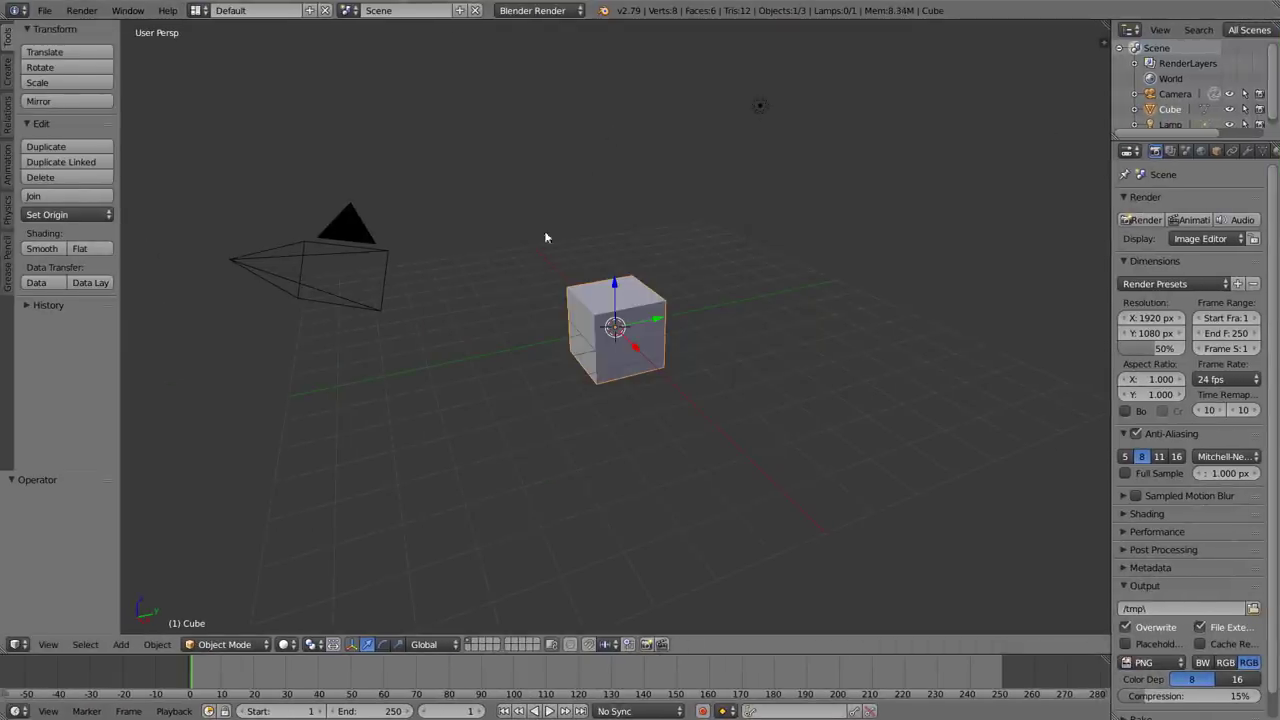
pyautogui.click(604, 11)
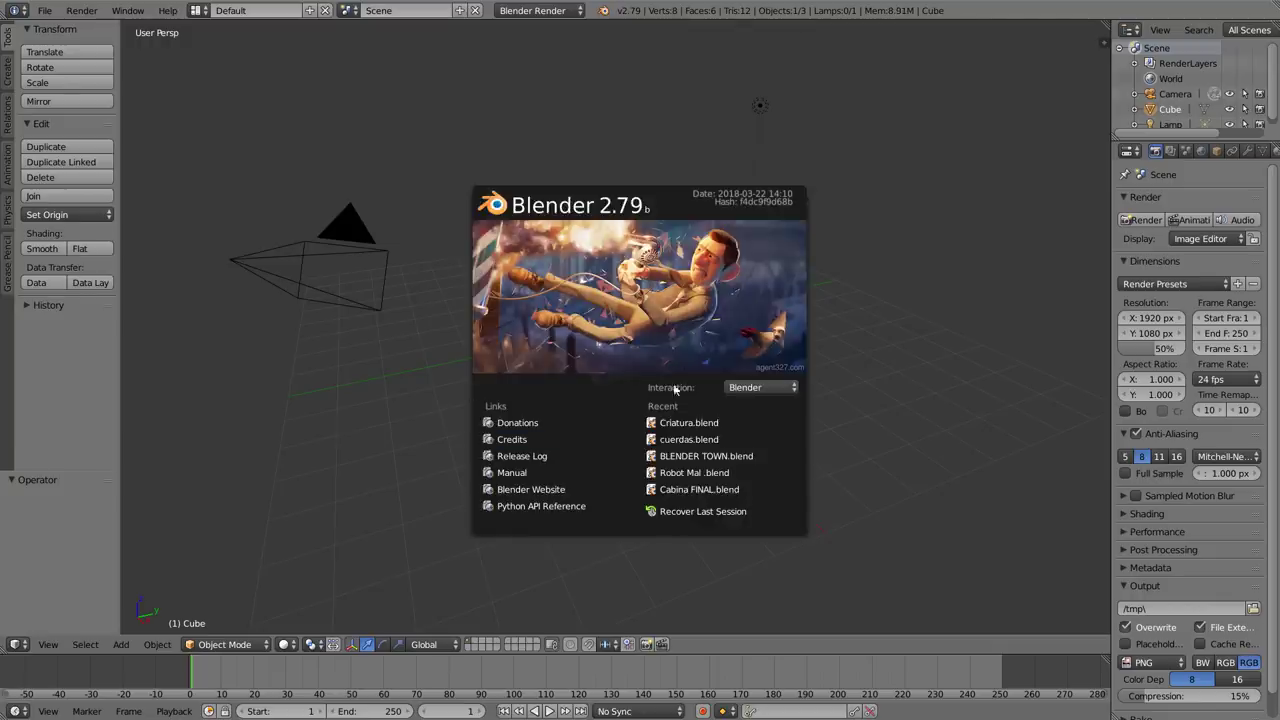
pyautogui.click(701, 167)
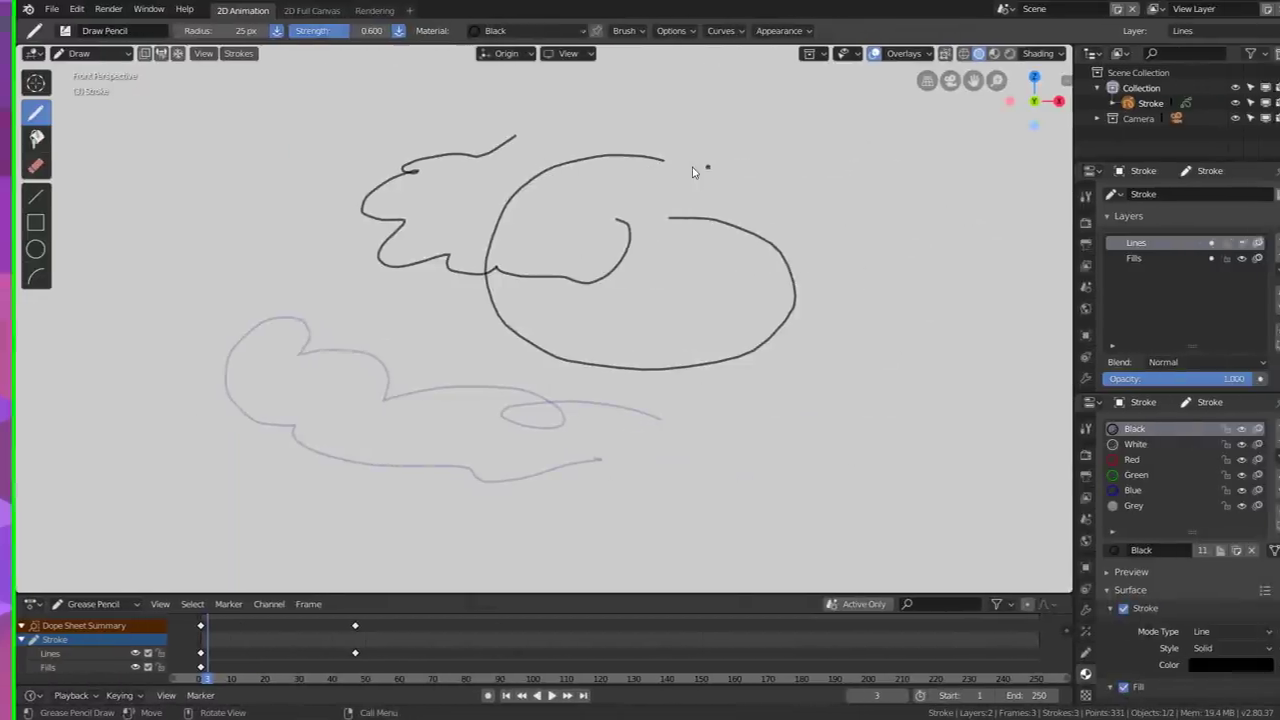
pyautogui.click(13, 10)
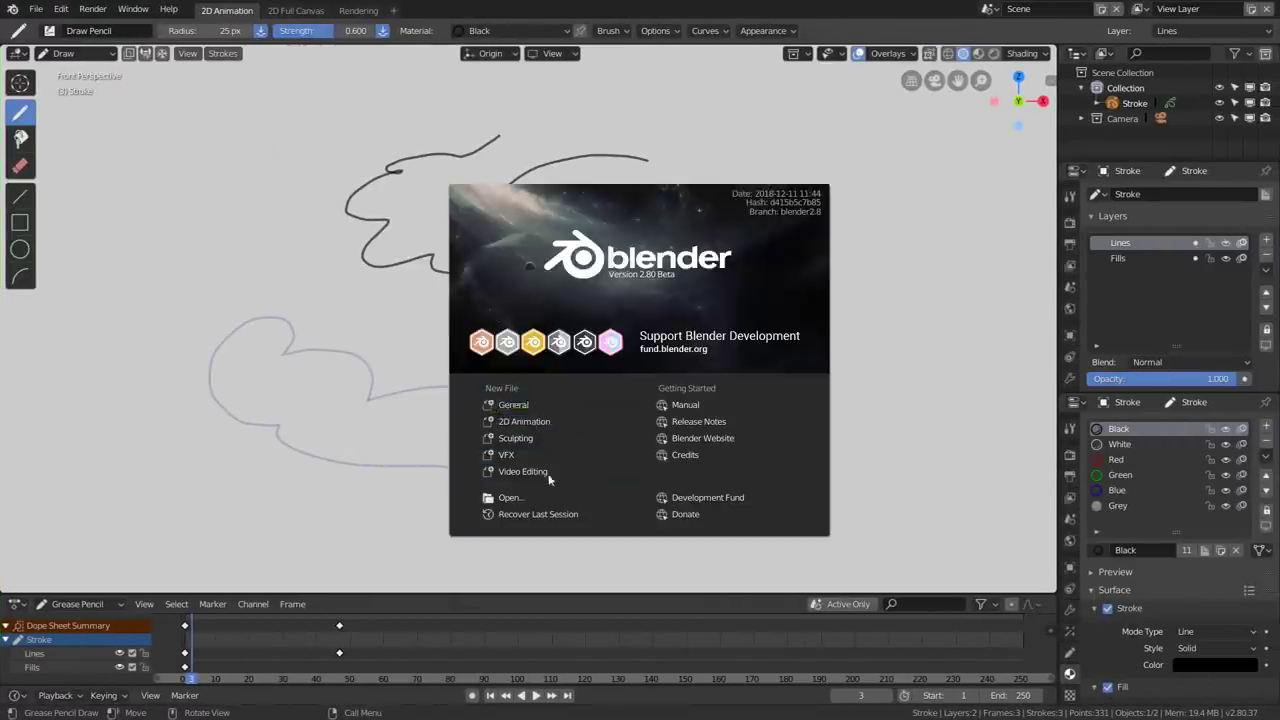
pyautogui.click(564, 409)
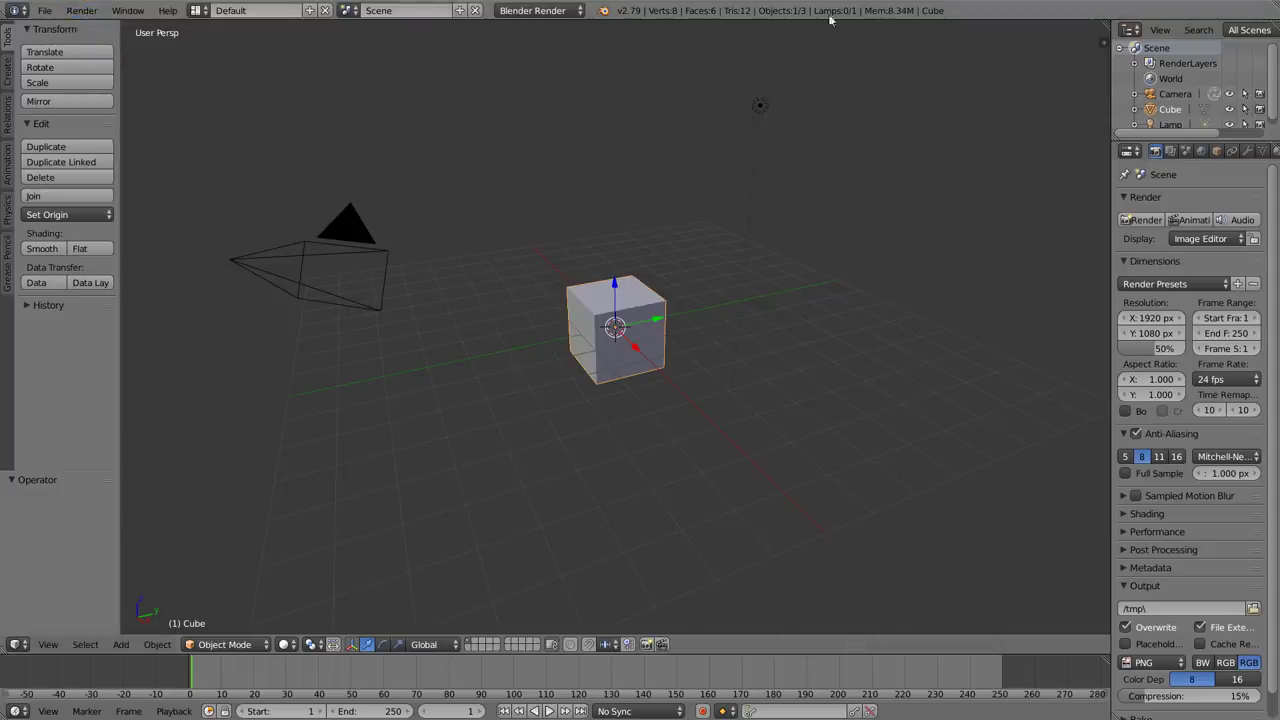
pyautogui.click(199, 14)
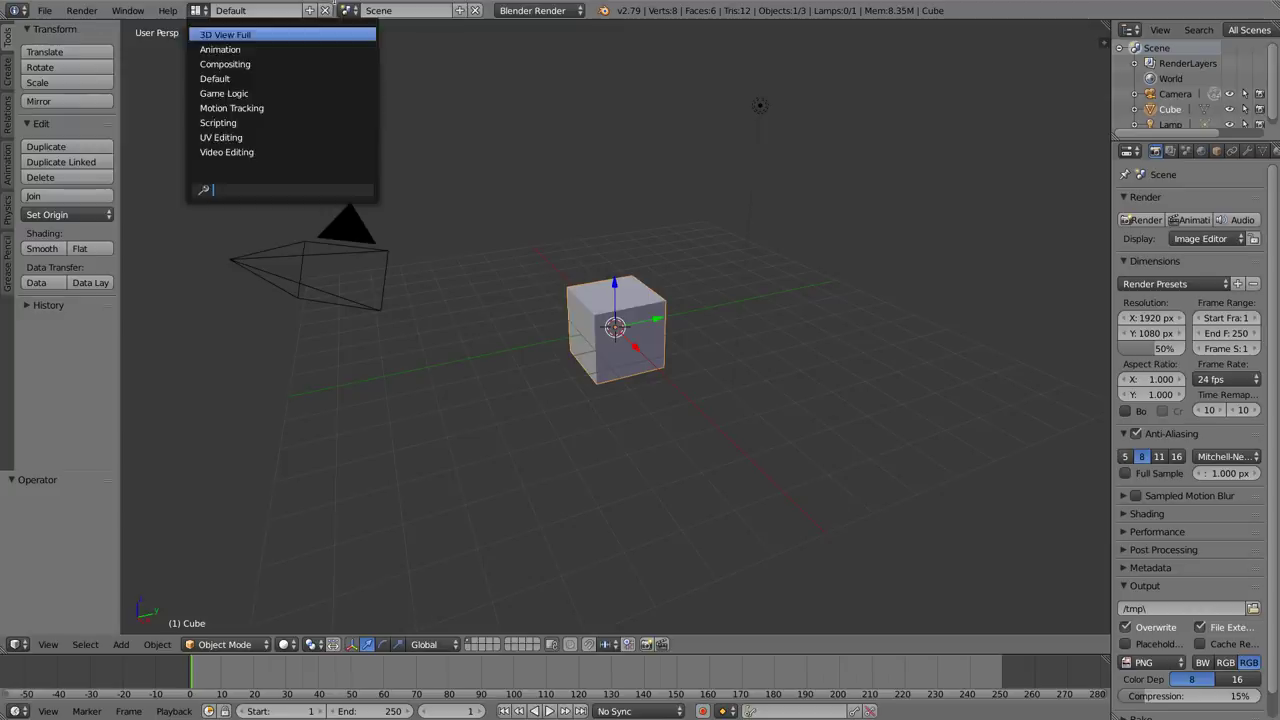
pyautogui.click(348, 10)
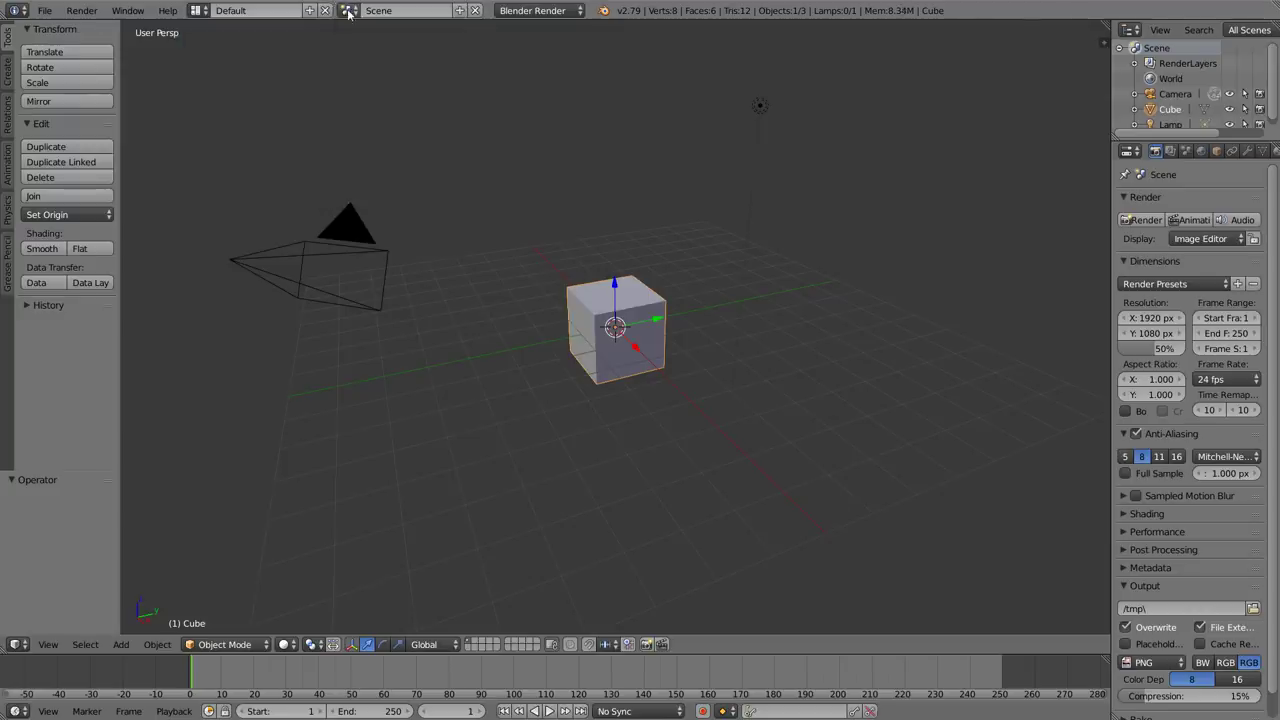
pyautogui.click(550, 11)
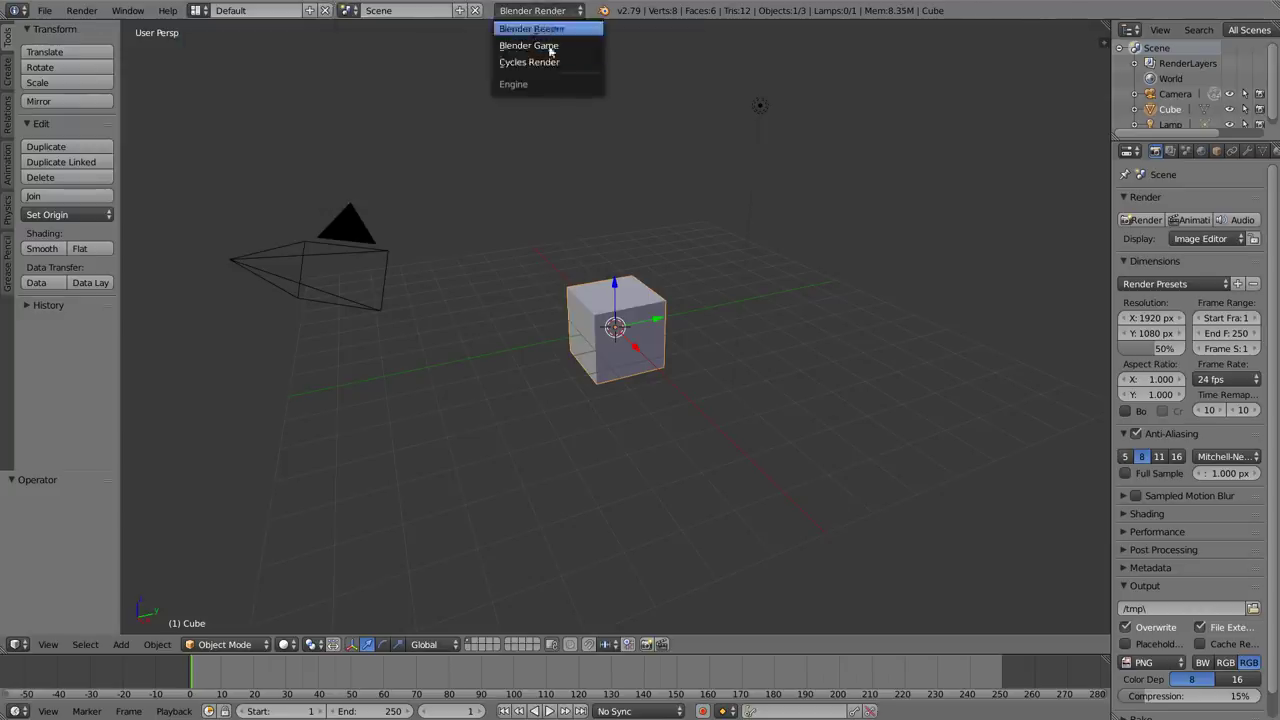
pyautogui.click(574, 12)
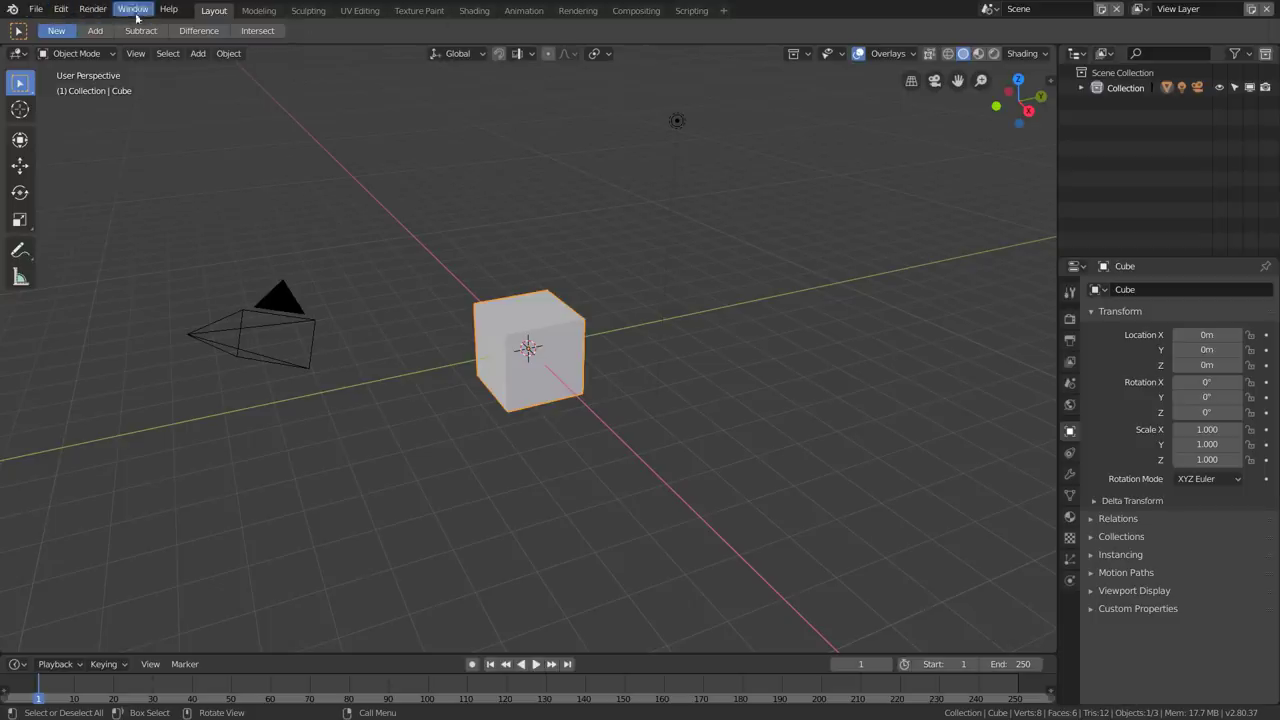
# Step: Browse the 2.80 menus and the Scripting, Compositing and Animation workspaces, returning to Layout
pyautogui.click(72, 15)
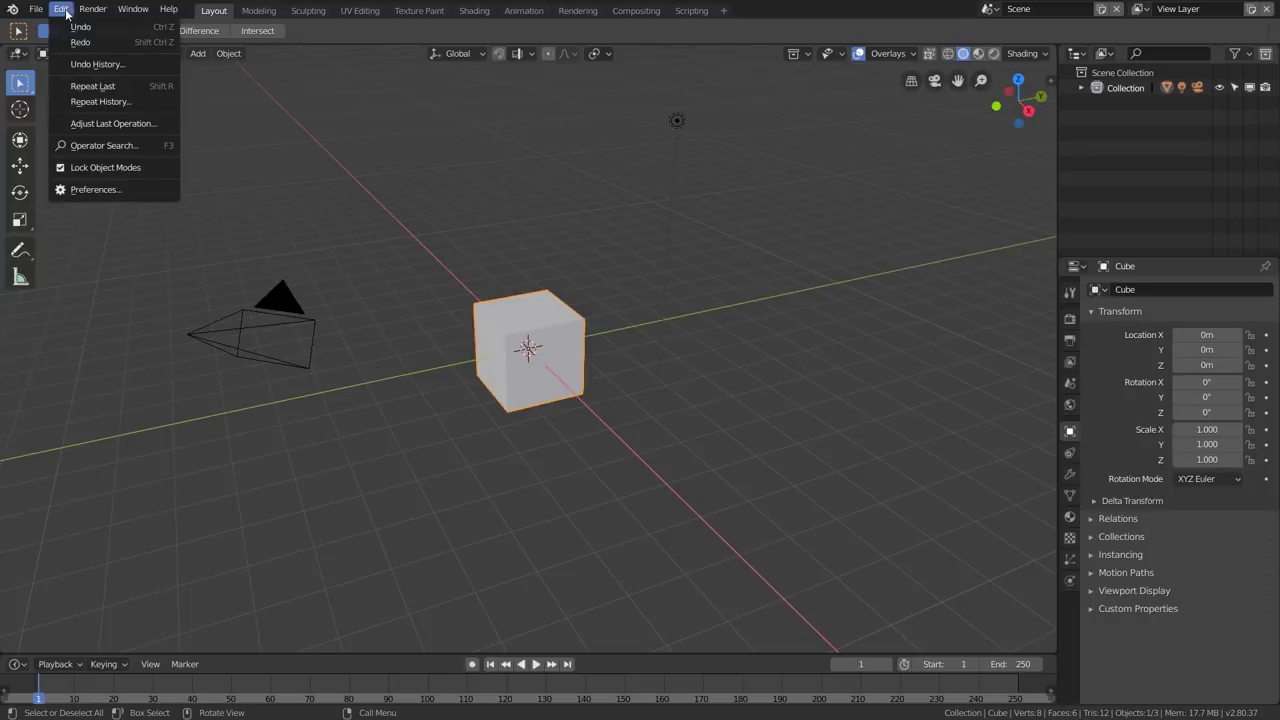
pyautogui.click(216, 17)
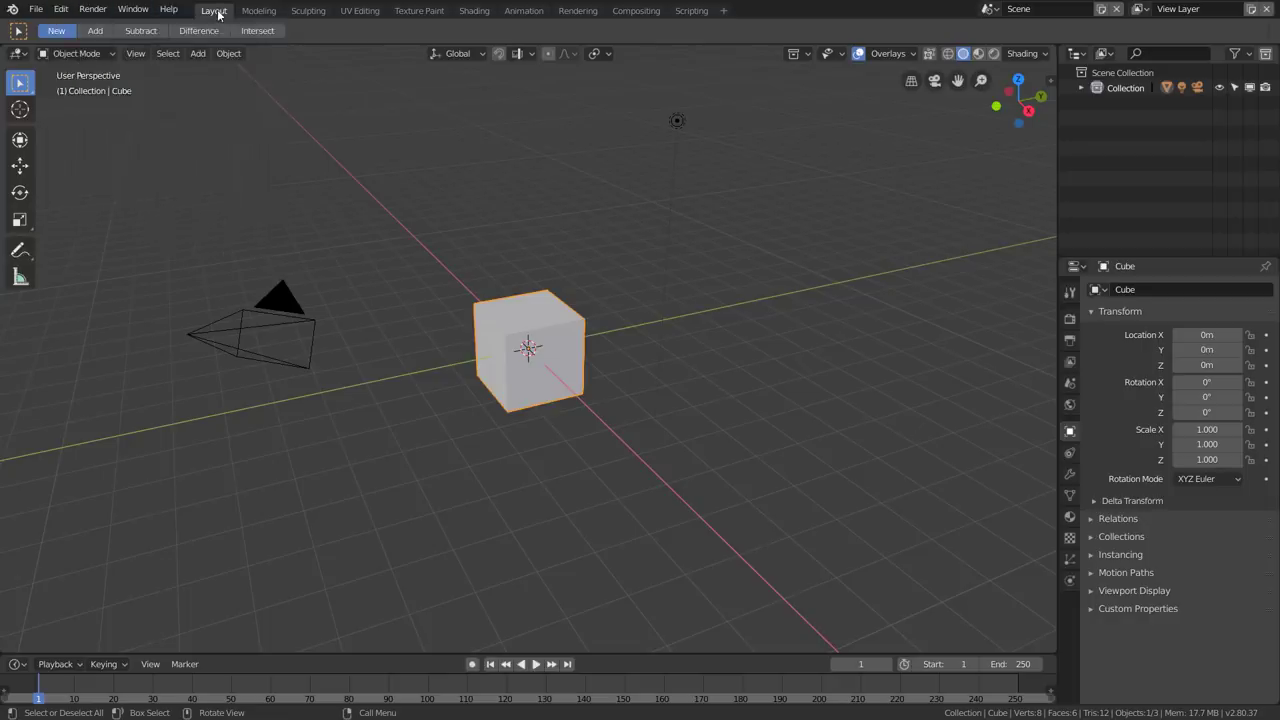
pyautogui.click(688, 12)
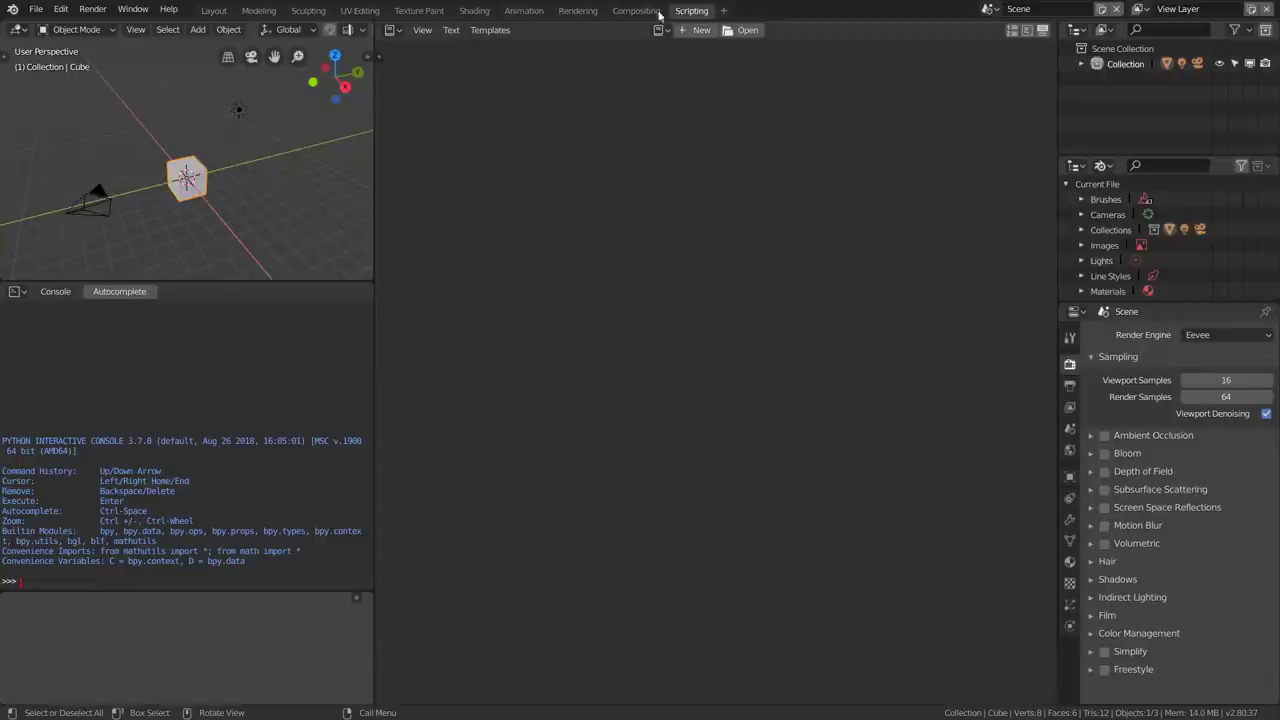
pyautogui.click(636, 12)
pyautogui.click(524, 11)
pyautogui.click(214, 11)
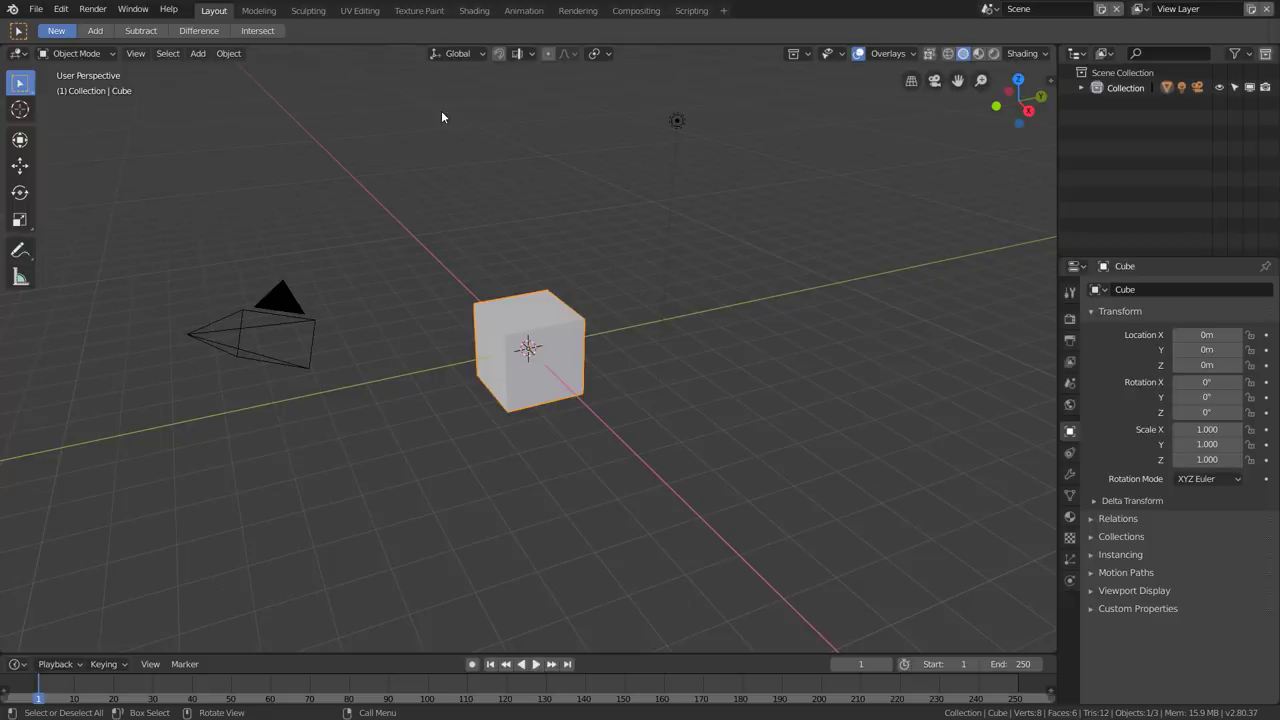
# Step: Glance at the scene list, then show the View Layer properties
pyautogui.click(988, 10)
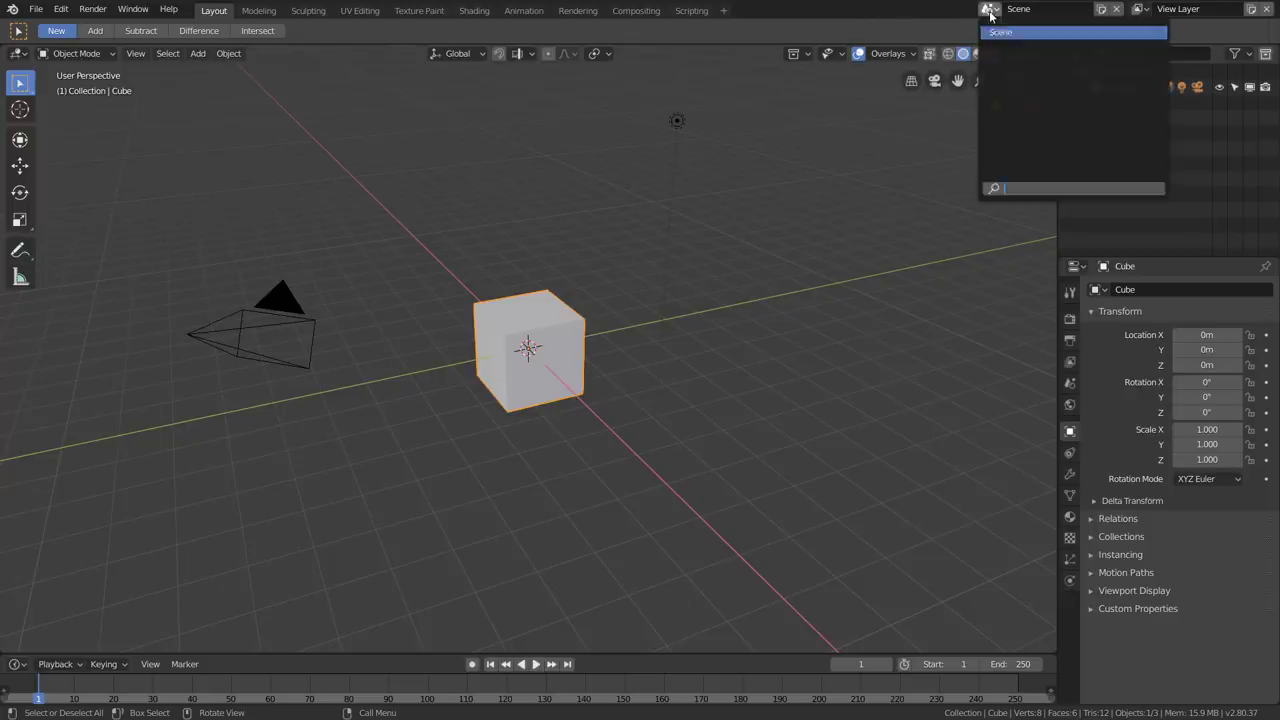
pyautogui.click(988, 10)
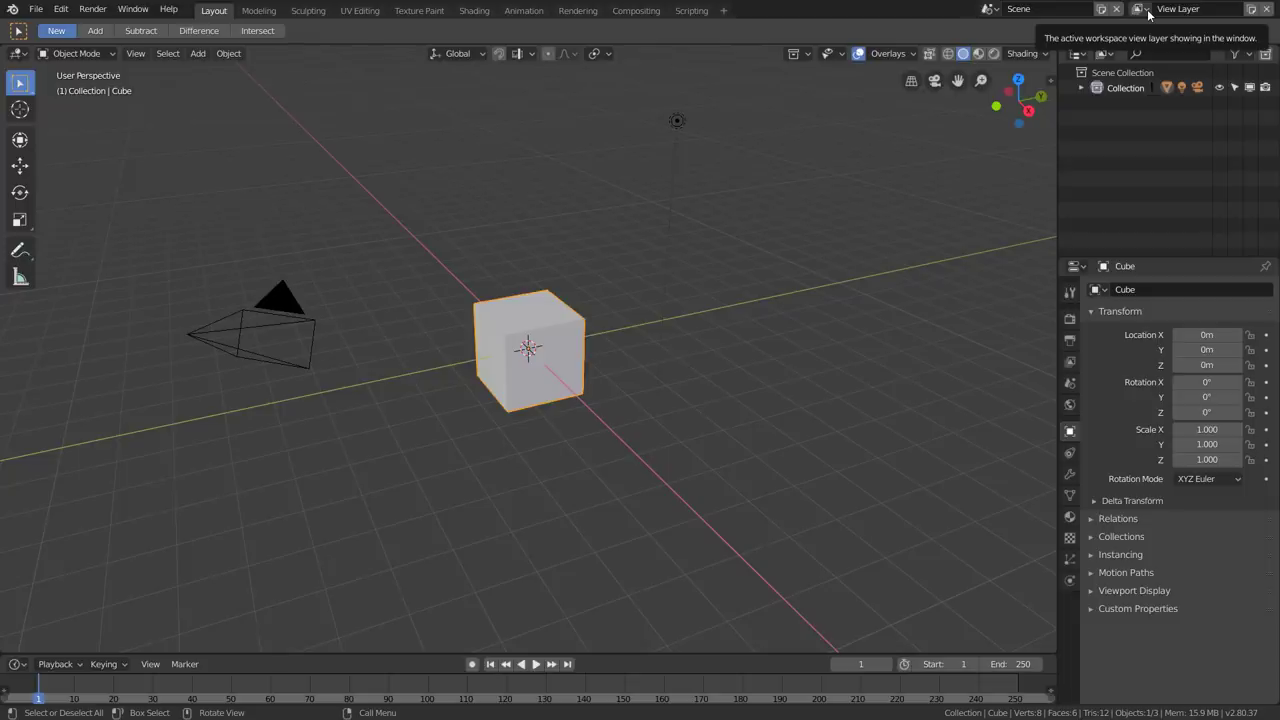
pyautogui.click(1071, 362)
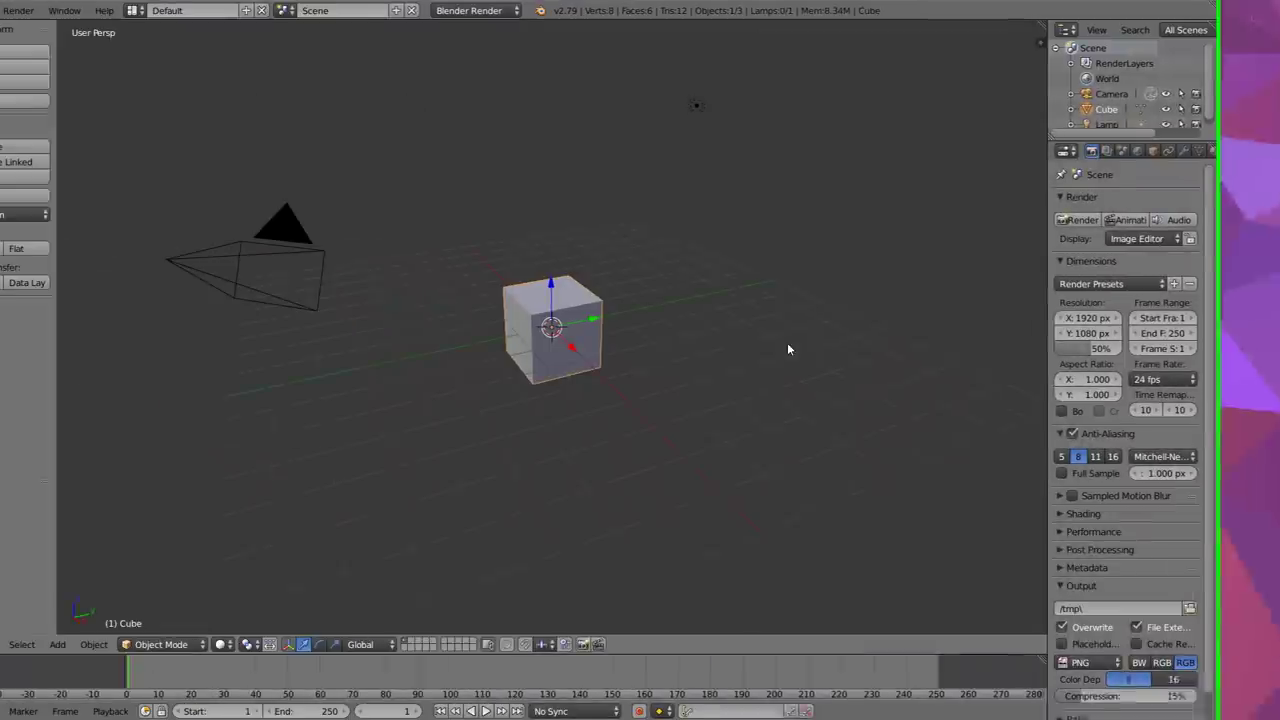
# Step: In 2.79's Render Layers settings, add a second render layer, then remove RenderLayer.001
pyautogui.click(1170, 151)
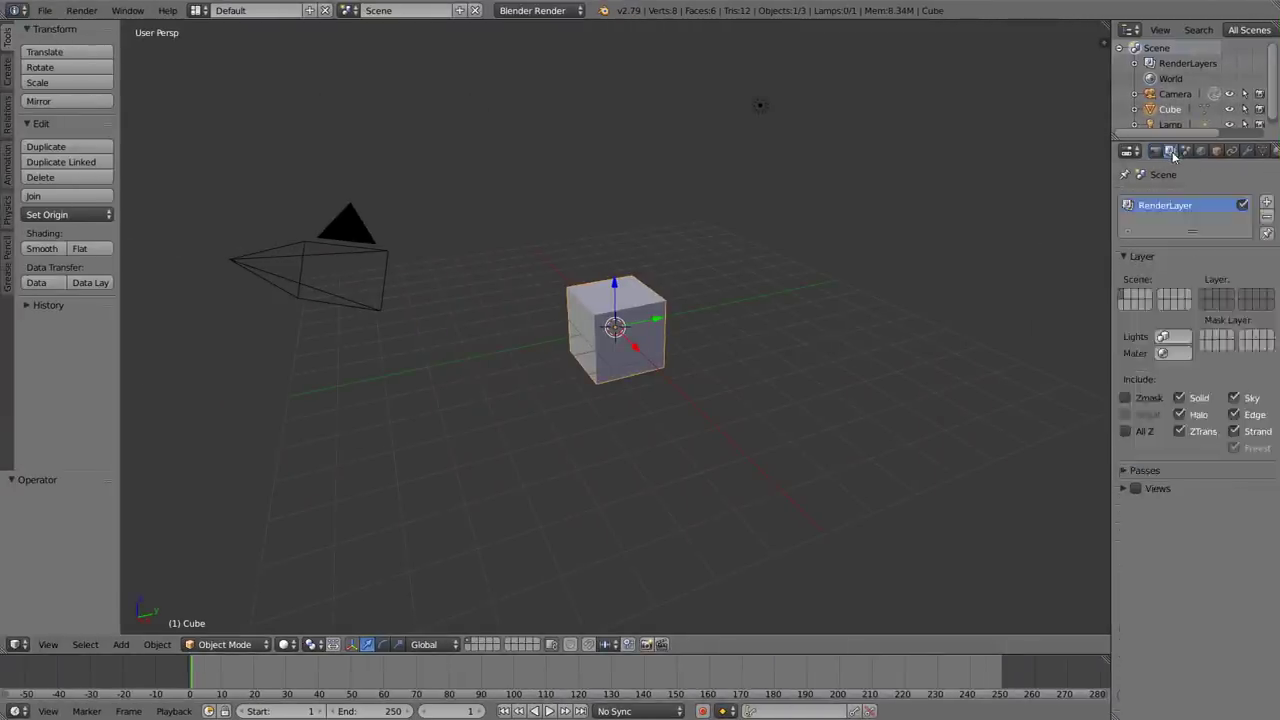
pyautogui.click(1266, 203)
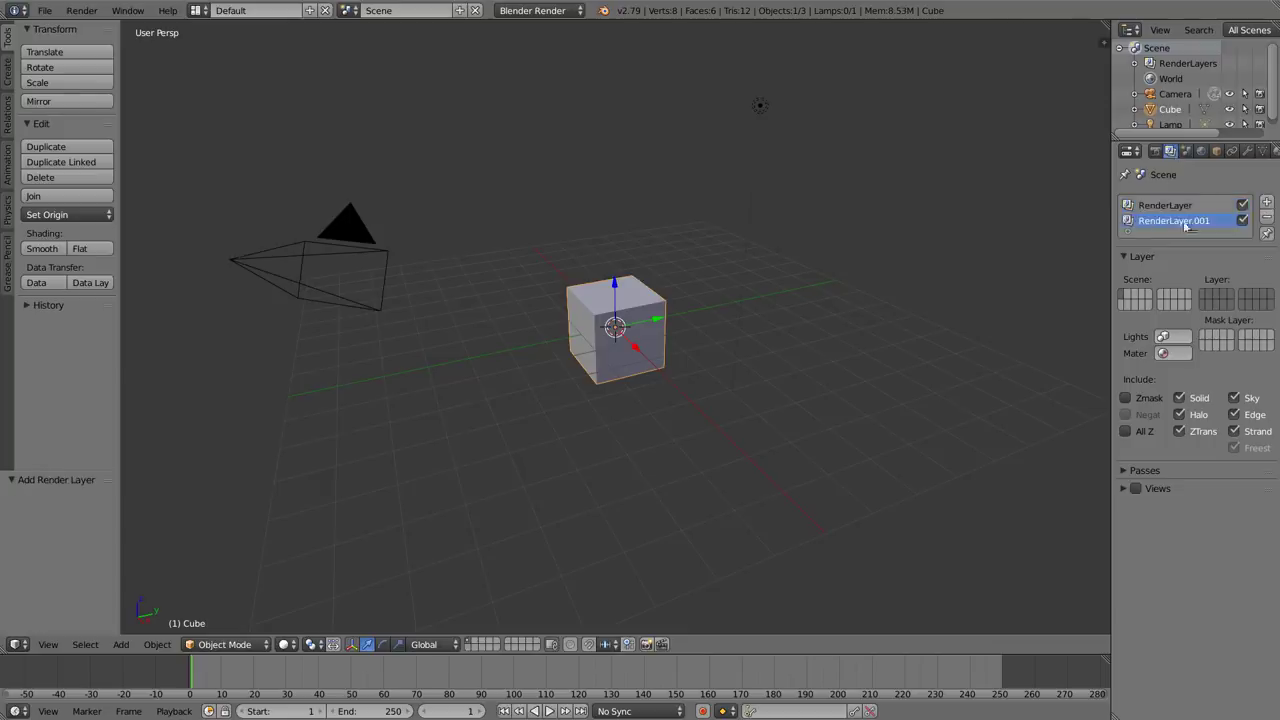
pyautogui.click(1267, 218)
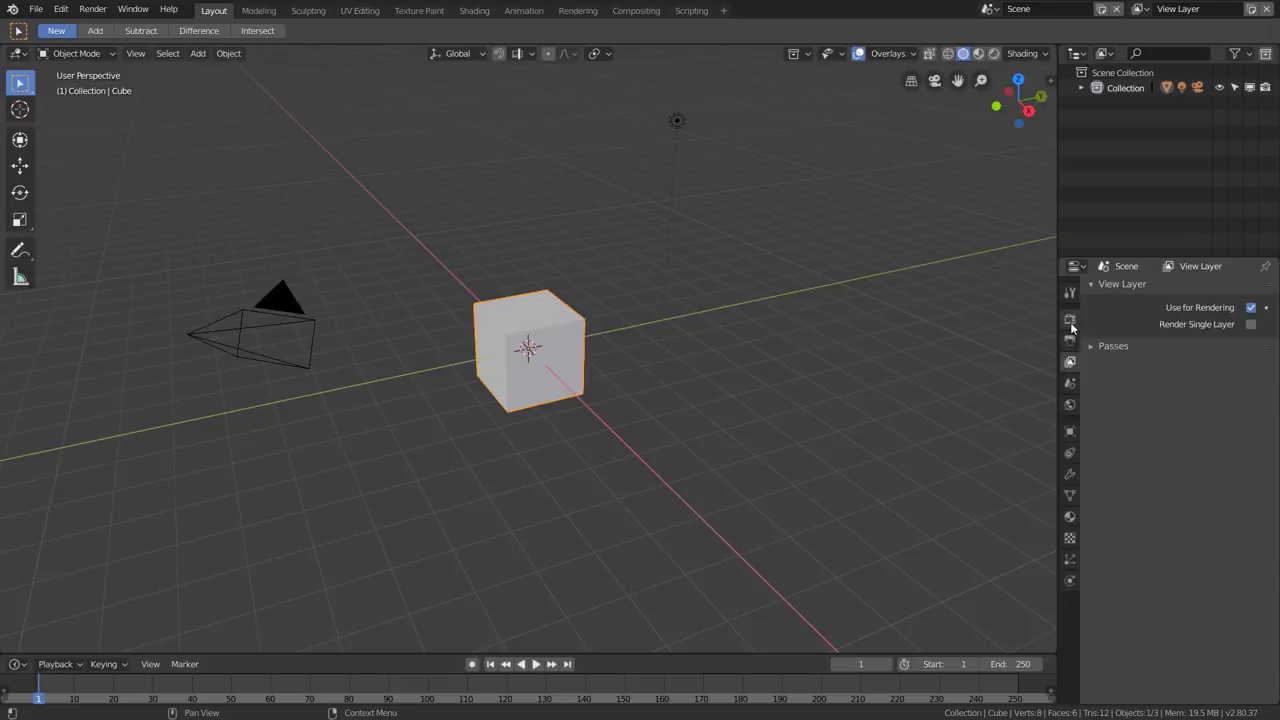
# Step: Show the Eevee render settings and engine list, then try the Move, Transform and Cursor tools
pyautogui.click(1070, 320)
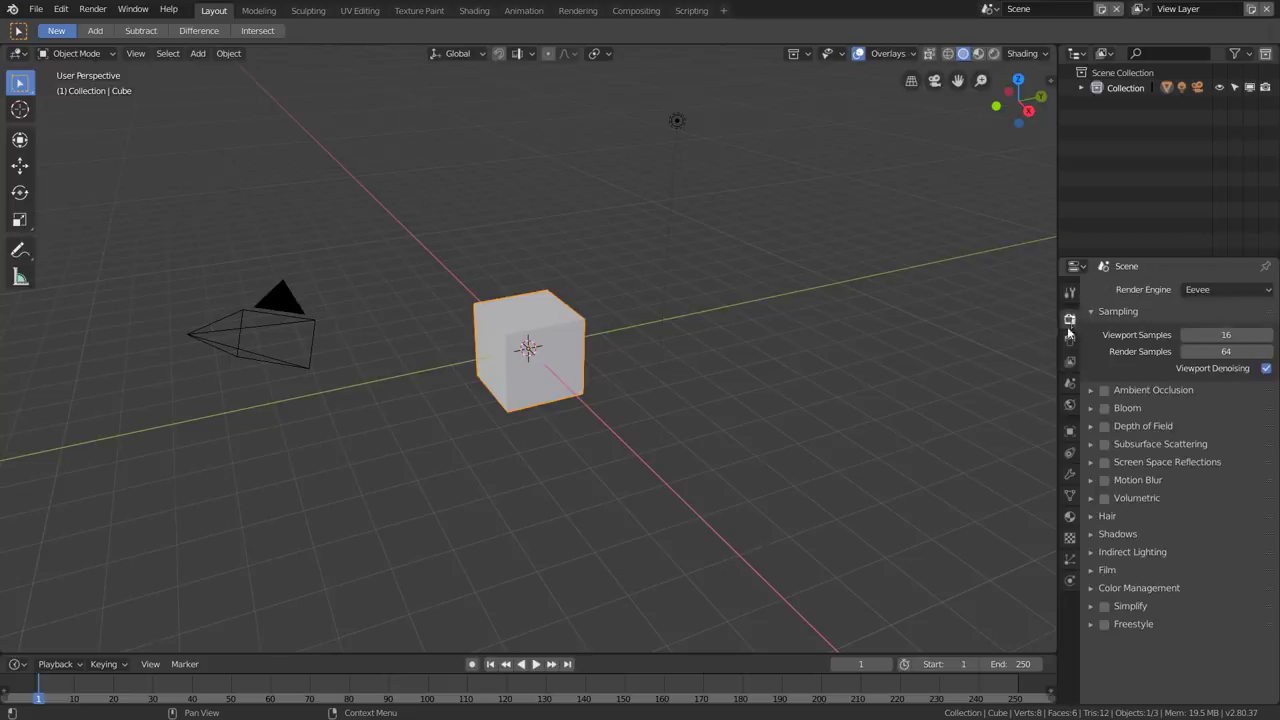
pyautogui.click(1208, 290)
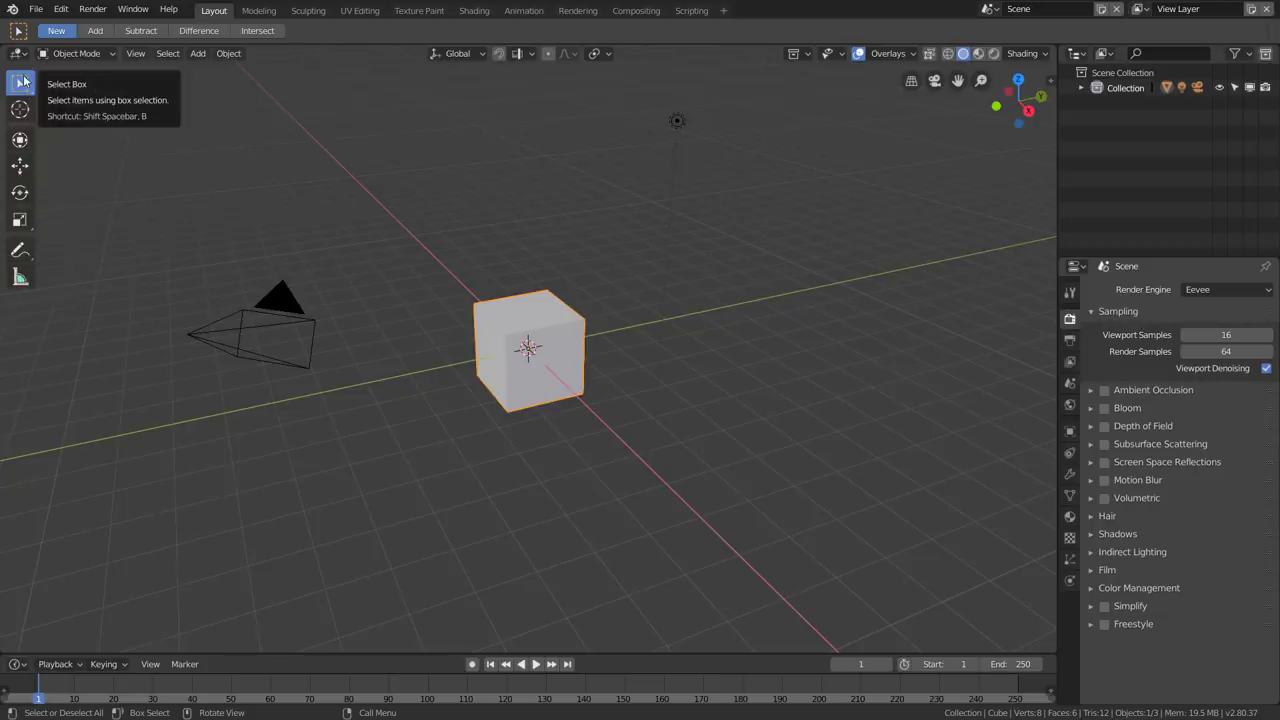
pyautogui.click(20, 168)
pyautogui.click(20, 140)
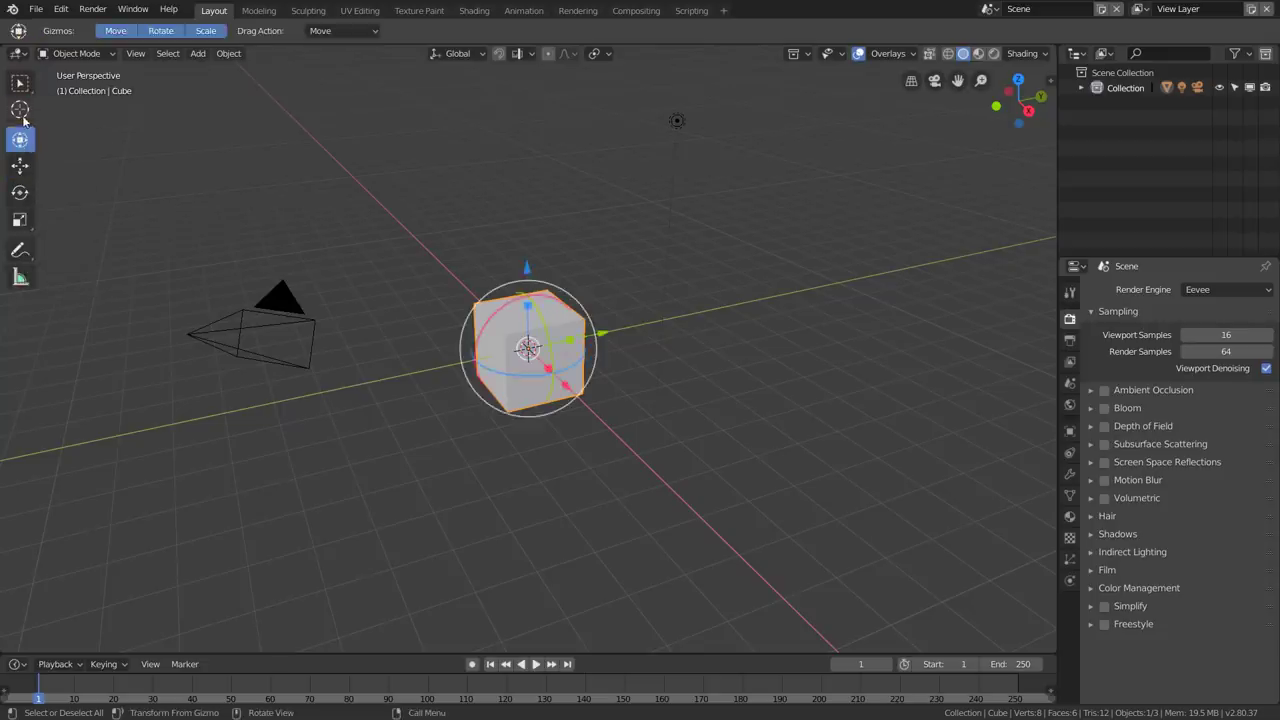
pyautogui.click(20, 109)
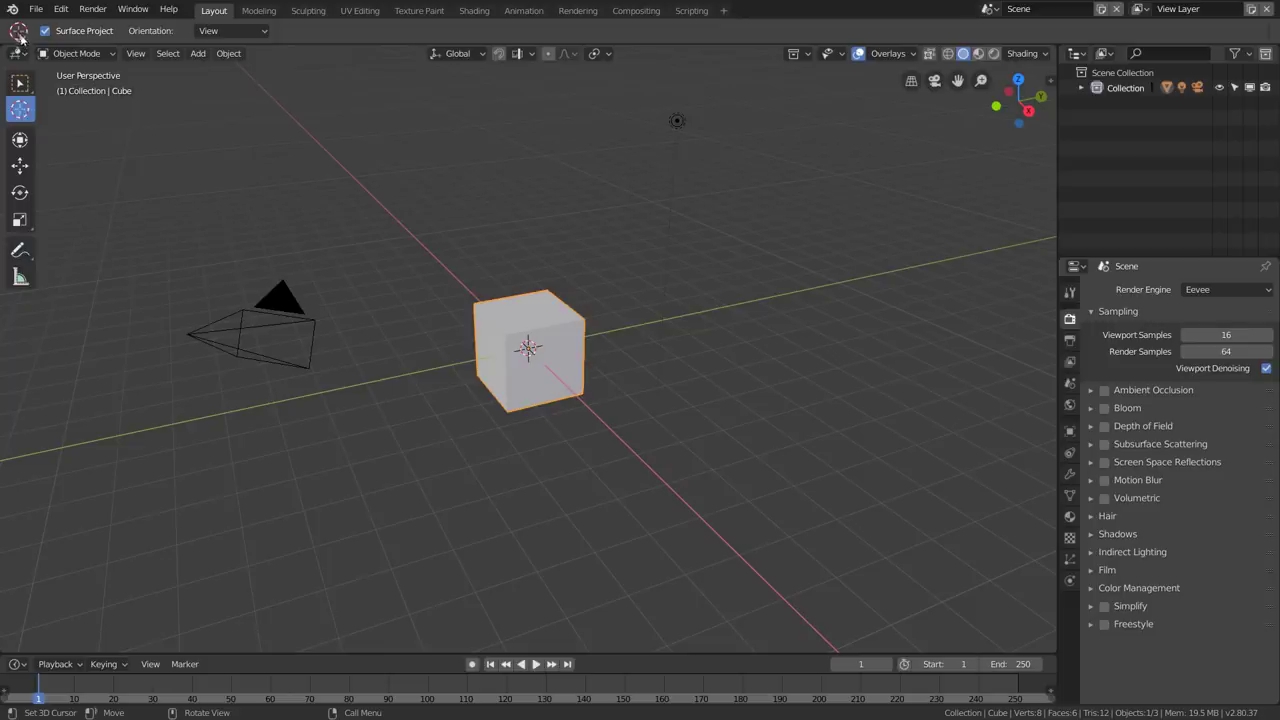
# Step: Try the Transform, Move and Rotate gizmos and Drag Action choices, then return to Select Box
pyautogui.click(20, 140)
pyautogui.click(25, 168)
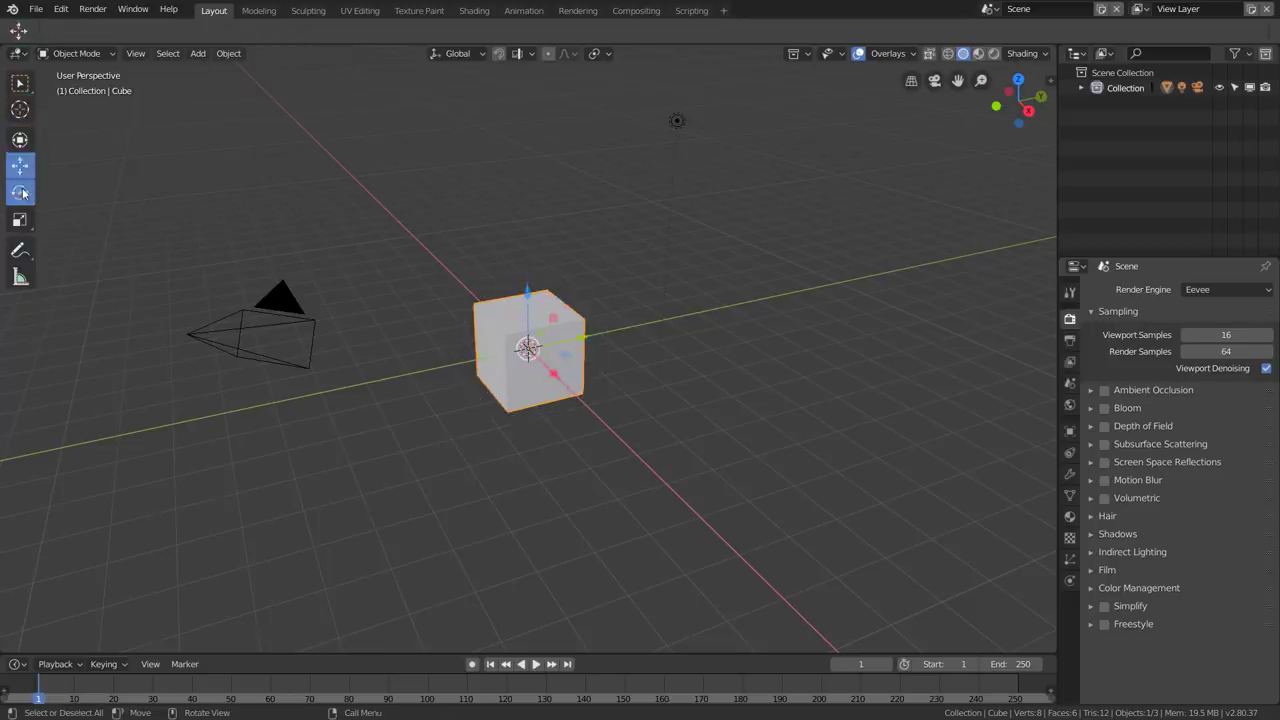
pyautogui.click(20, 192)
pyautogui.click(19, 145)
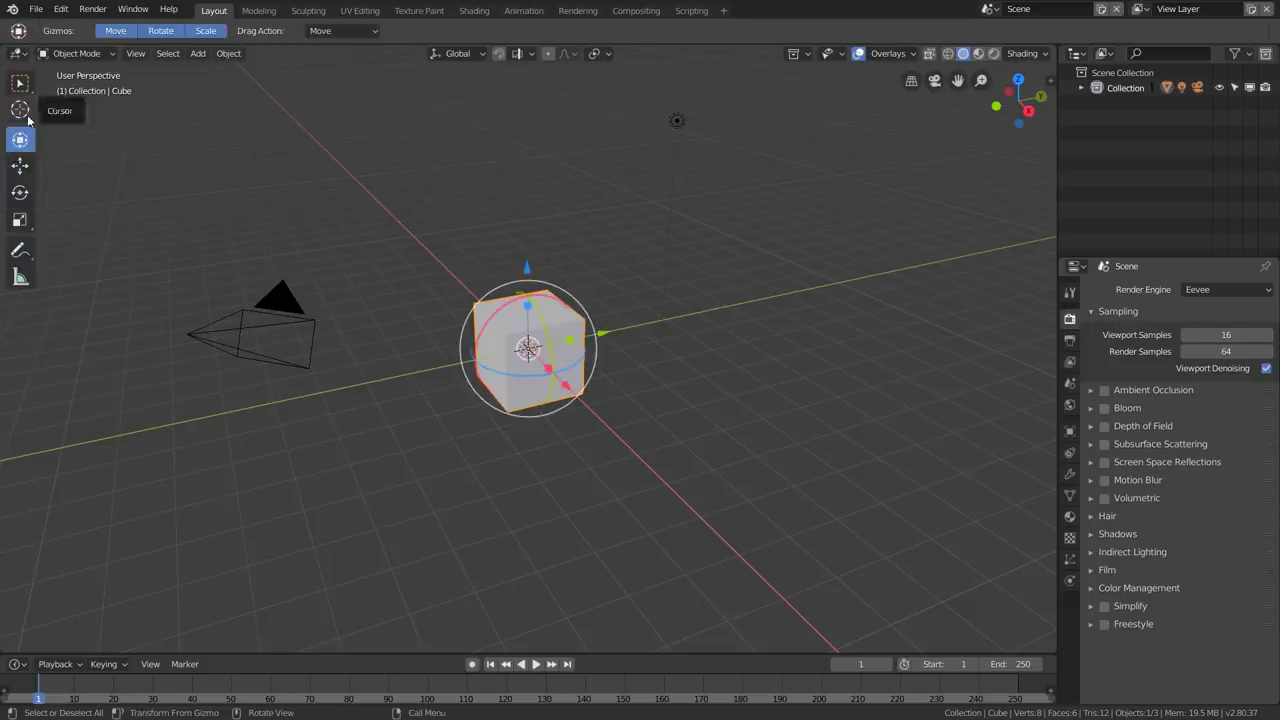
pyautogui.click(349, 32)
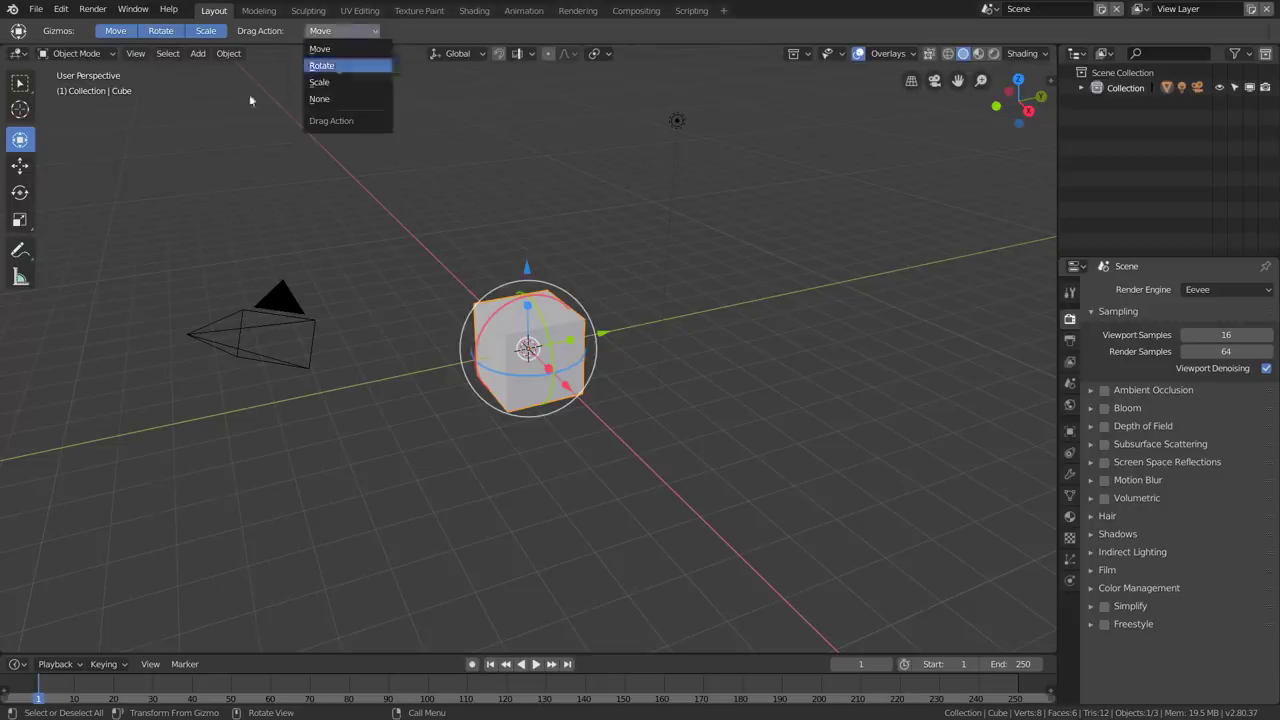
pyautogui.click(20, 83)
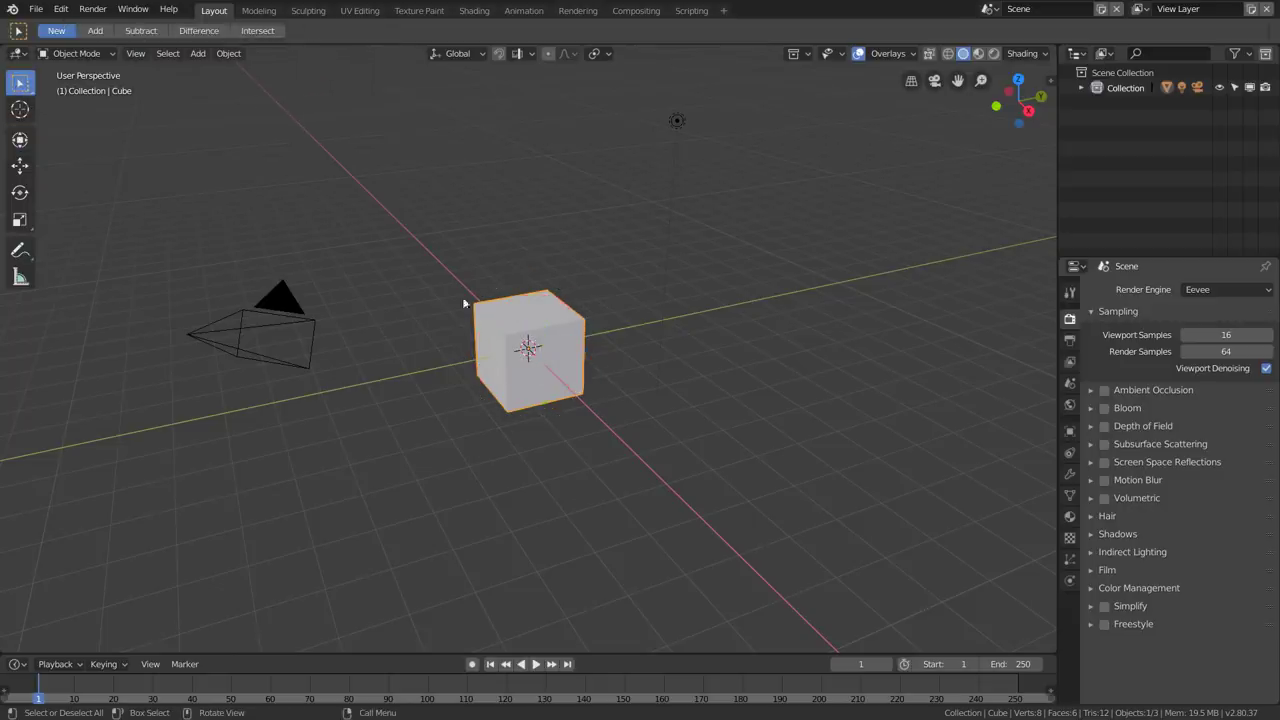
pyautogui.press('Tab')
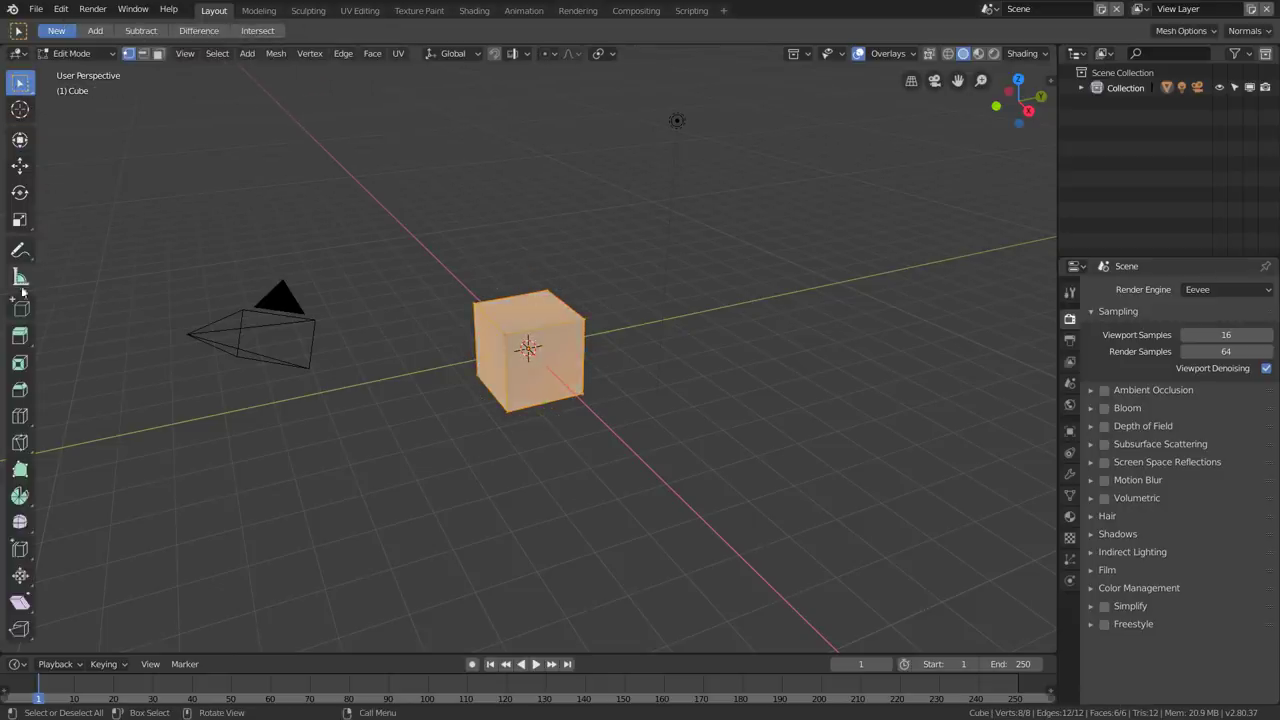
pyautogui.click(20, 308)
pyautogui.click(20, 336)
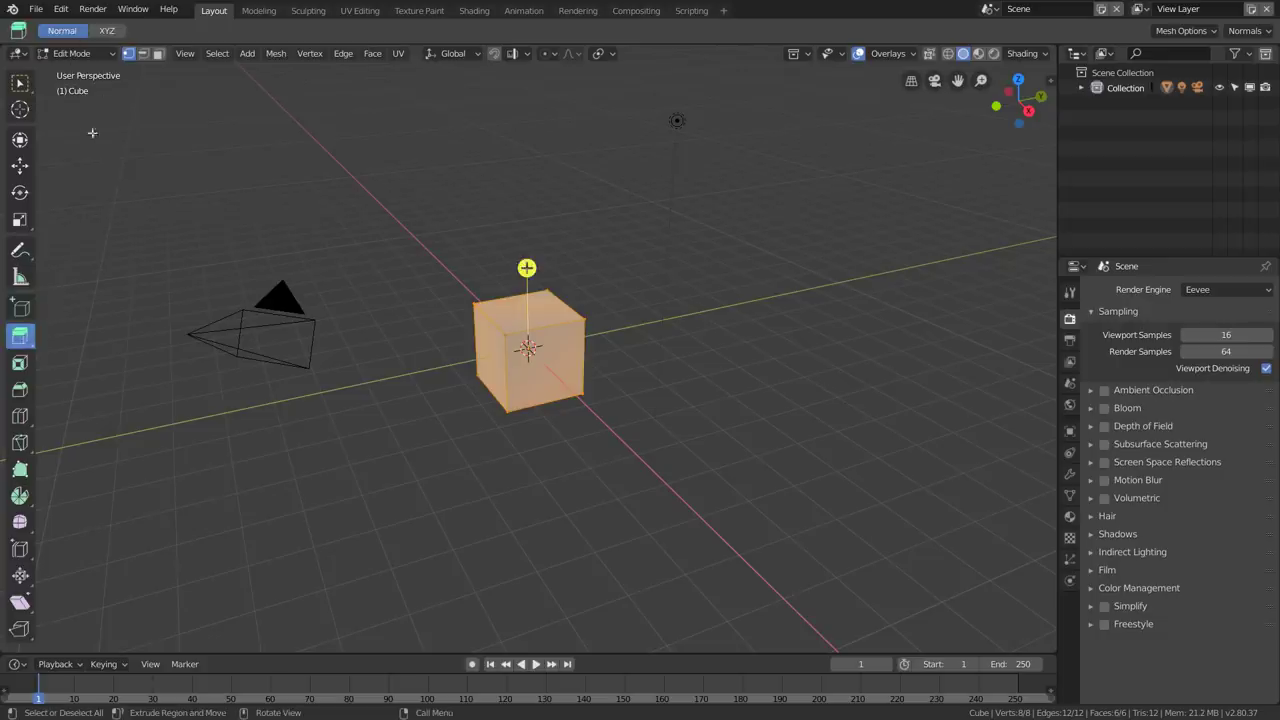
pyautogui.click(20, 362)
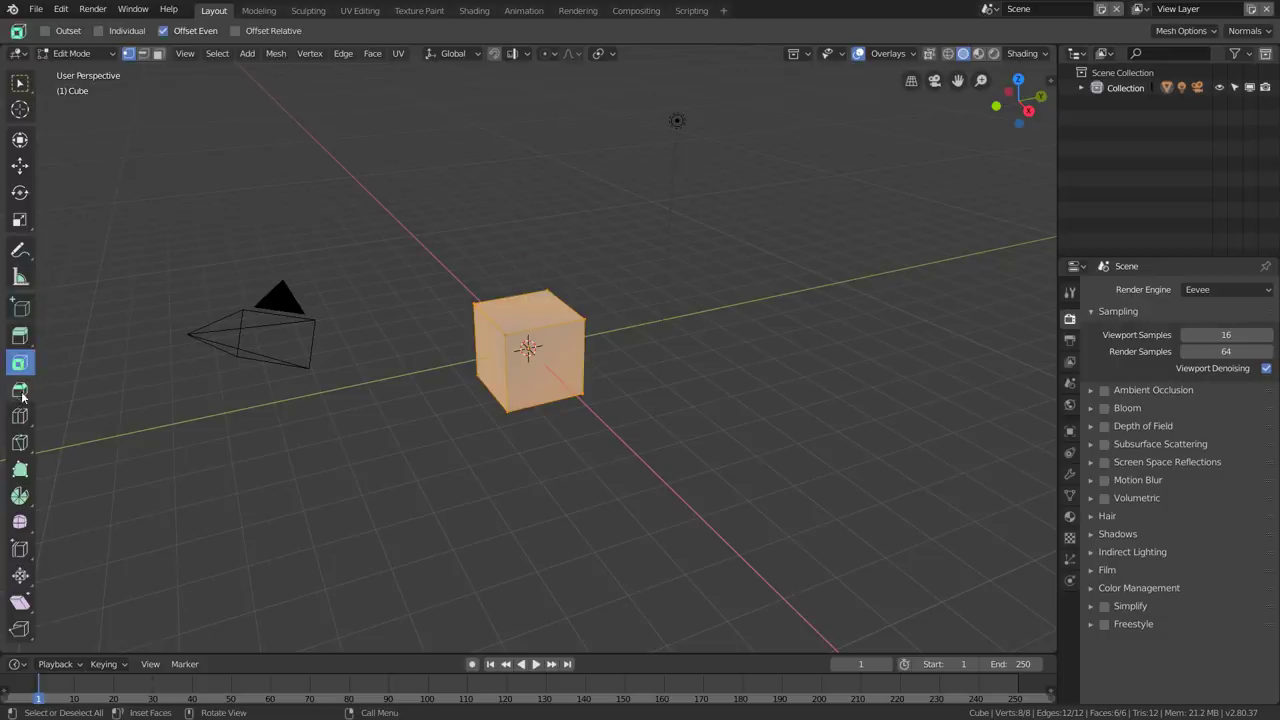
pyautogui.click(20, 390)
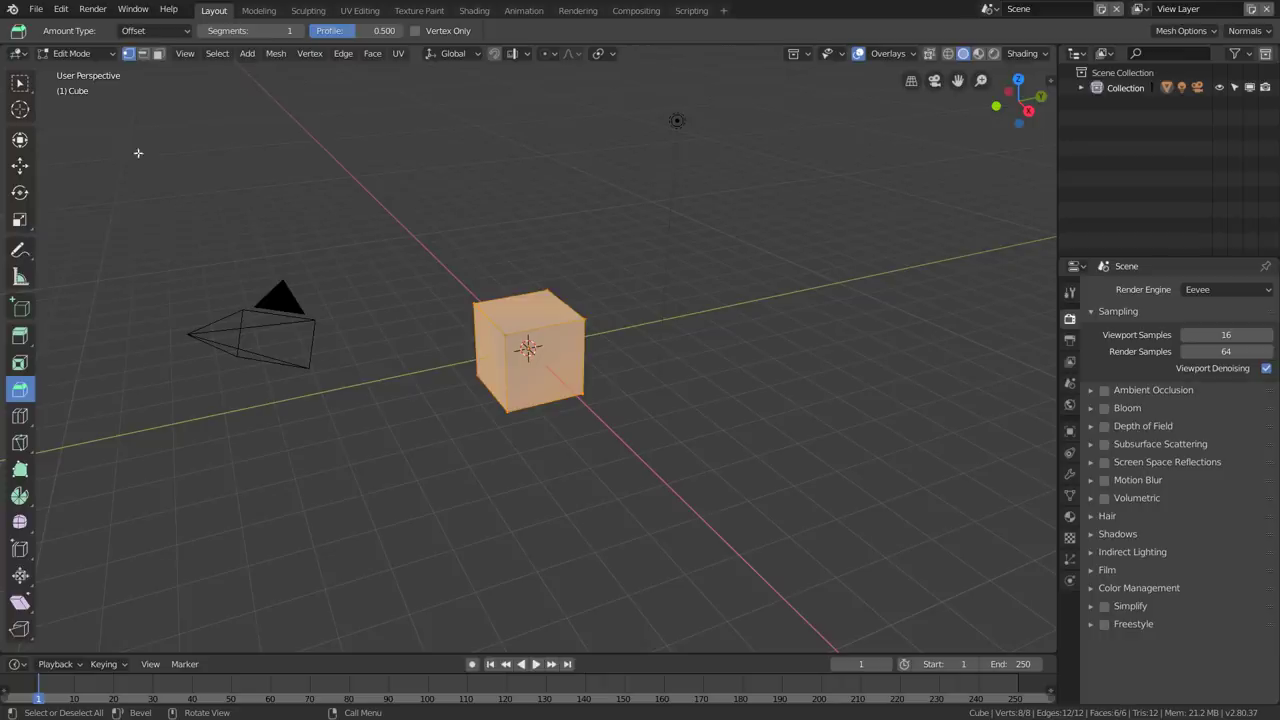
pyautogui.click(185, 53)
pyautogui.moveTo(290, 30); pyautogui.dragTo(315, 31)
pyautogui.moveTo(541, 311)
pyautogui.mouseDown()
pyautogui.moveTo(548, 286)
pyautogui.moveTo(441, 388)
pyautogui.mouseUp()
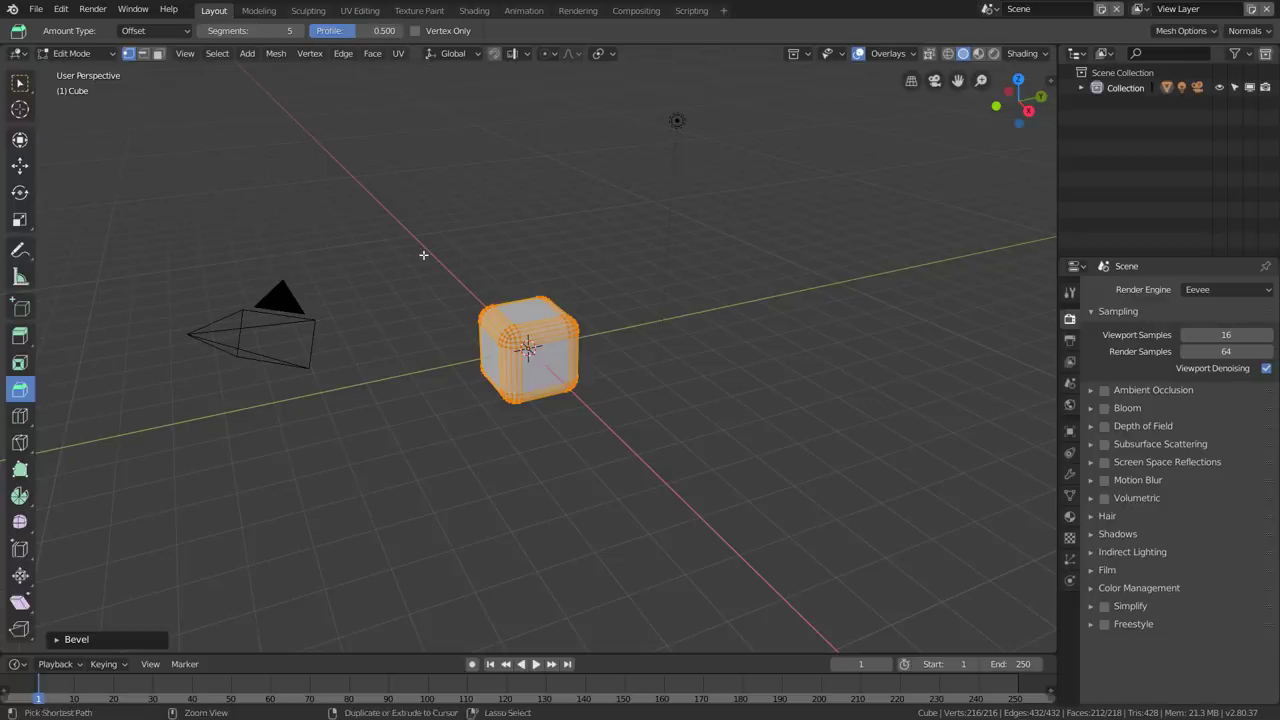
pyautogui.press('Tab')
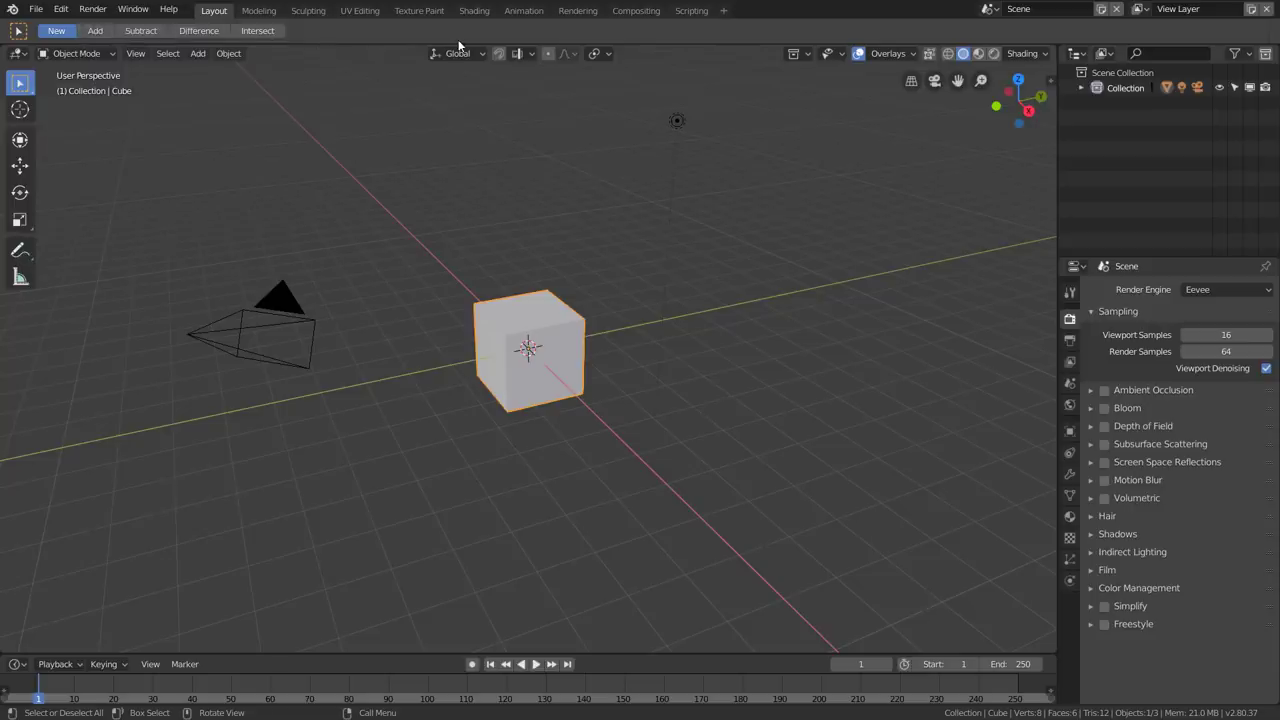
pyautogui.press('g')
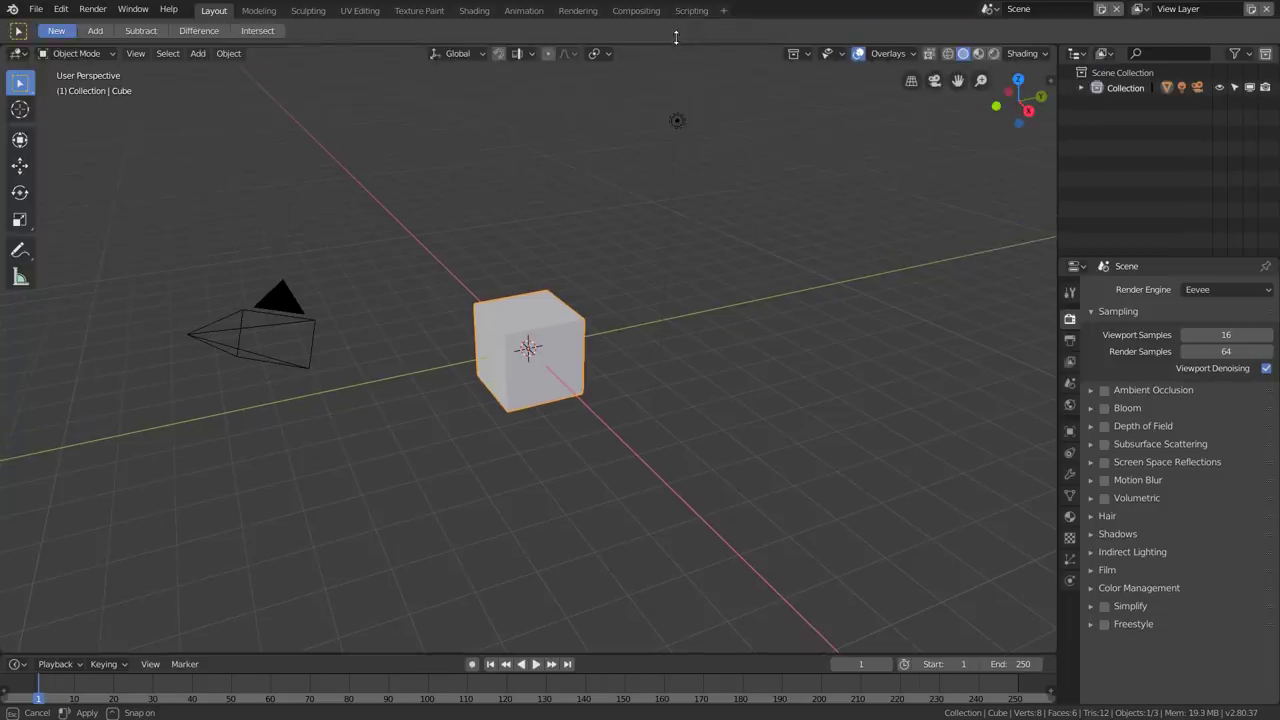
pyautogui.press('Escape')
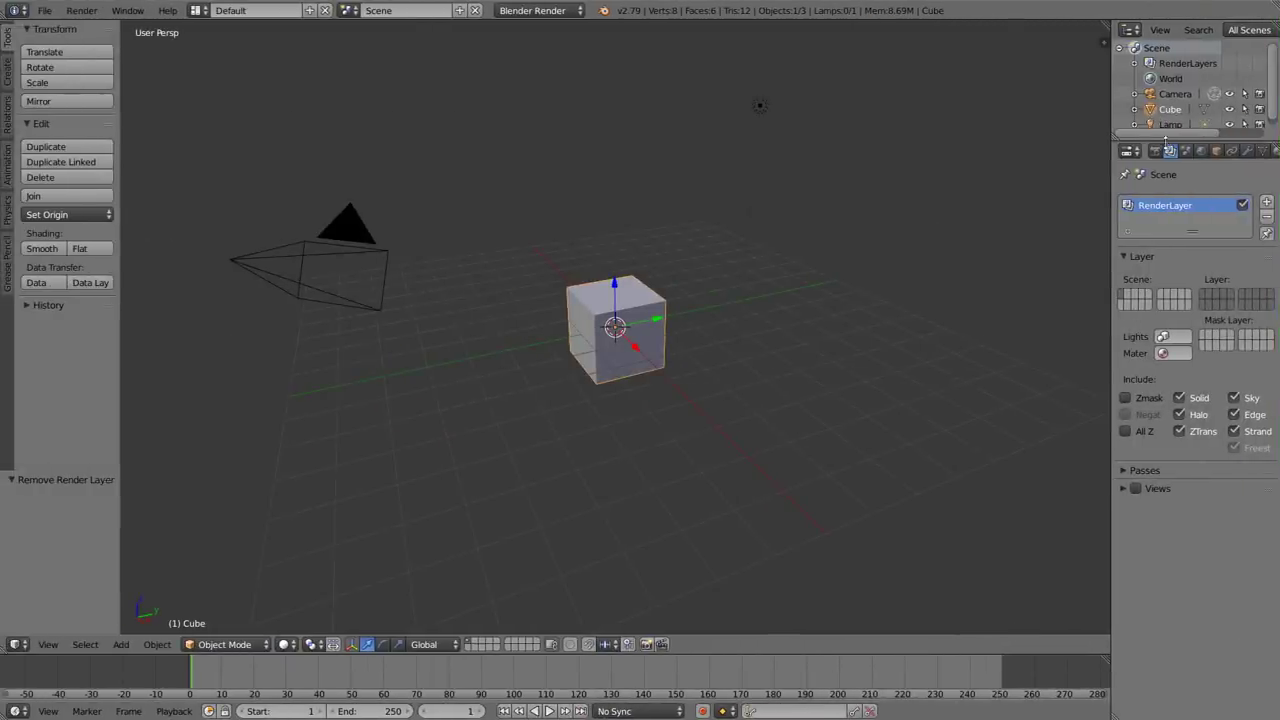
pyautogui.click(1156, 150)
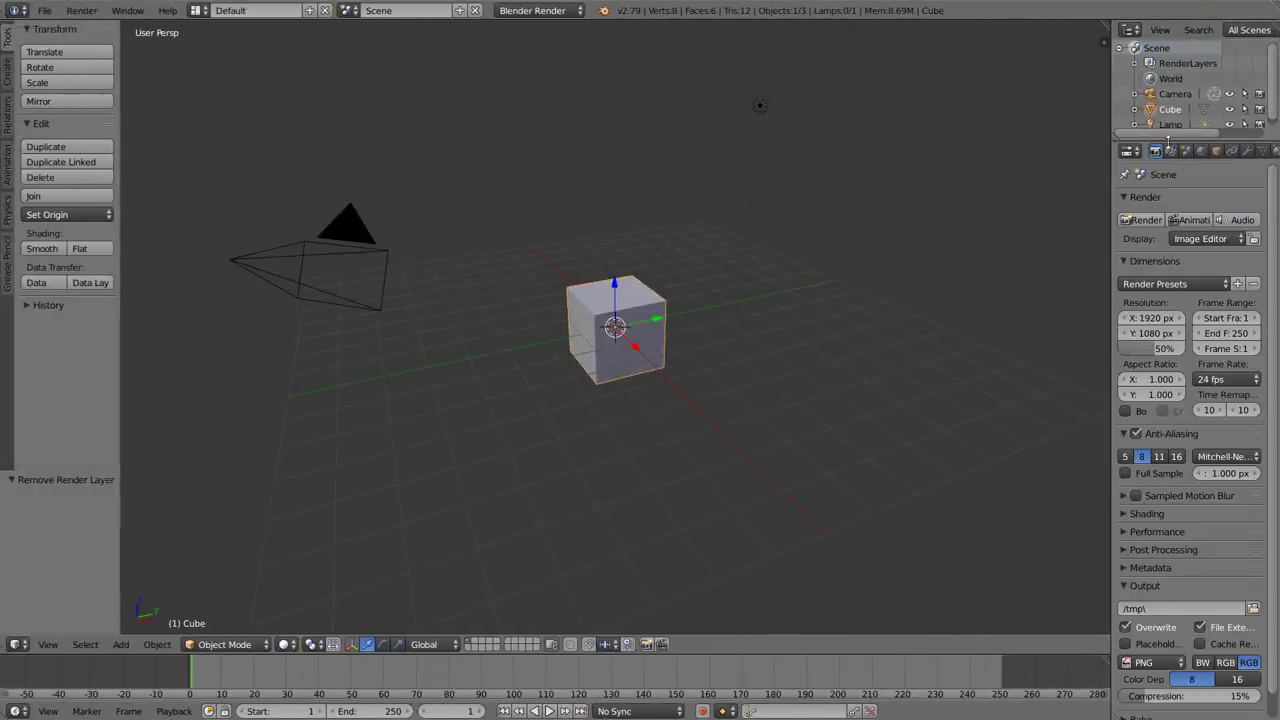
pyautogui.moveTo(1166, 142); pyautogui.dragTo(1166, 222)
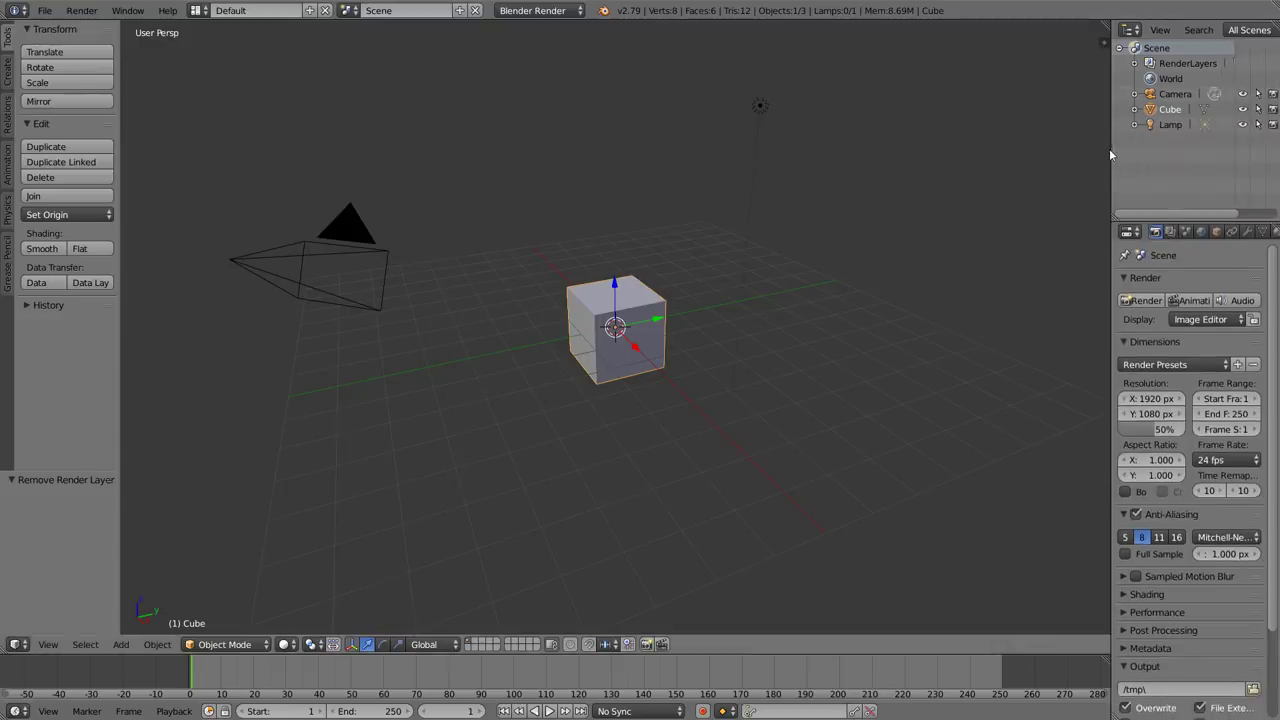
pyautogui.moveTo(1112, 150); pyautogui.dragTo(1055, 149)
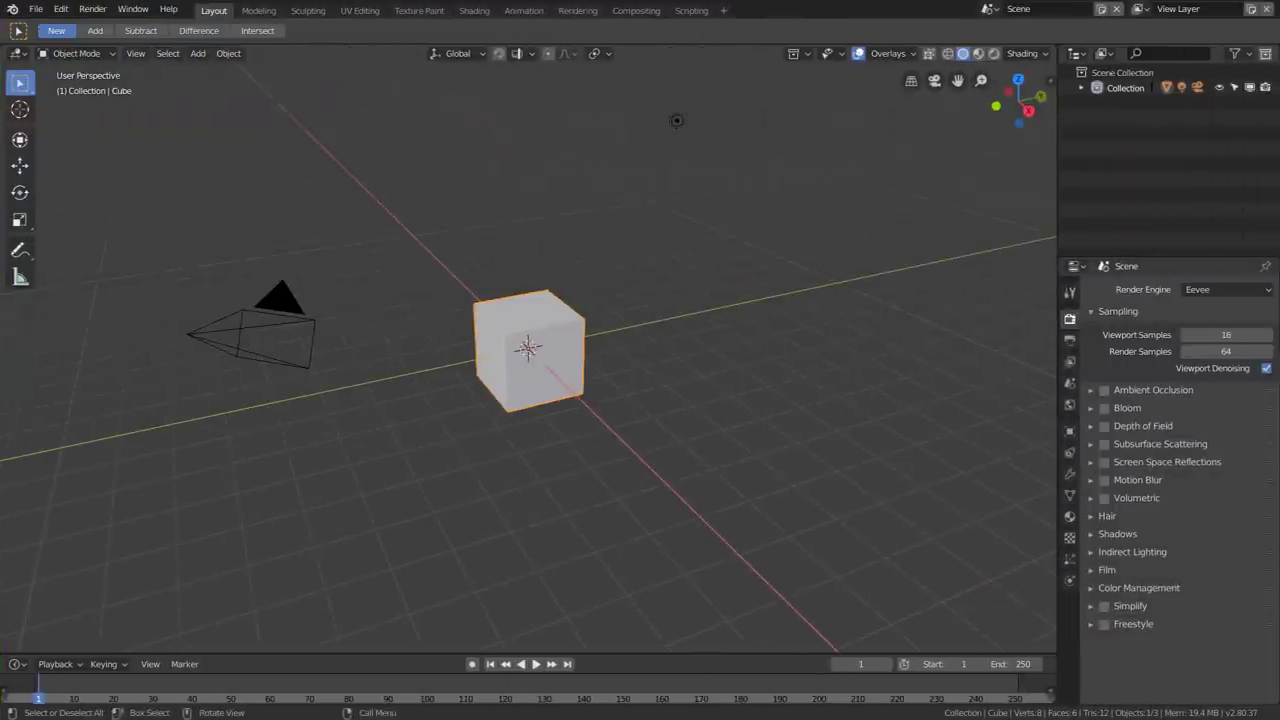
# Step: Collapse Collection in the Outliner, check its Display Mode options, and enlarge the Properties area
pyautogui.click(1080, 88)
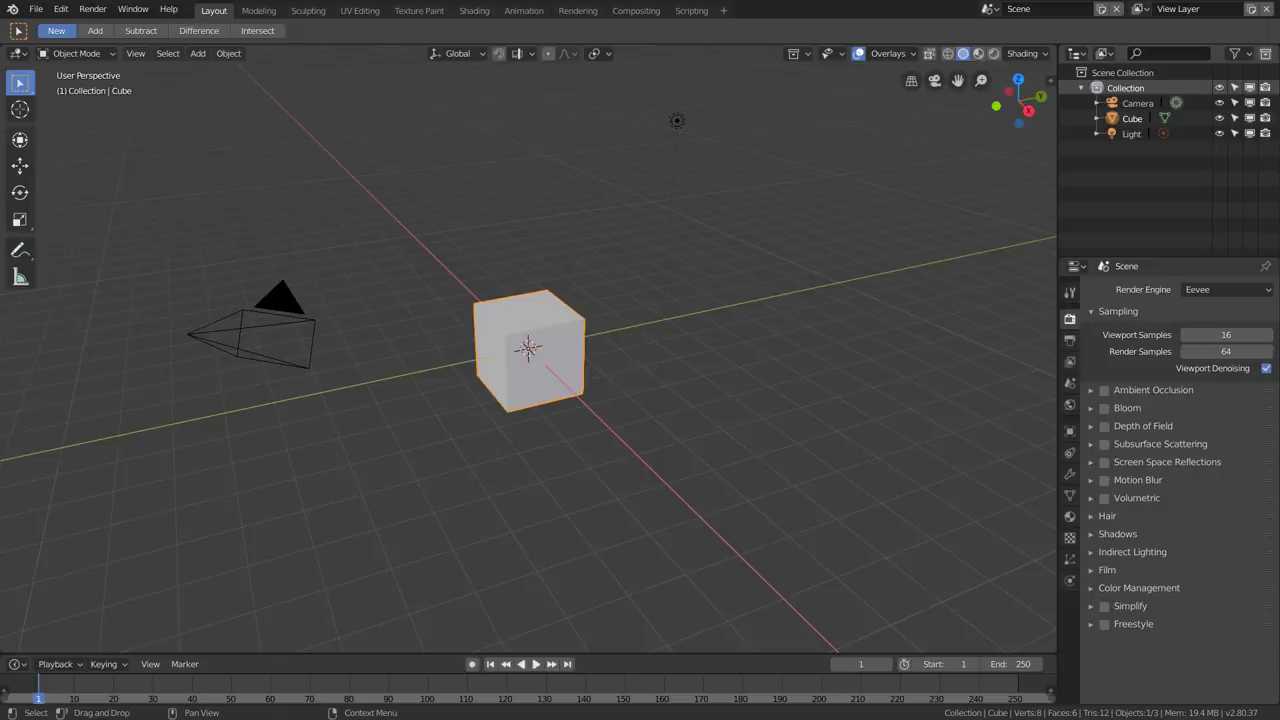
pyautogui.click(1081, 88)
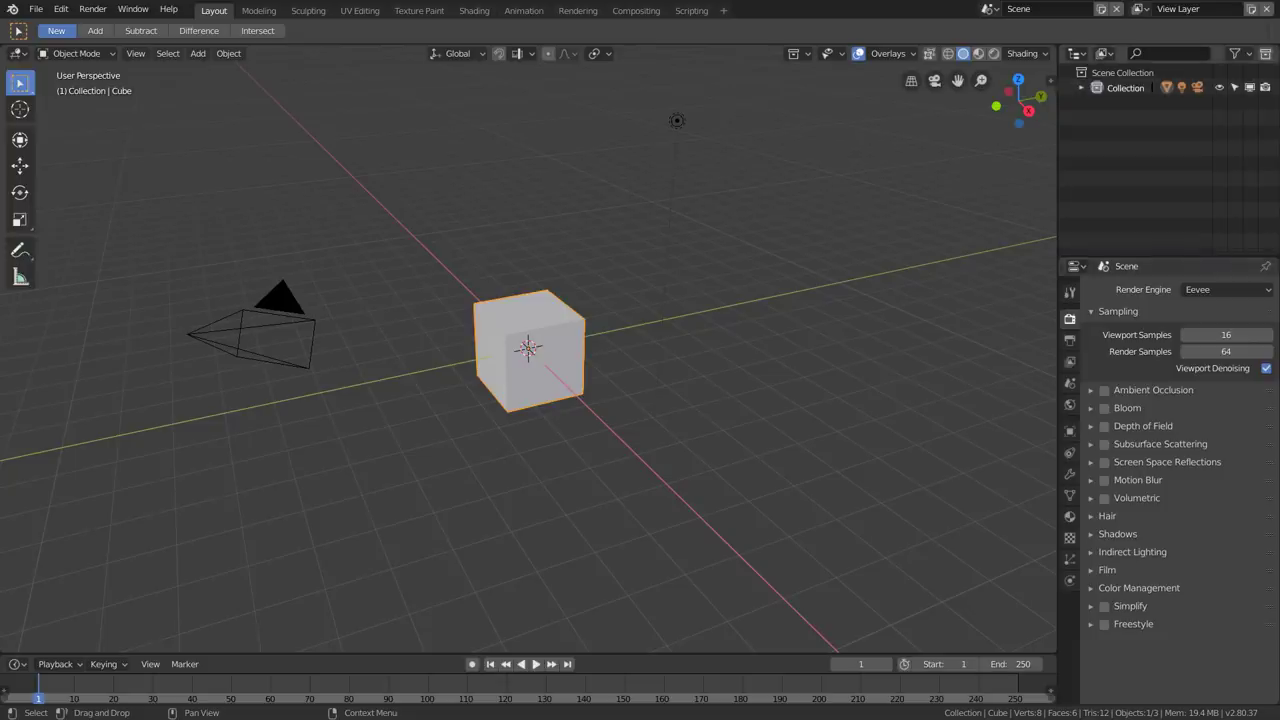
pyautogui.click(1104, 53)
pyautogui.moveTo(1168, 257); pyautogui.dragTo(1168, 193)
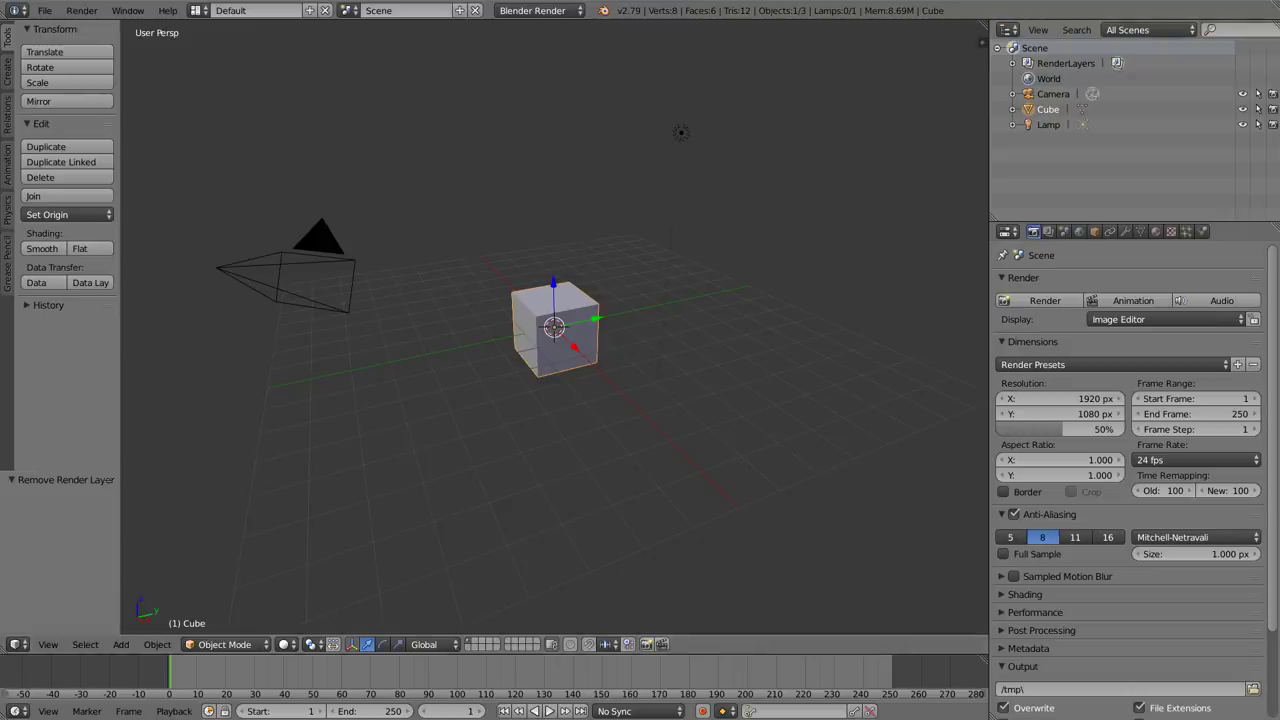
# Step: In 2.79, inspect the Editor Type menus of the Outliner, Properties and 3D View, cancelling each
pyautogui.click(1010, 30)
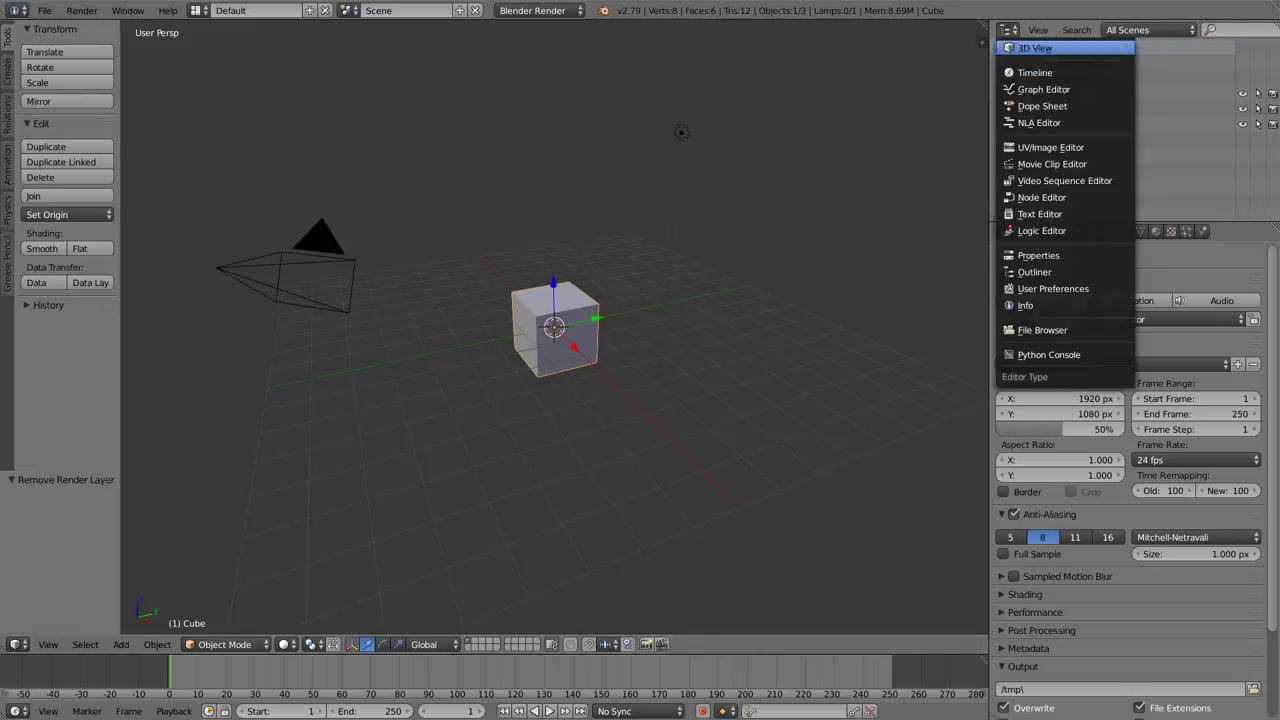
pyautogui.press('Escape')
pyautogui.click(1008, 231)
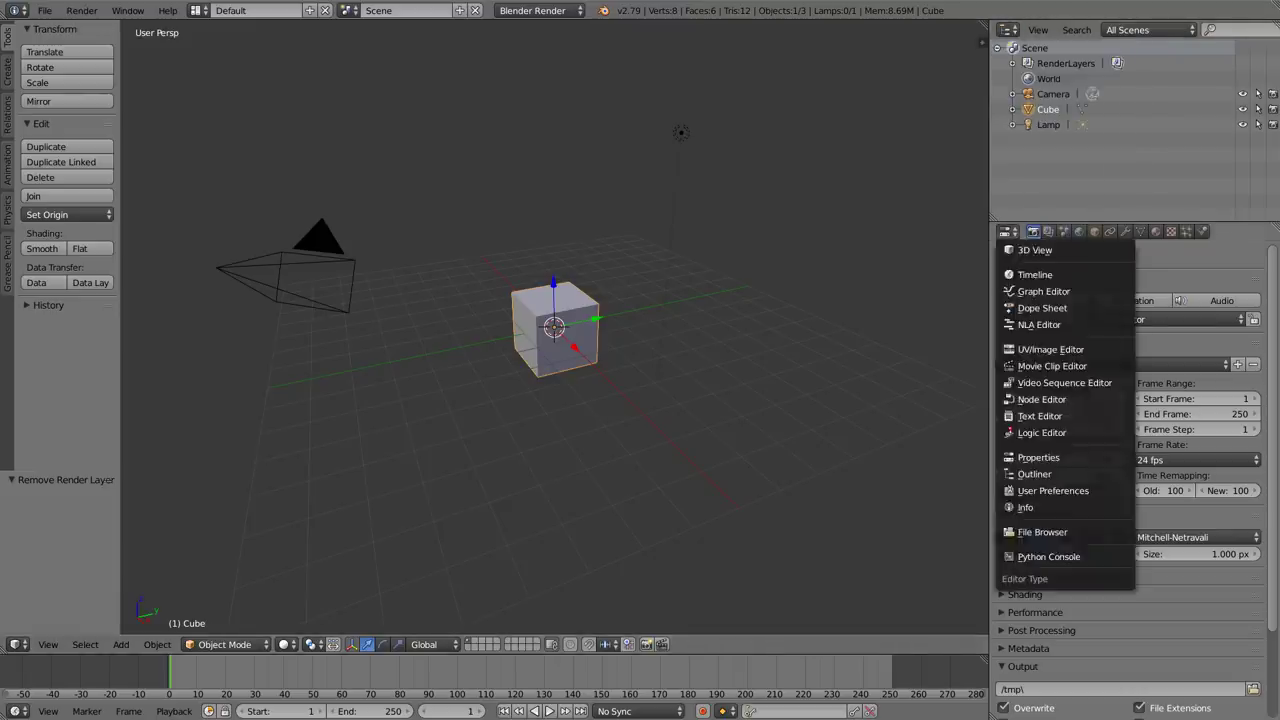
pyautogui.press('Escape')
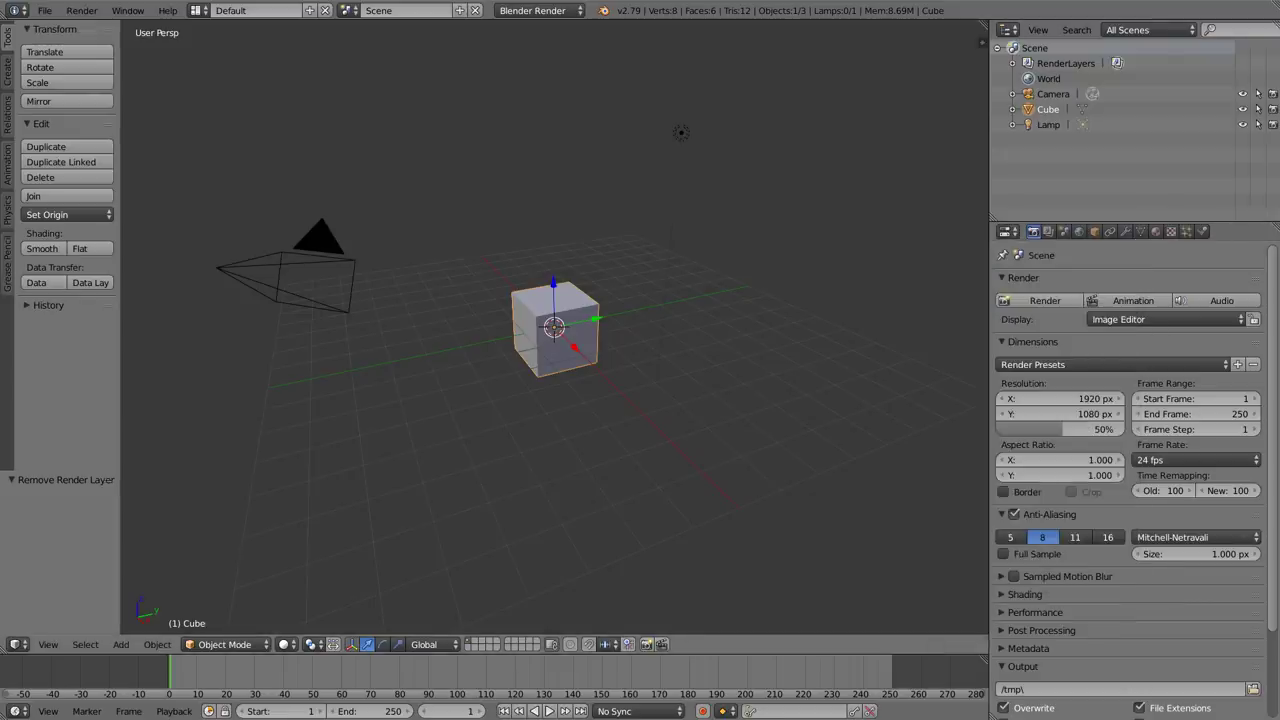
pyautogui.click(18, 644)
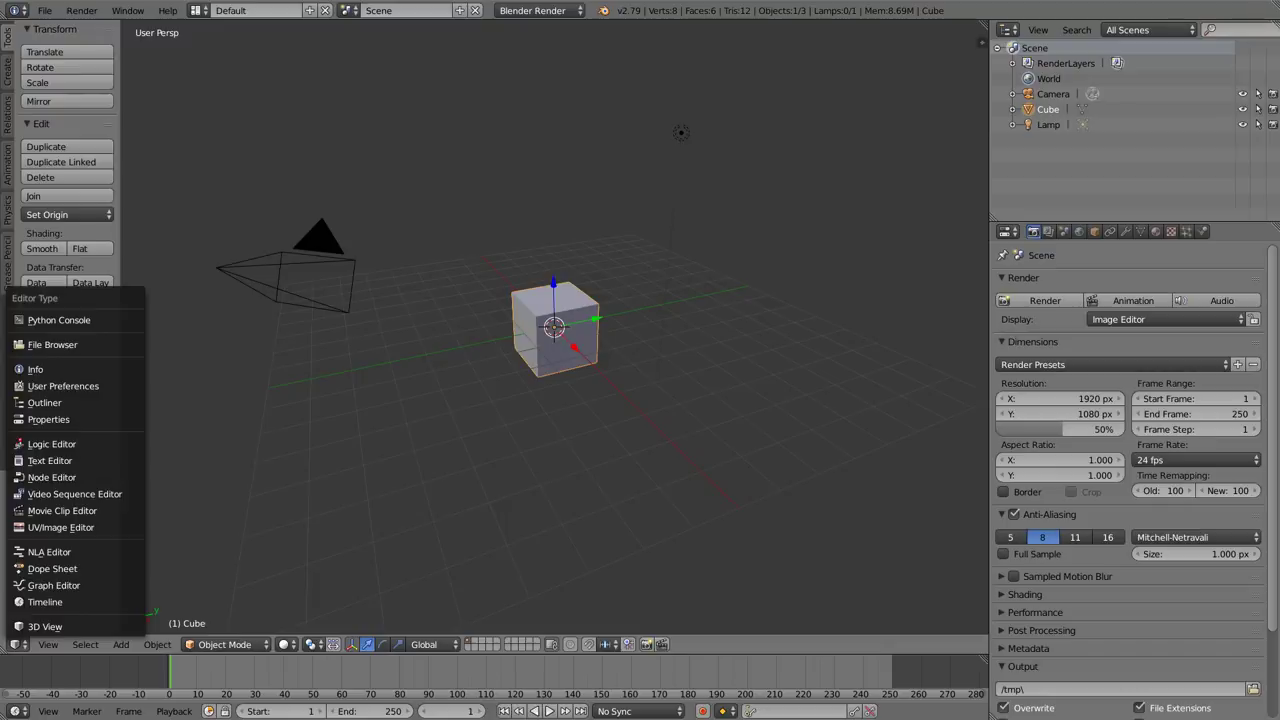
pyautogui.press('Escape')
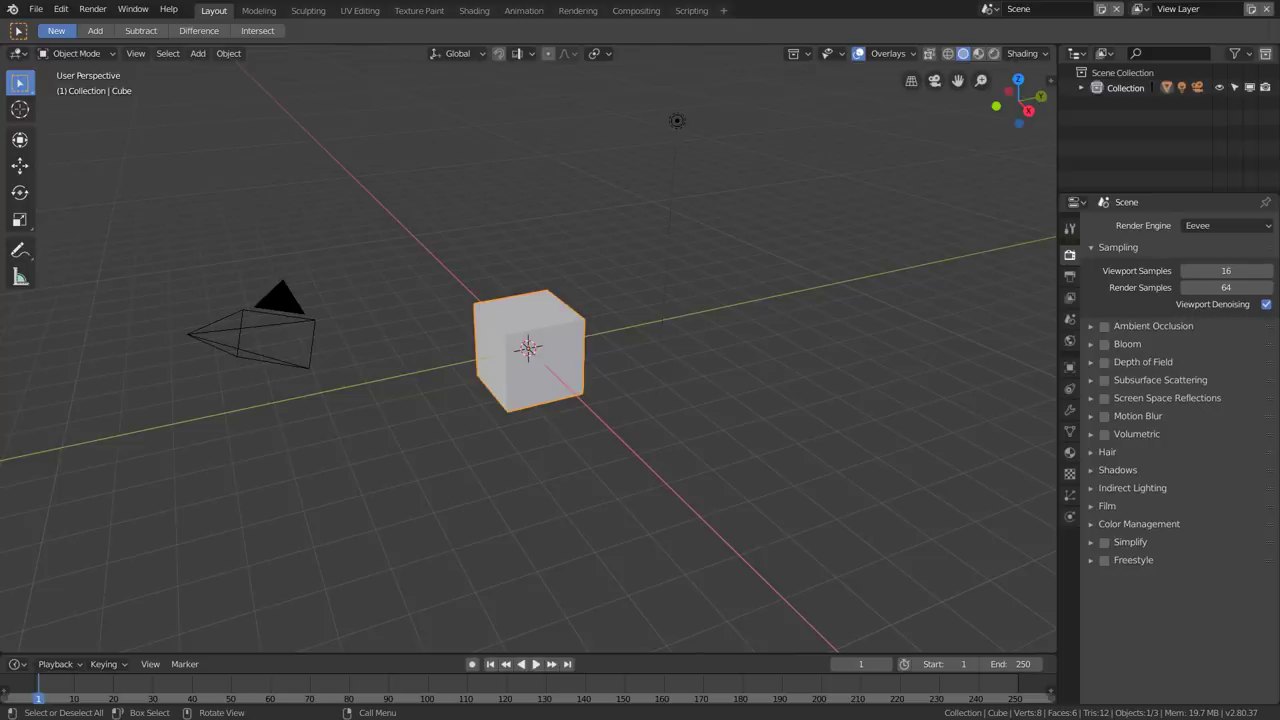
pyautogui.click(18, 53)
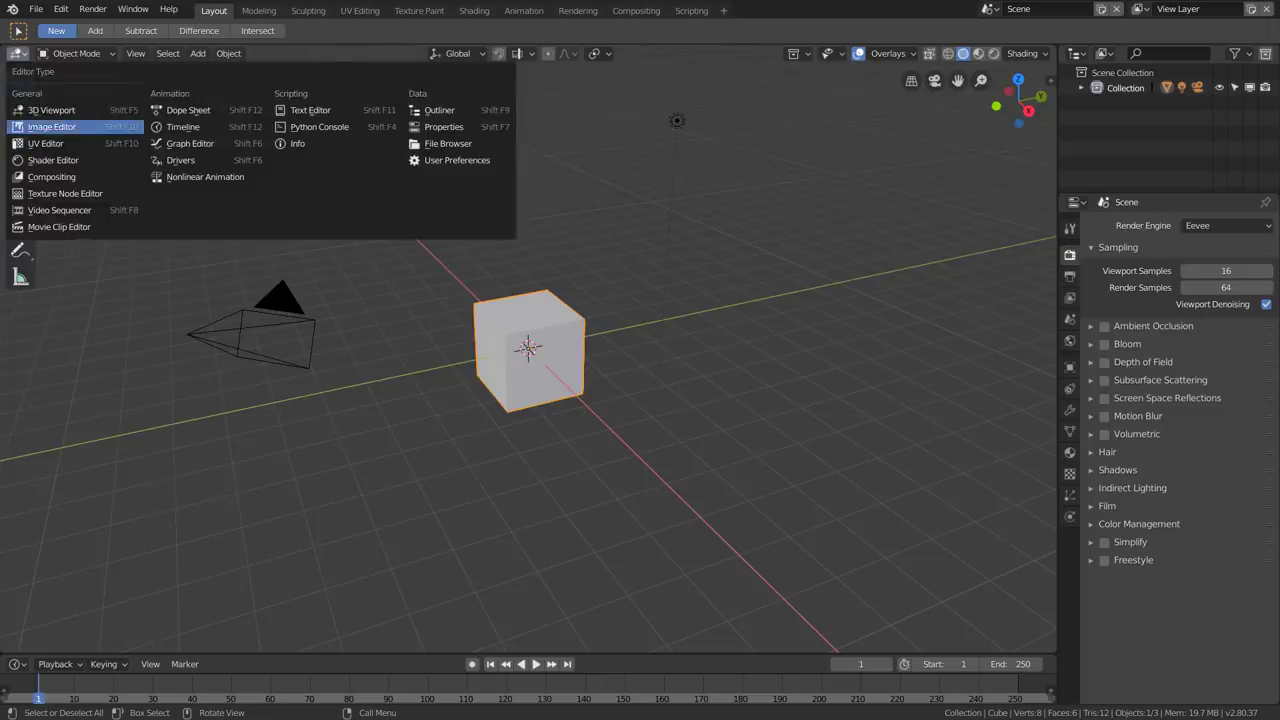
pyautogui.click(55, 126)
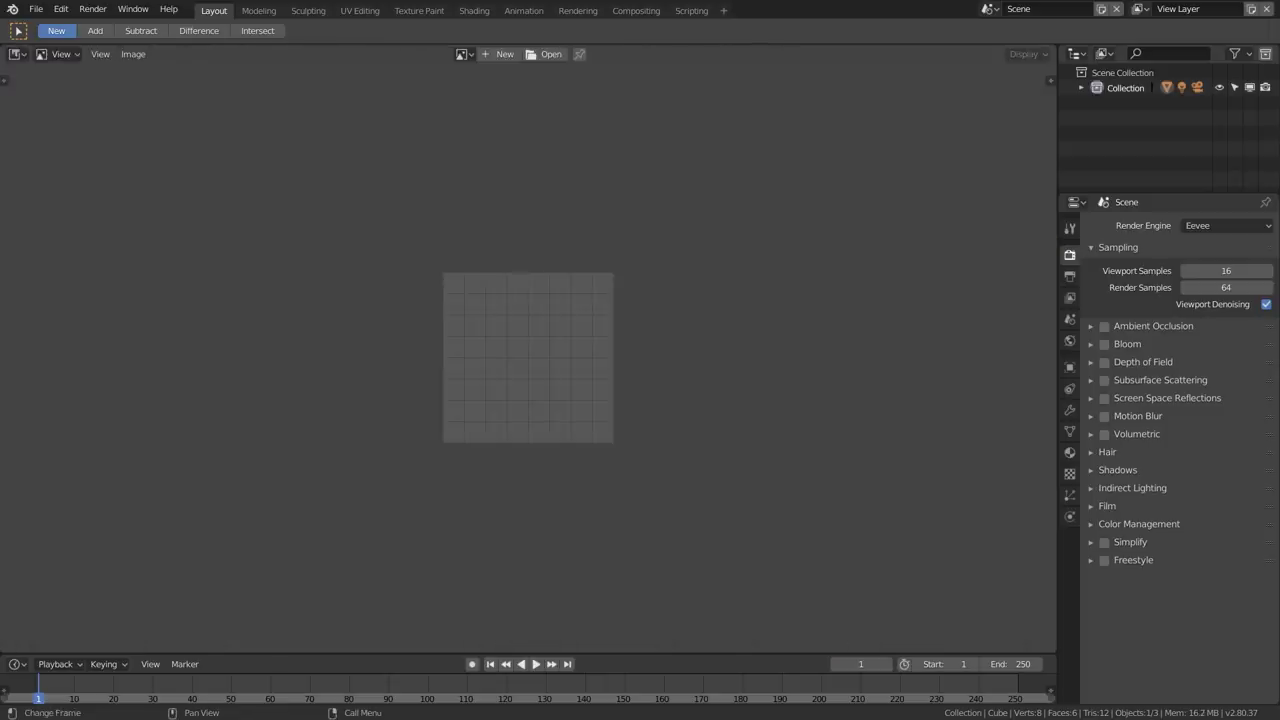
pyautogui.click(18, 53)
pyautogui.click(45, 109)
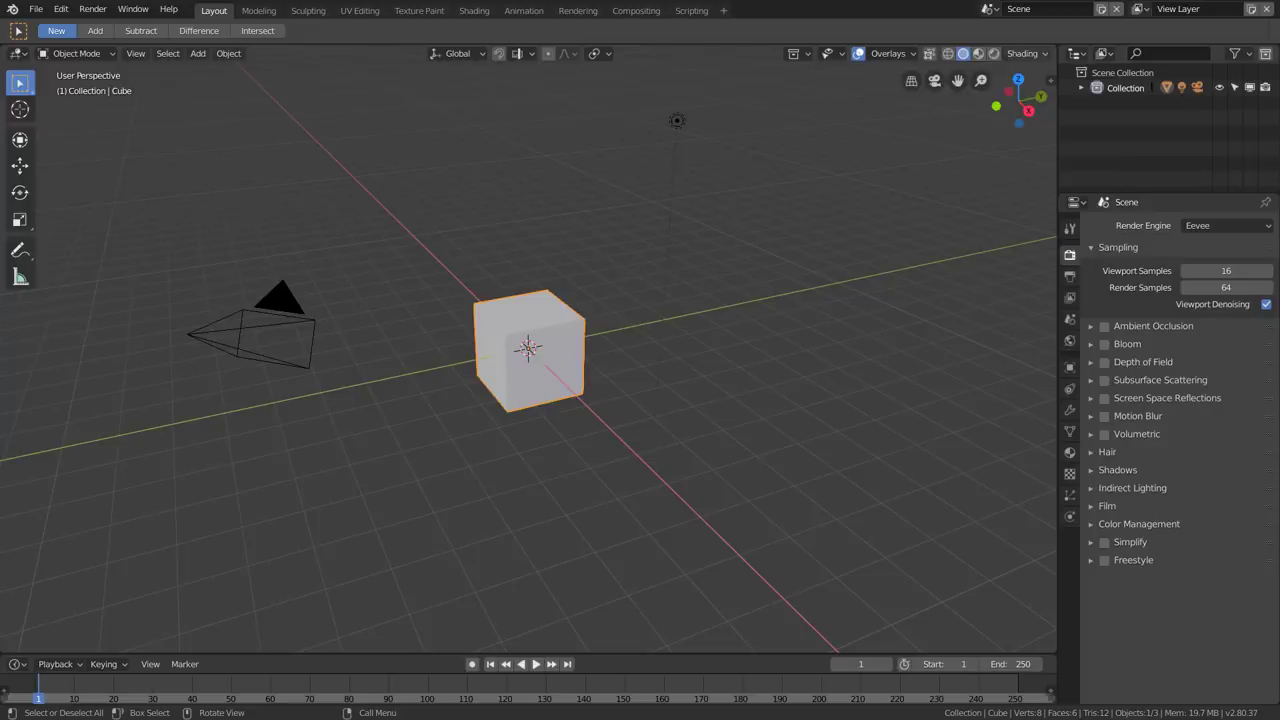
pyautogui.click(1040, 53)
# Step: Change the snap element from Increment to Face in the Snapping popover
pyautogui.click(520, 53)
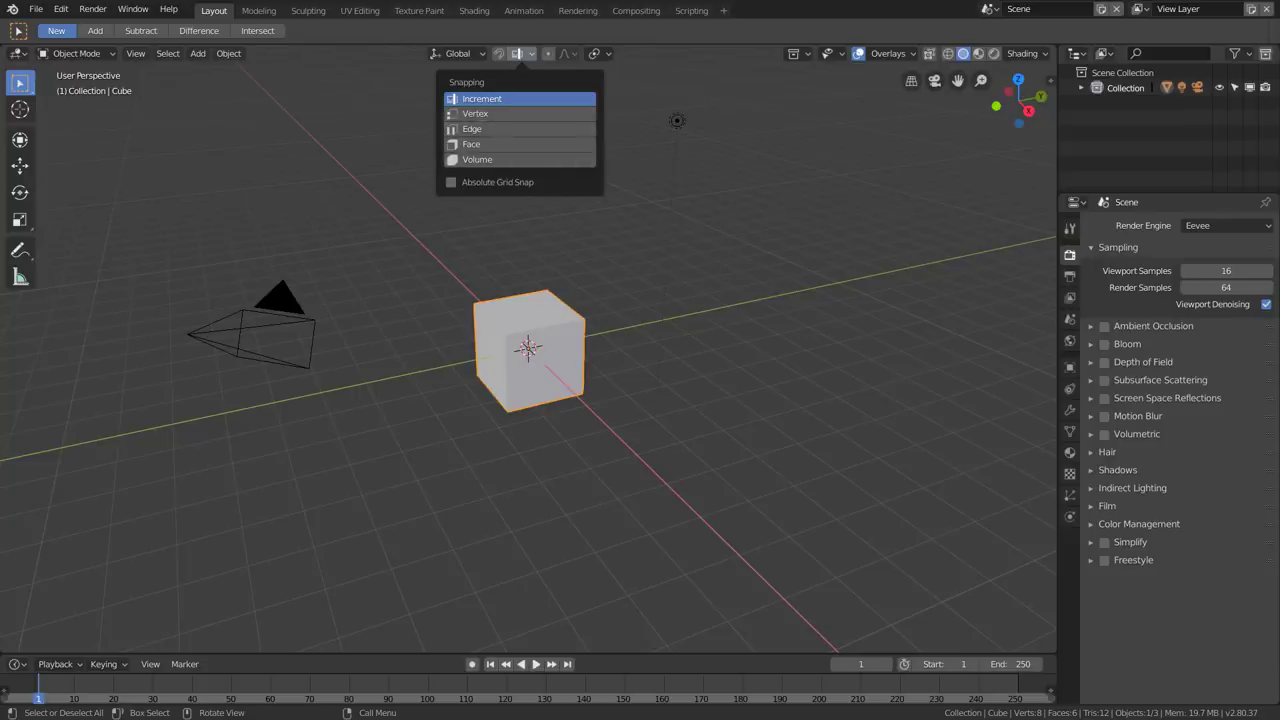
pyautogui.click(490, 144)
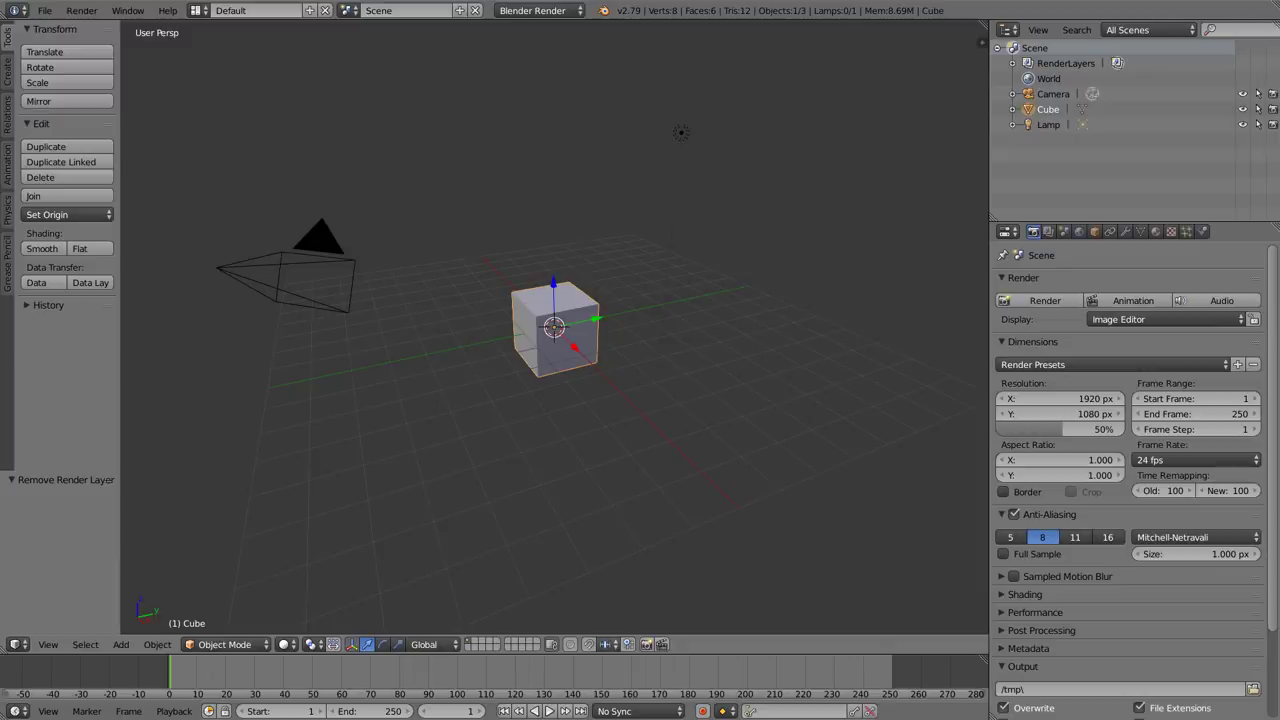
# Step: Set Snap Element to Face, then review the Snap Element and Snap Target menus unchanged
pyautogui.click(606, 644)
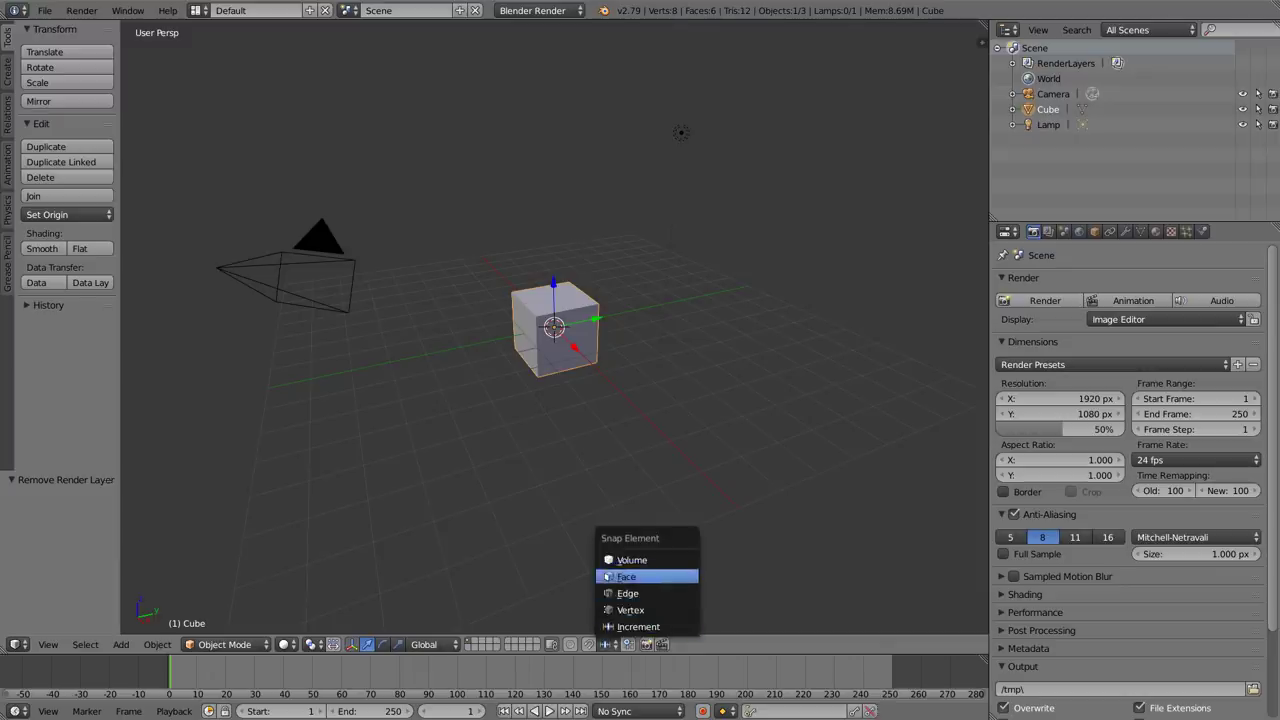
pyautogui.click(626, 577)
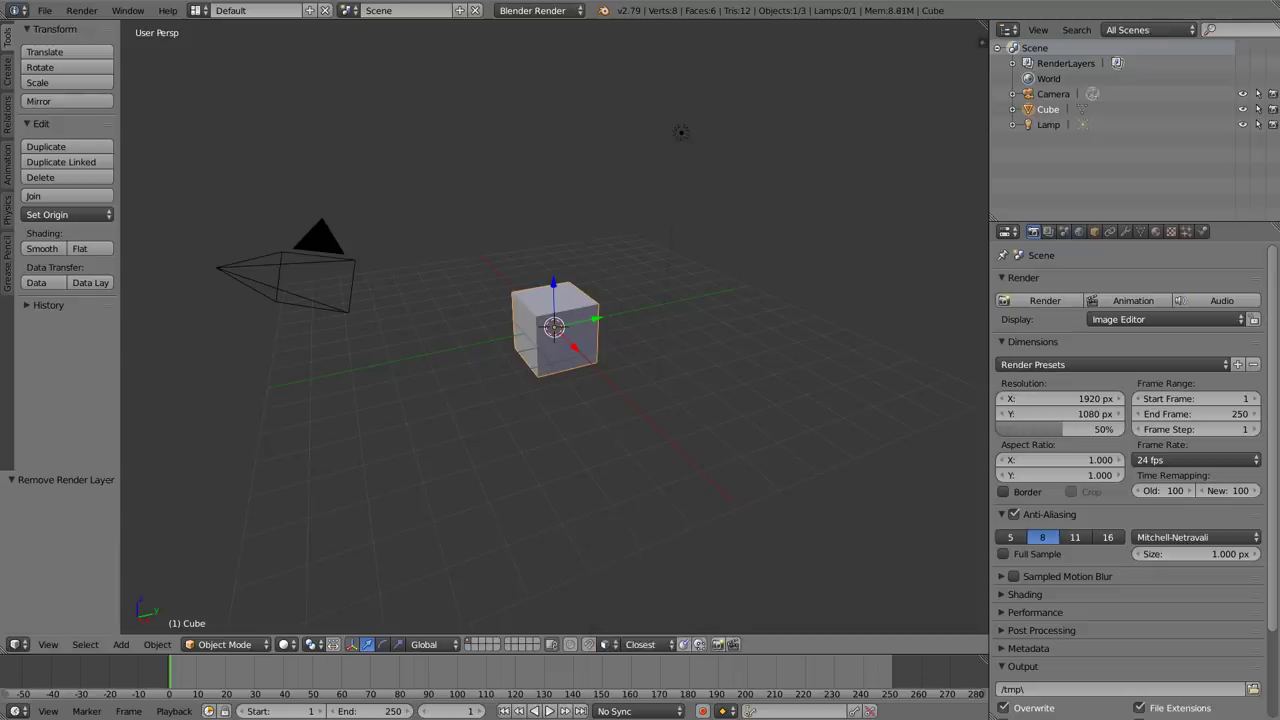
pyautogui.click(606, 644)
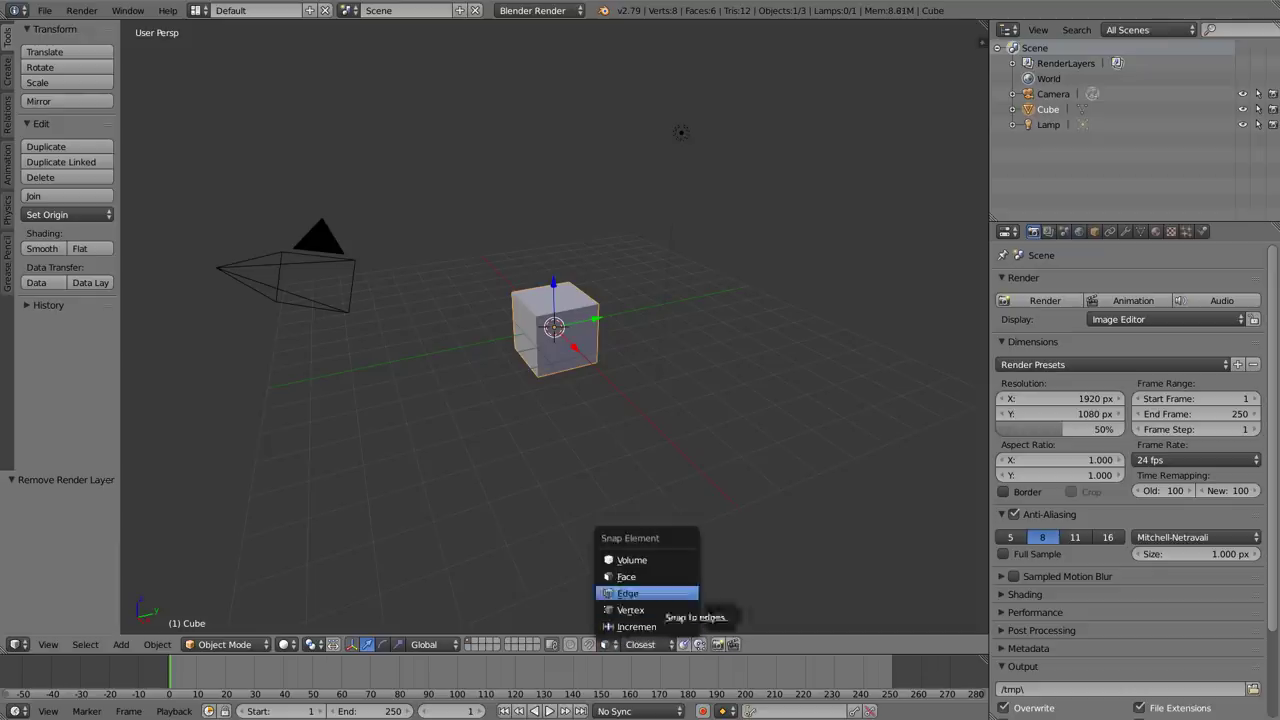
pyautogui.press('Escape')
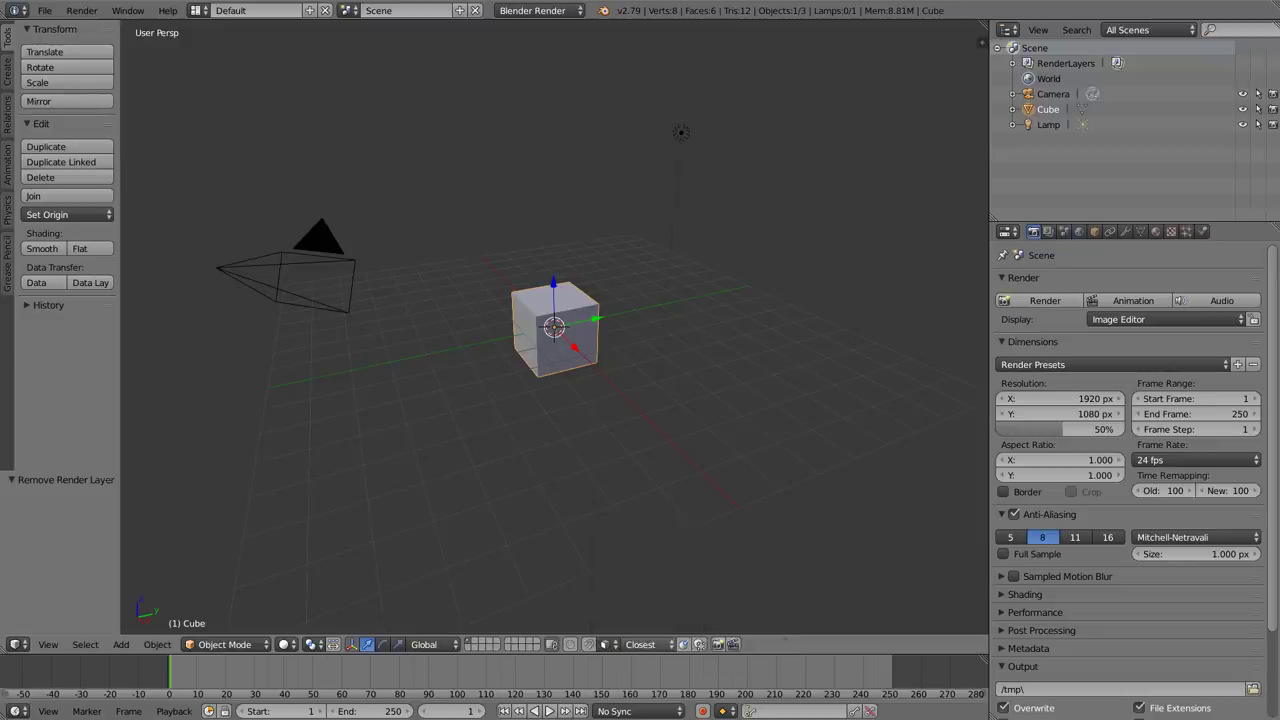
pyautogui.click(641, 644)
pyautogui.press('Escape')
pyautogui.click(608, 644)
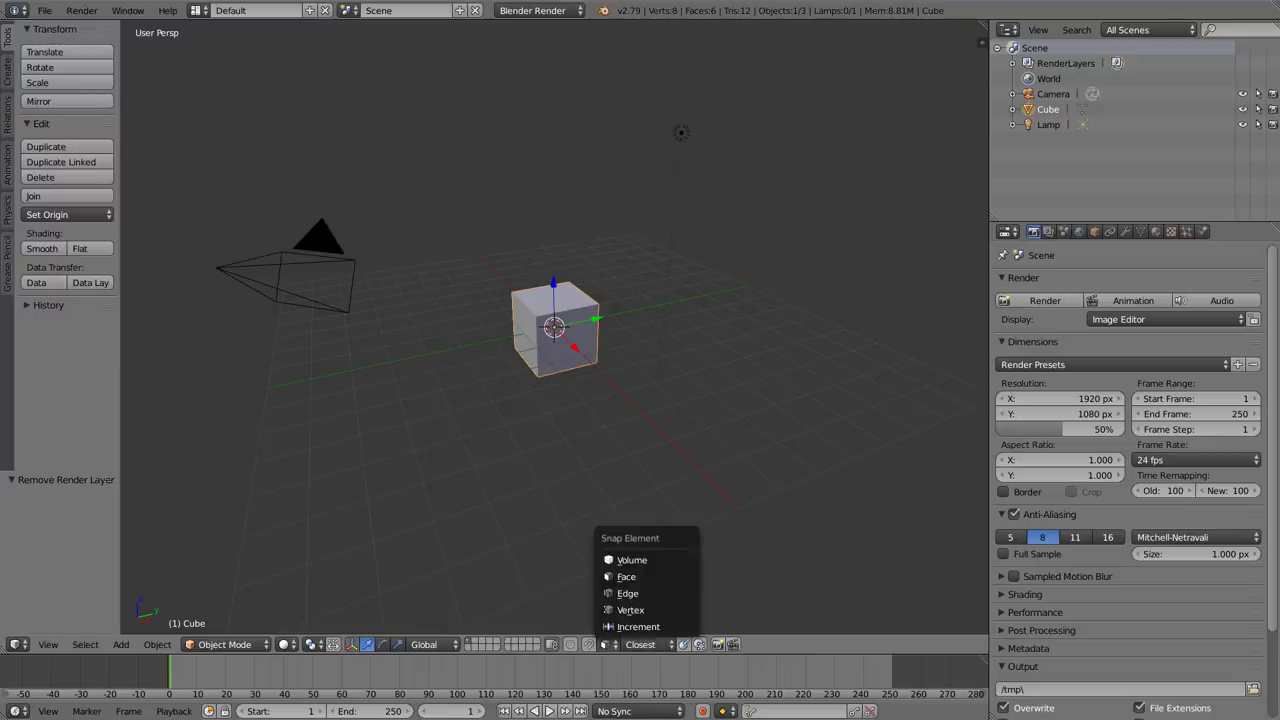
pyautogui.press('Escape')
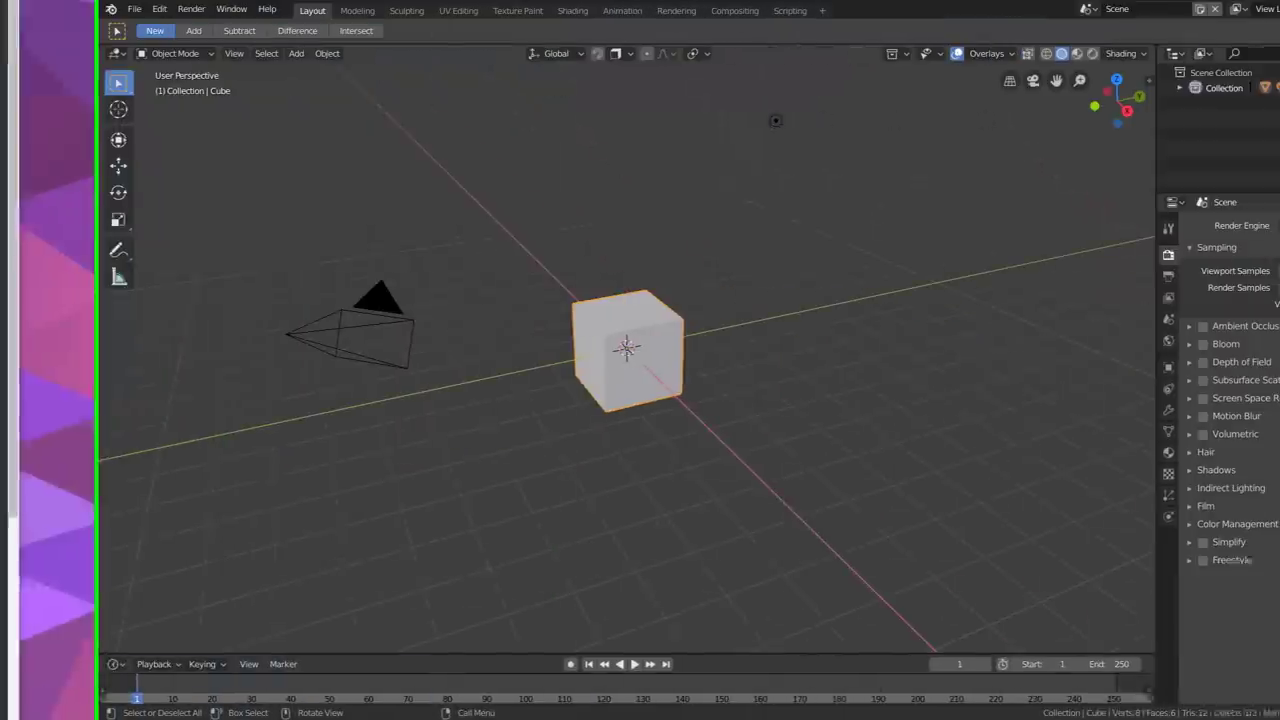
# Step: Try the Volume, Edge, Vertex and Face snap elements, end on Face, and toggle snapping
pyautogui.click(531, 53)
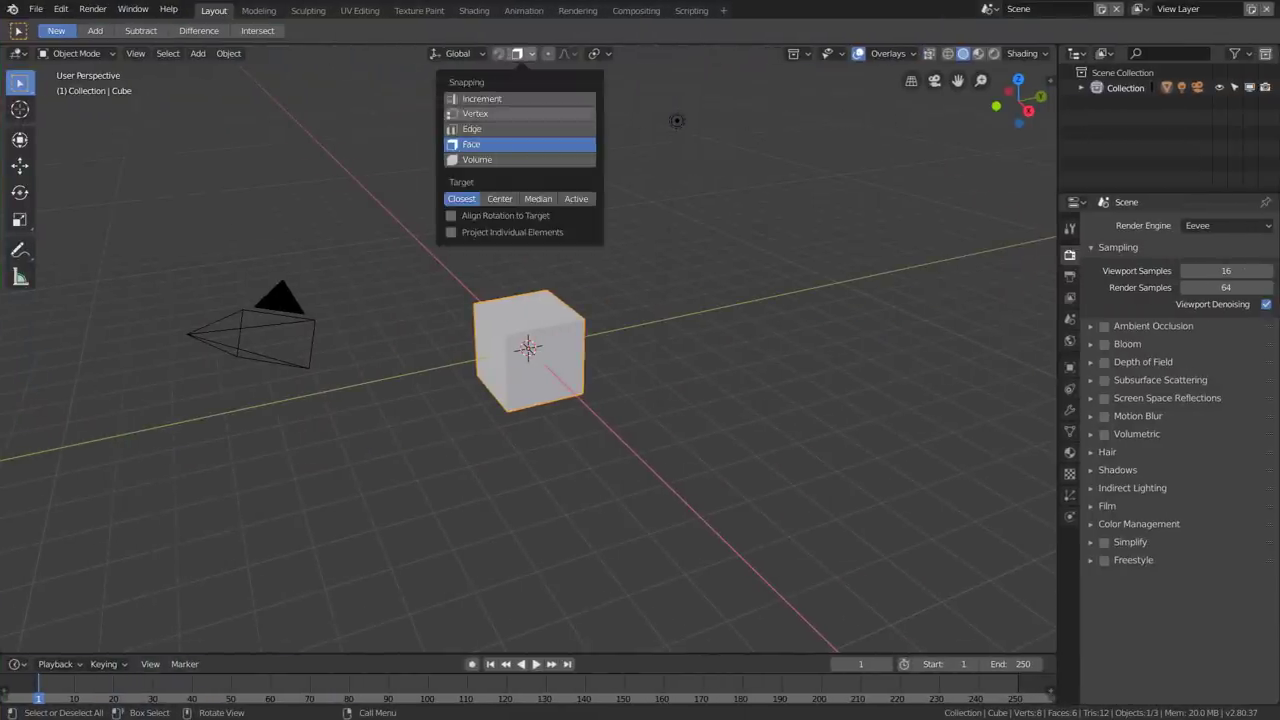
pyautogui.click(500, 159)
pyautogui.click(500, 144)
pyautogui.click(500, 129)
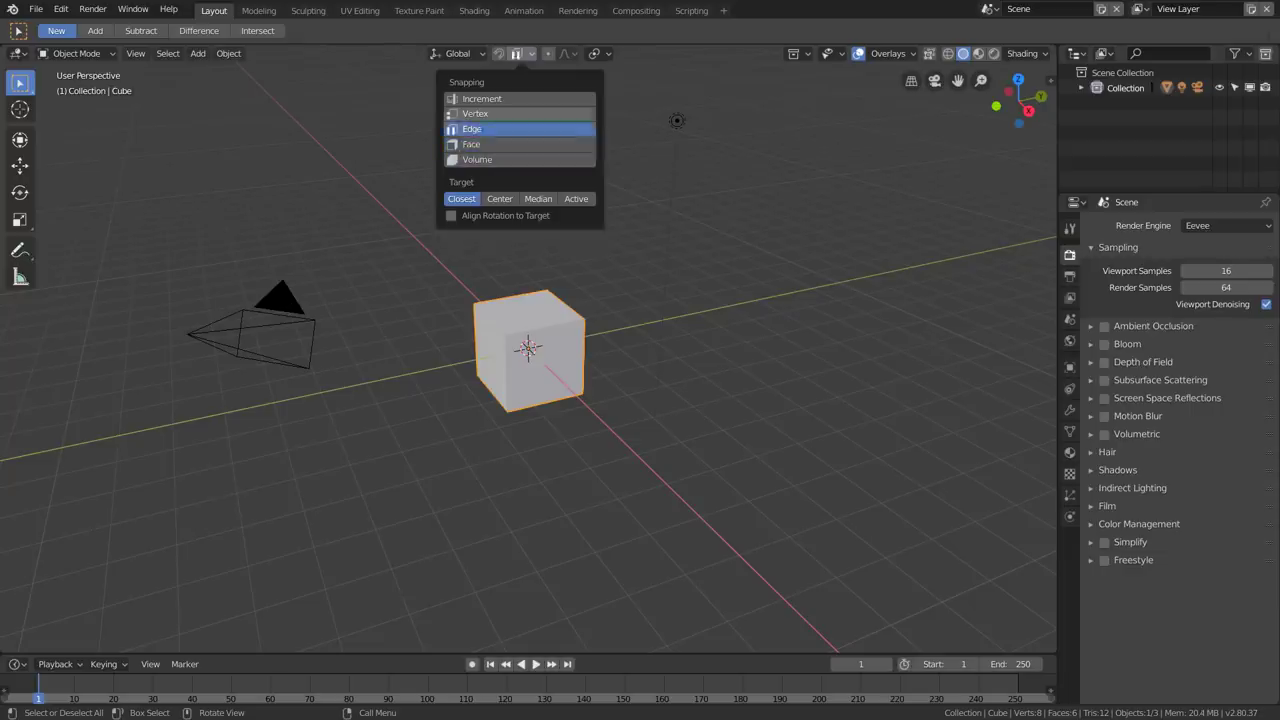
pyautogui.click(500, 113)
pyautogui.click(500, 129)
pyautogui.click(500, 144)
pyautogui.click(500, 113)
pyautogui.click(500, 144)
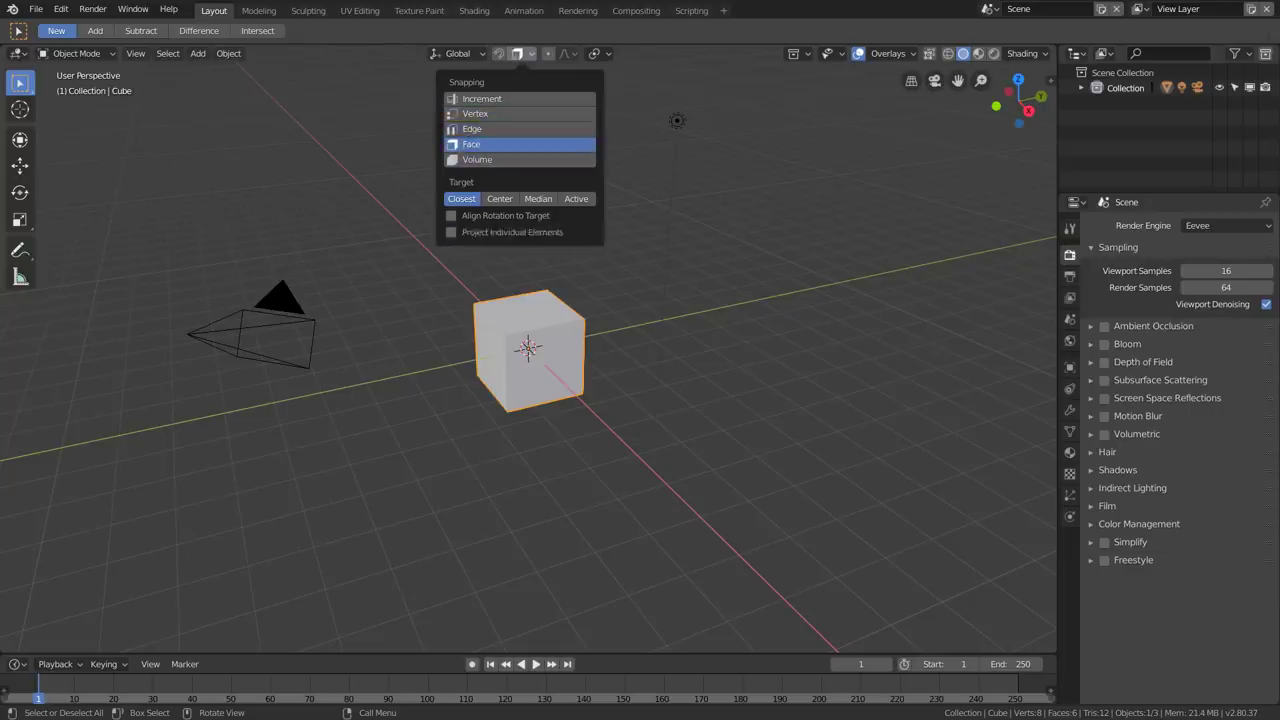
pyautogui.click(500, 129)
pyautogui.click(500, 144)
pyautogui.hotkey('shift', 'Tab')
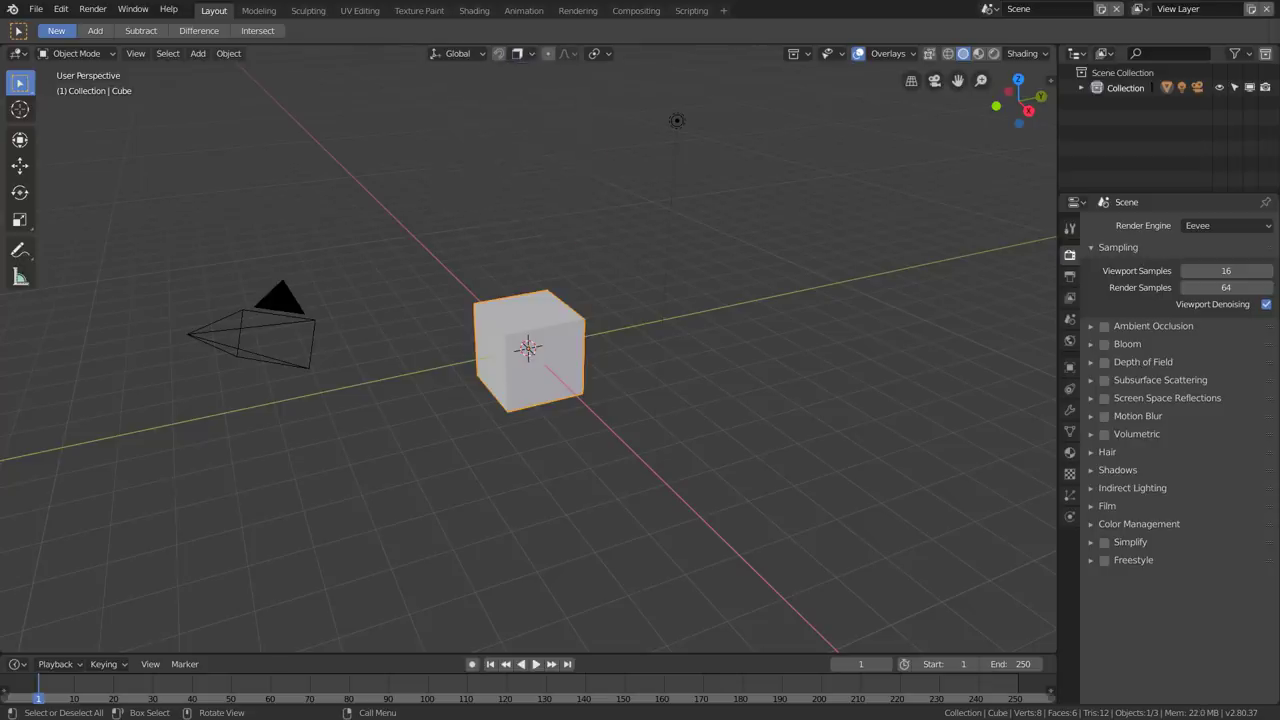
pyautogui.hotkey('shift', 'Tab')
pyautogui.hotkey('shift', 'Tab')
pyautogui.hotkey('shift', 'Tab')
pyautogui.hotkey('shift', 'Tab')
pyautogui.hotkey('shift', 'Tab')
pyautogui.hotkey('shift', 'Tab')
pyautogui.hotkey('shift', 'Tab')
# Step: Return snapping to Increment and review the Proportional Falloff, Pivot Point and Transform Orientation menus
pyautogui.click(517, 53)
pyautogui.click(470, 97)
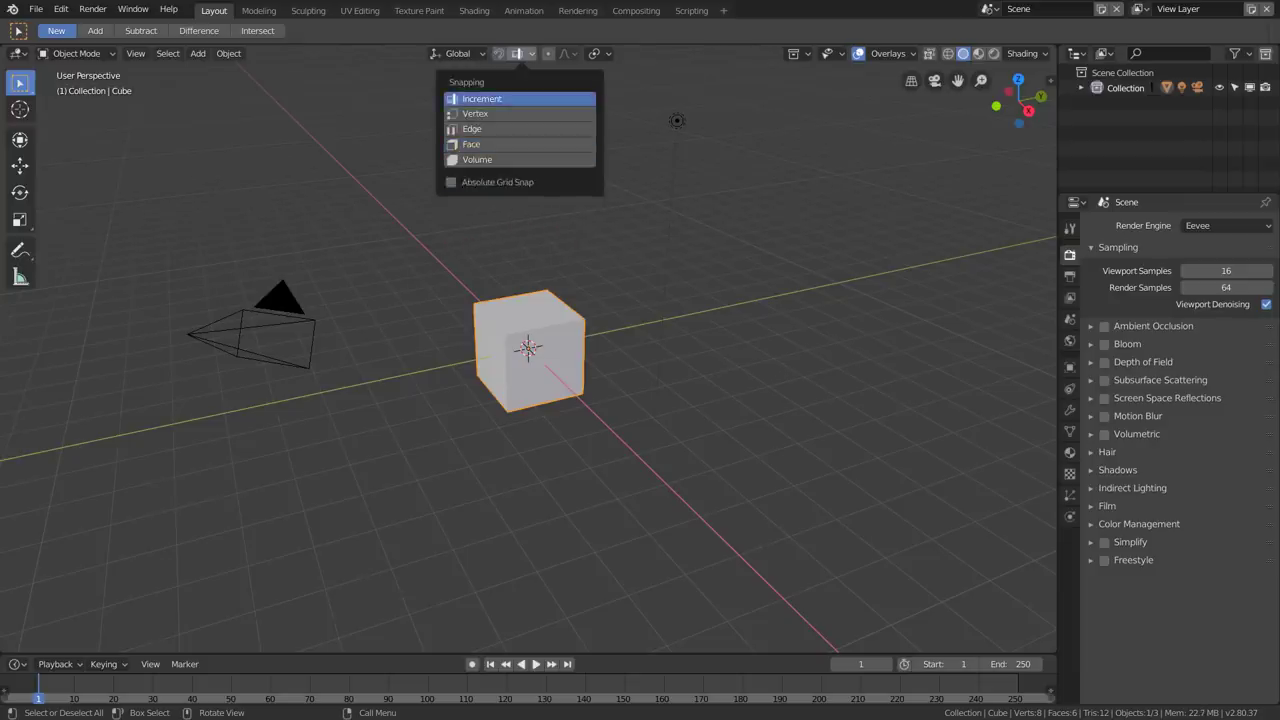
pyautogui.click(566, 53)
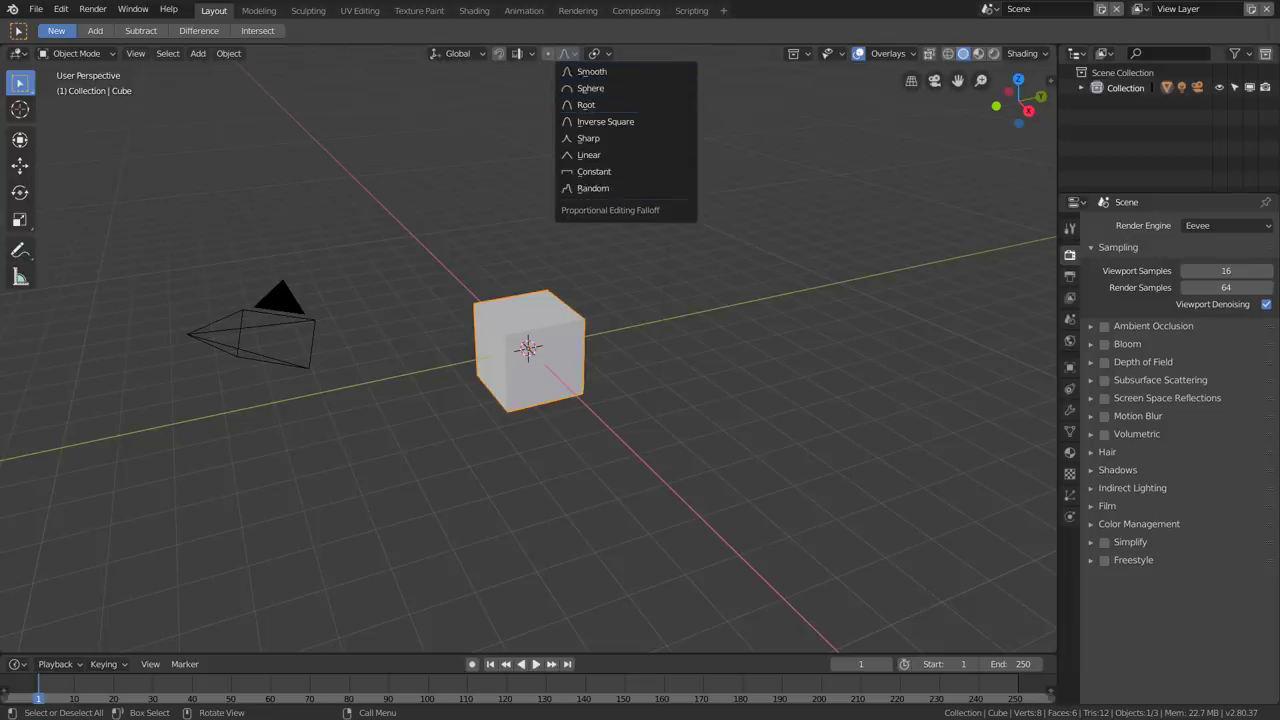
pyautogui.click(594, 53)
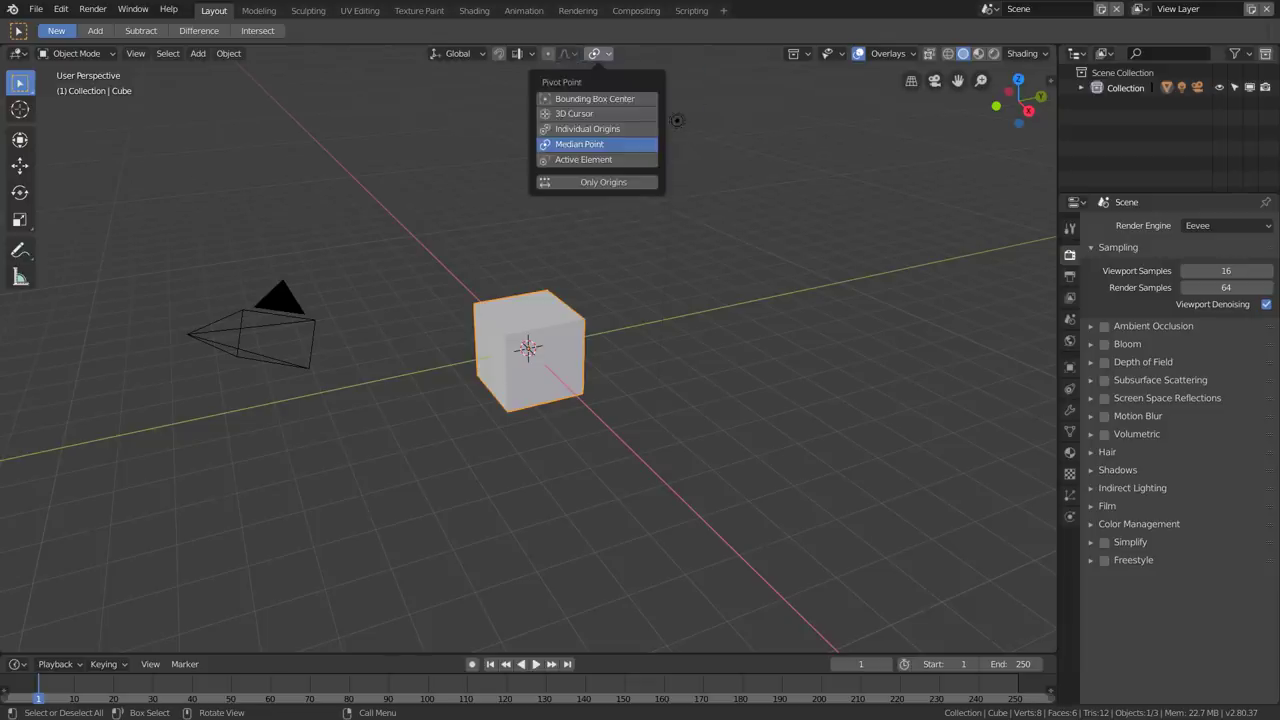
pyautogui.click(676, 120)
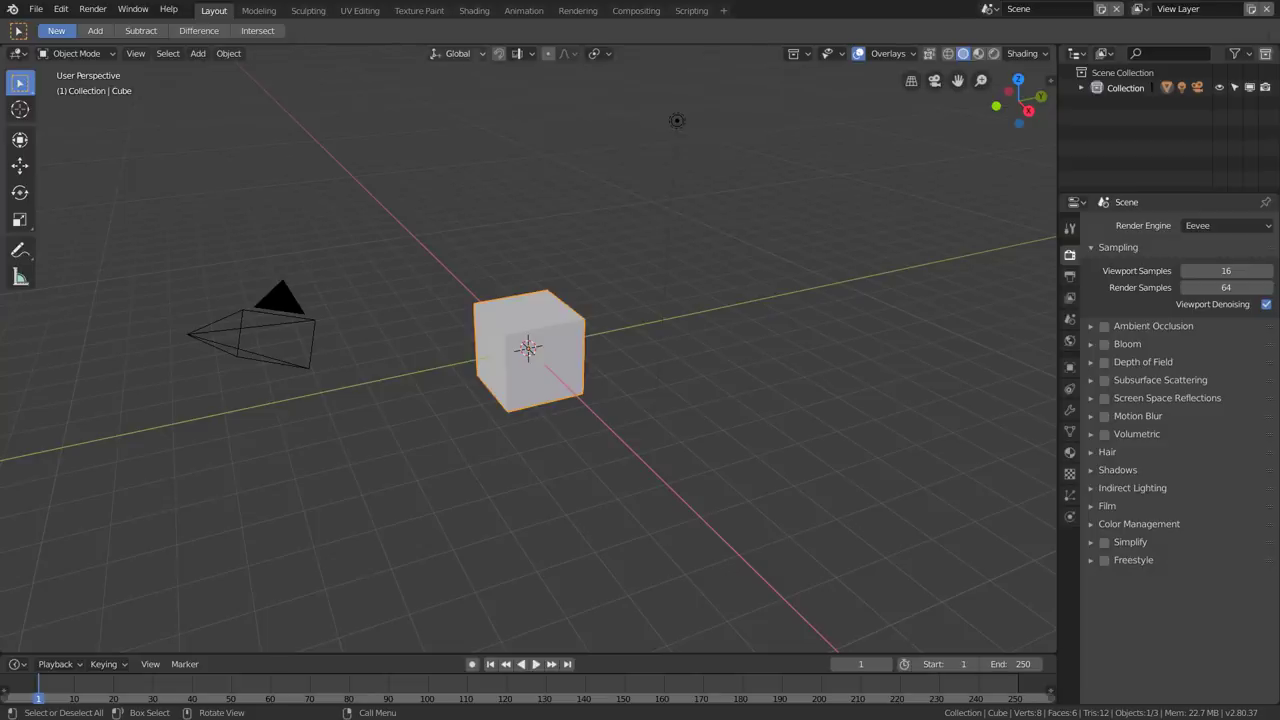
pyautogui.click(457, 53)
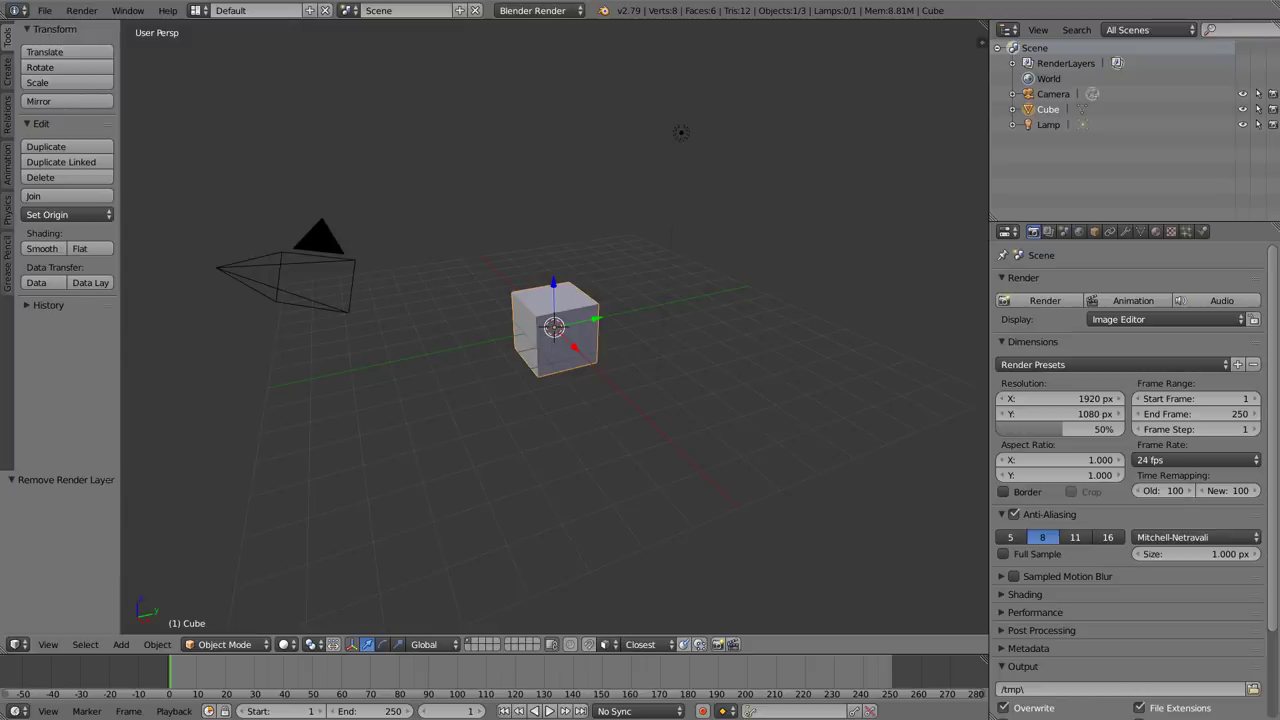
# Step: Review Transform Orientations in the N panel and header menu, keeping Global
pyautogui.press('n')
pyautogui.scroll(-2, 913, 385)
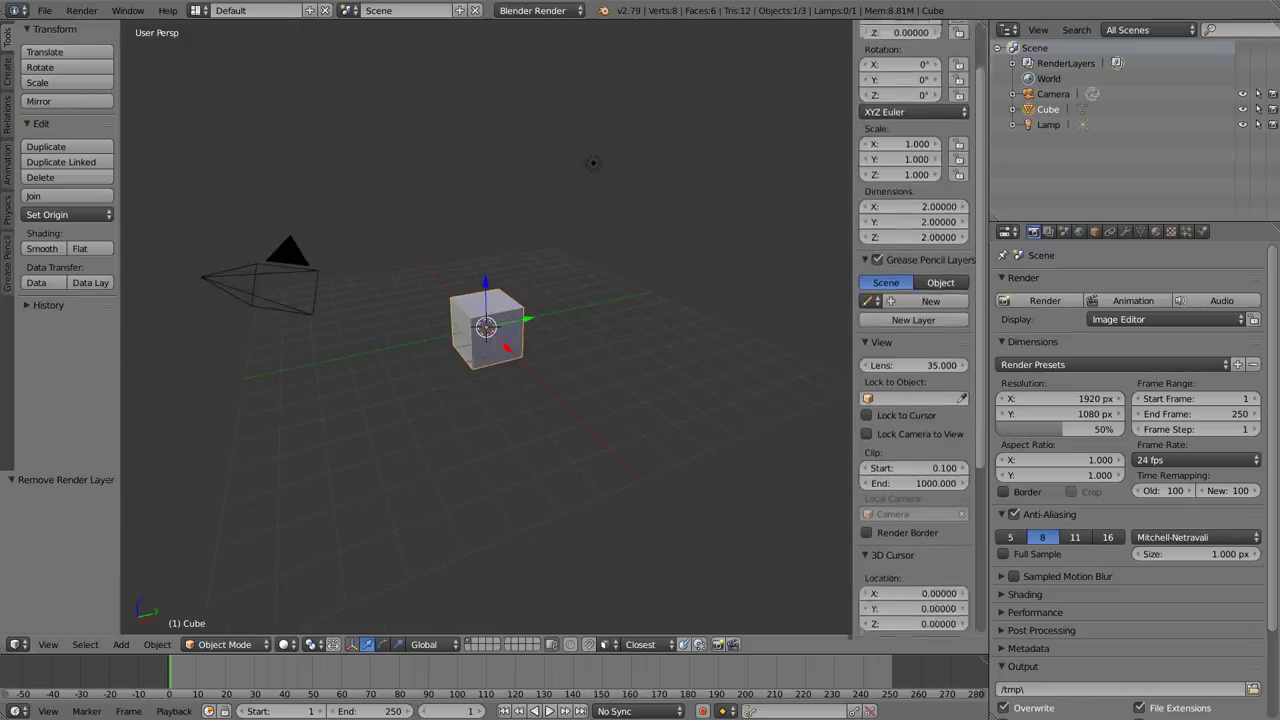
pyautogui.scroll(-3, 913, 385)
pyautogui.scroll(-2, 913, 385)
pyautogui.scroll(-1, 913, 385)
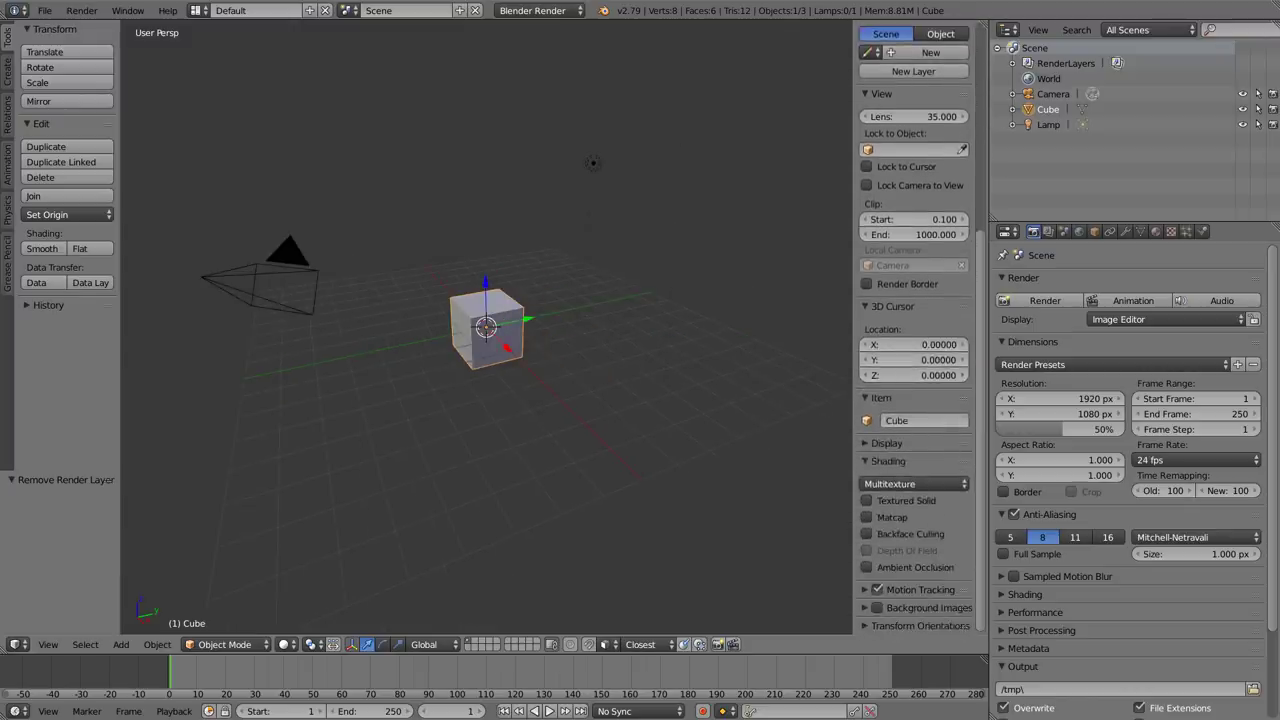
pyautogui.scroll(-2, 913, 385)
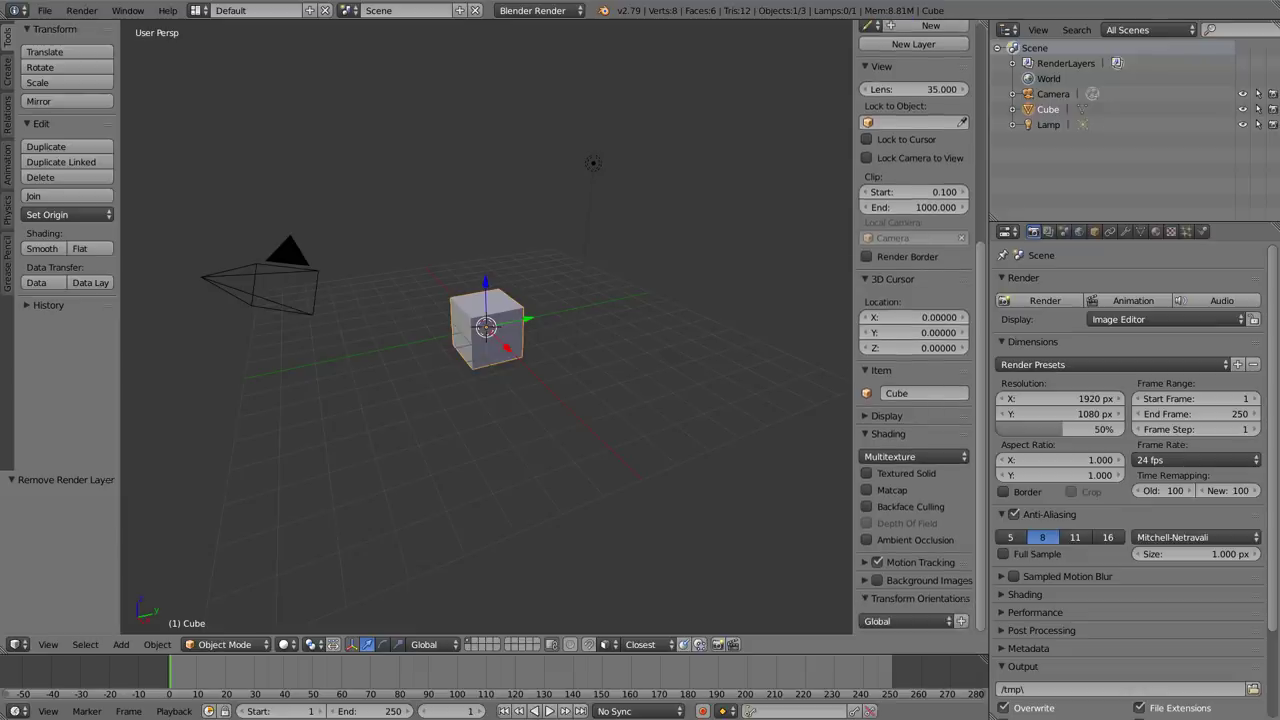
pyautogui.click(905, 621)
pyautogui.click(424, 644)
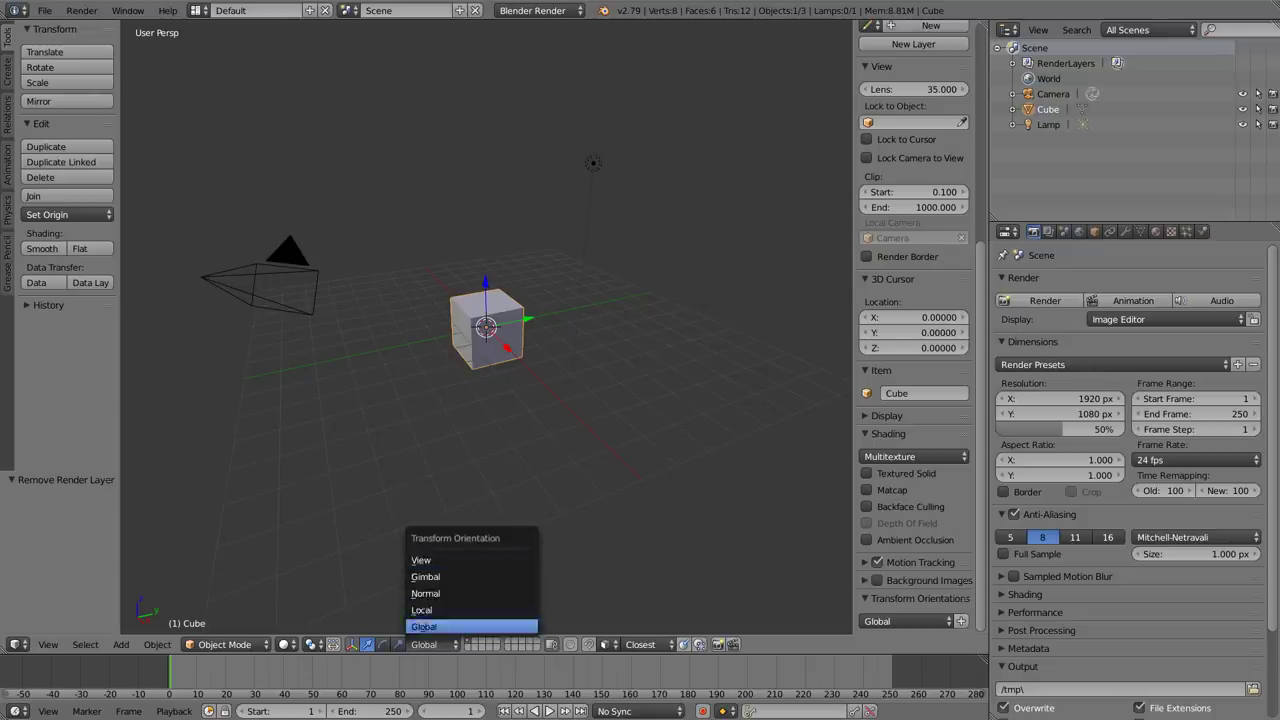
pyautogui.click(424, 626)
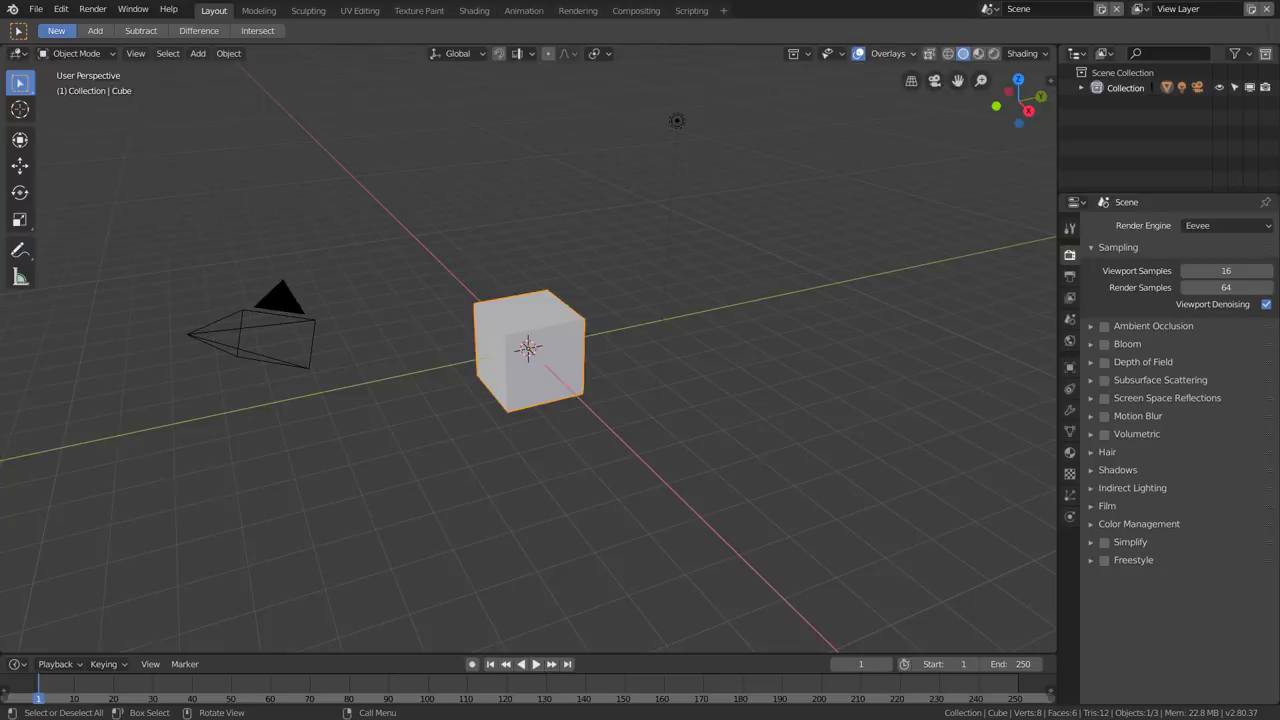
# Step: Try Wireframe, Solid, LookDev and Rendered shading, deselect all, then return to Solid shading
pyautogui.click(893, 53)
pyautogui.click(948, 53)
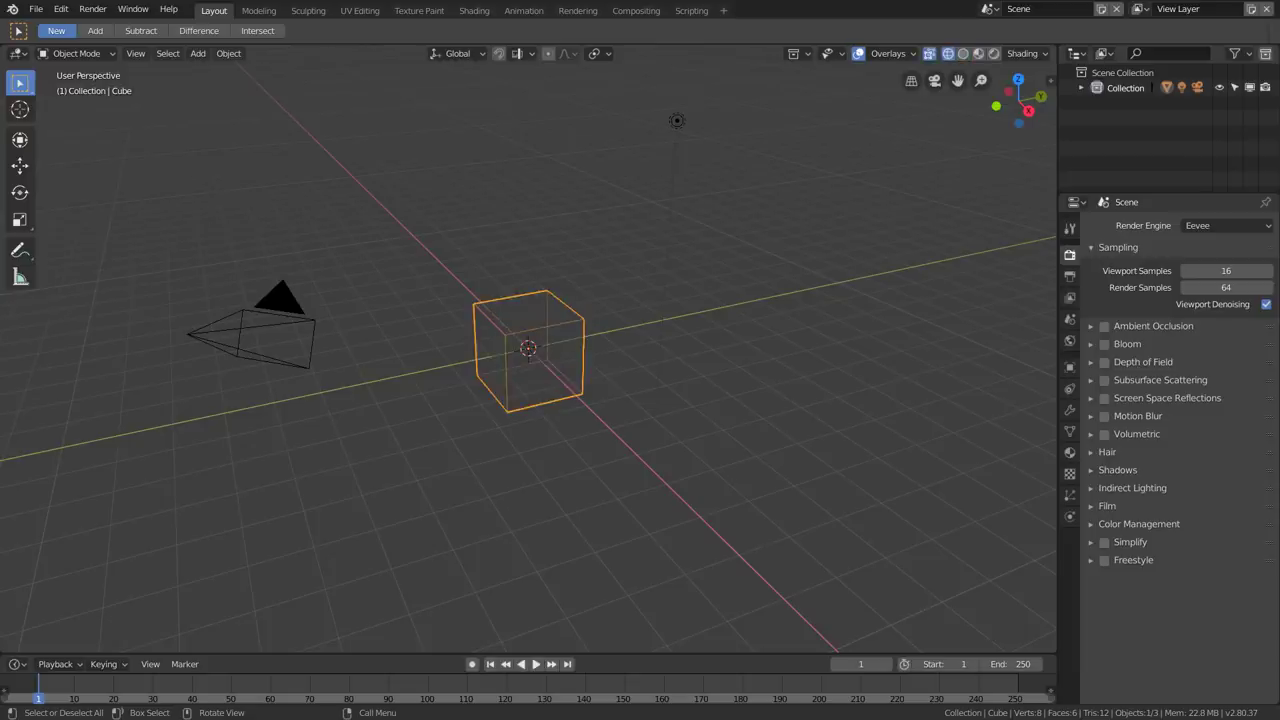
pyautogui.click(963, 53)
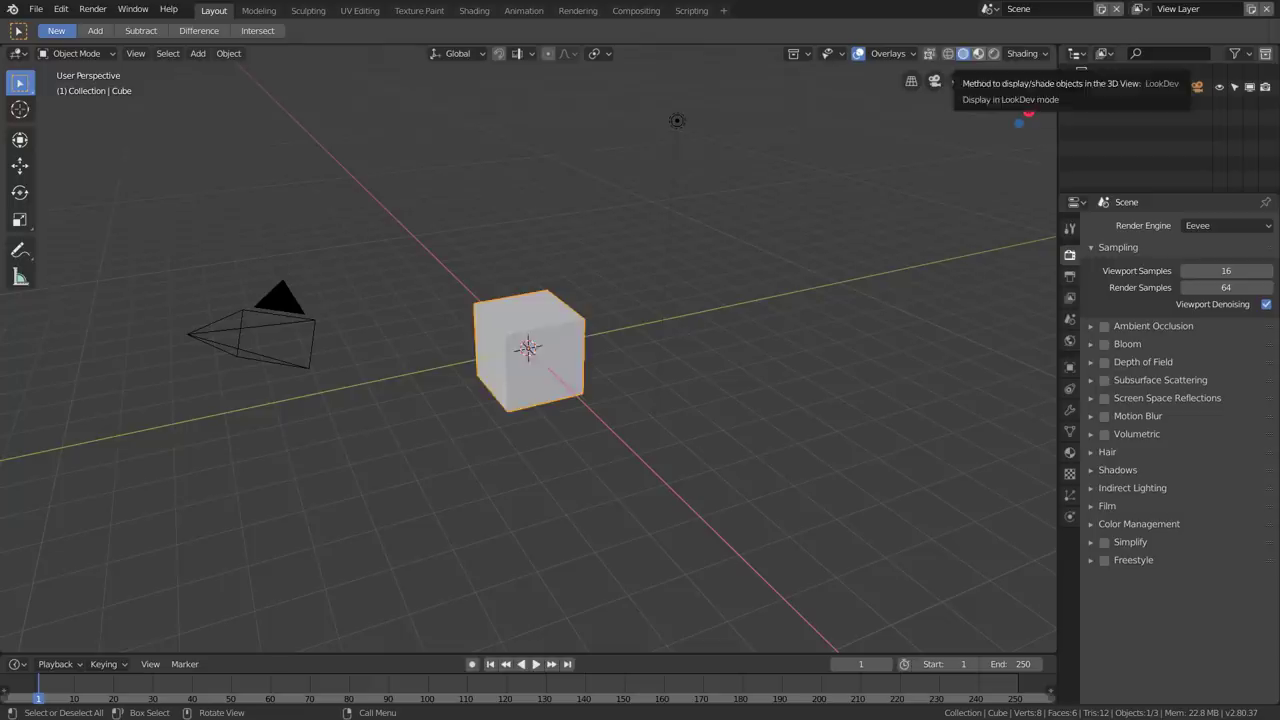
pyautogui.click(978, 53)
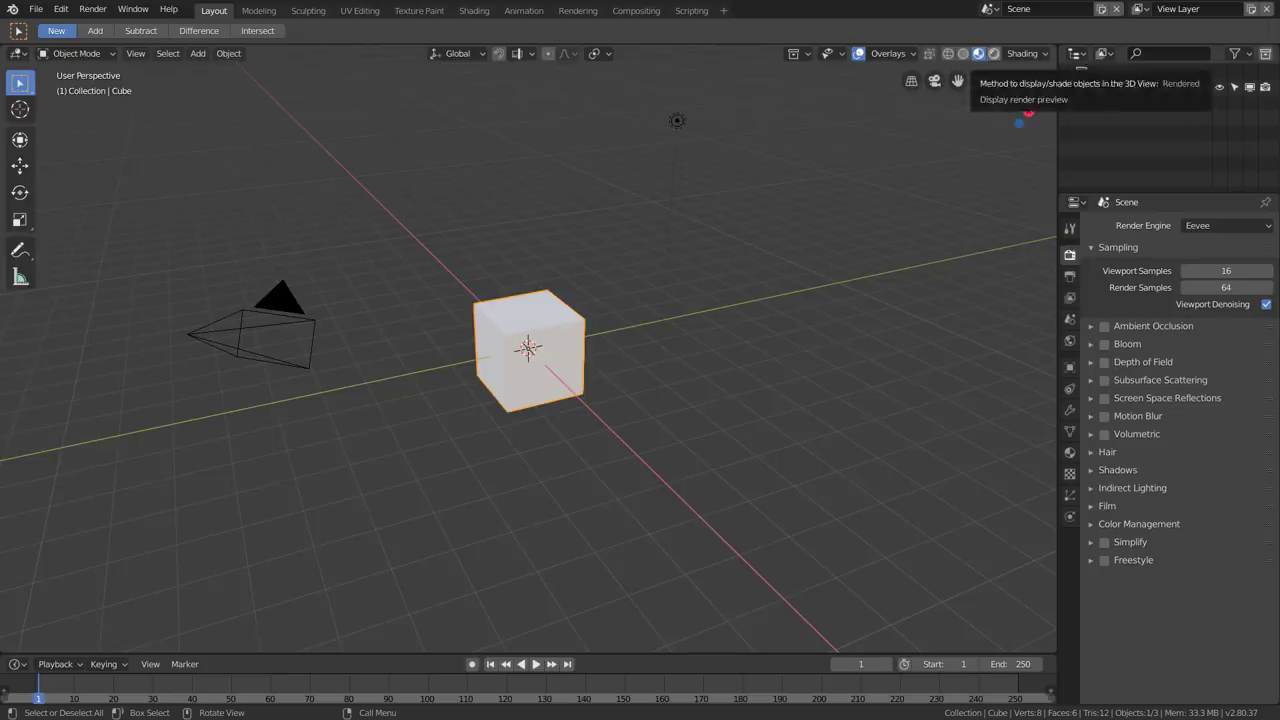
pyautogui.click(994, 53)
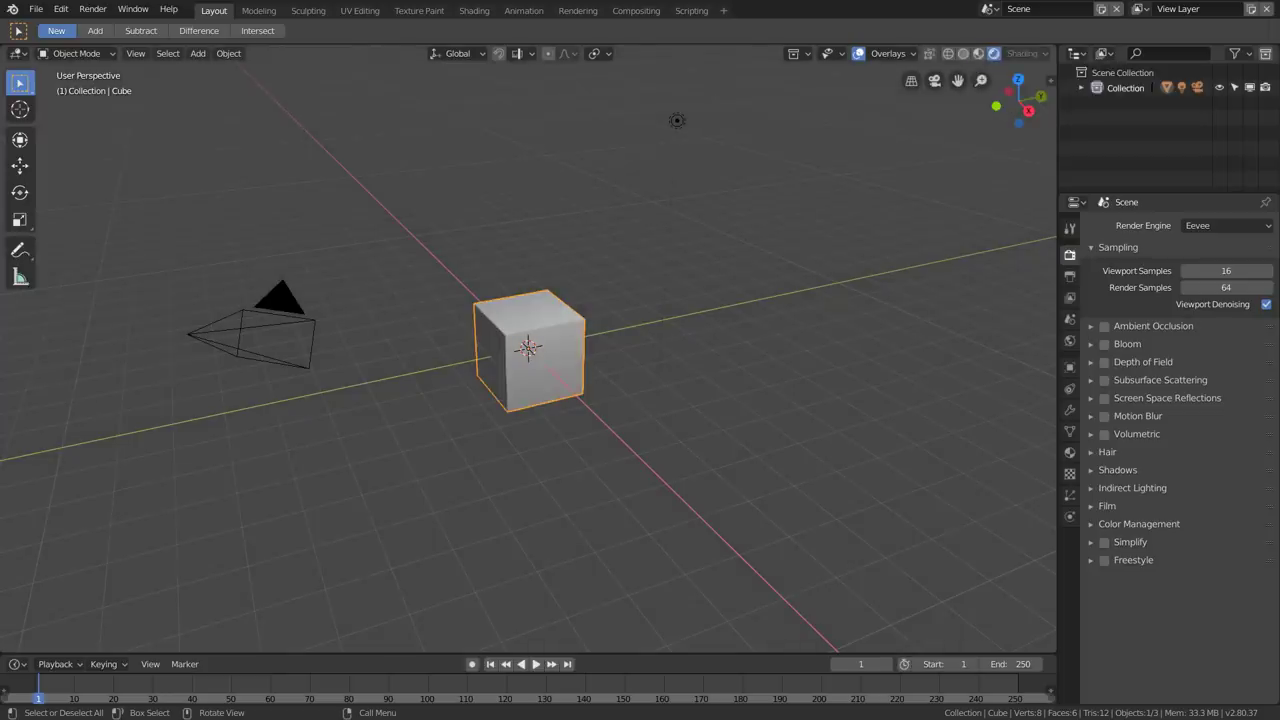
pyautogui.hotkey('alt', 'a')
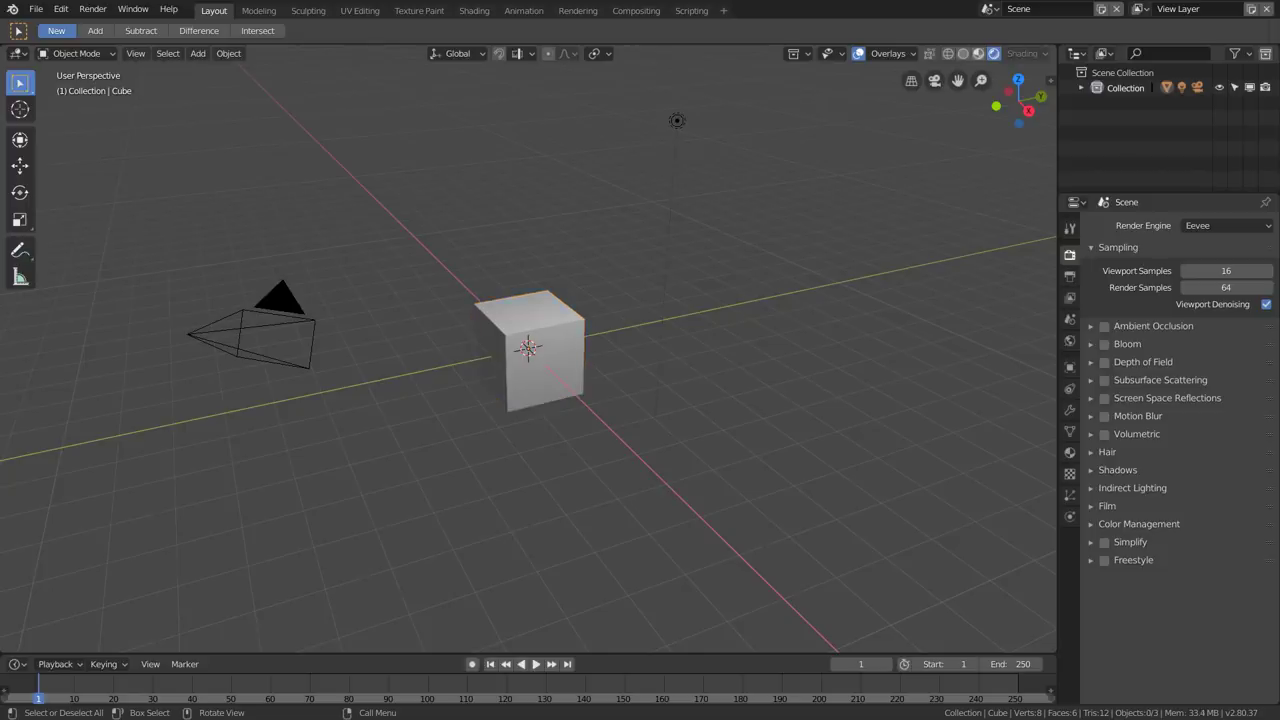
pyautogui.click(963, 53)
pyautogui.click(1022, 53)
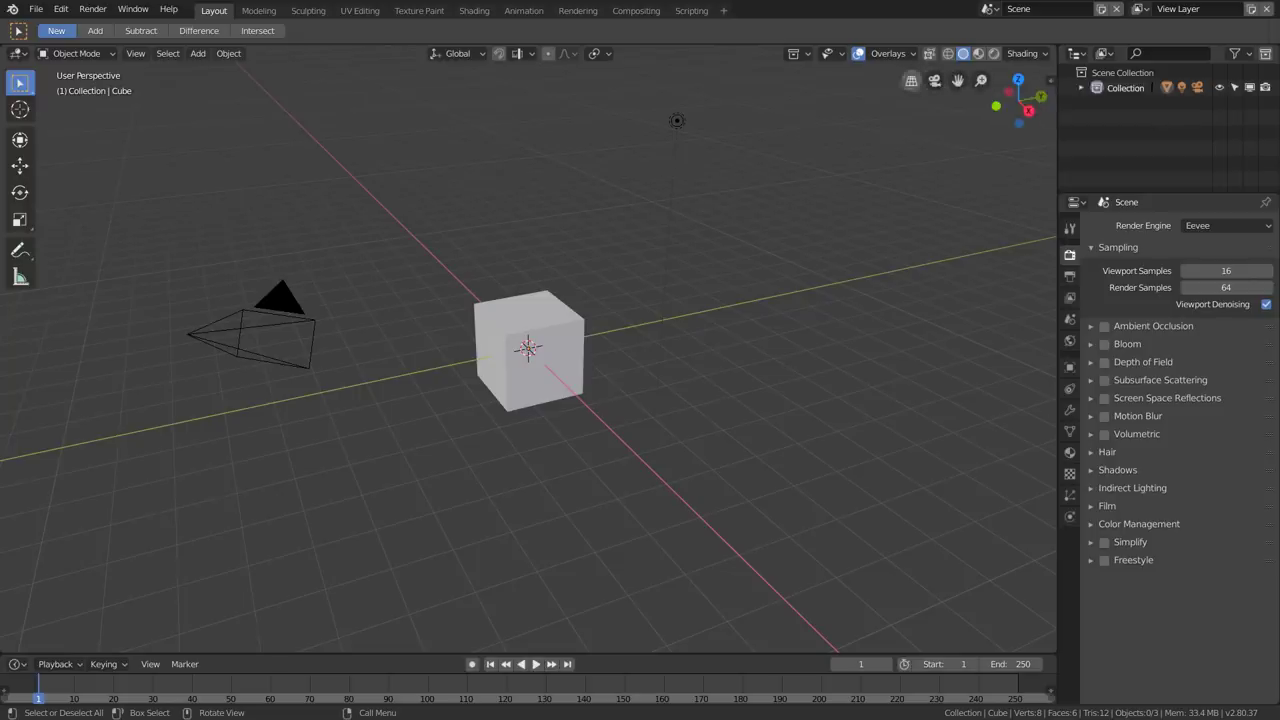
# Step: Toggle orthographic and camera views, then pan and orbit around the cube
pyautogui.click(911, 80)
pyautogui.click(911, 80)
pyautogui.click(934, 80)
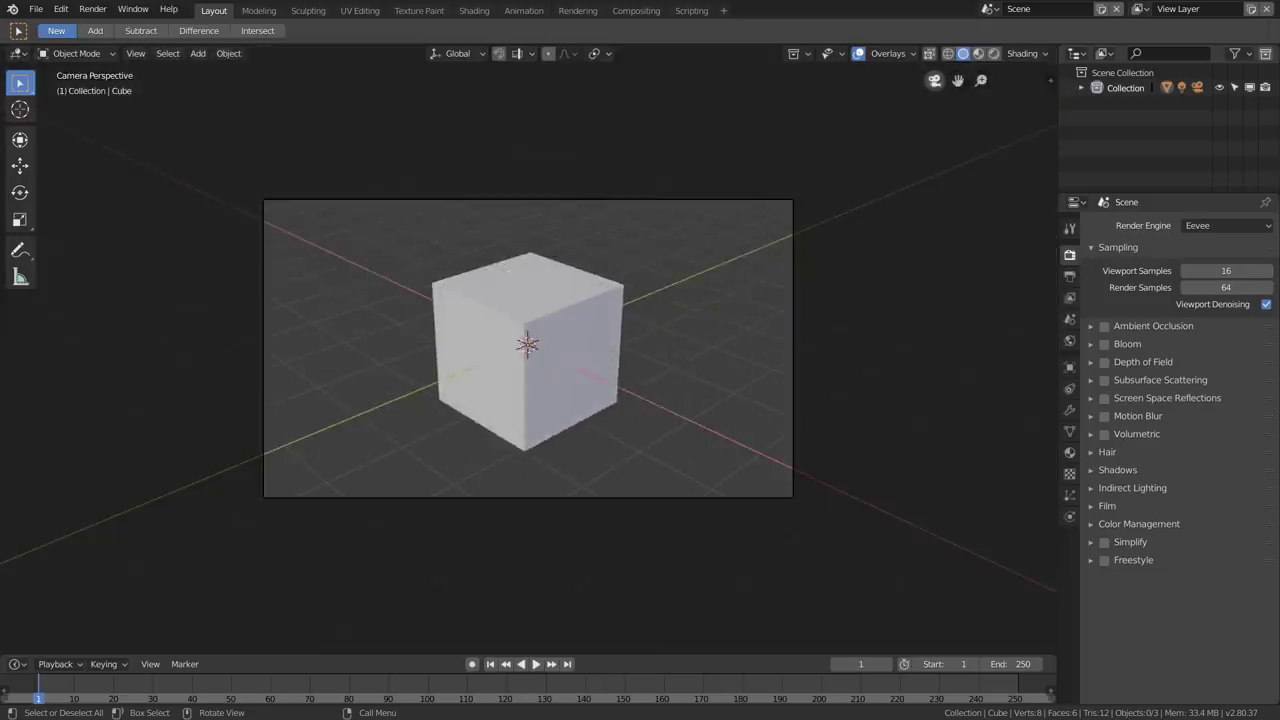
pyautogui.click(934, 80)
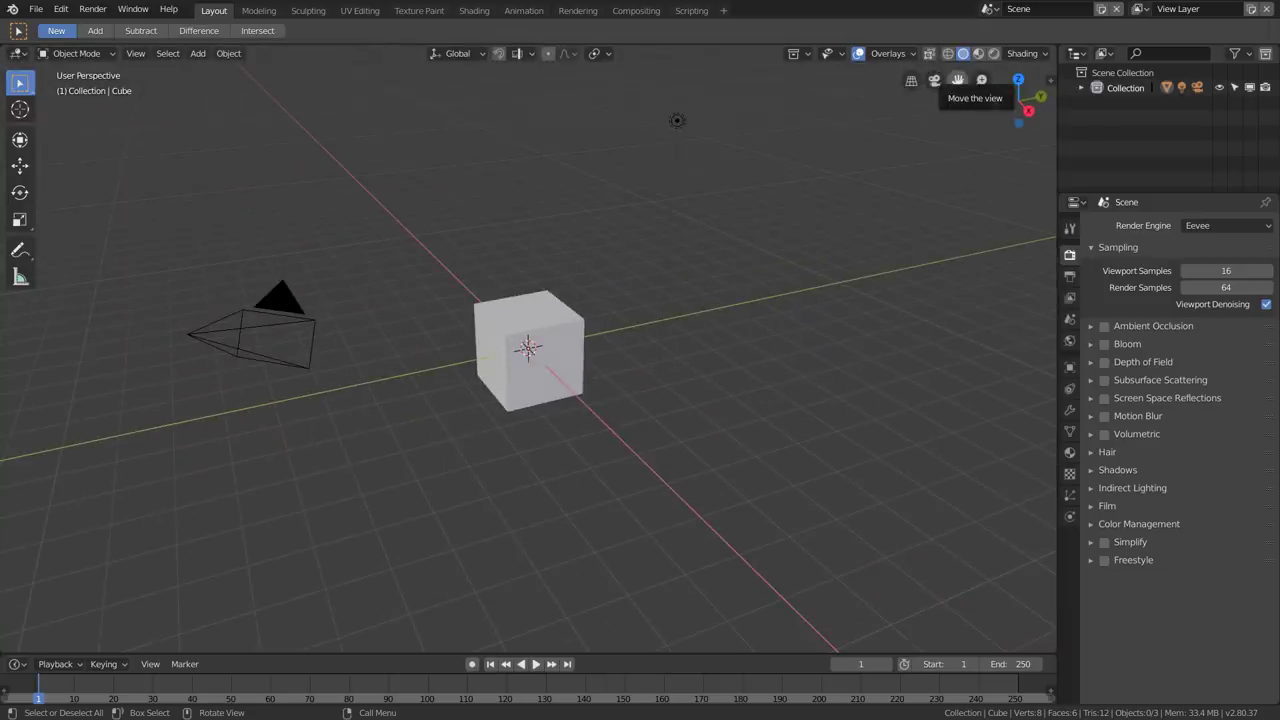
pyautogui.moveTo(958, 80); pyautogui.dragTo(981, 80)
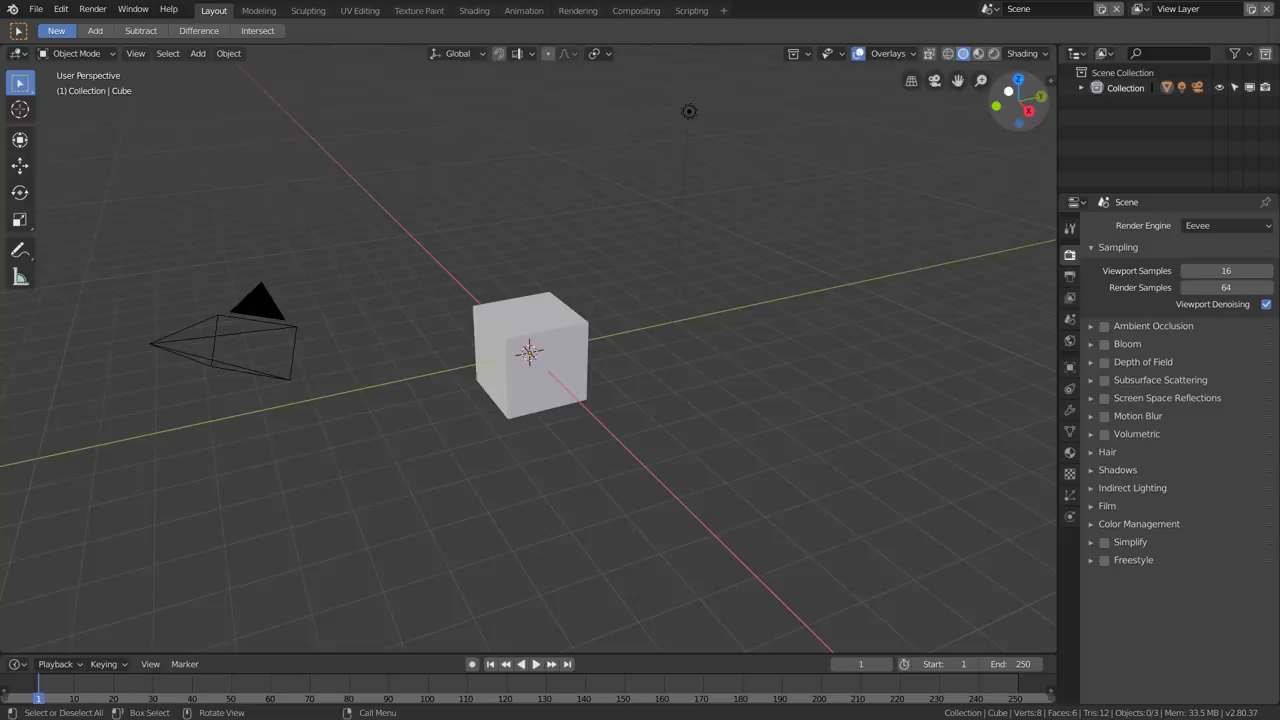
pyautogui.moveTo(1008, 91); pyautogui.dragTo(1030, 96)
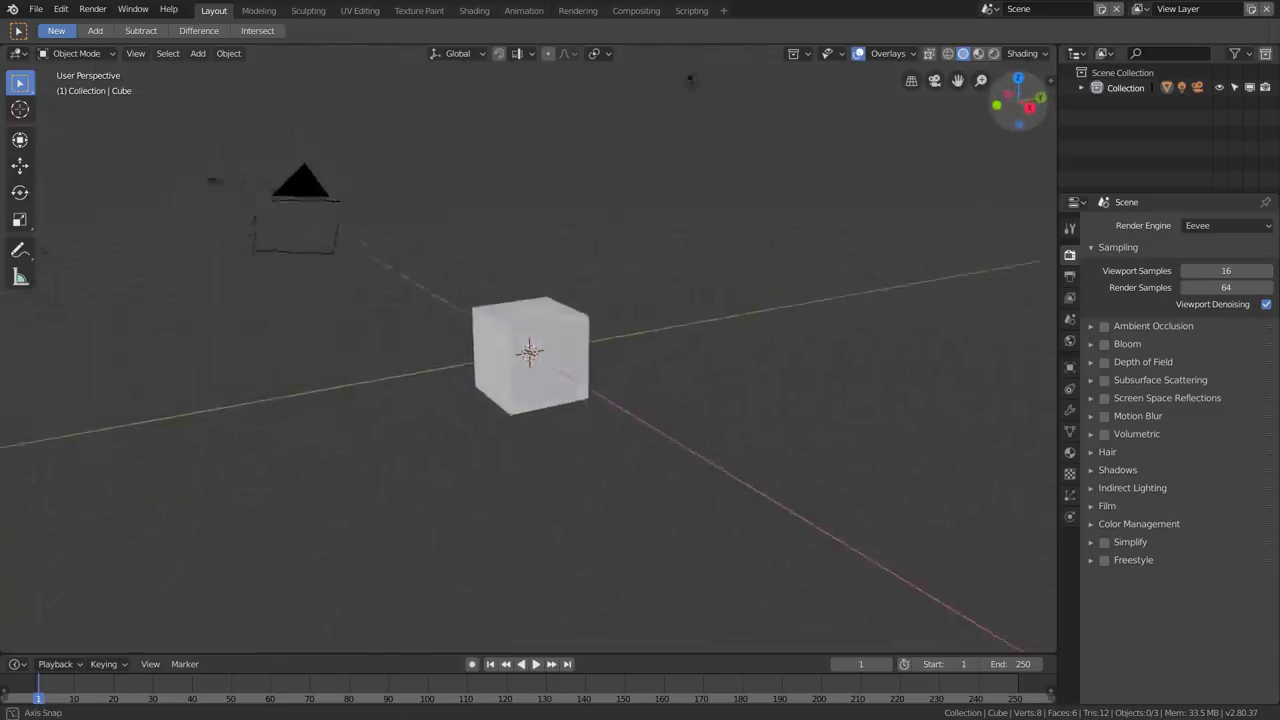
pyautogui.moveTo(690, 79); pyautogui.dragTo(669, 96)
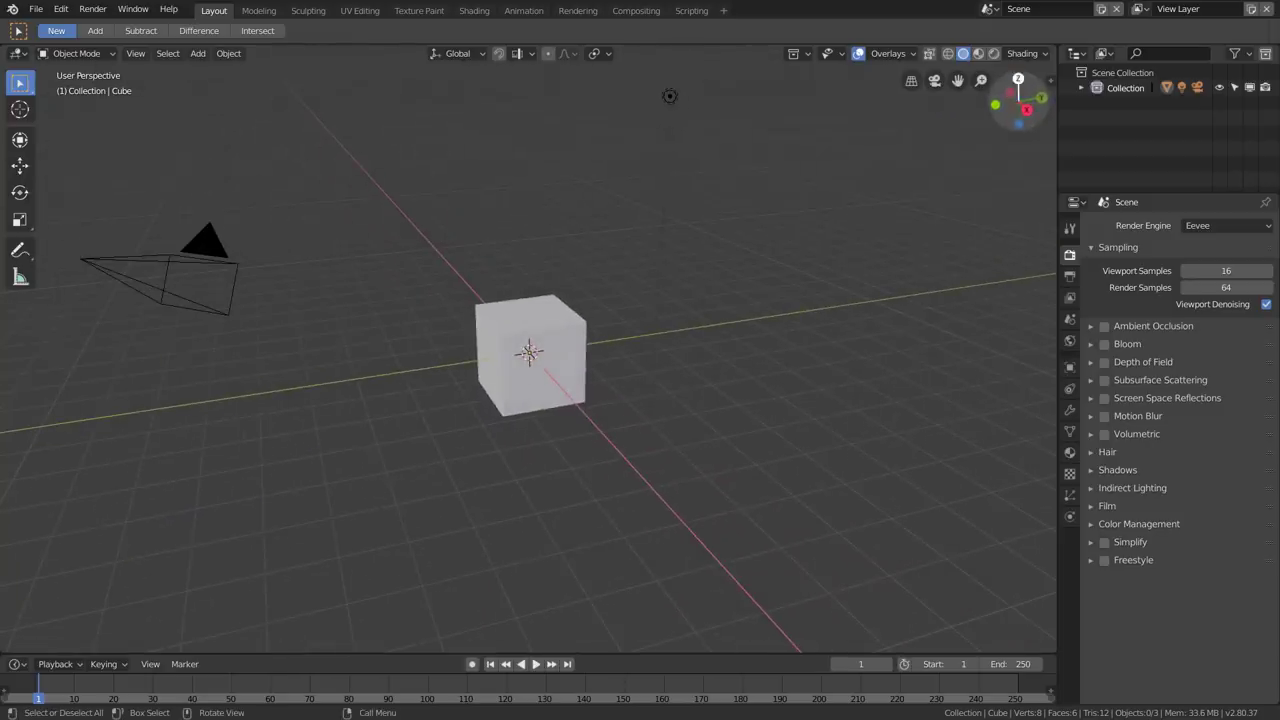
# Step: View the scene from Top, Right, Left, Back, Front, and finally Top again
pyautogui.click(1018, 79)
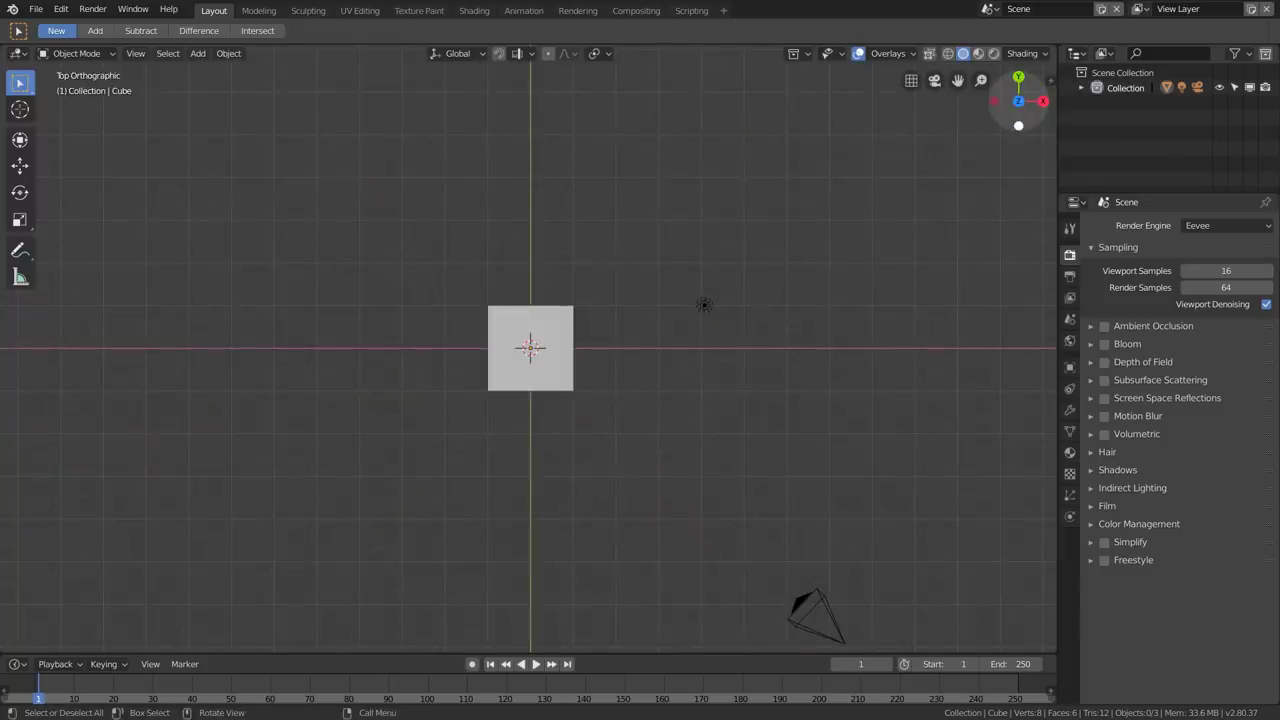
pyautogui.click(1043, 101)
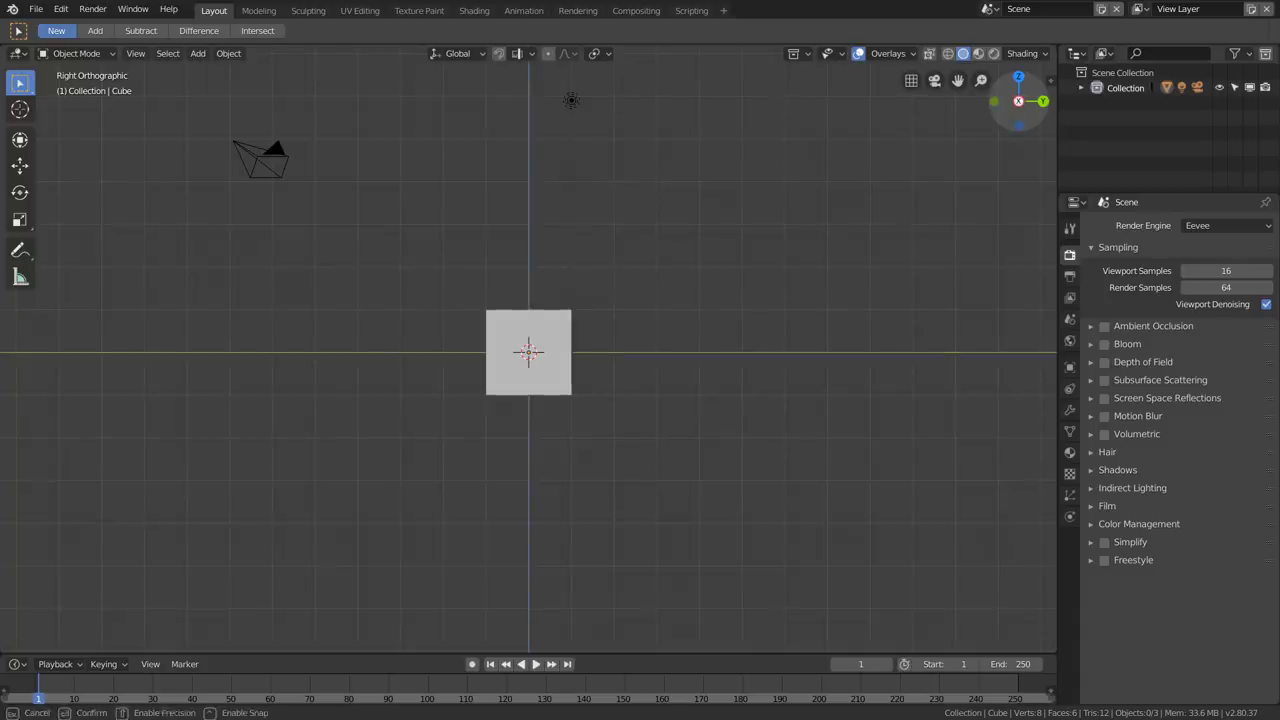
pyautogui.click(1018, 101)
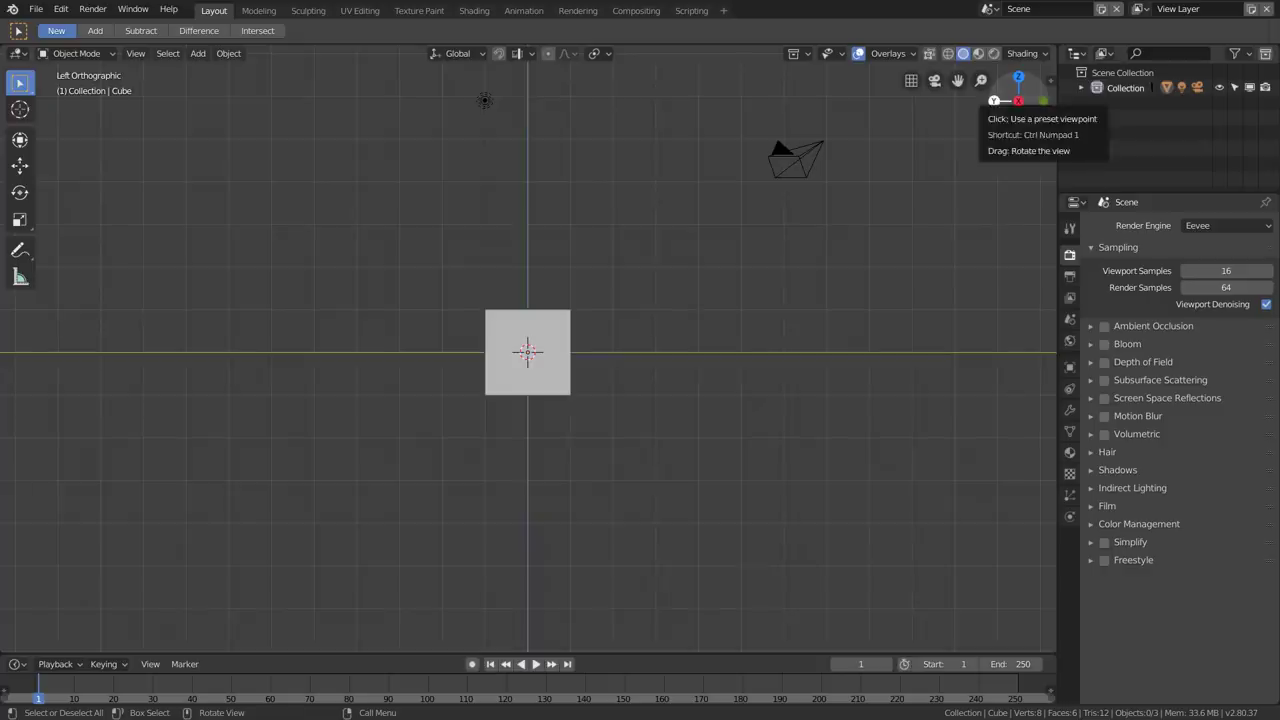
pyautogui.click(994, 101)
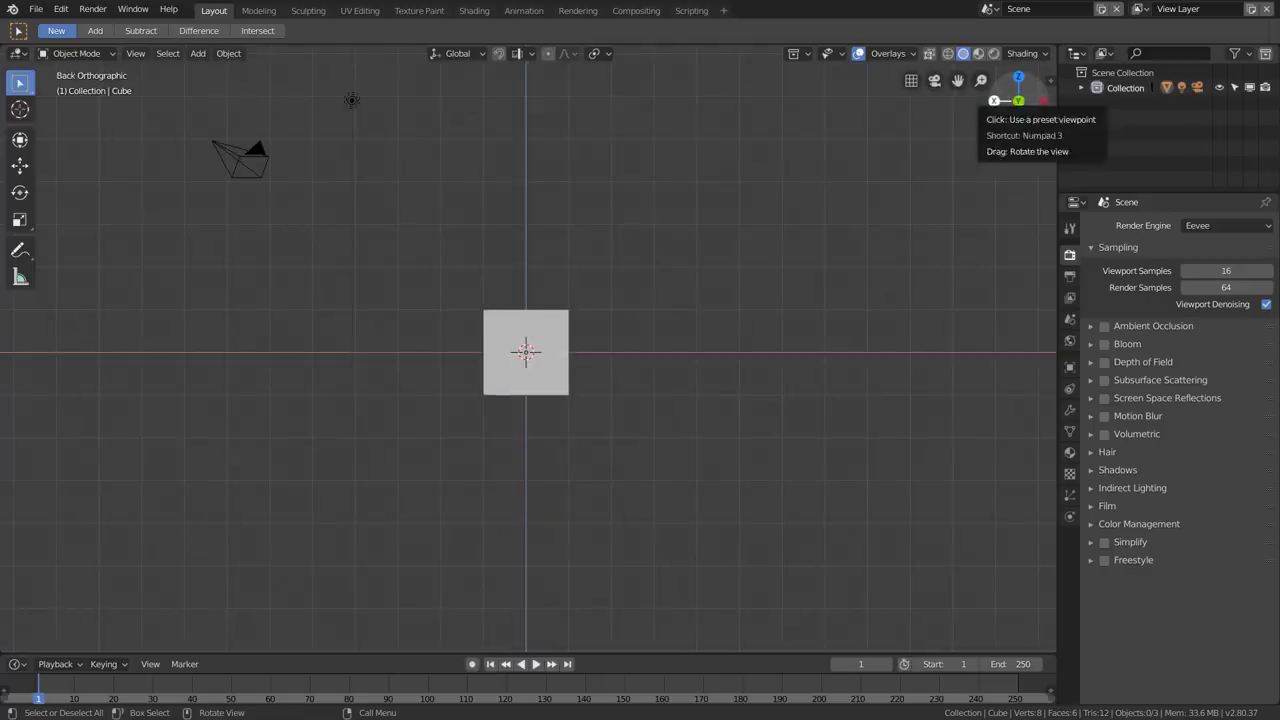
pyautogui.click(1018, 101)
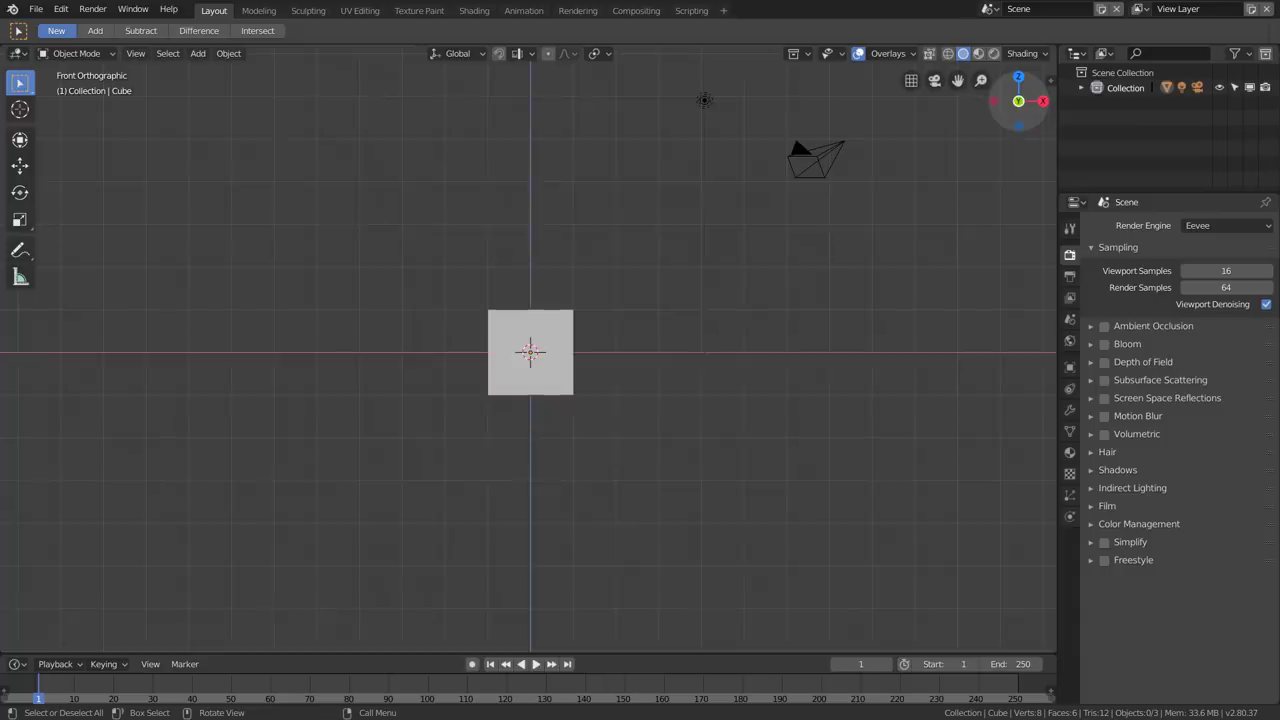
pyautogui.click(1018, 77)
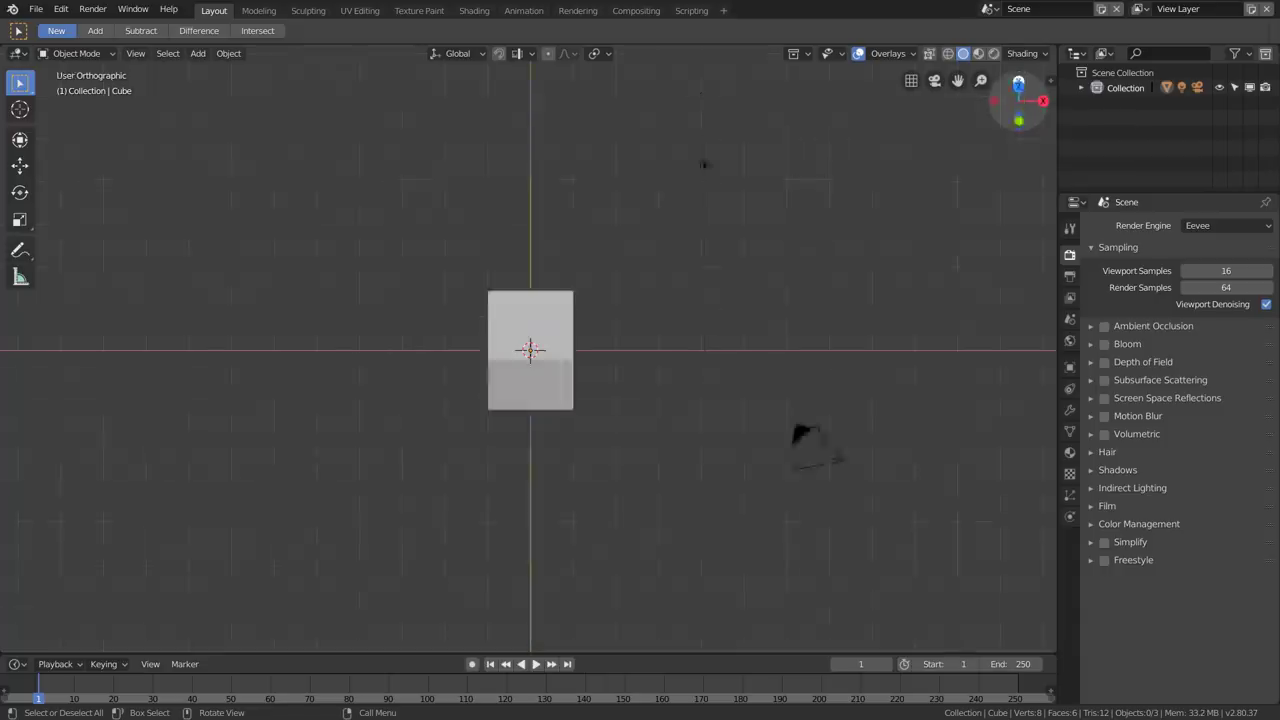
# Step: Orbit from the top view into User Perspective, with the camera to the cube's right
pyautogui.moveTo(704, 305); pyautogui.dragTo(729, 104, button='middle')
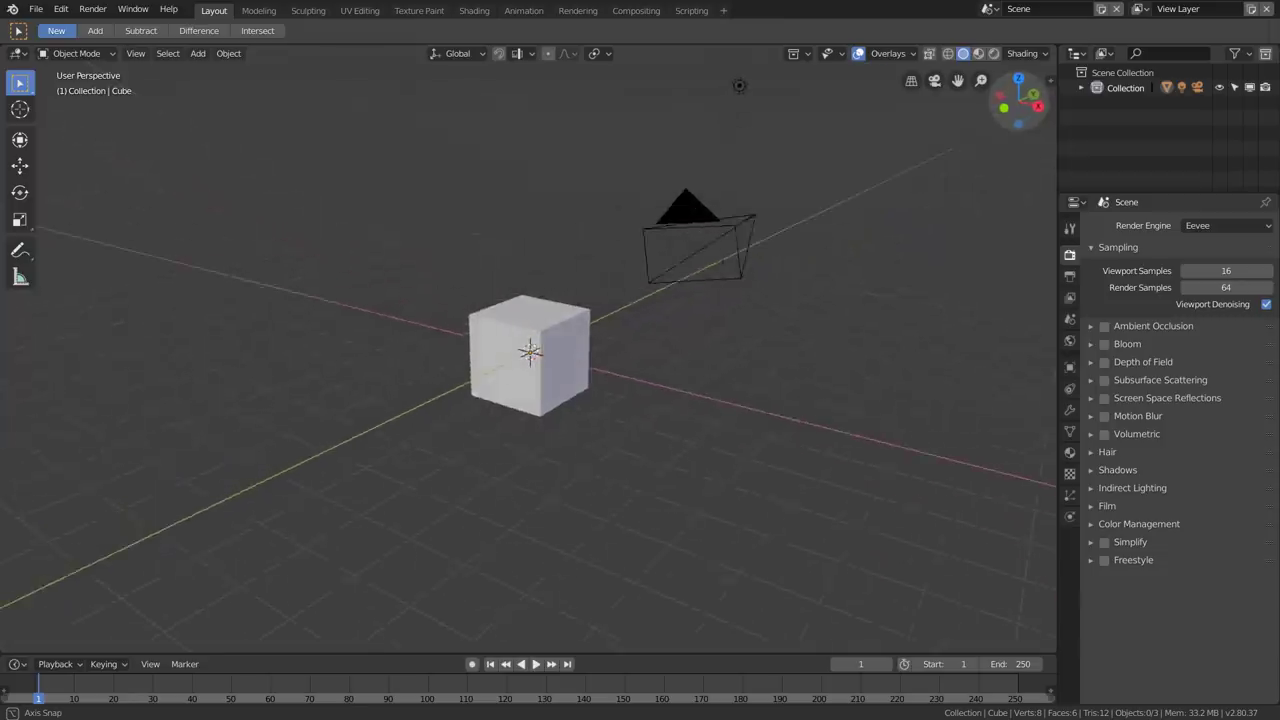
pyautogui.moveTo(700, 400); pyautogui.dragTo(560, 400, button='middle')
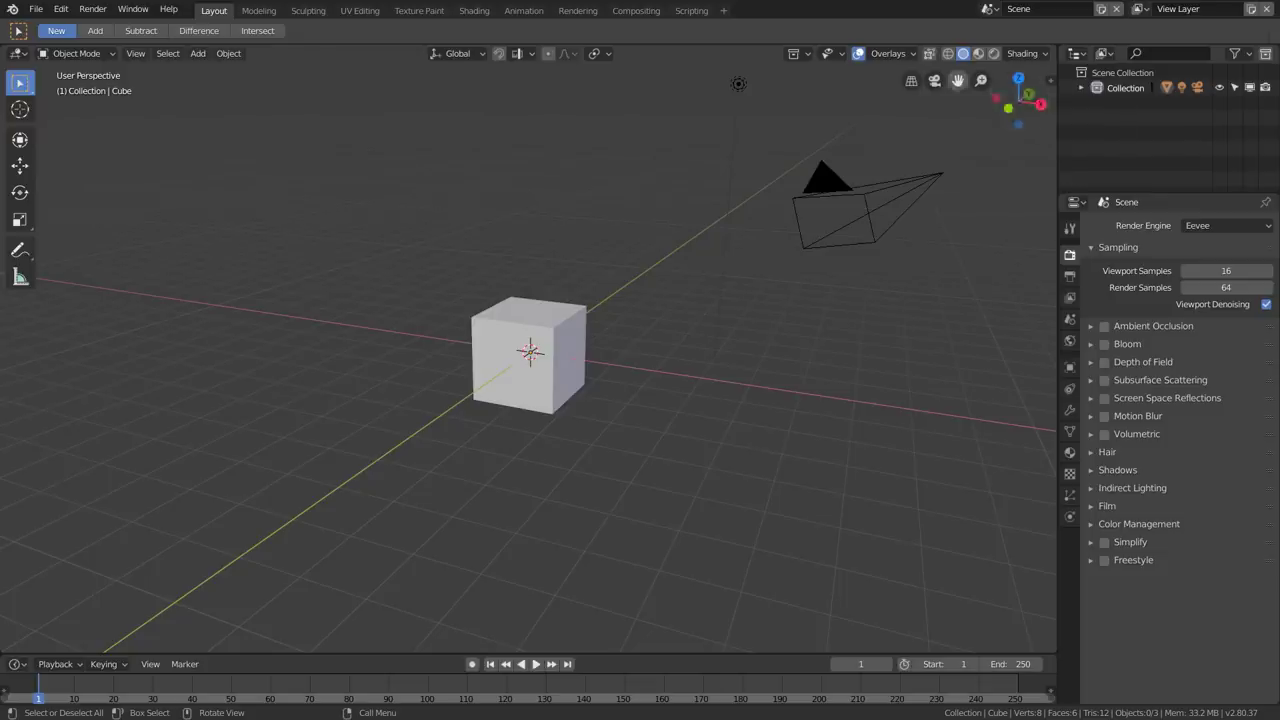
pyautogui.moveTo(1018, 100); pyautogui.dragTo(1022, 102)
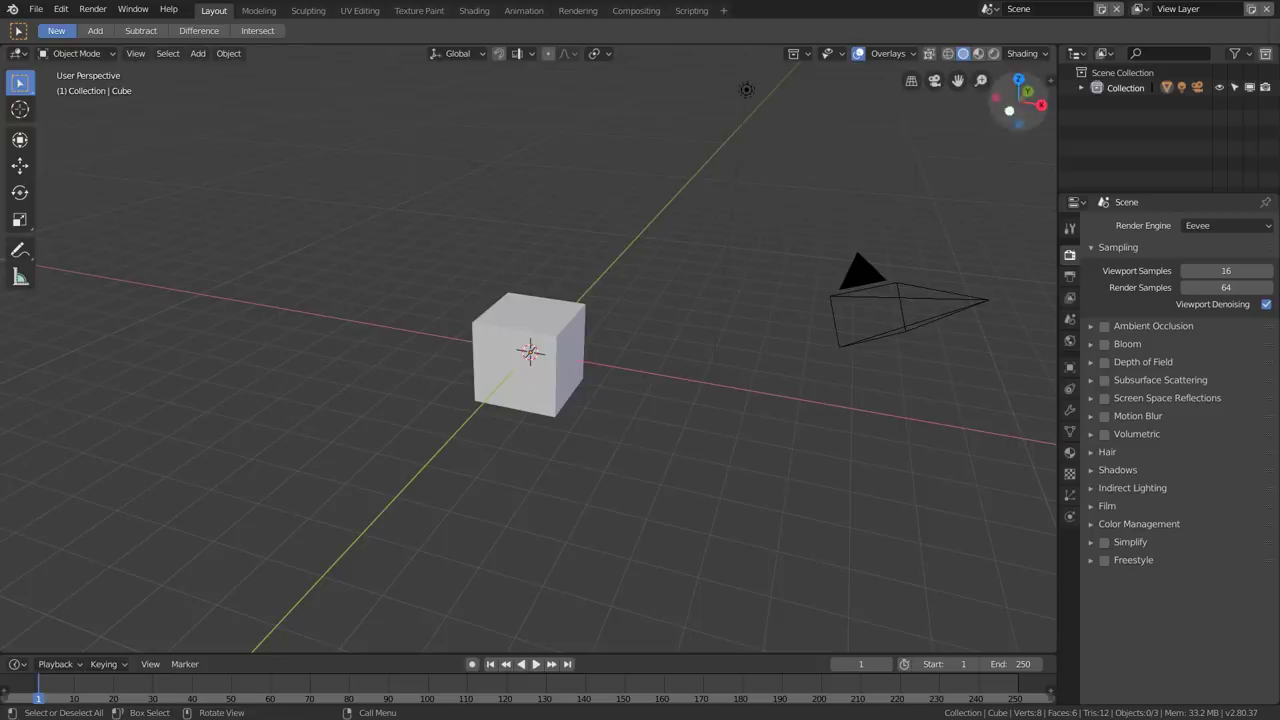
pyautogui.moveTo(1020, 98); pyautogui.dragTo(1008, 110)
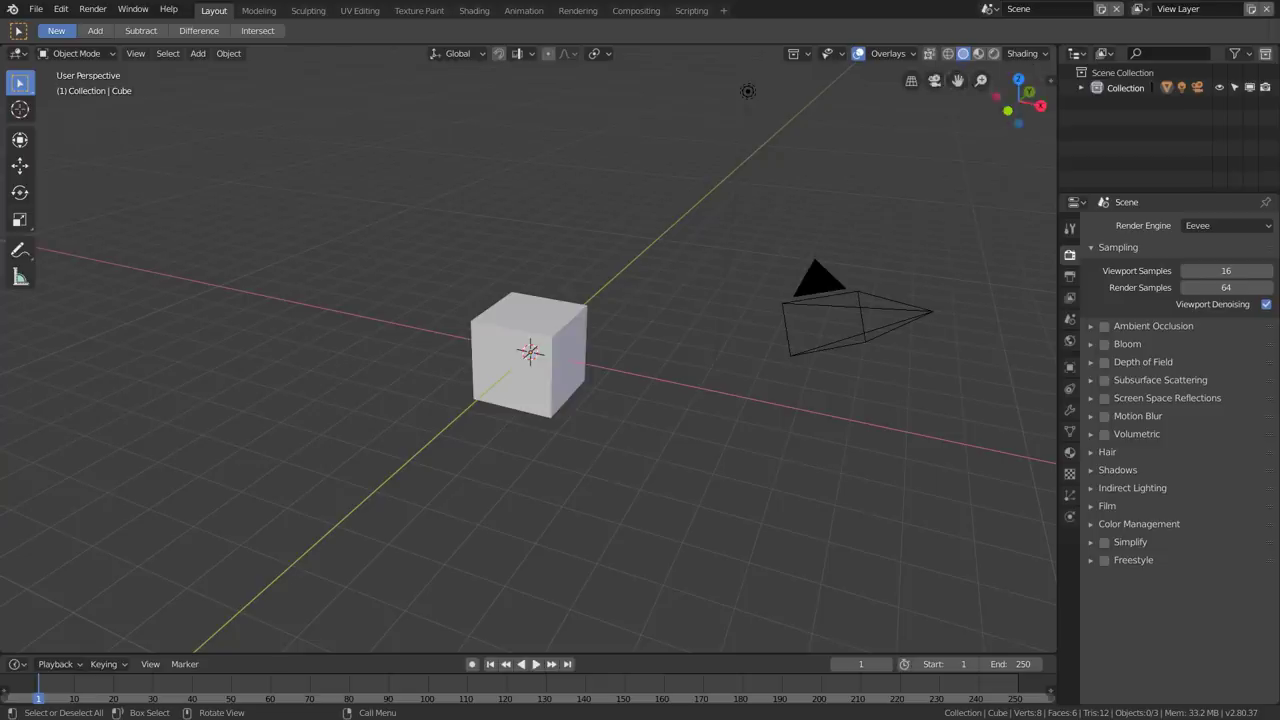
pyautogui.click(910, 53)
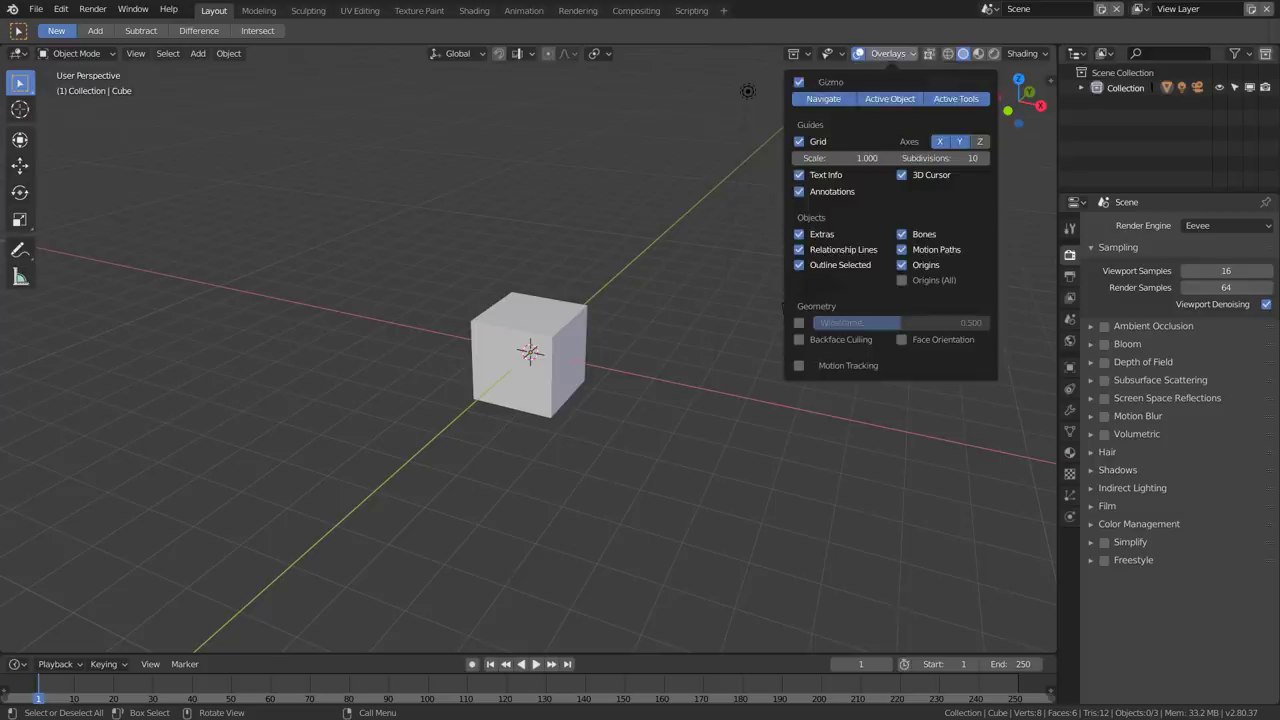
pyautogui.click(799, 82)
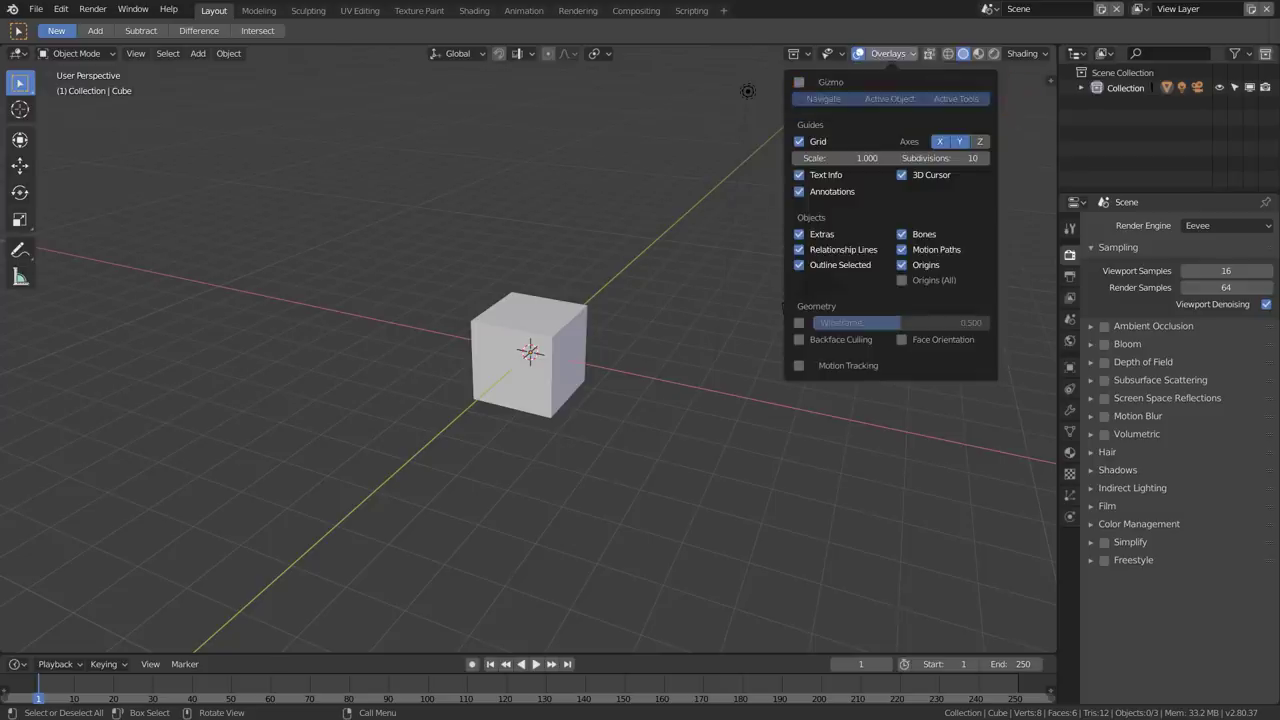
pyautogui.click(799, 82)
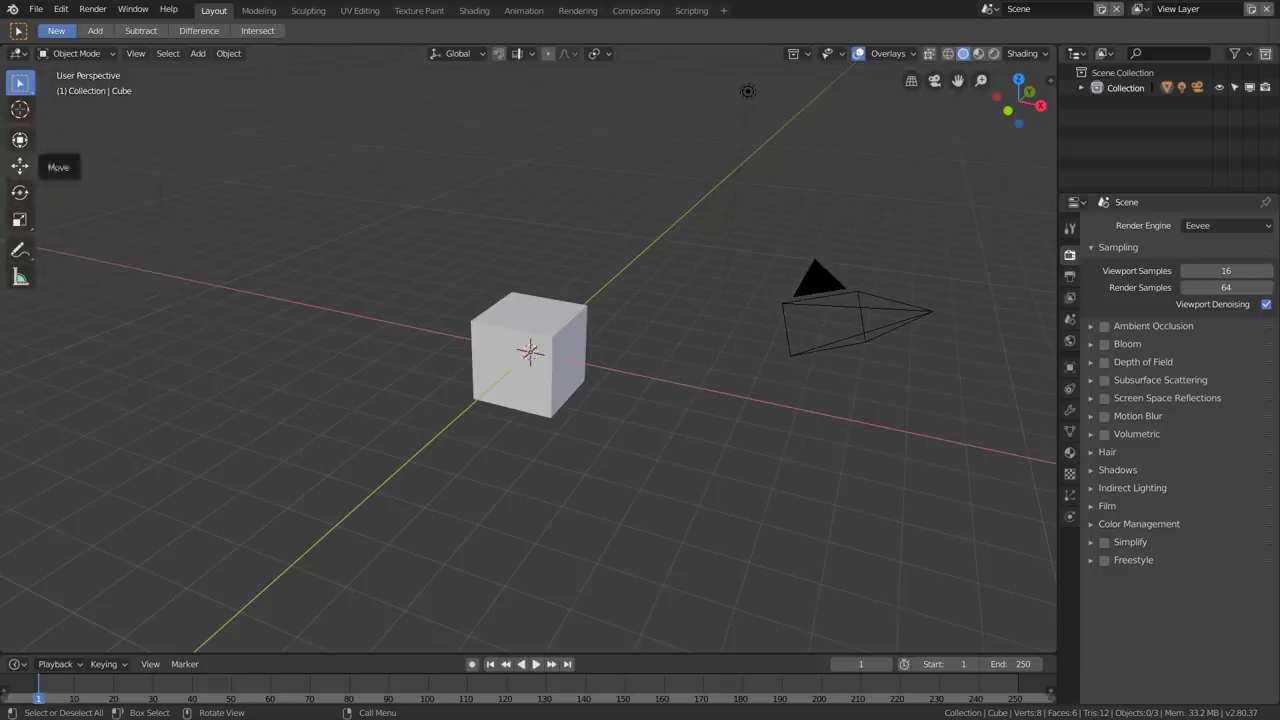
# Step: Place the 3D cursor on the red X axis to the left of the cube
pyautogui.click(19, 109)
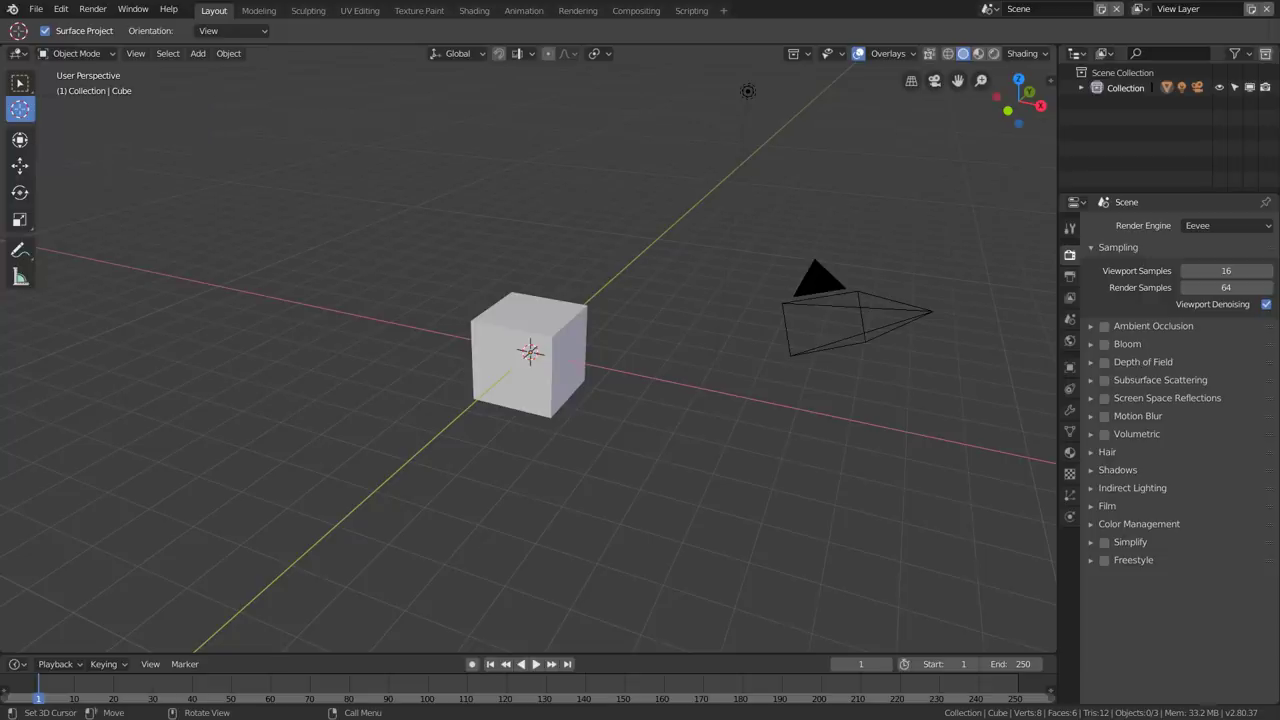
pyautogui.moveTo(385, 254)
pyautogui.mouseDown()
pyautogui.moveTo(400, 317)
pyautogui.moveTo(480, 262)
pyautogui.moveTo(653, 278)
pyautogui.moveTo(655, 330)
pyautogui.mouseUp()
pyautogui.moveTo(625, 186)
pyautogui.mouseDown()
pyautogui.moveTo(354, 260)
pyautogui.moveTo(289, 297)
pyautogui.mouseUp()
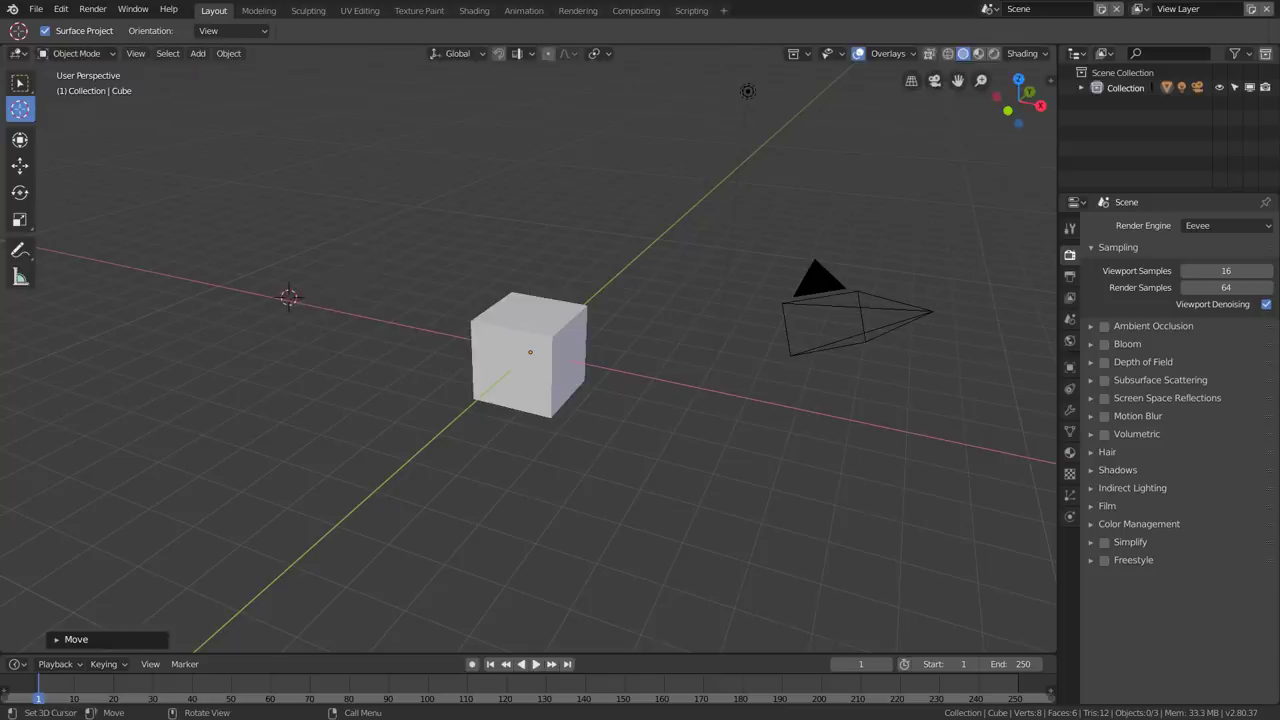
# Step: With Select Box, try selecting the cube, camera and light, then deselect everything
pyautogui.press('w')
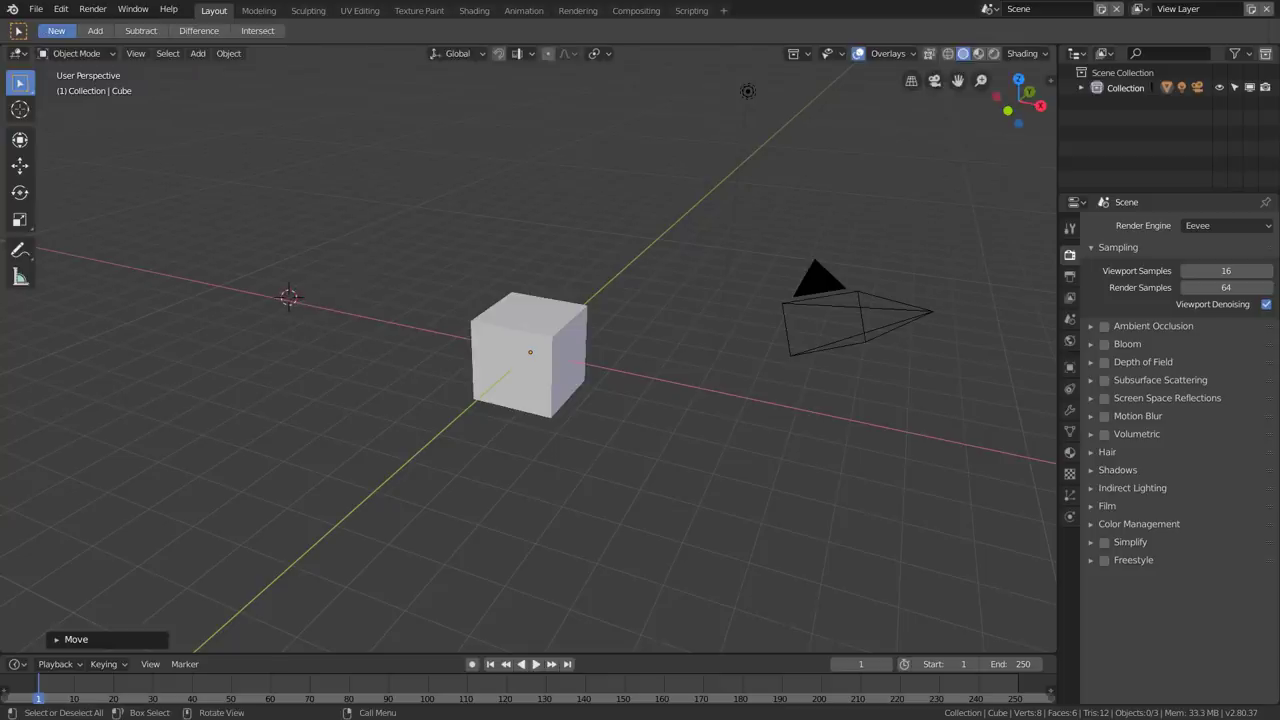
pyautogui.click(528, 355)
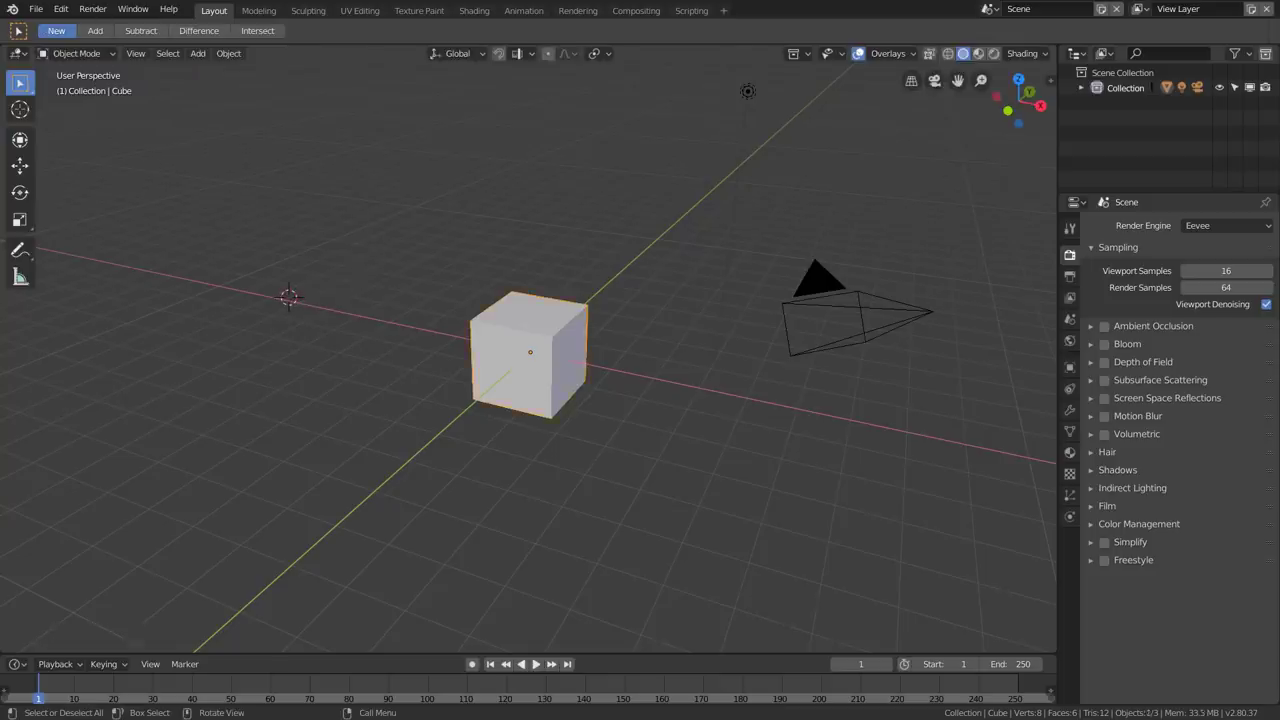
pyautogui.keyDown('shift'); pyautogui.click(860, 318); pyautogui.keyUp('shift')
pyautogui.keyDown('shift'); pyautogui.click(748, 91); pyautogui.keyUp('shift')
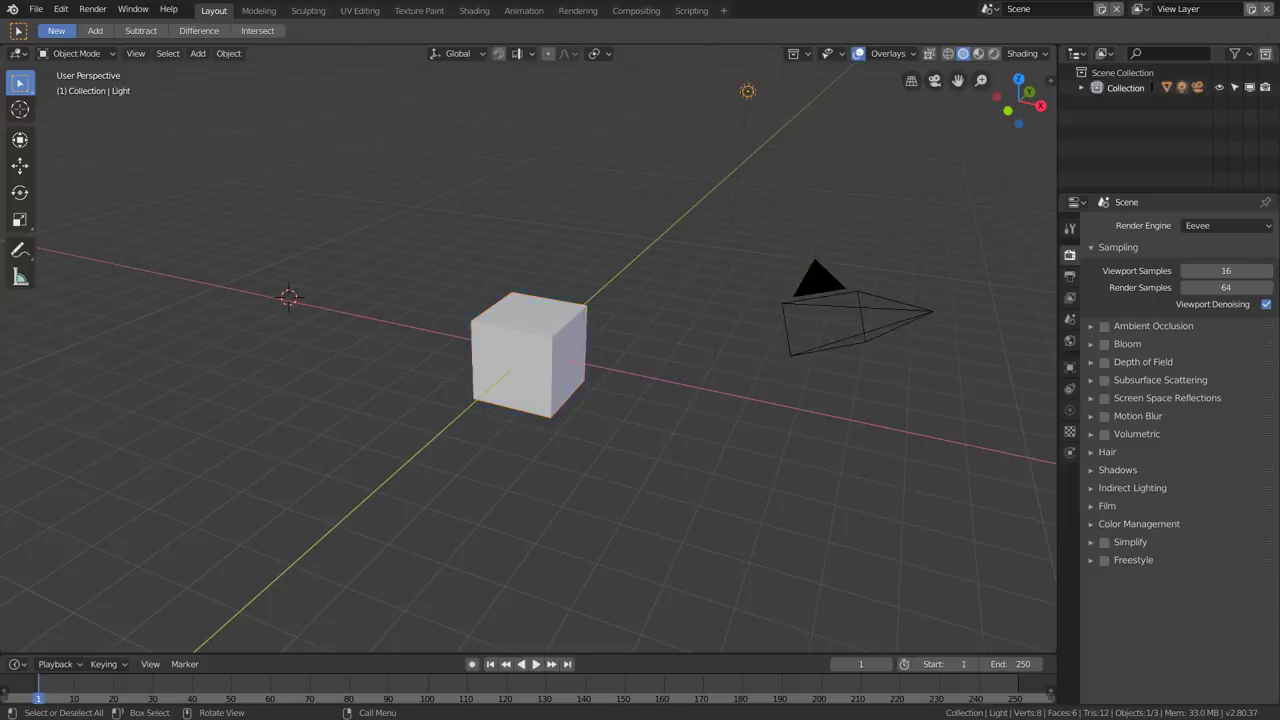
pyautogui.moveTo(326, 145); pyautogui.dragTo(706, 510)
pyautogui.hotkey('alt', 'a')
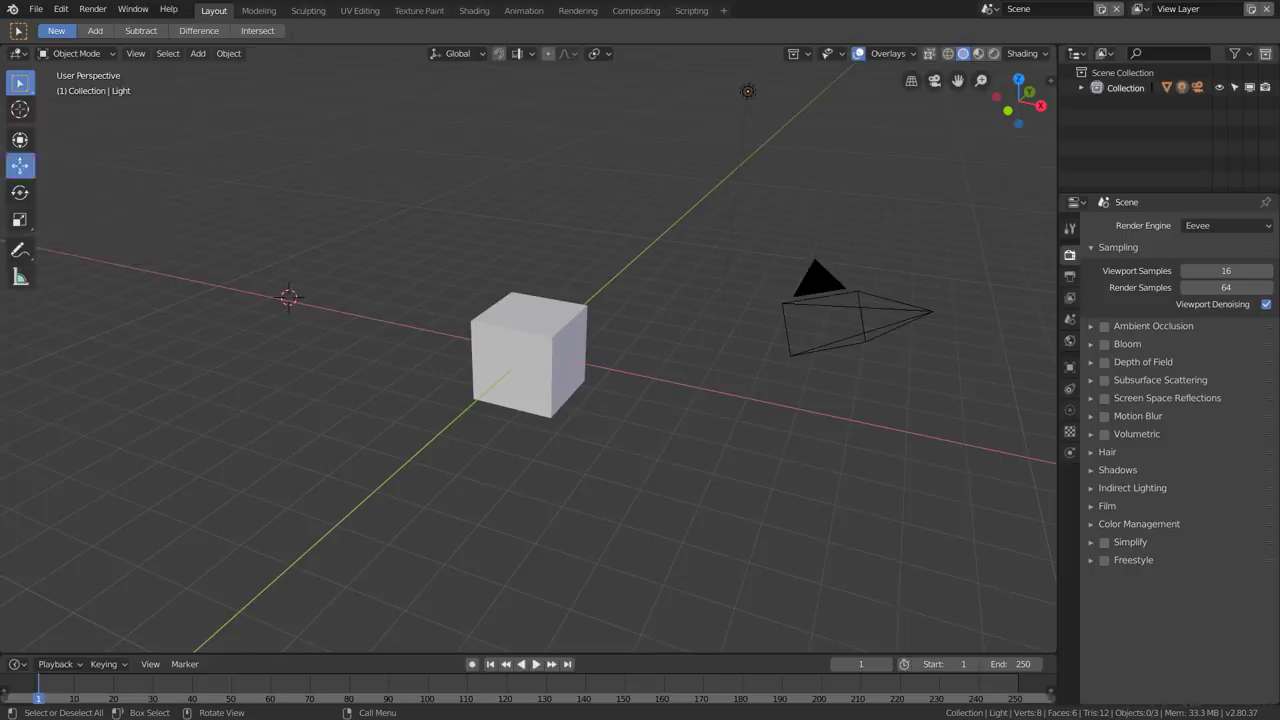
# Step: Select the cube with the Move tool, switch to Rotate, and compare rotate rings with move arrows
pyautogui.click(20, 166)
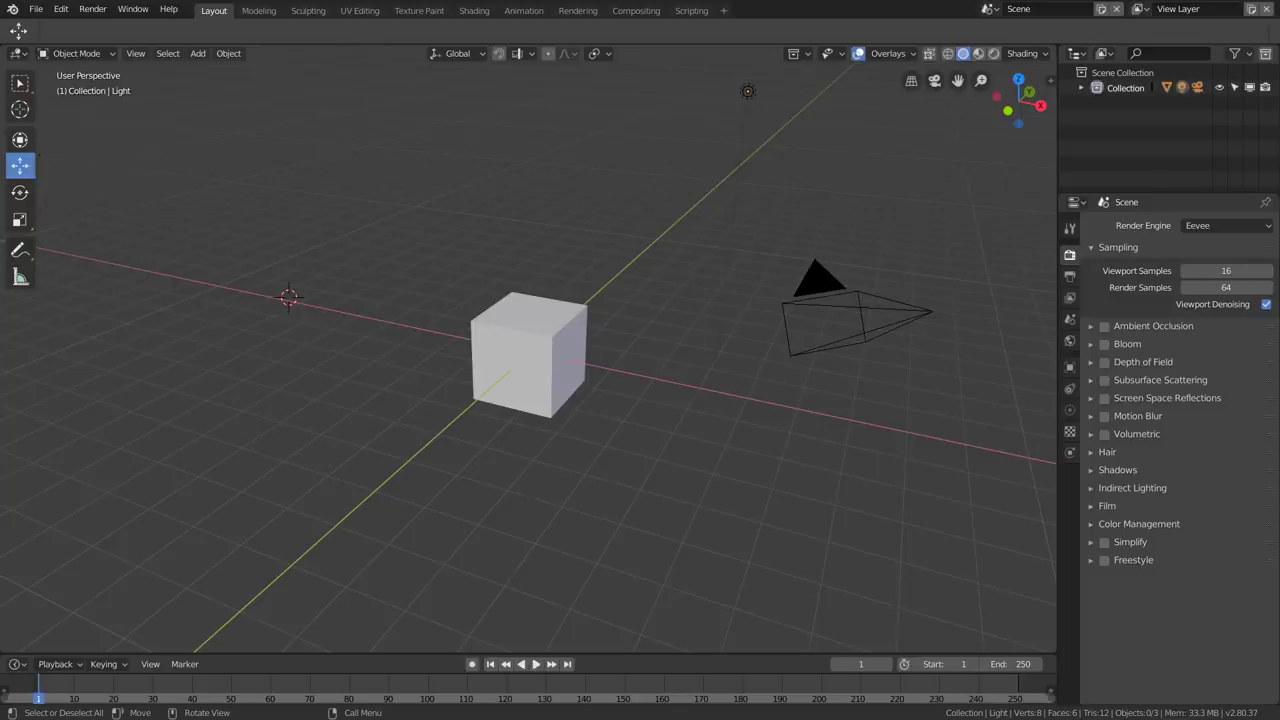
pyautogui.click(530, 355)
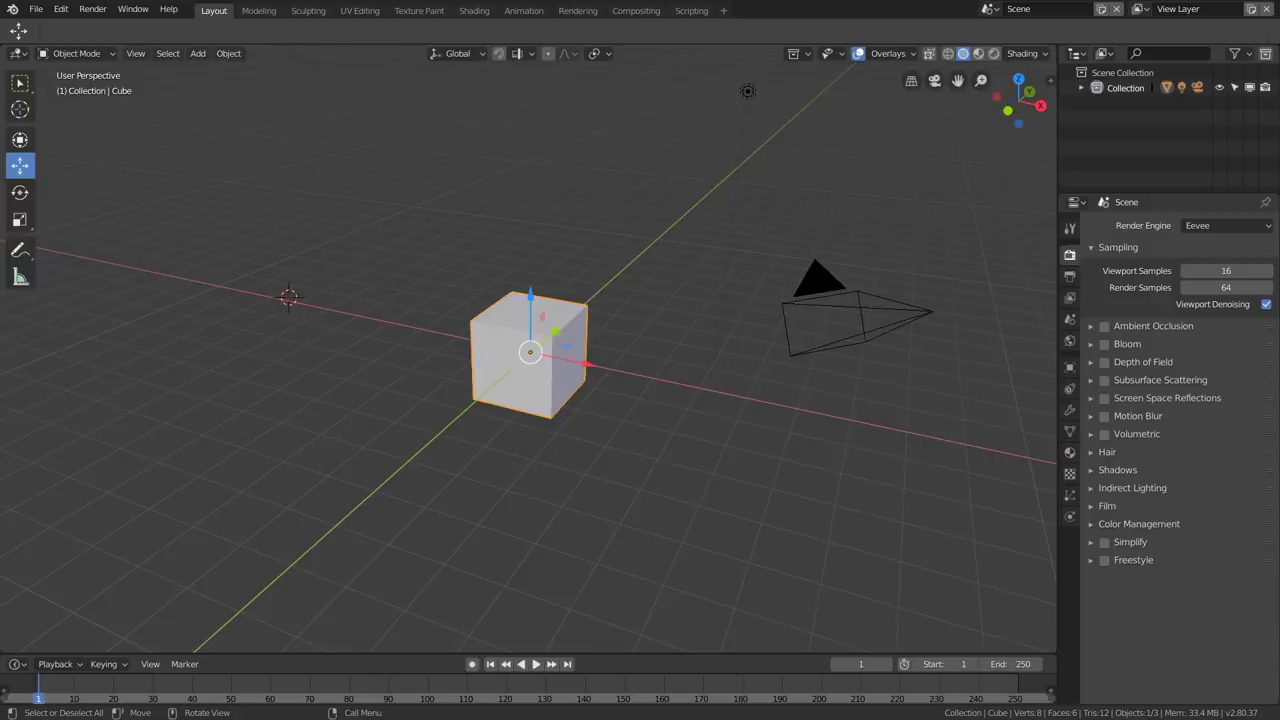
pyautogui.click(20, 192)
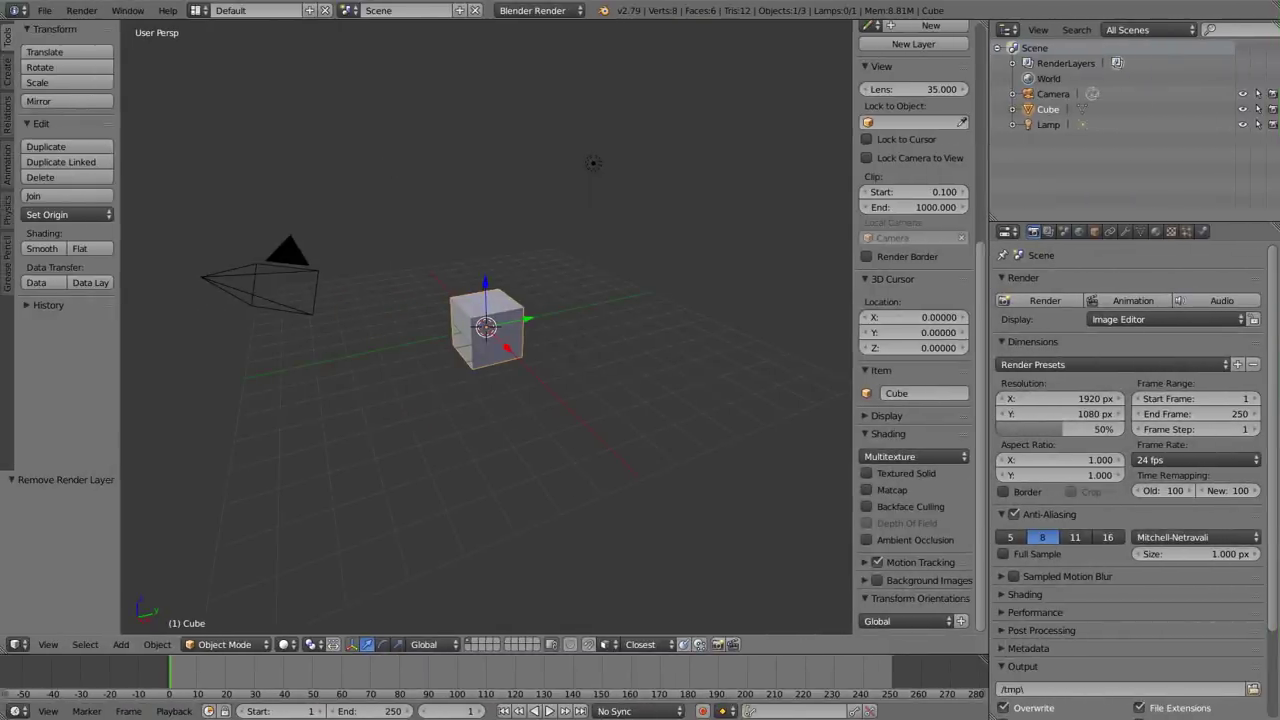
pyautogui.click(383, 644)
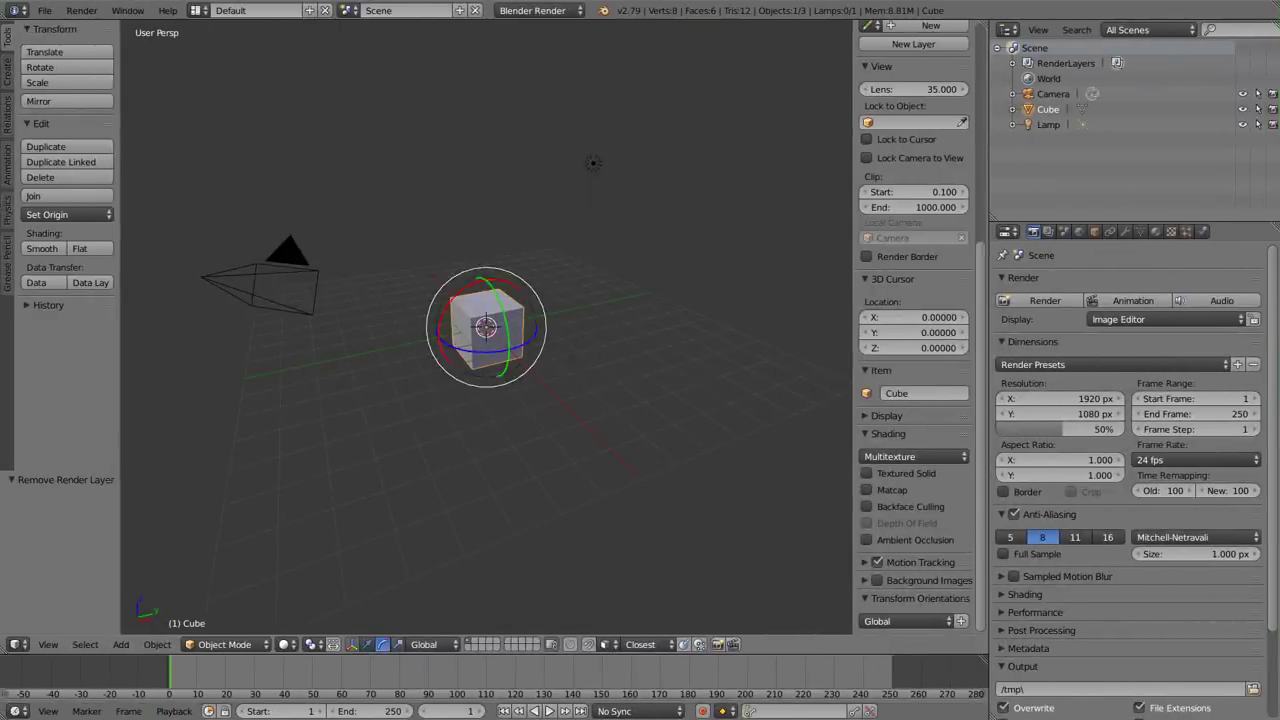
pyautogui.click(367, 644)
pyautogui.click(383, 644)
pyautogui.click(367, 644)
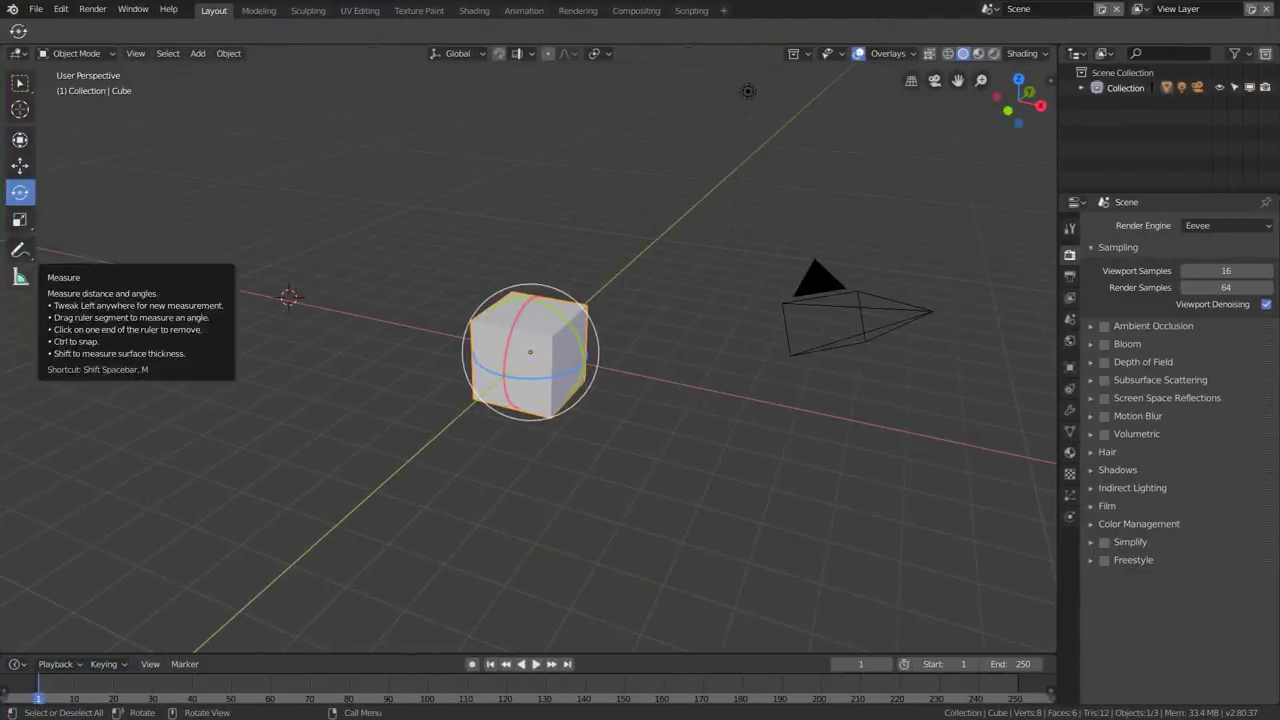
pyautogui.click(20, 109)
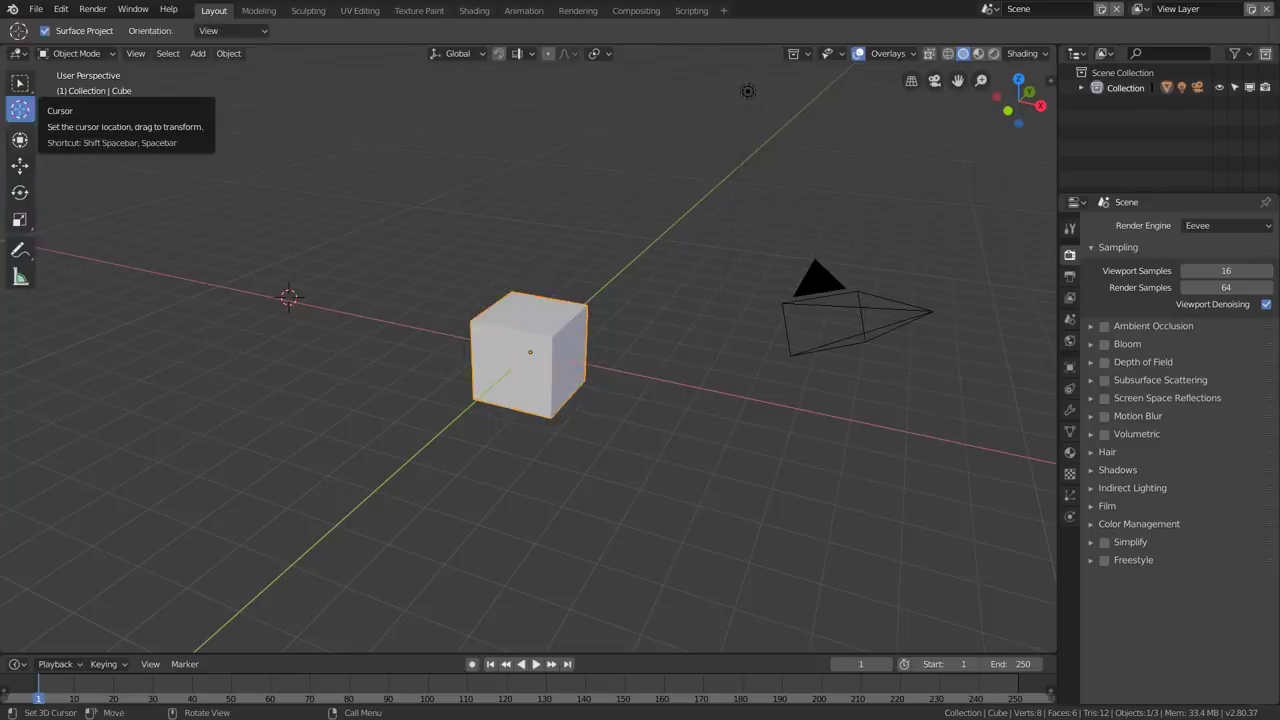
pyautogui.click(20, 83)
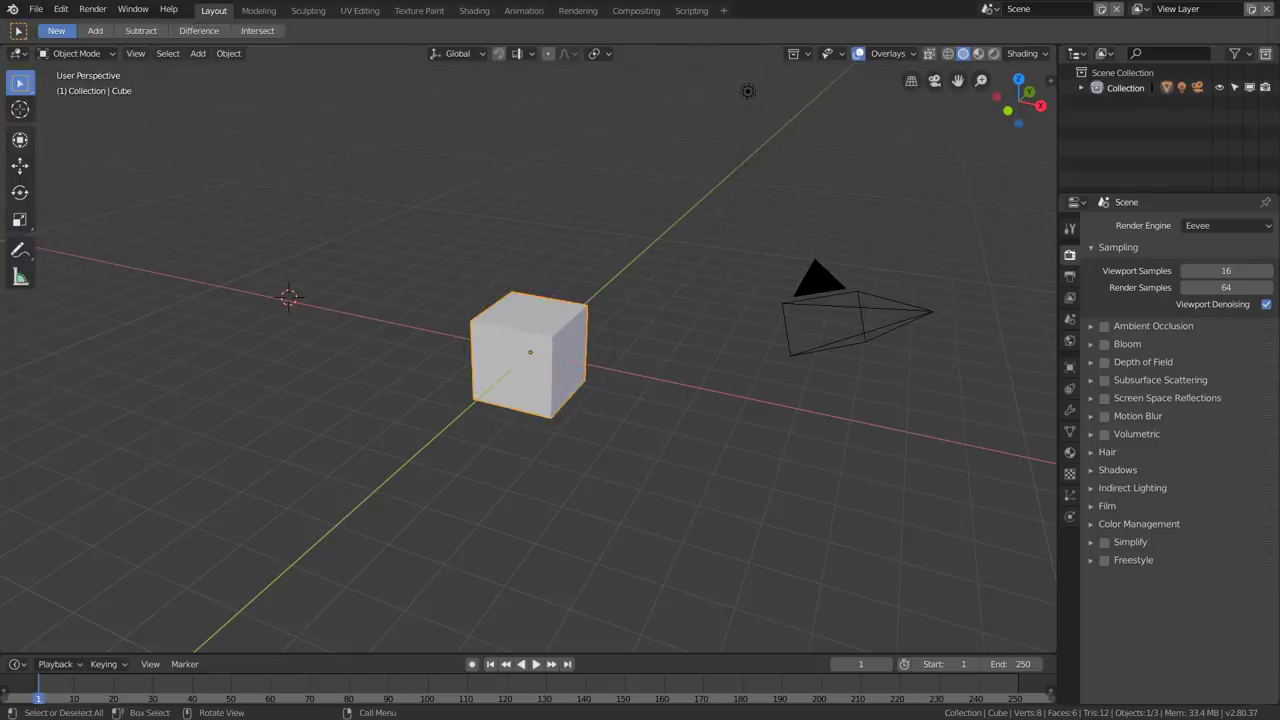
pyautogui.click(858, 315)
pyautogui.click(528, 355)
pyautogui.keyDown('shift'); pyautogui.click(748, 91); pyautogui.keyUp('shift')
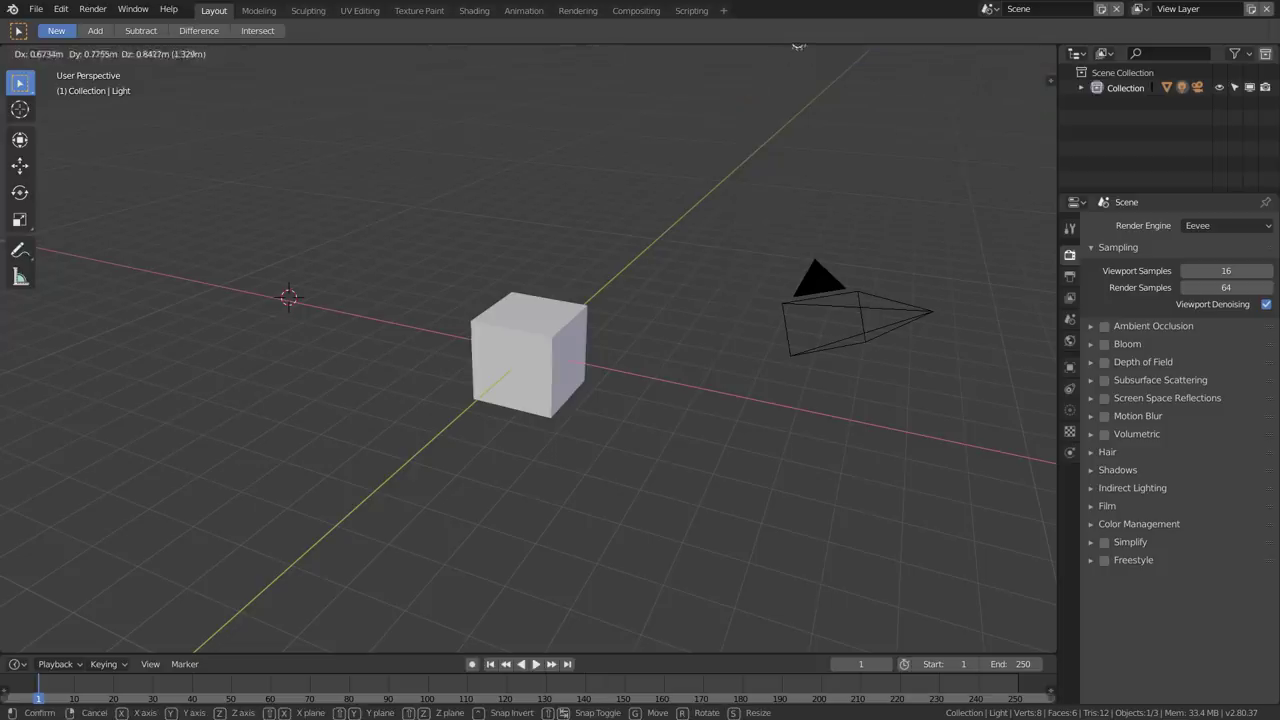
pyautogui.rightClick(477, 352)
pyautogui.click(528, 355)
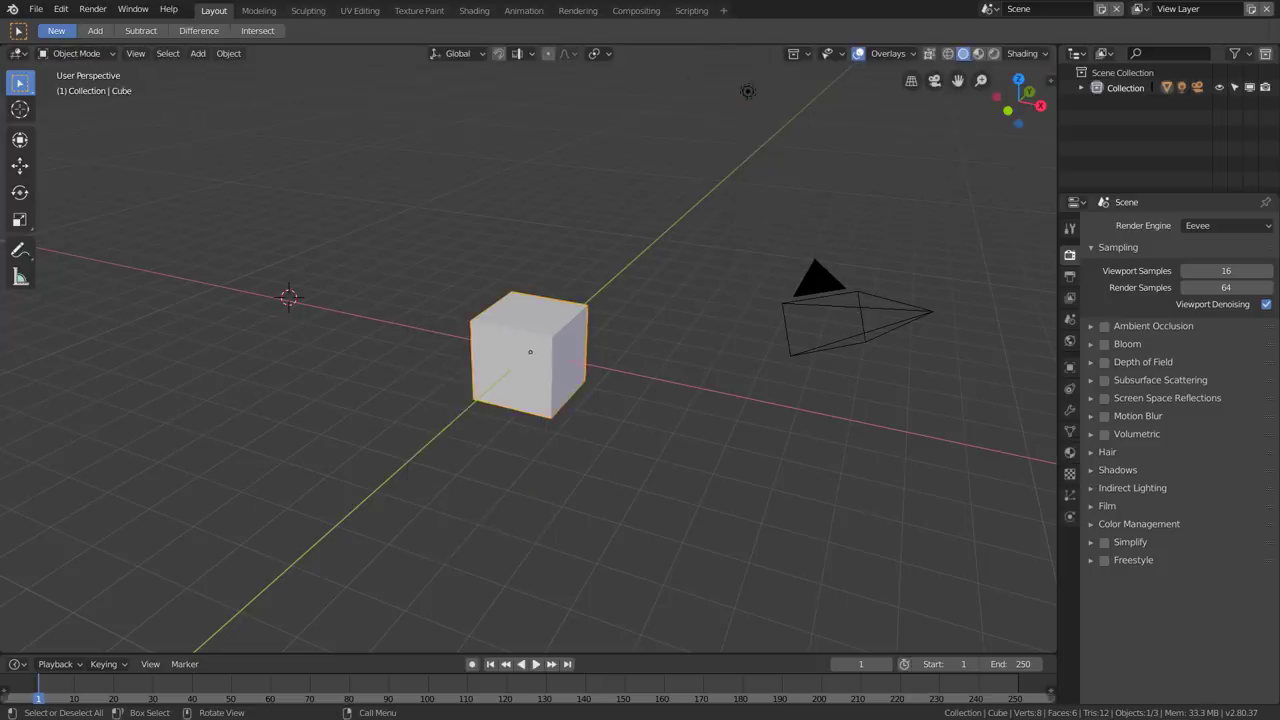
pyautogui.press('g')
pyautogui.press('Escape')
pyautogui.press('r')
pyautogui.press('Escape')
pyautogui.press('s')
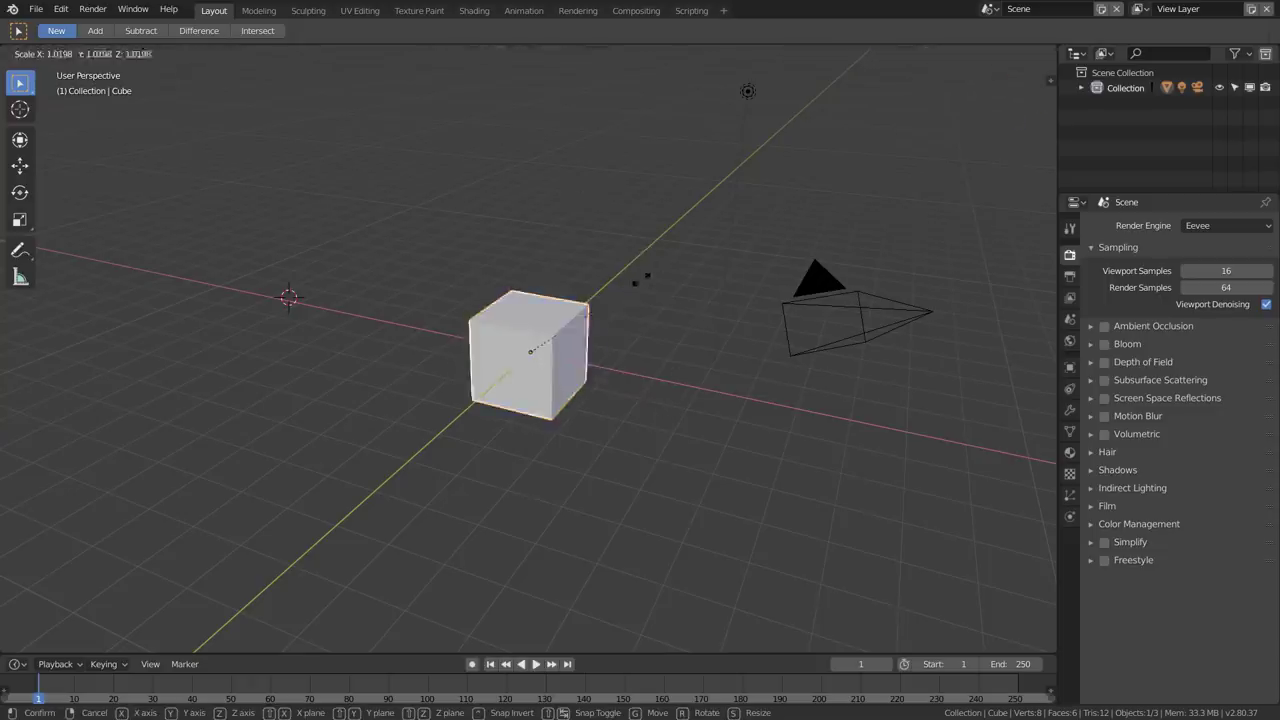
pyautogui.press('Escape')
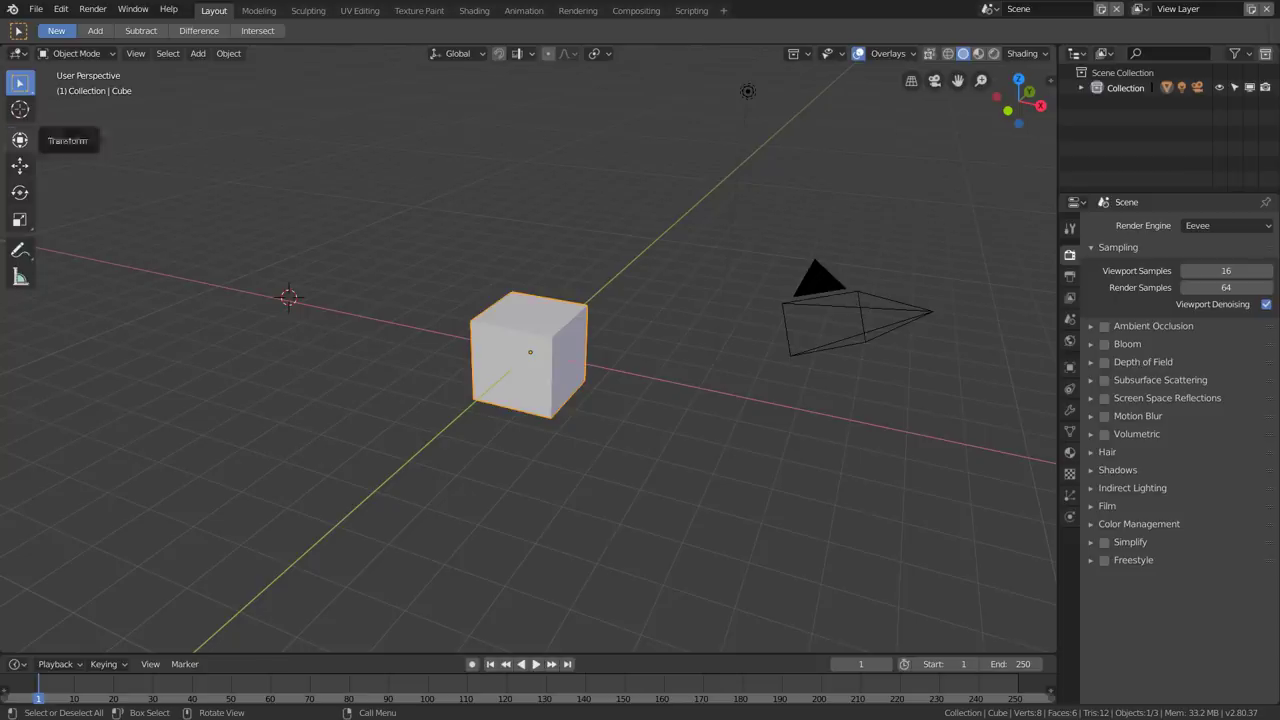
# Step: Cycle through the Move, Scale and Rotate tools, settle on Transform, and trackball-rotate the cube
pyautogui.click(20, 139)
pyautogui.click(20, 165)
pyautogui.click(20, 219)
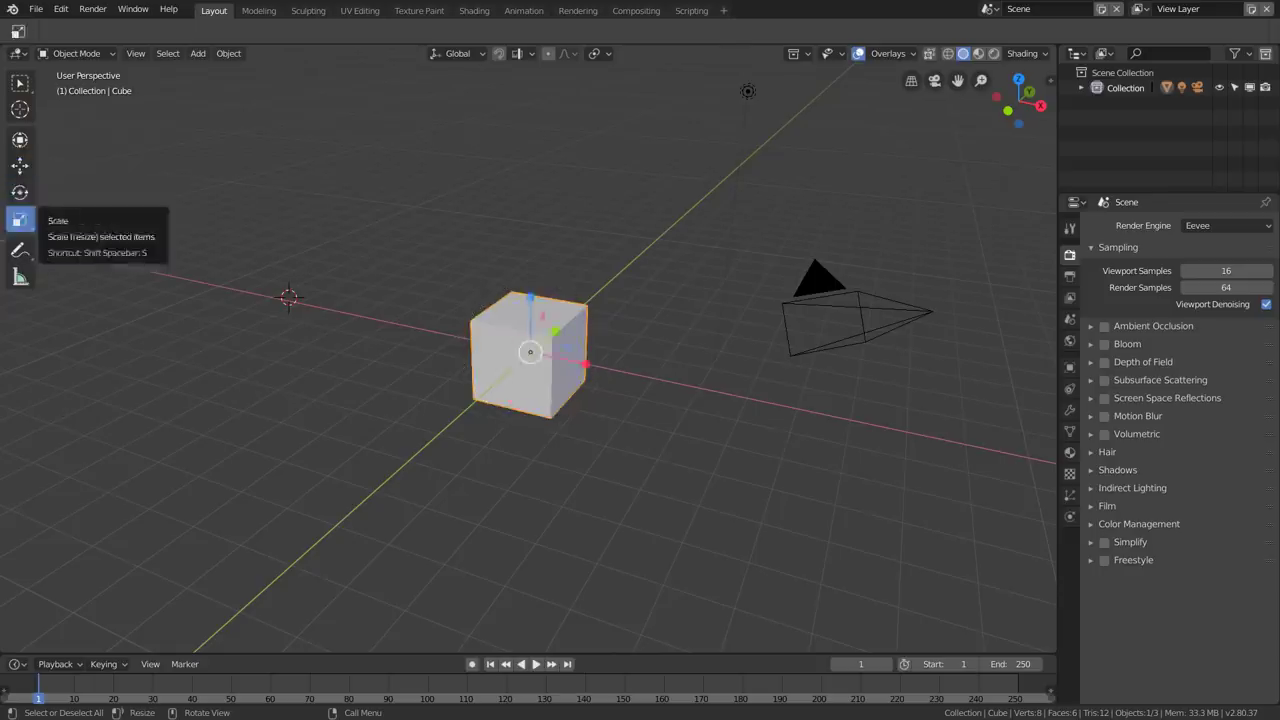
pyautogui.click(20, 192)
pyautogui.click(20, 165)
pyautogui.click(20, 139)
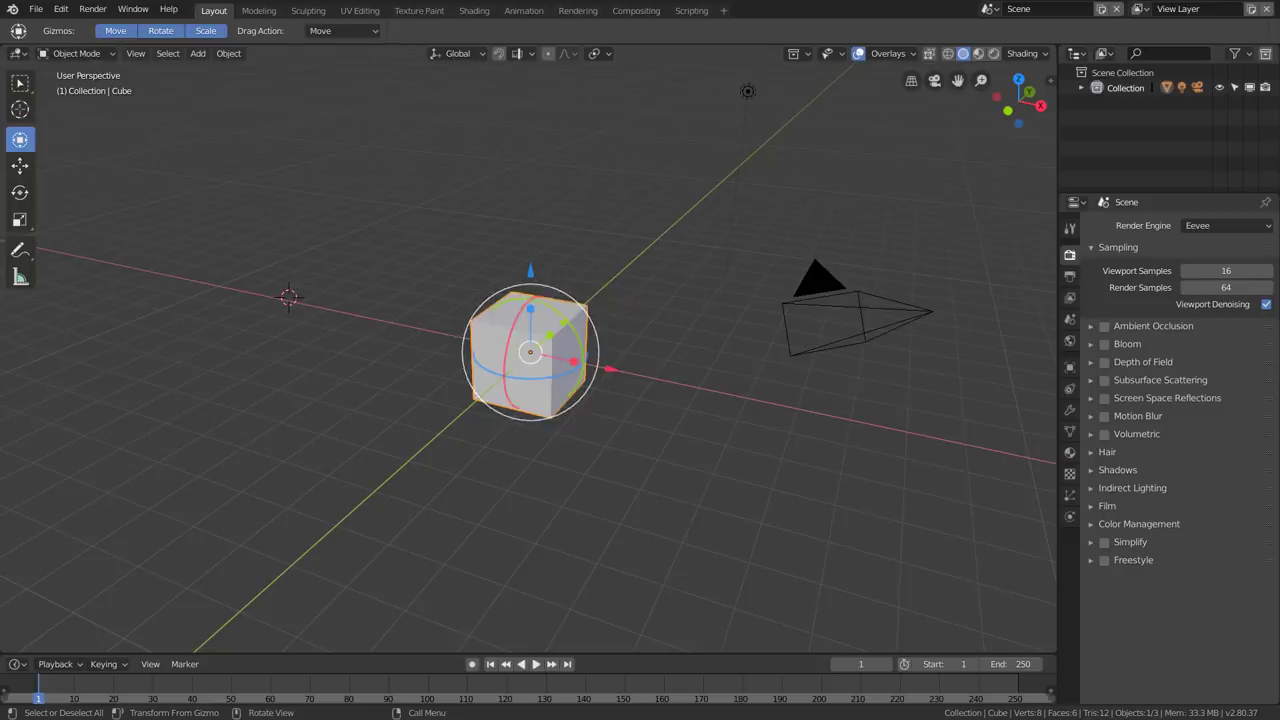
pyautogui.moveTo(540, 330)
pyautogui.mouseDown()
pyautogui.moveTo(548, 338)
pyautogui.moveTo(549, 286)
pyautogui.mouseUp()
# Step: Set the Transform tool's gizmos to Move and Rotate only, with Scale off
pyautogui.click(205, 30)
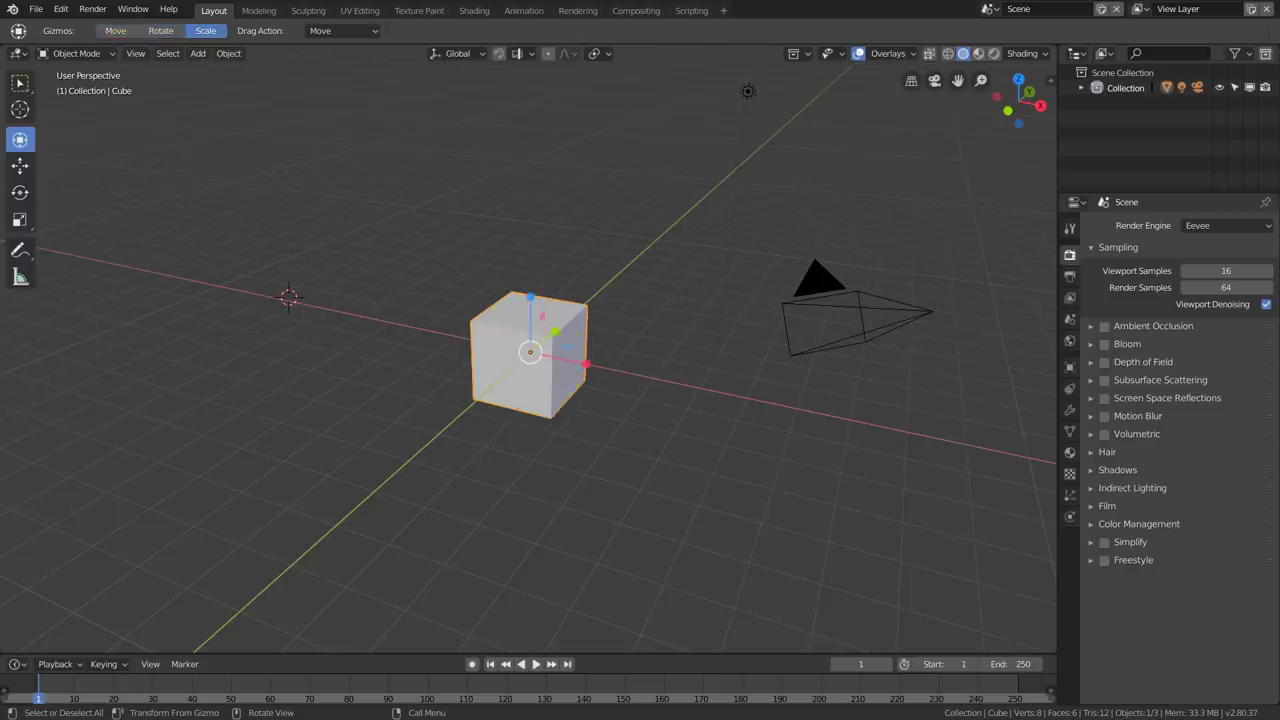
pyautogui.click(161, 30)
pyautogui.click(115, 30)
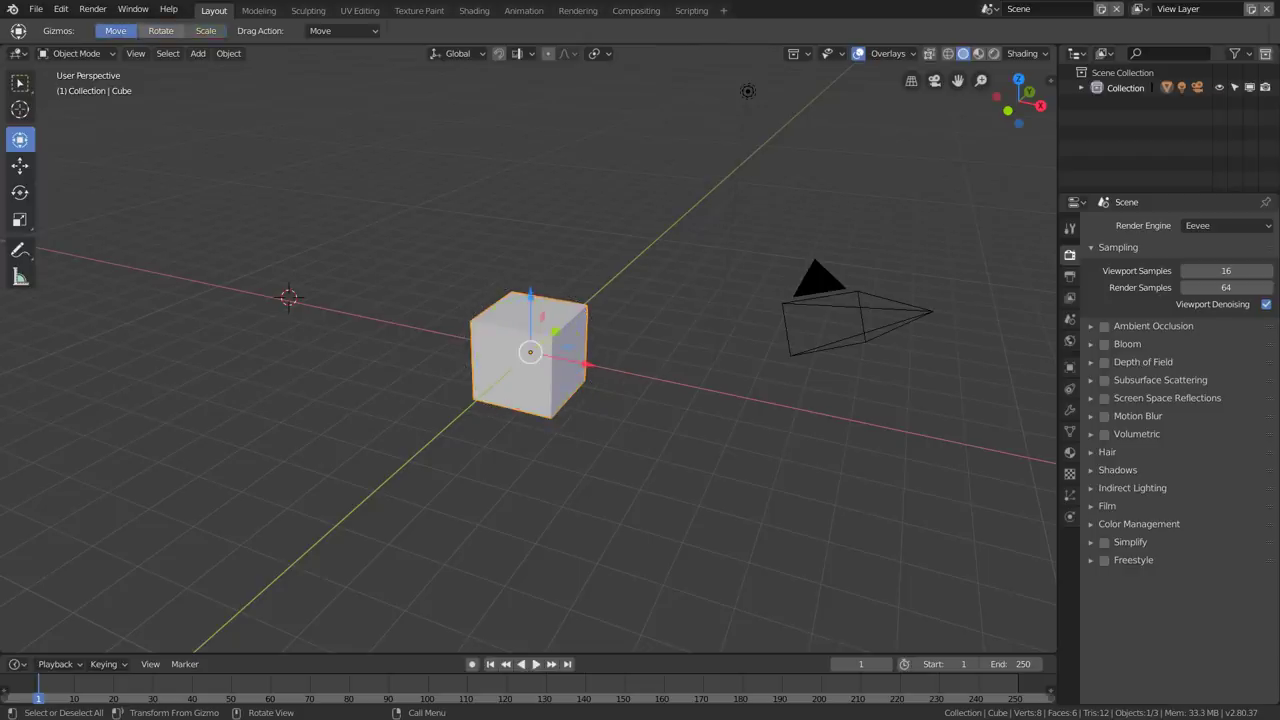
pyautogui.keyDown('shift'); pyautogui.click(161, 30); pyautogui.keyUp('shift')
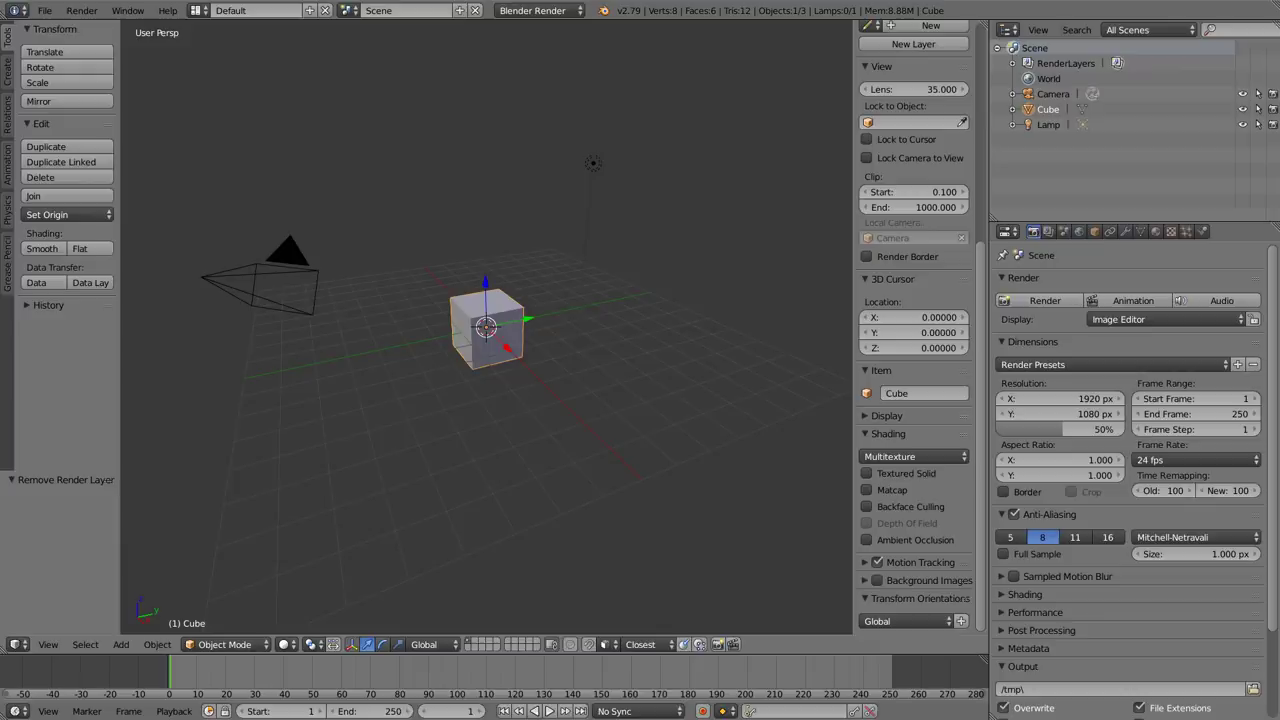
# Step: Enable the Rotate manipulator, then Shift-add the Translate manipulator so both appear together
pyautogui.click(383, 644)
pyautogui.keyDown('shift'); pyautogui.click(367, 644); pyautogui.keyUp('shift')
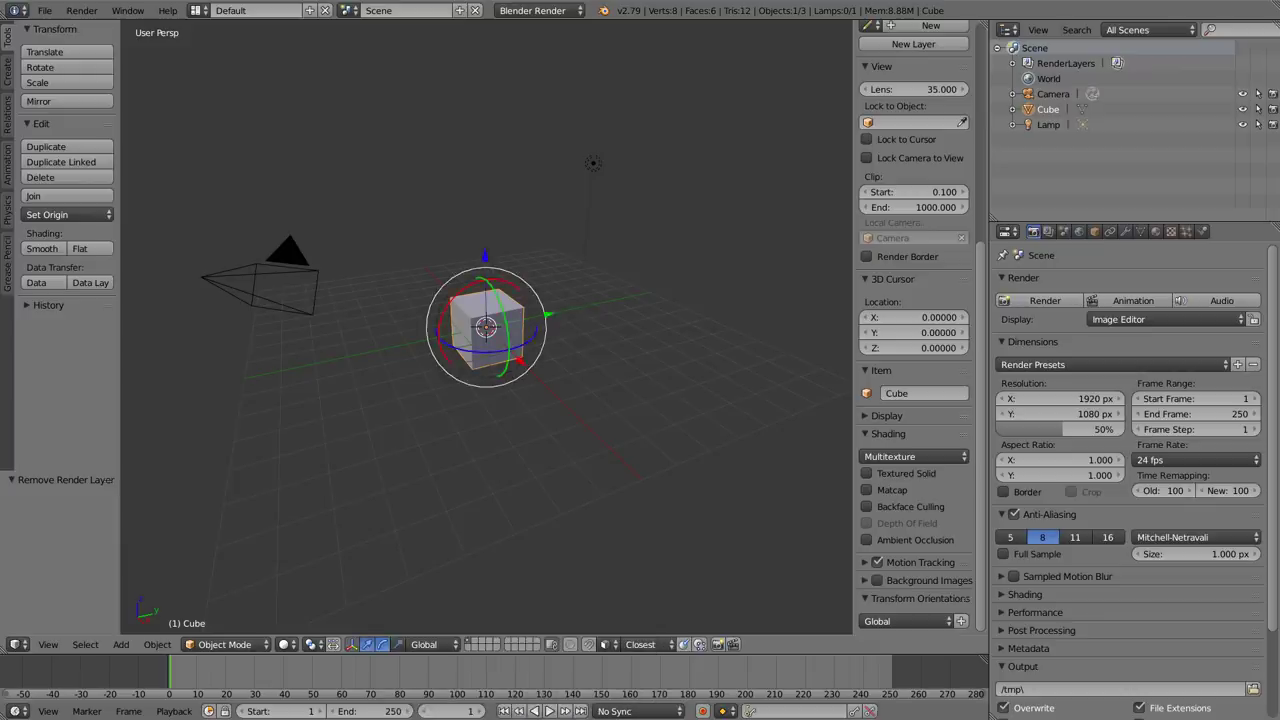
pyautogui.hotkey('ctrl', 'space')
pyautogui.hotkey('ctrl', 'space')
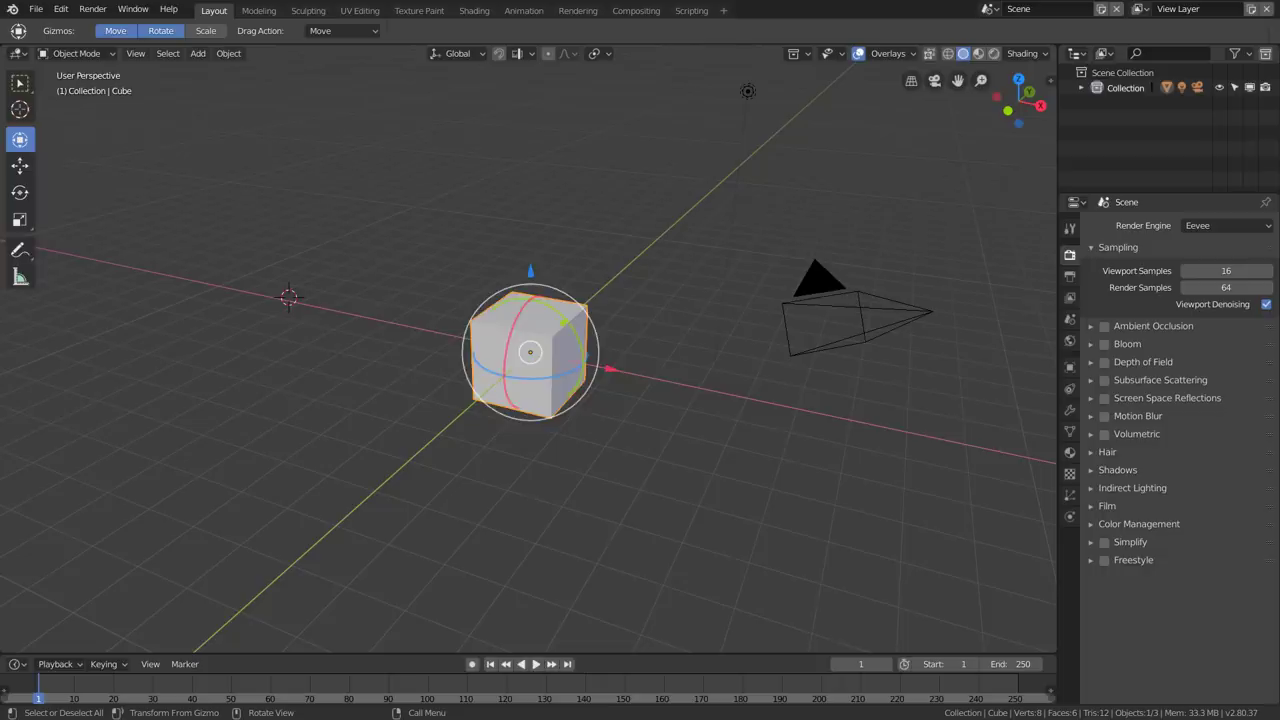
# Step: Resize the 2.80 toolbar through labelled and two-column layouts, ending as a single icon column
pyautogui.moveTo(36, 180)
pyautogui.mouseDown()
pyautogui.moveTo(108, 180)
pyautogui.moveTo(36, 180)
pyautogui.moveTo(64, 180)
pyautogui.mouseUp()
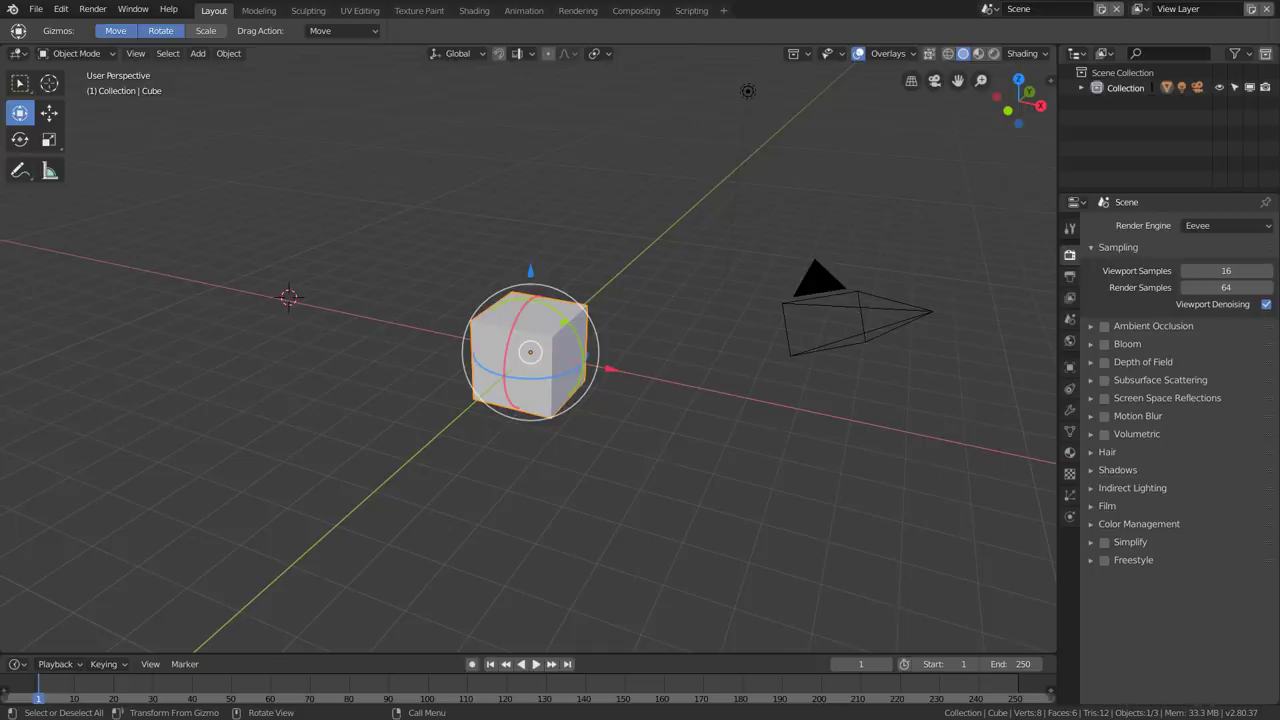
pyautogui.moveTo(64, 180); pyautogui.dragTo(117, 180)
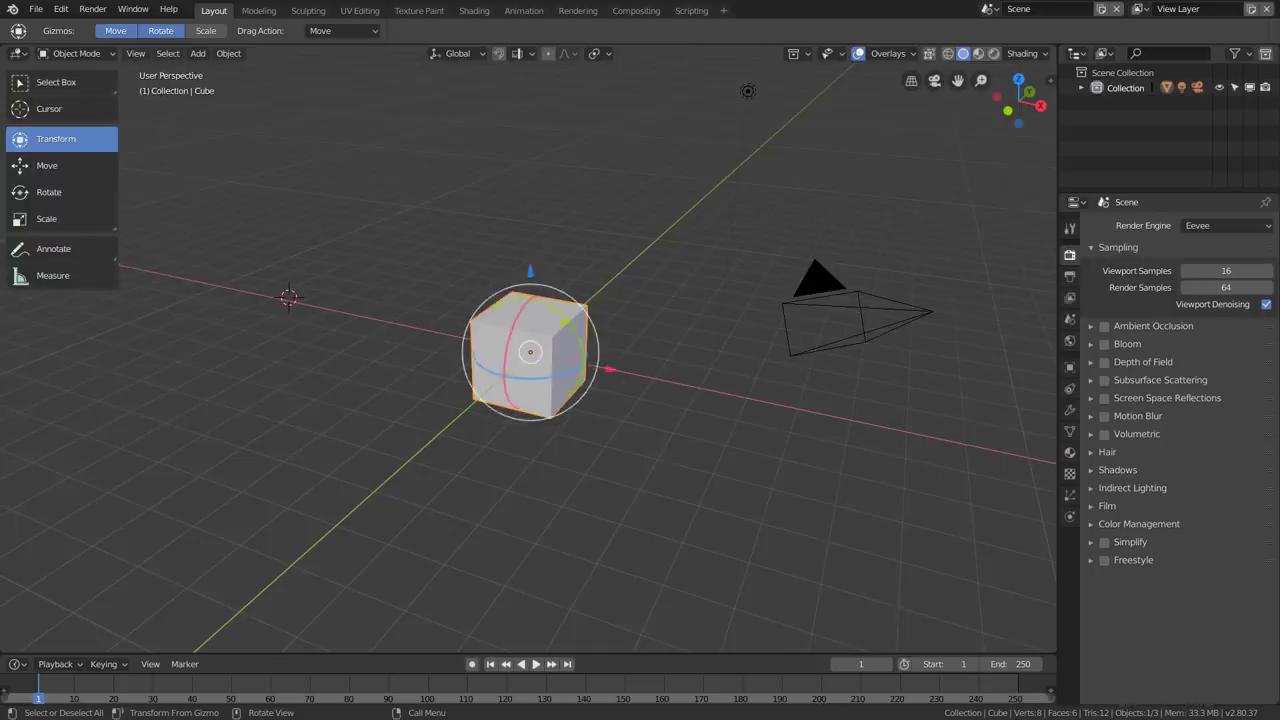
pyautogui.moveTo(117, 120)
pyautogui.mouseDown()
pyautogui.moveTo(36, 120)
pyautogui.moveTo(110, 120)
pyautogui.mouseUp()
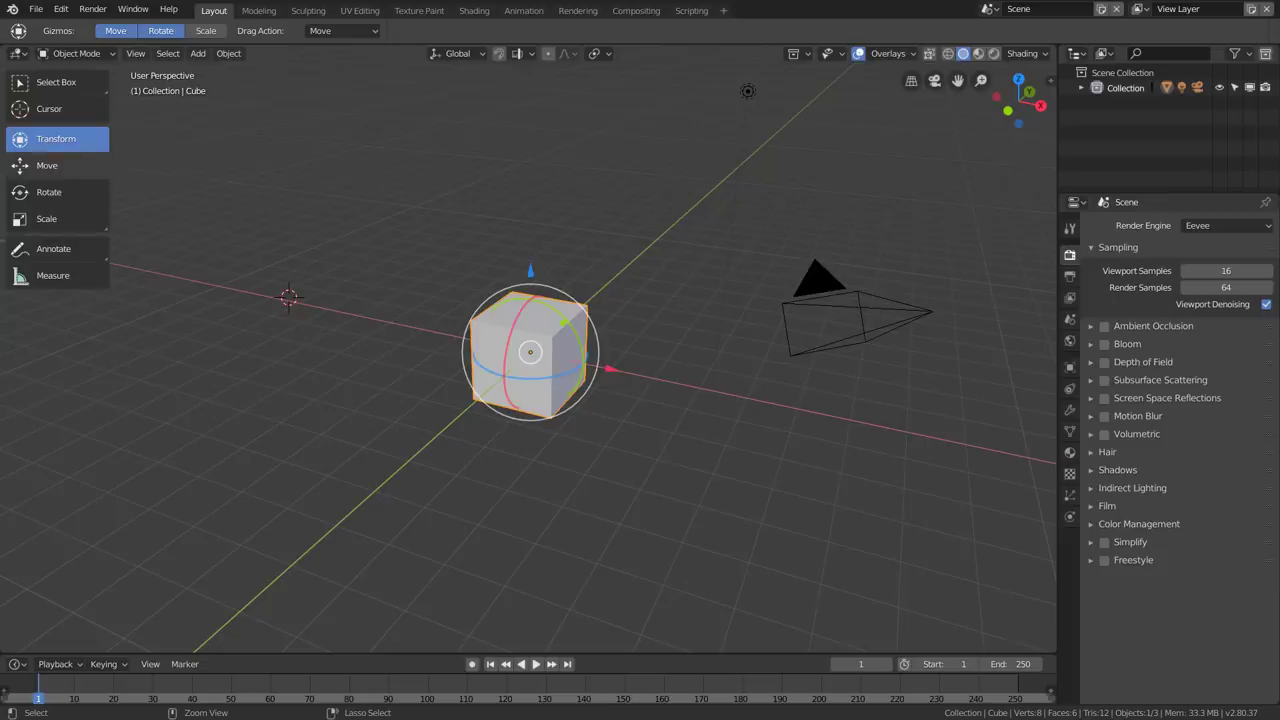
pyautogui.keyDown('ctrl'); pyautogui.moveTo(58, 145); pyautogui.dragTo(80, 145, button='middle'); pyautogui.keyUp('ctrl')
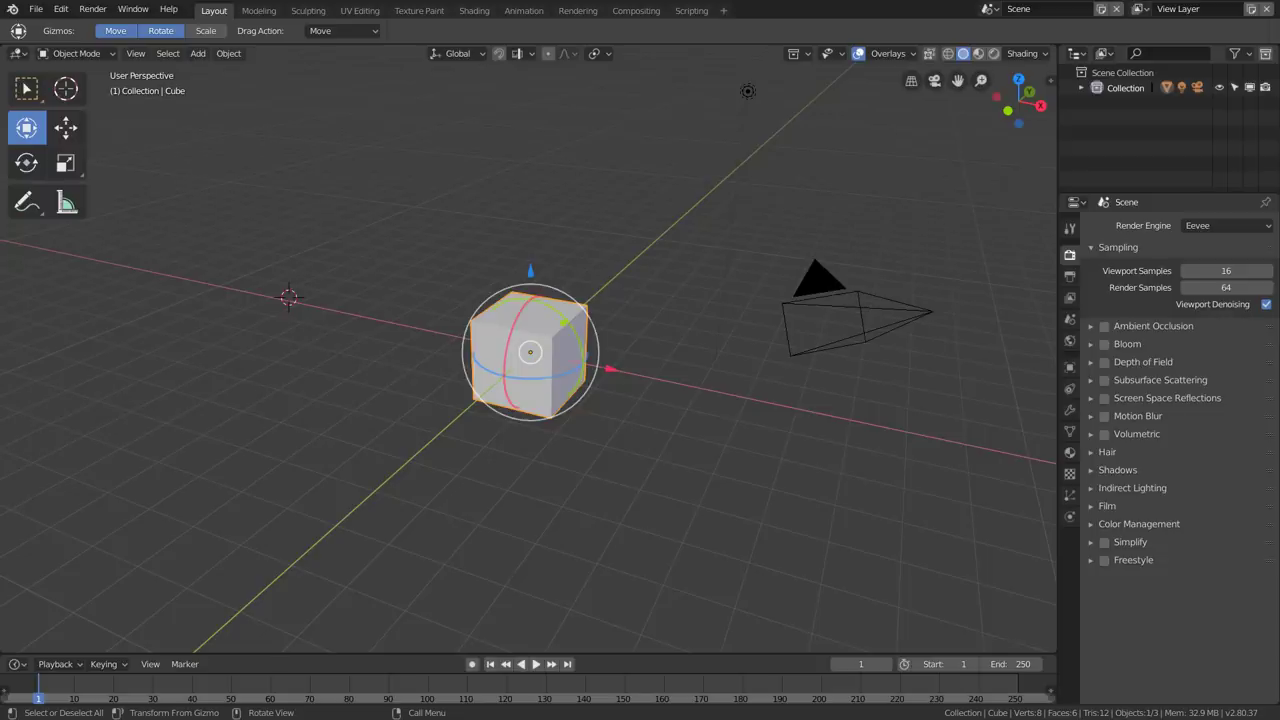
pyautogui.moveTo(87, 150); pyautogui.dragTo(47, 150)
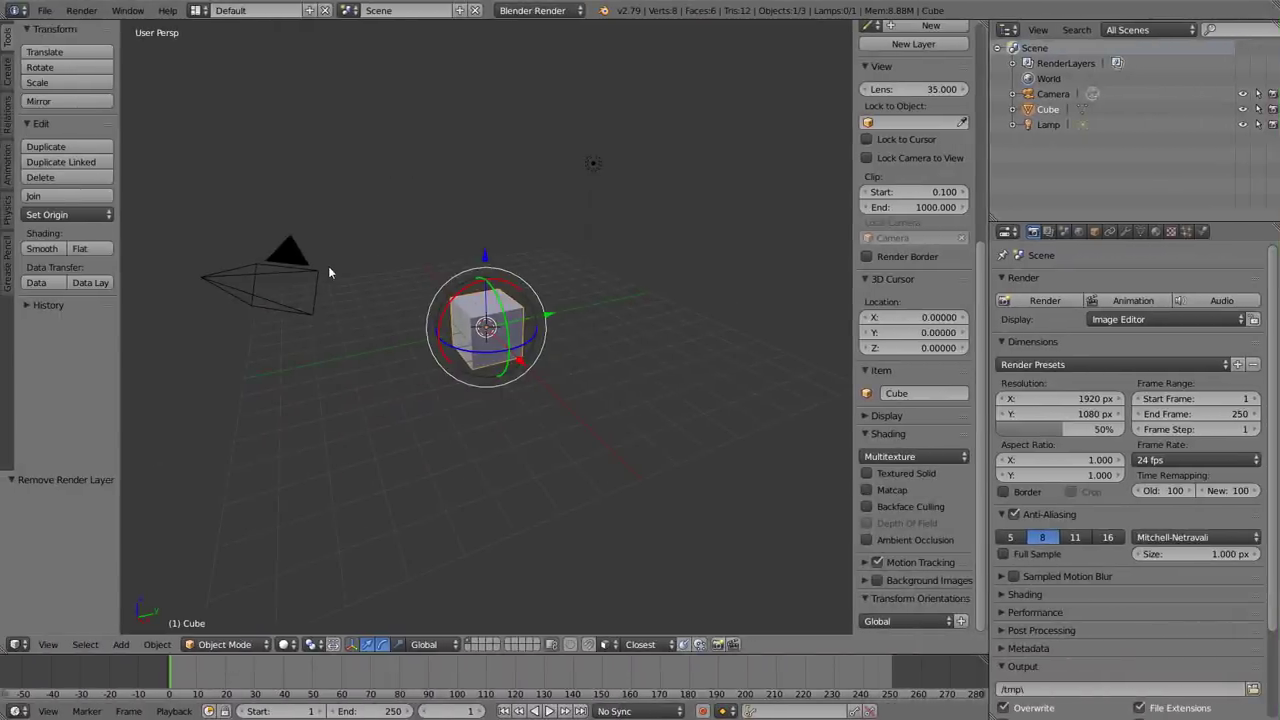
# Step: Switch the cube into Sculpt Mode in both Blender 2.79 and 2.80
pyautogui.click(225, 644)
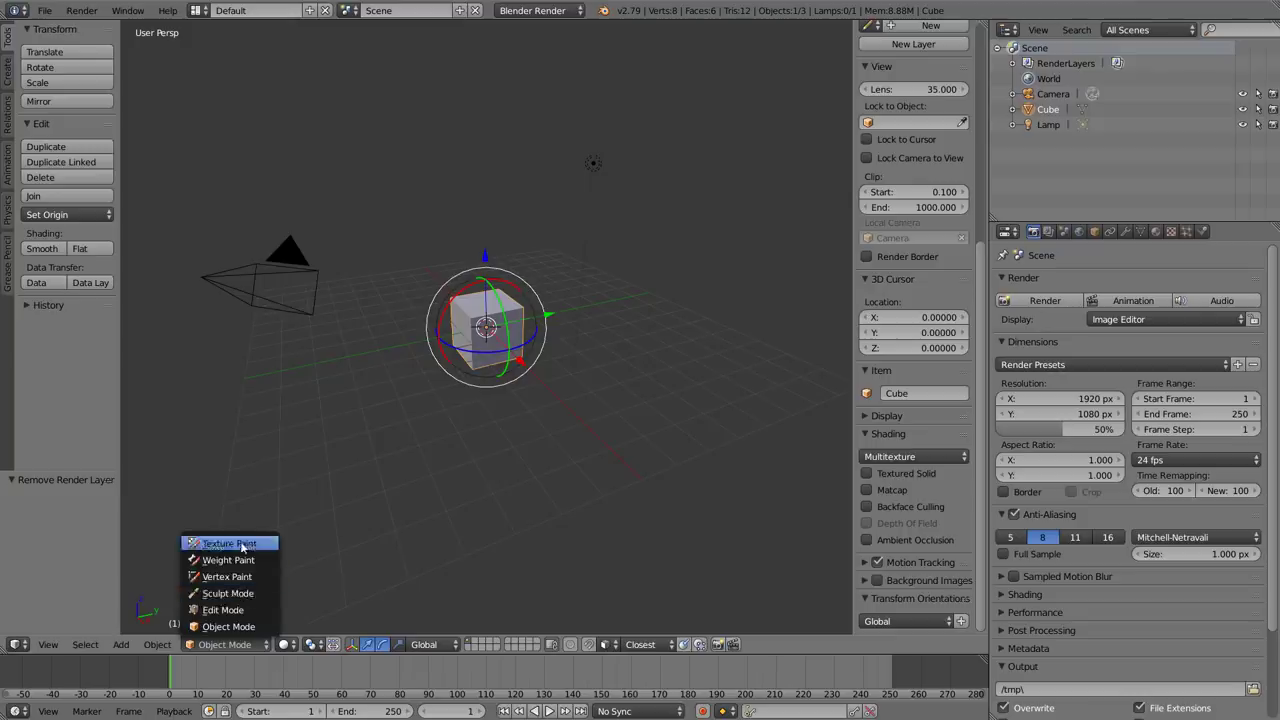
pyautogui.click(238, 593)
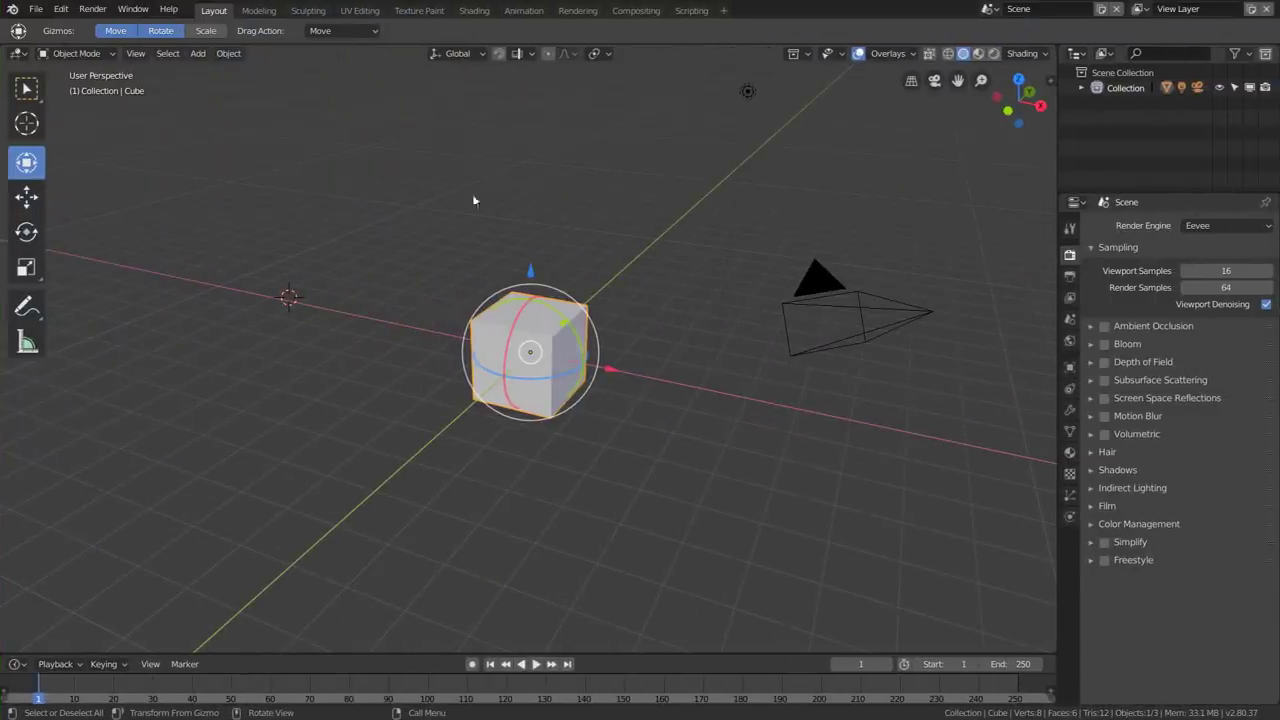
pyautogui.click(80, 53)
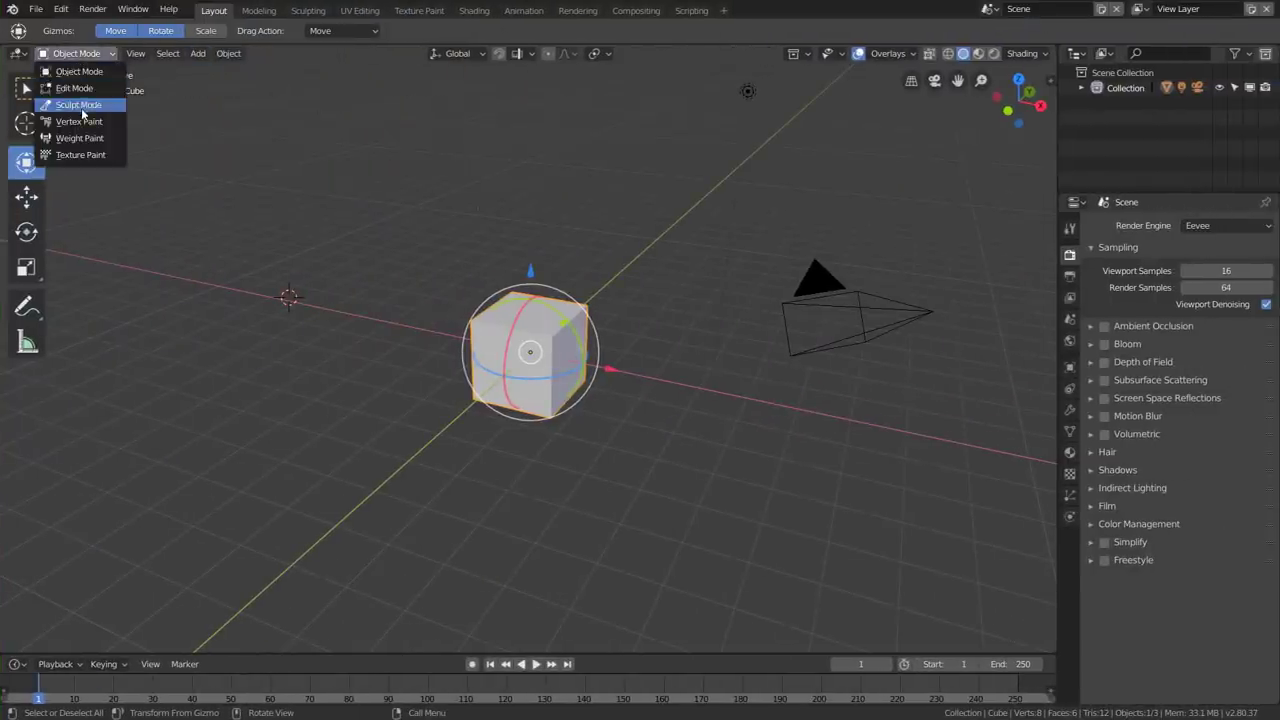
pyautogui.click(82, 106)
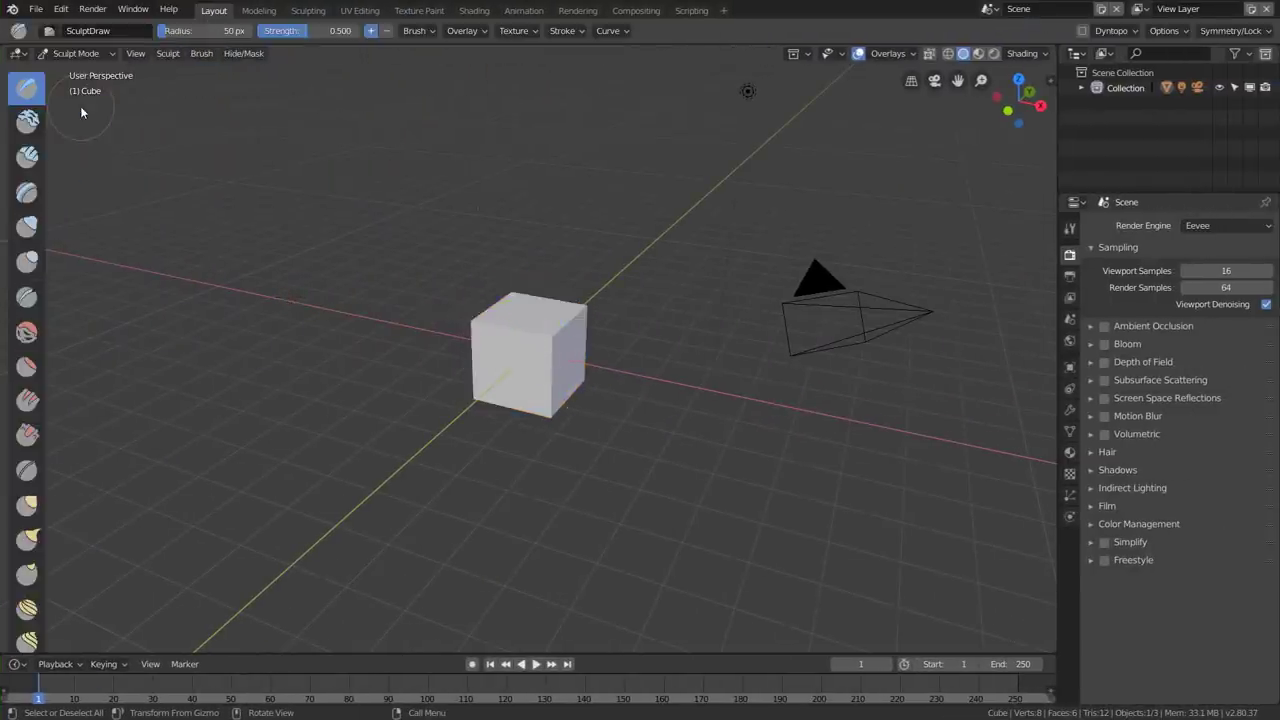
# Step: Make Inflate/Deflate the active brush in 2.80 and show its settings in the Active Tool tab
pyautogui.click(29, 298)
pyautogui.click(31, 262)
pyautogui.click(33, 228)
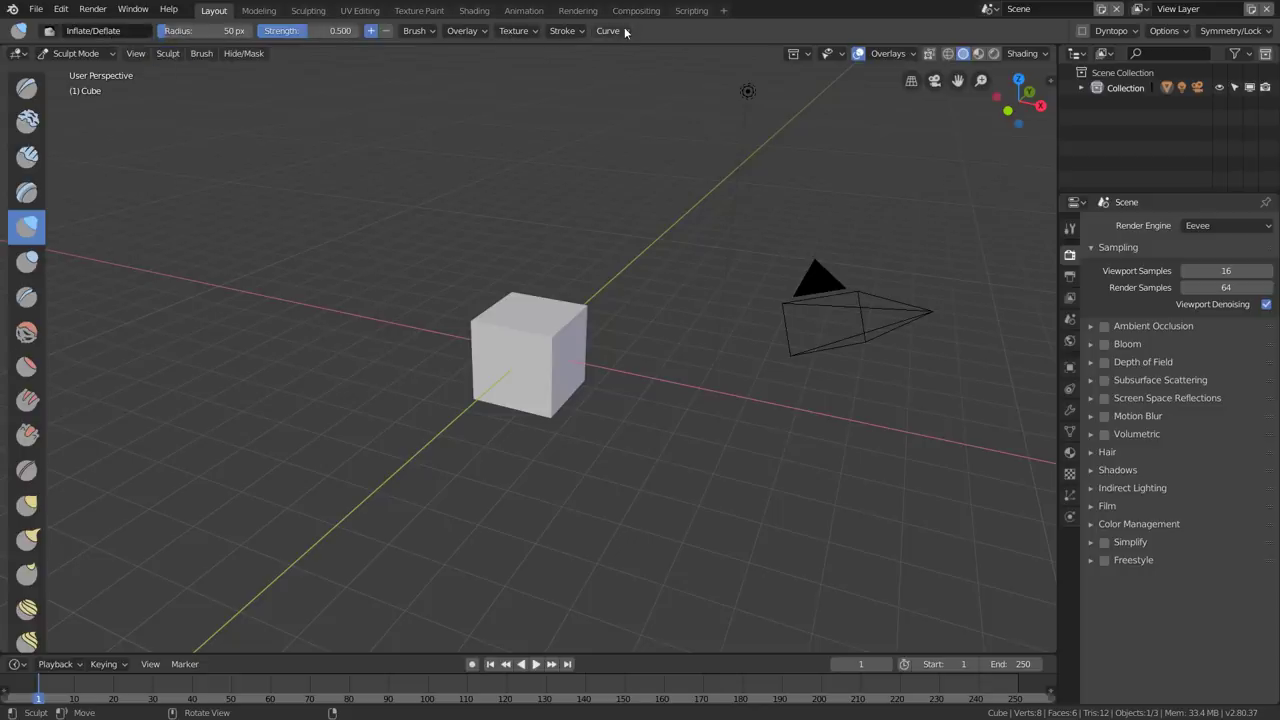
pyautogui.click(1070, 228)
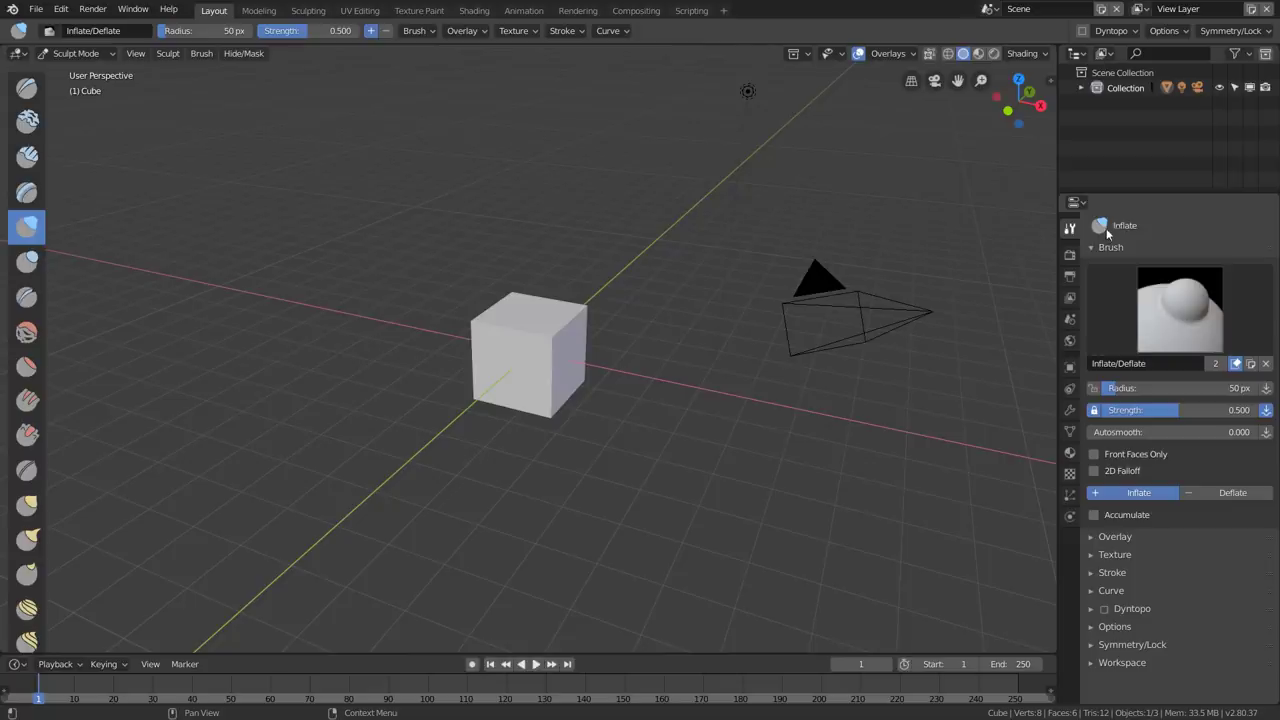
pyautogui.moveTo(1077, 228)
pyautogui.mouseDown()
pyautogui.moveTo(1054, 228)
pyautogui.moveTo(1077, 230)
pyautogui.mouseUp()
pyautogui.moveTo(1085, 229)
pyautogui.mouseDown()
pyautogui.moveTo(1055, 229)
pyautogui.moveTo(1080, 232)
pyautogui.mouseUp()
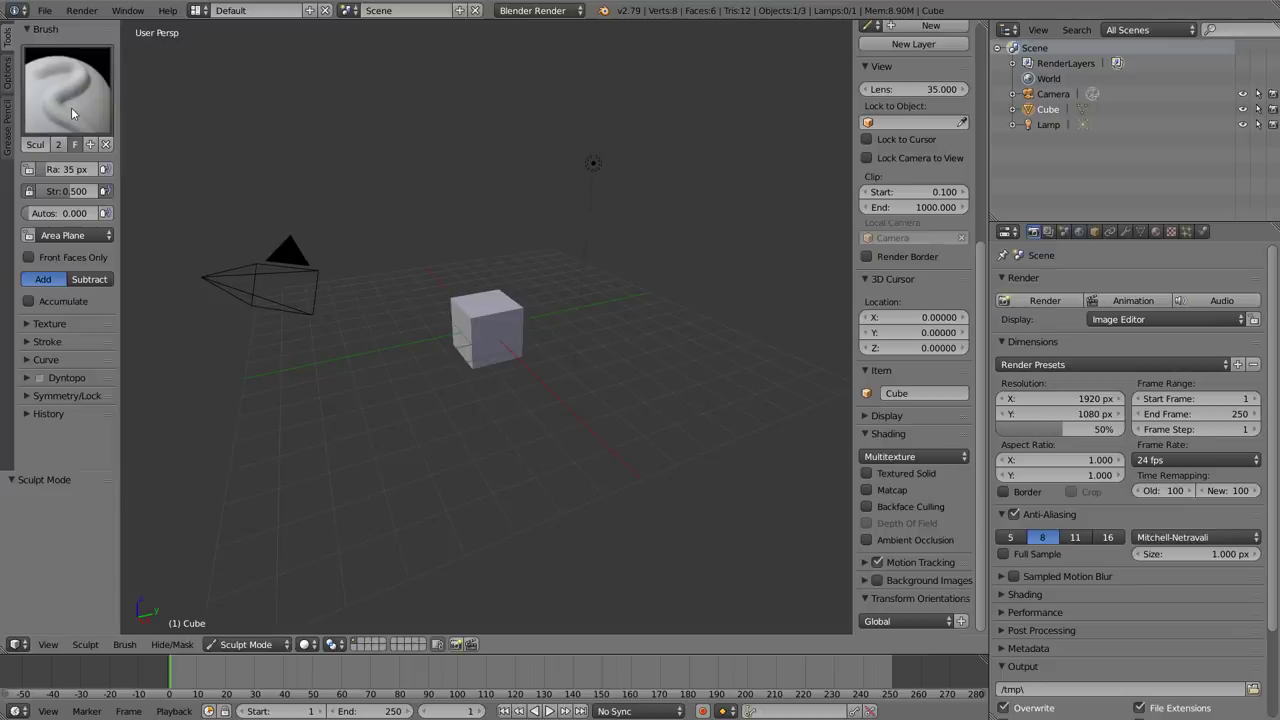
# Step: Return the 2.79 cube to Object Mode and raise it 1.312 along Z
pyautogui.click(246, 644)
pyautogui.click(244, 621)
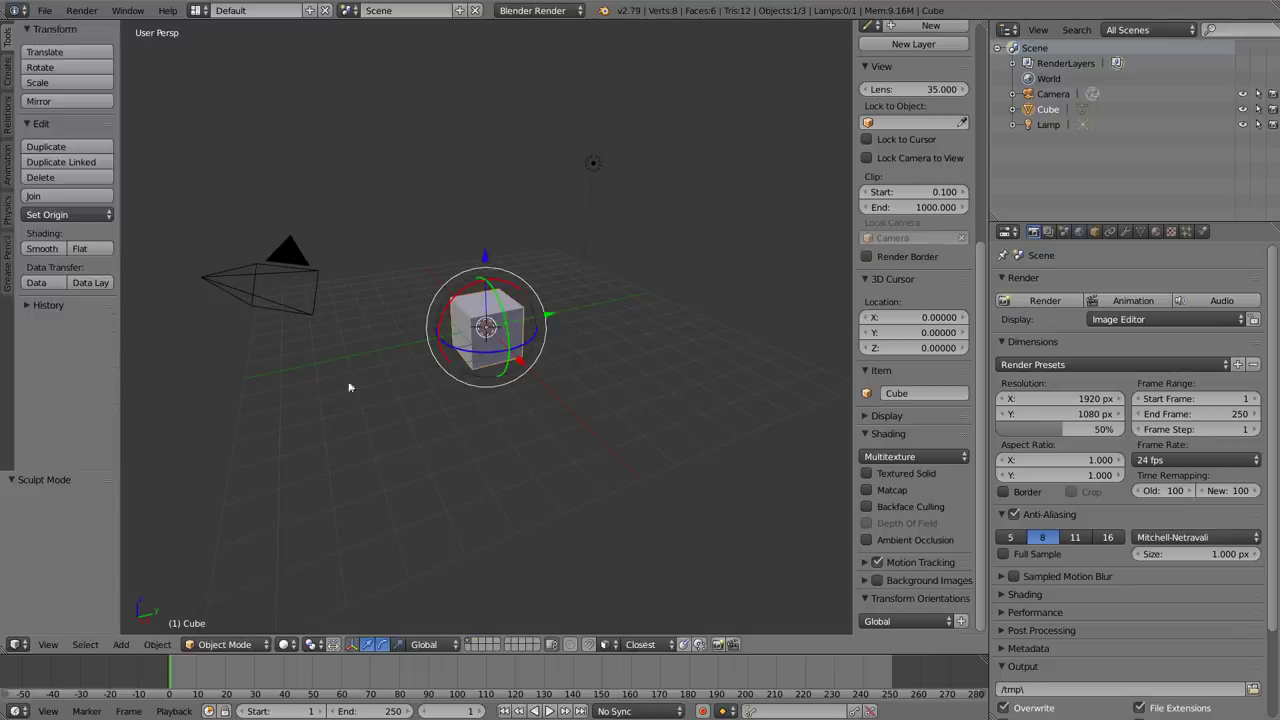
pyautogui.moveTo(486, 258); pyautogui.dragTo(490, 240)
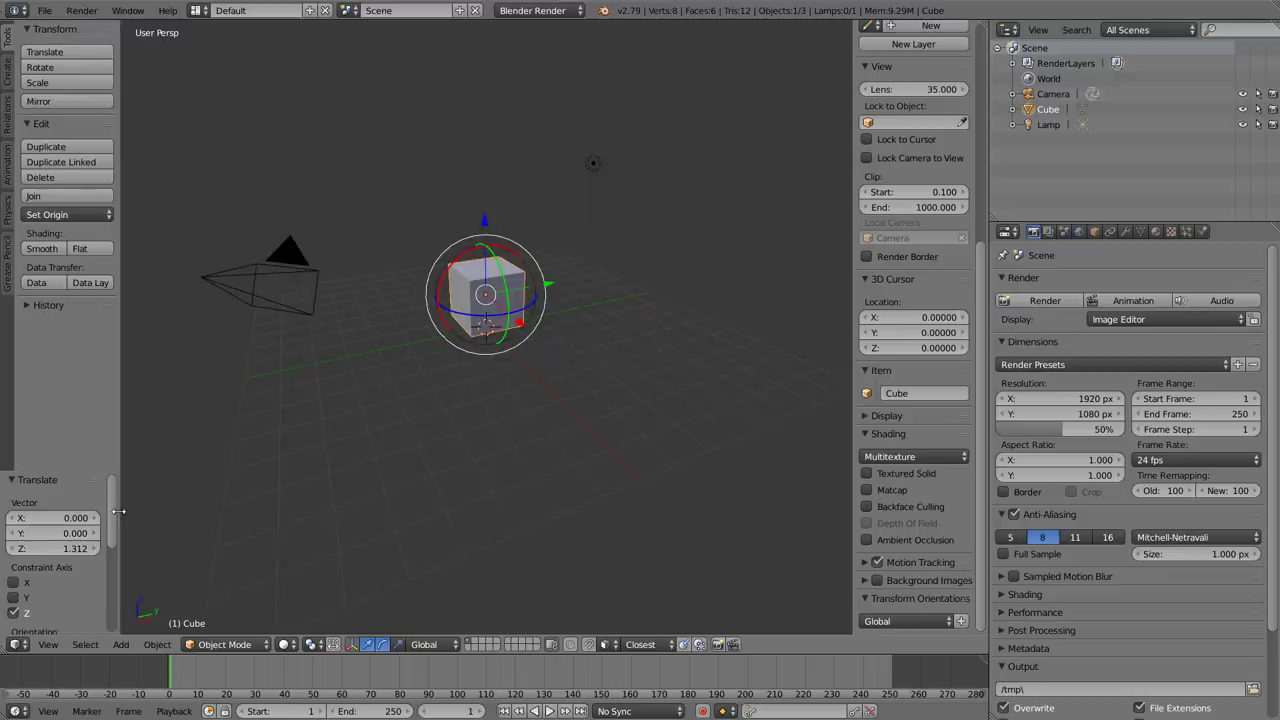
# Step: Widen the 2.79 side tool shelf and scroll through its contents
pyautogui.moveTo(119, 515)
pyautogui.mouseDown()
pyautogui.moveTo(135, 512)
pyautogui.moveTo(127, 594)
pyautogui.mouseUp()
pyautogui.scroll(3, 127, 594)
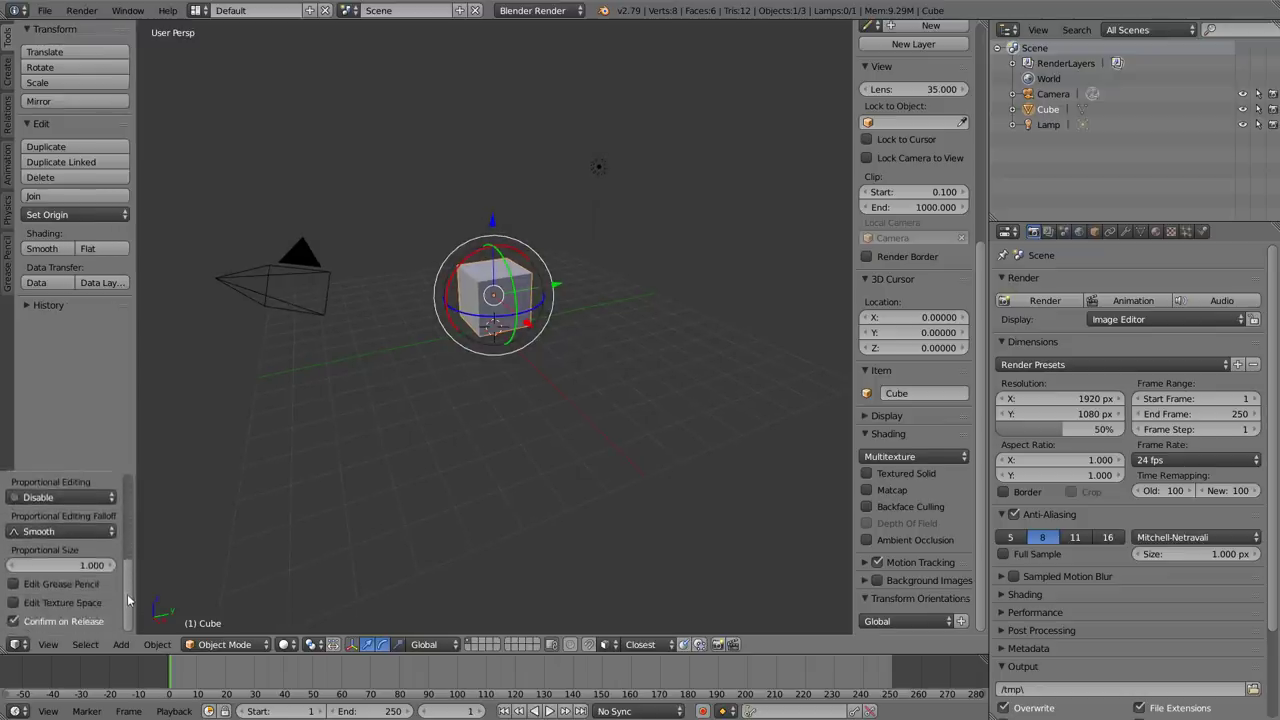
pyautogui.scroll(3, 127, 594)
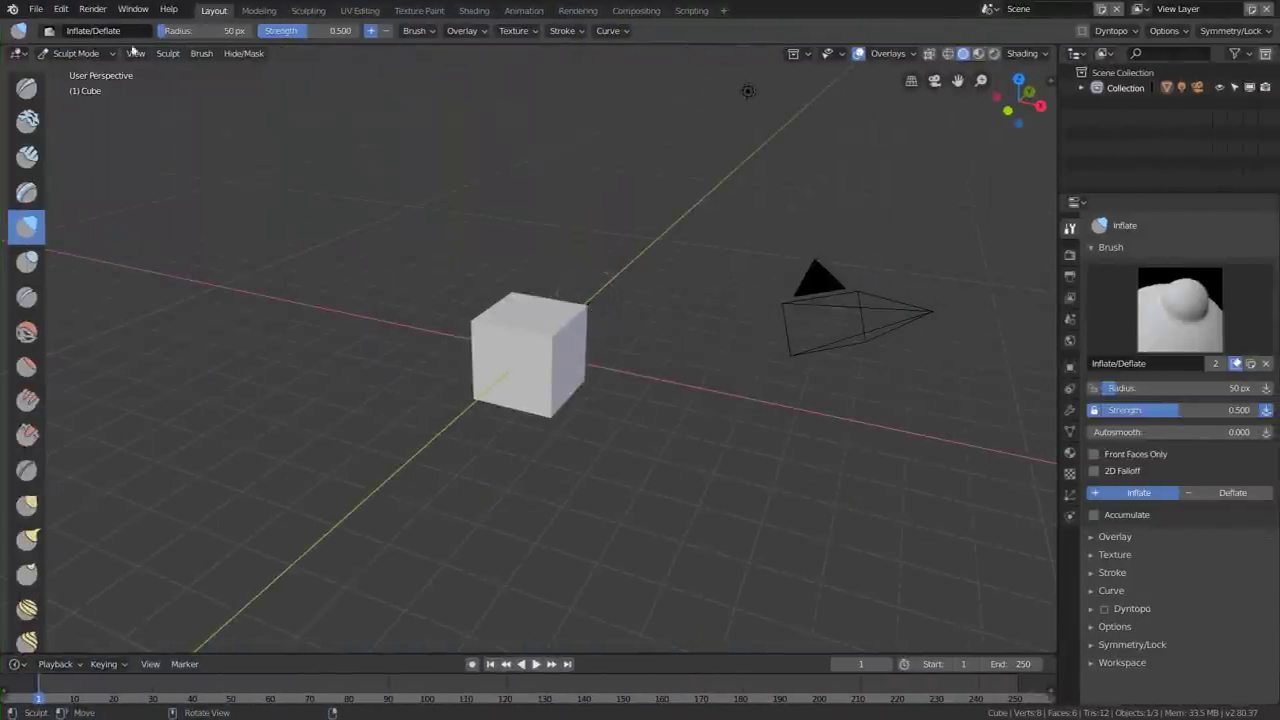
# Step: Return the 2.80 cube to Object Mode and move it up and down along Z
pyautogui.click(85, 53)
pyautogui.click(86, 72)
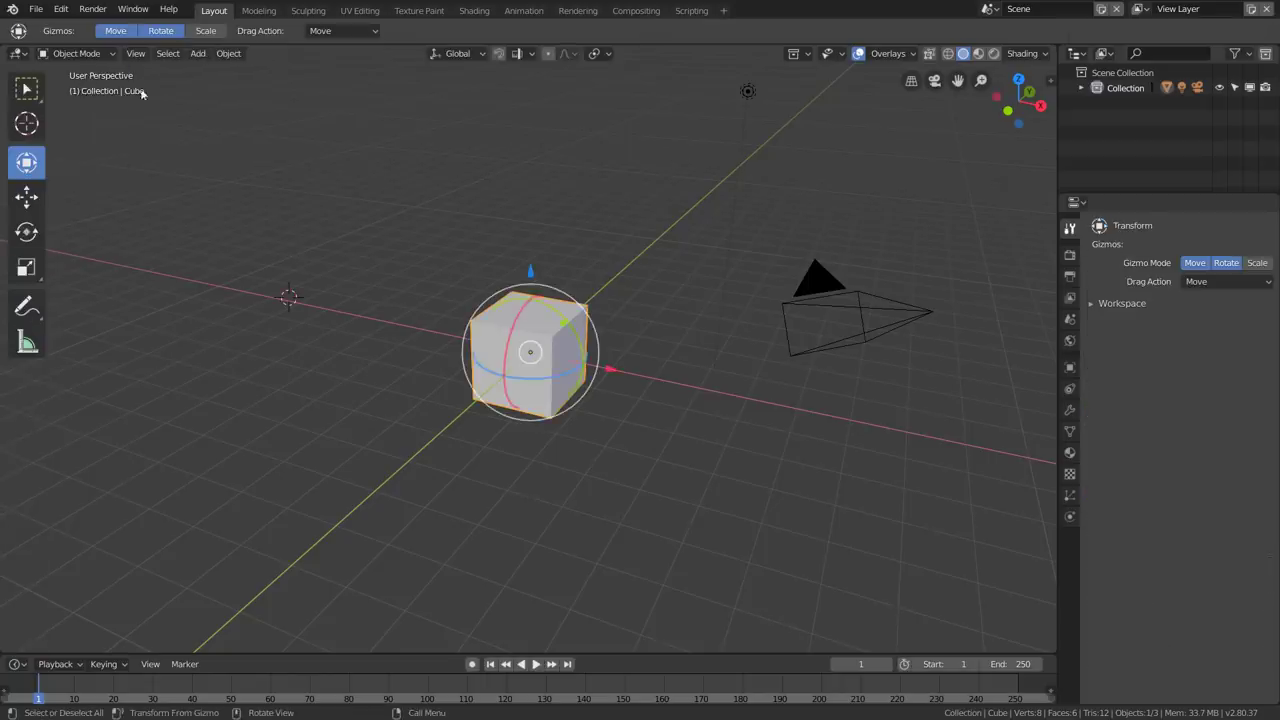
pyautogui.moveTo(528, 267); pyautogui.dragTo(528, 218)
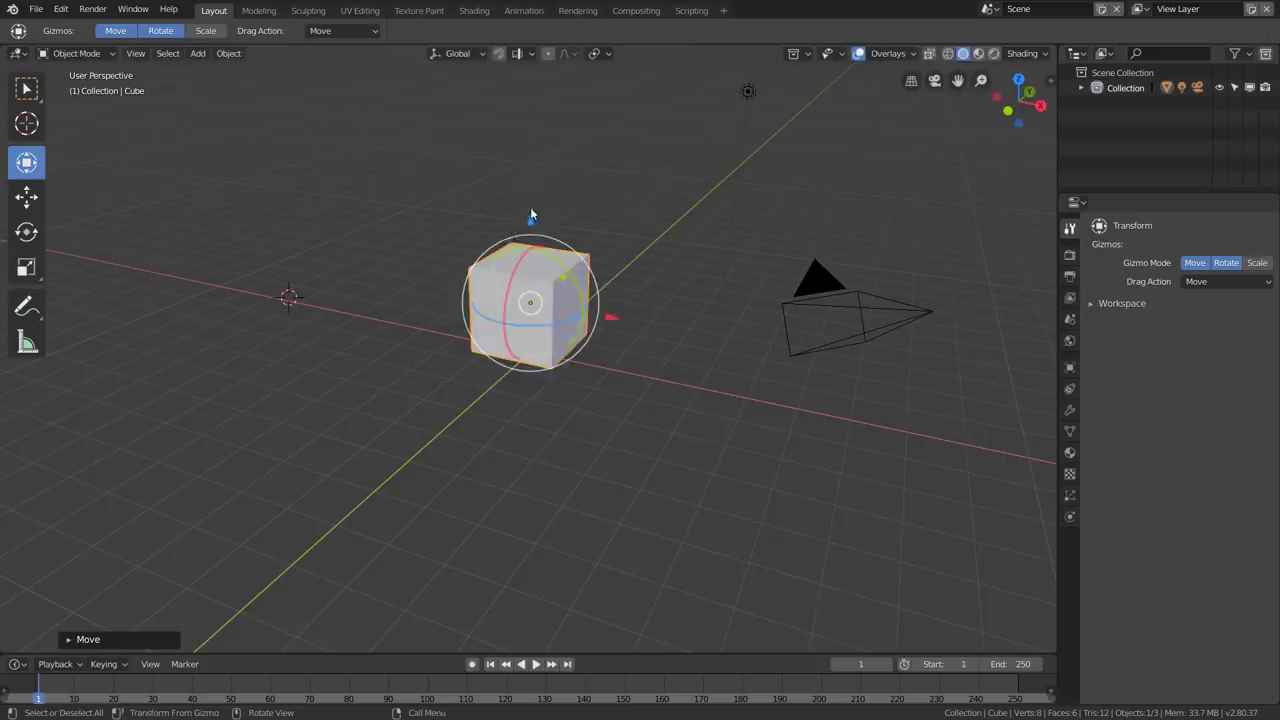
pyautogui.moveTo(530, 215); pyautogui.dragTo(530, 245)
pyautogui.click(68, 640)
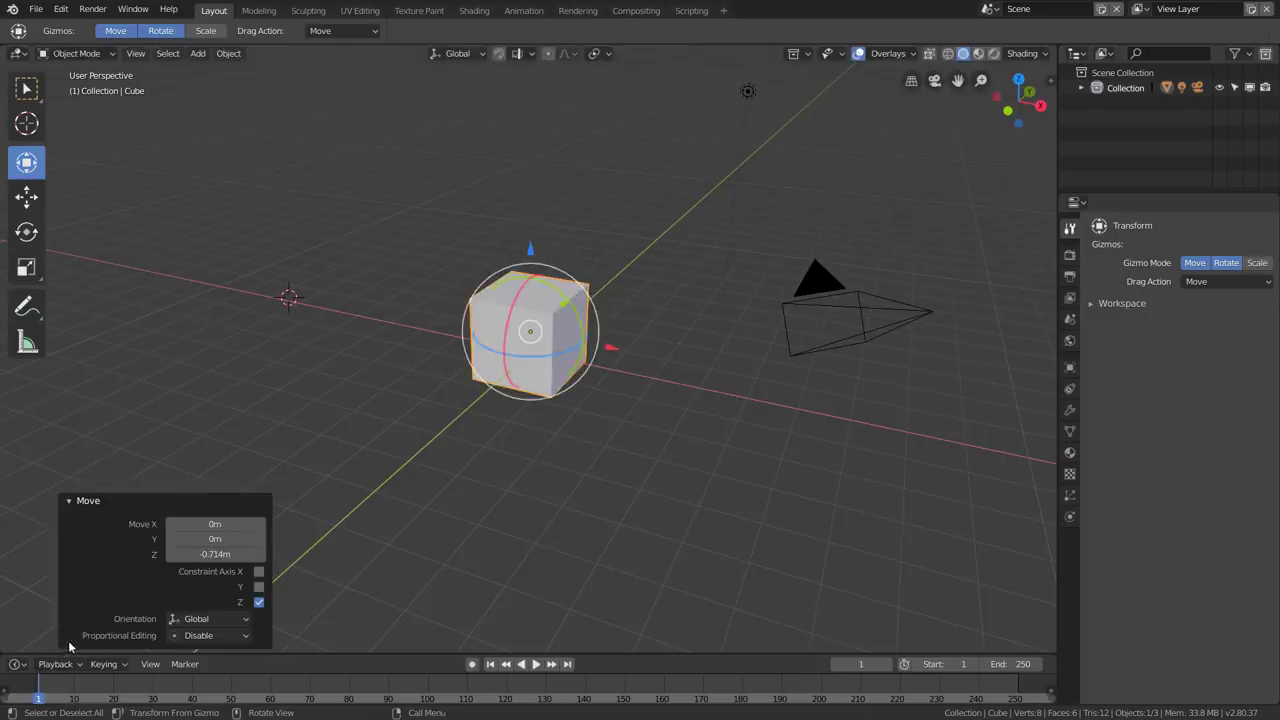
pyautogui.click(68, 500)
pyautogui.moveTo(530, 252); pyautogui.dragTo(530, 257)
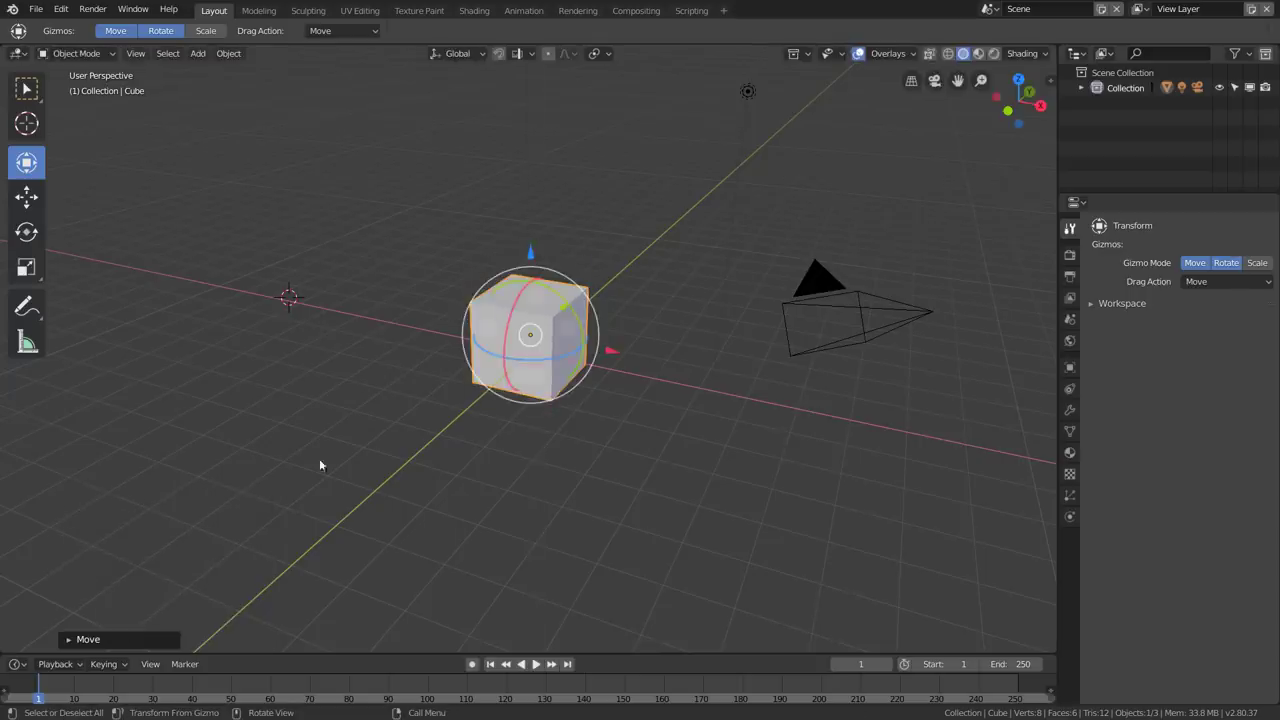
# Step: Set the move offsets to X -0.96m, Y 1.06m, Z 0.926m with X and Y axes constrained
pyautogui.click(72, 640)
pyautogui.moveTo(214, 524)
pyautogui.mouseDown()
pyautogui.moveTo(232, 524)
pyautogui.moveTo(218, 554)
pyautogui.mouseUp()
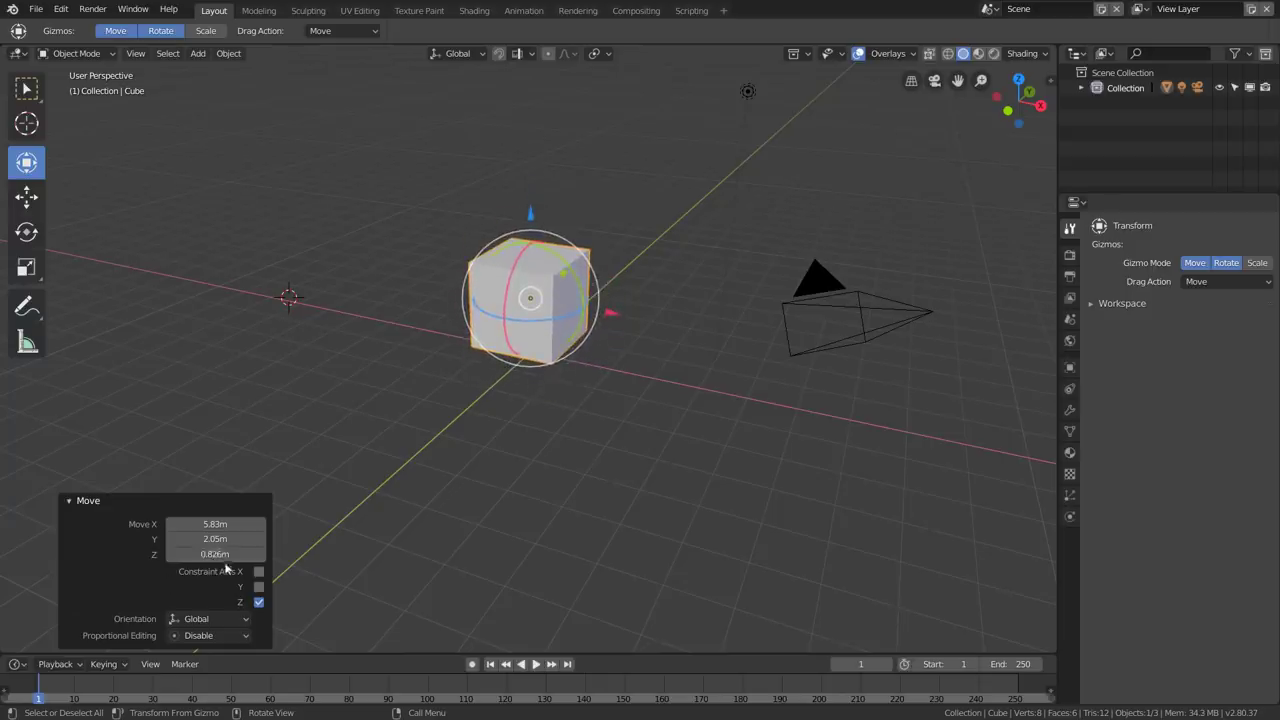
pyautogui.moveTo(218, 554); pyautogui.dragTo(210, 554)
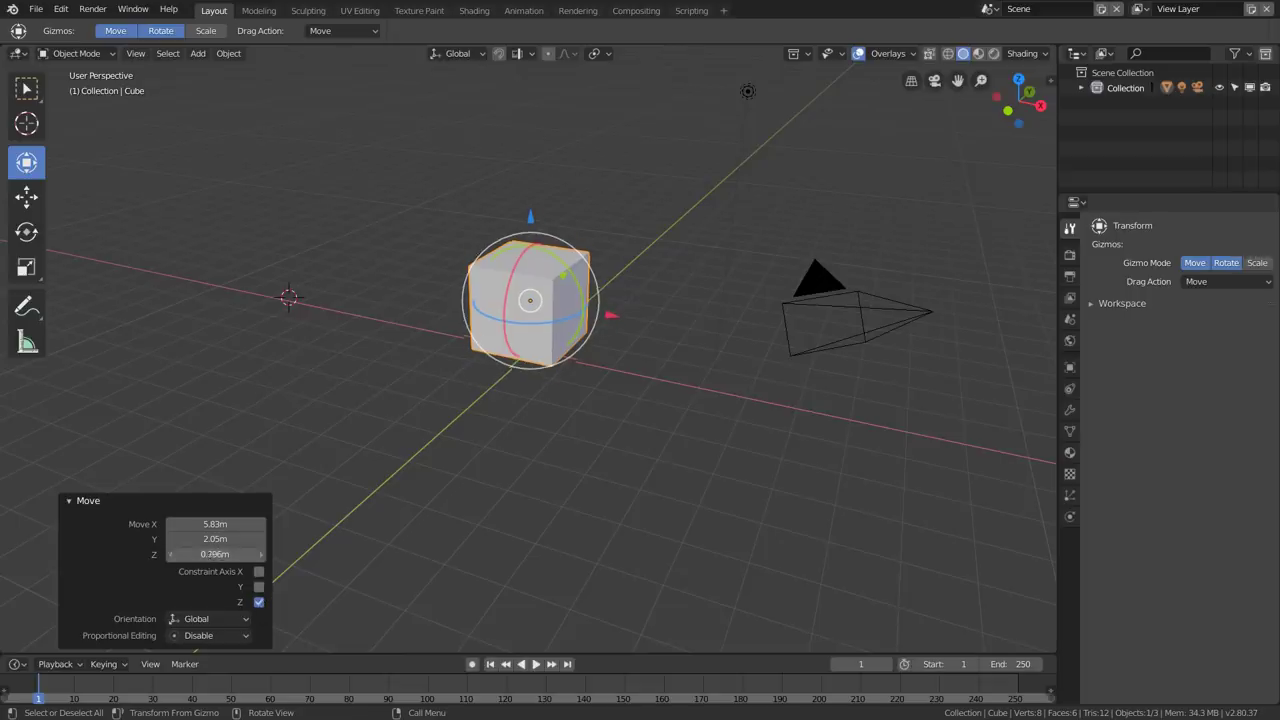
pyautogui.click(259, 571)
pyautogui.click(259, 586)
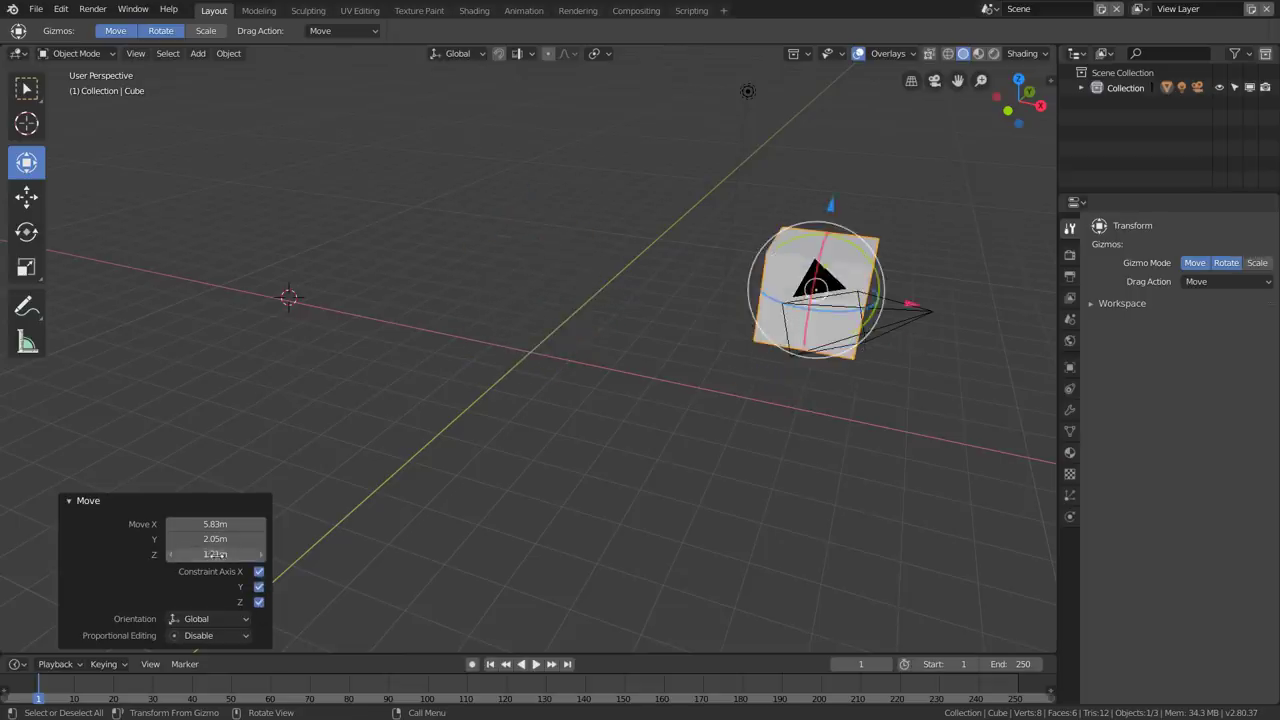
pyautogui.moveTo(215, 554)
pyautogui.mouseDown()
pyautogui.moveTo(215, 524)
pyautogui.moveTo(239, 541)
pyautogui.mouseUp()
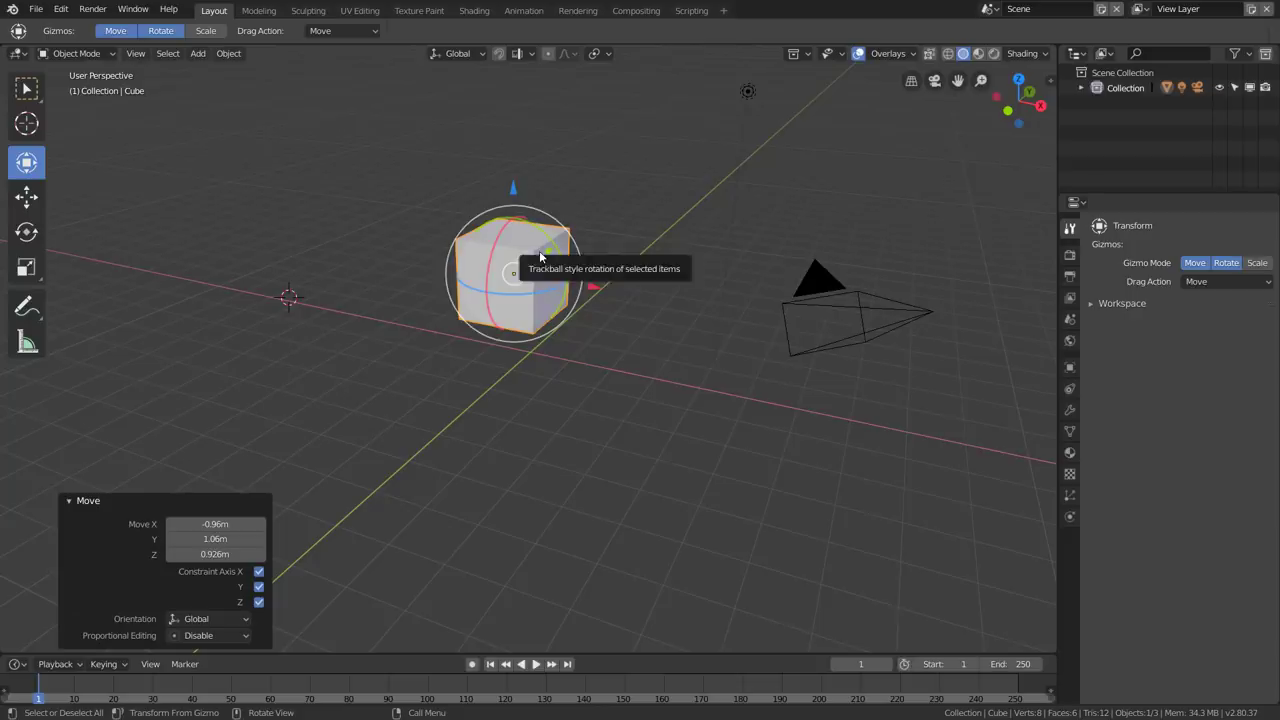
# Step: Put the 2.80 cube in Edit Mode, make Extrude Region active, and browse the Mesh menu
pyautogui.press('Tab')
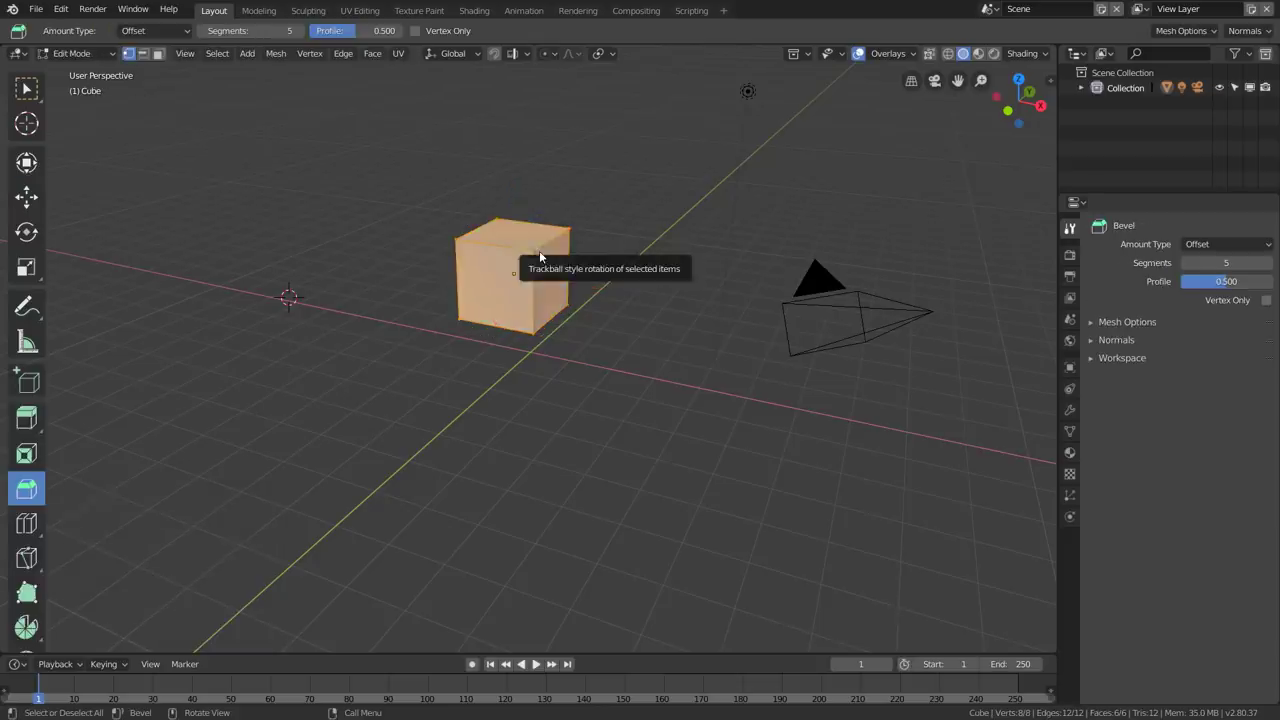
pyautogui.click(29, 422)
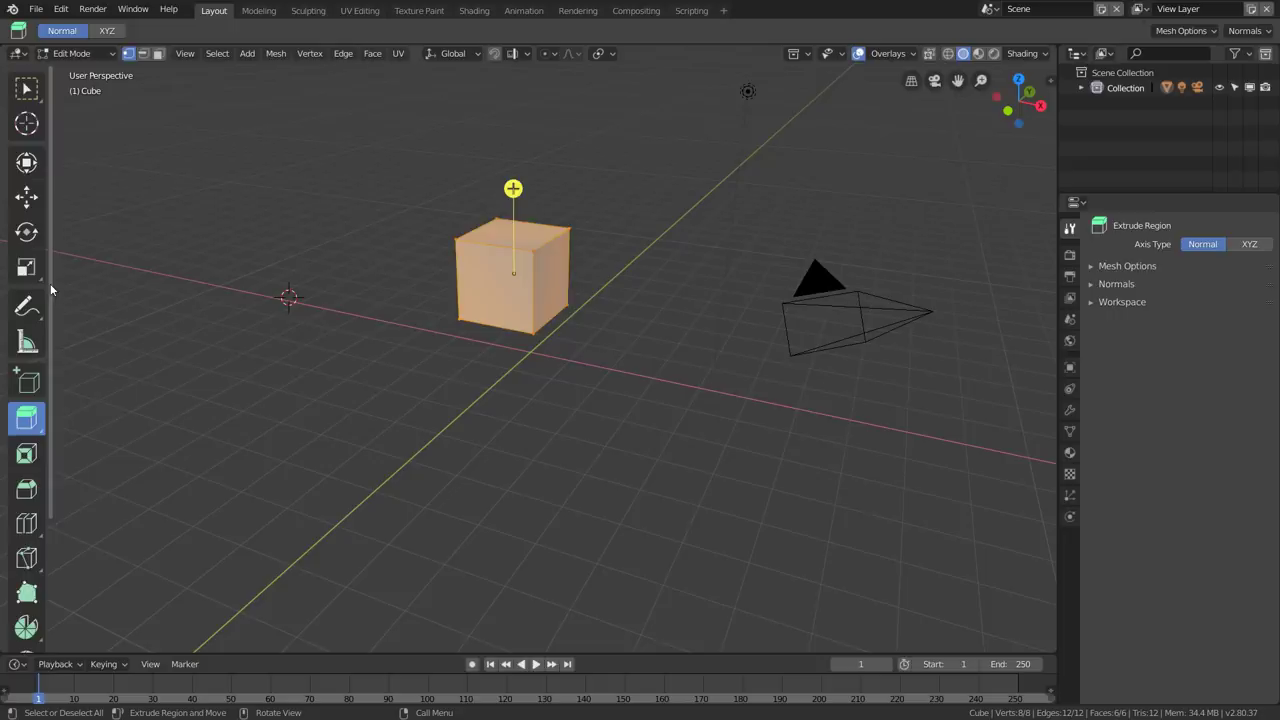
pyautogui.click(279, 56)
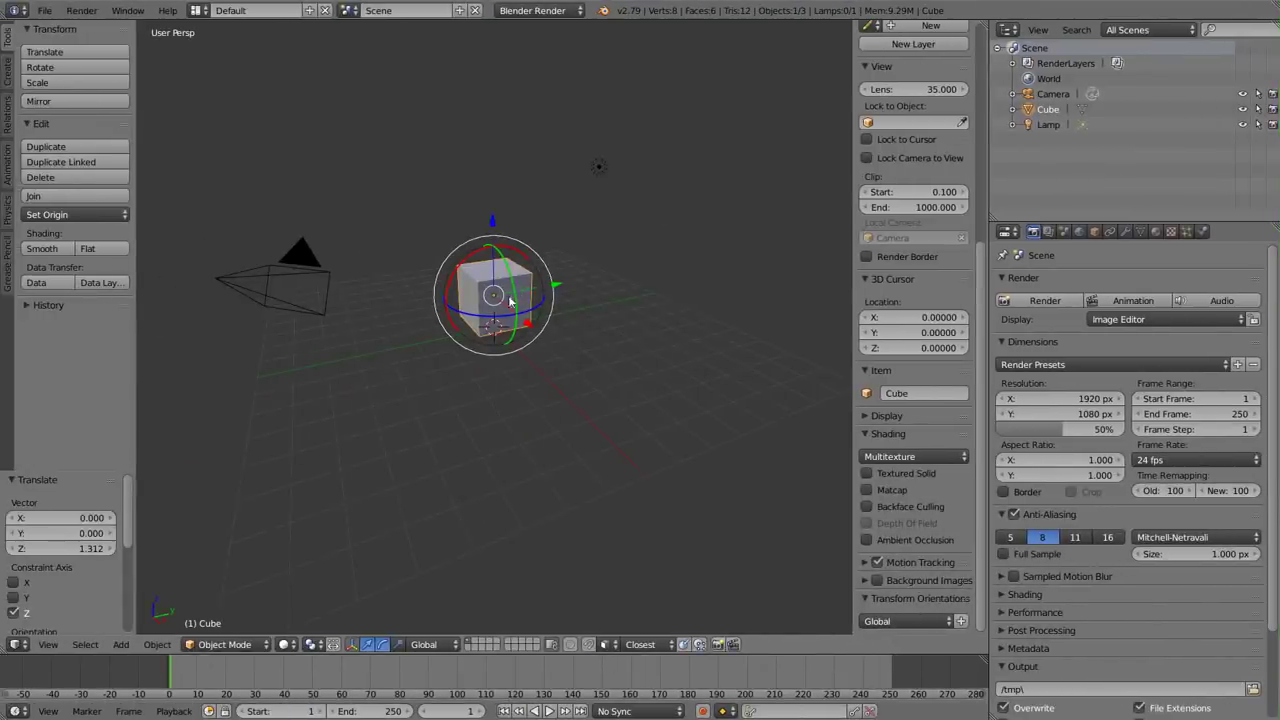
# Step: Enter Edit Mode on the 2.79 cube and show its Mesh operations menu
pyautogui.moveTo(520, 298); pyautogui.dragTo(429, 452, button='middle')
pyautogui.press('Tab')
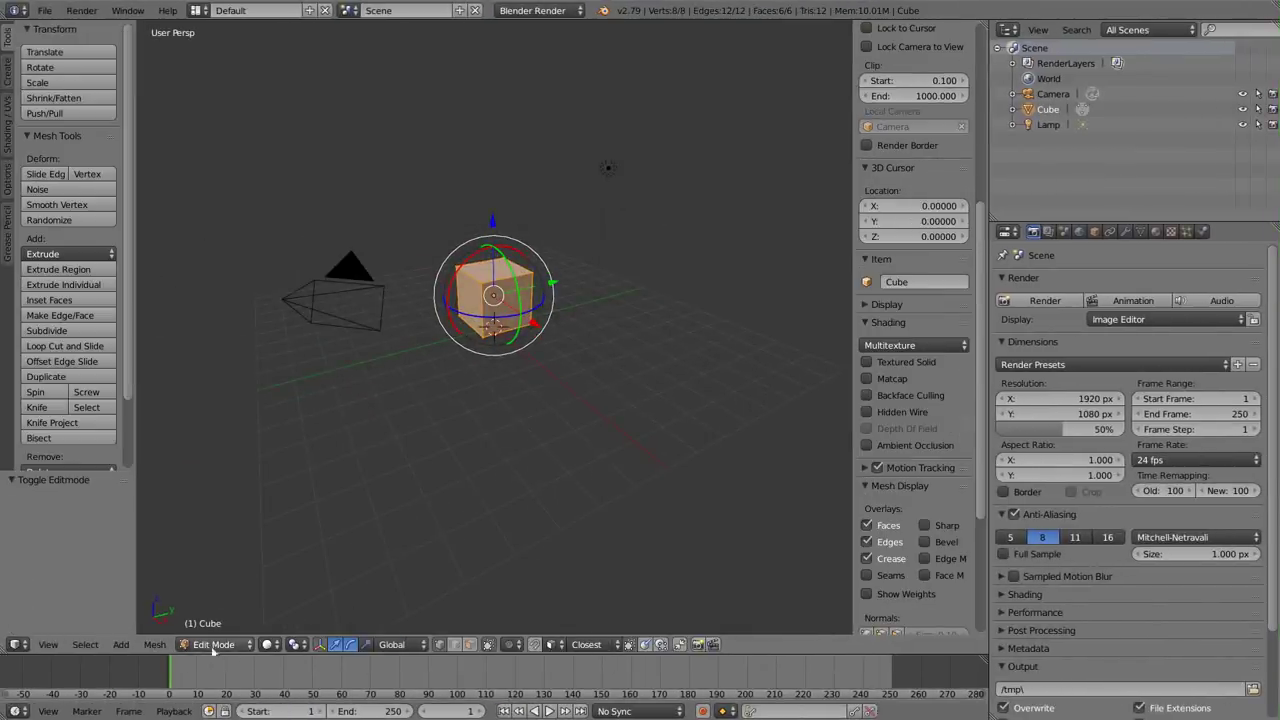
pyautogui.click(155, 645)
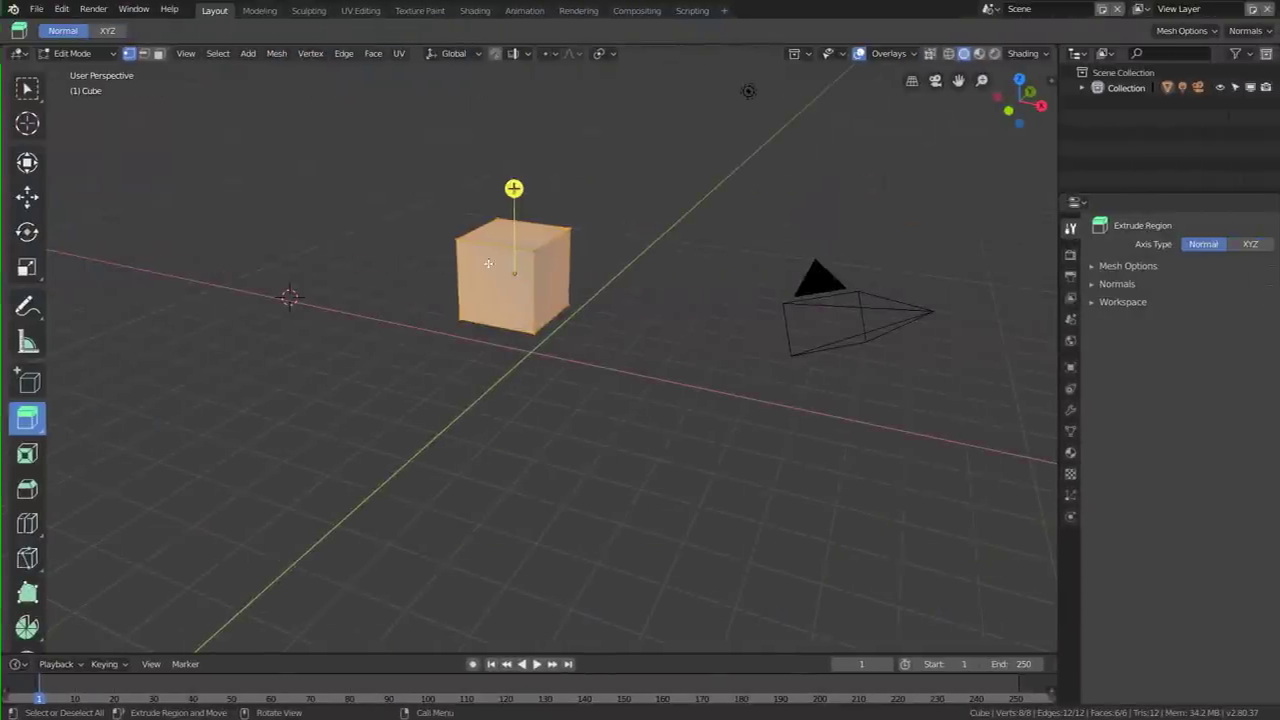
# Step: Browse the 2.80 Mesh, Vertex and Edge operation menus
pyautogui.click(279, 56)
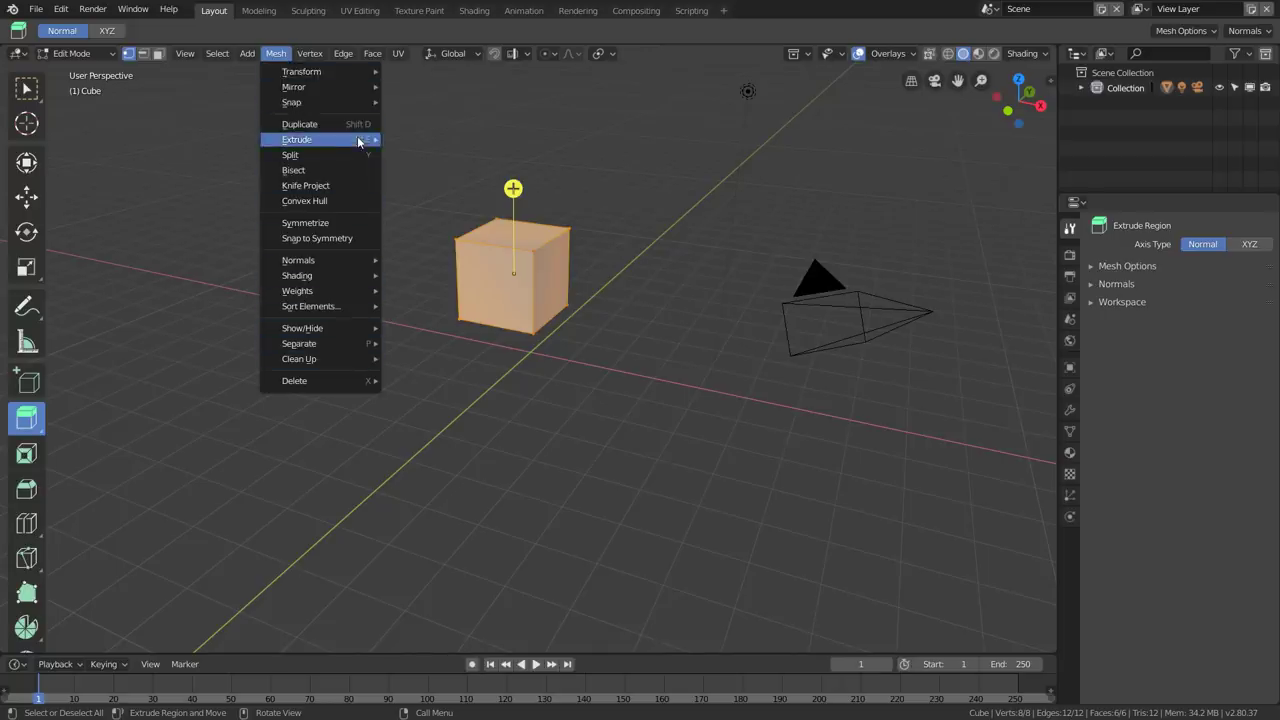
pyautogui.moveTo(310, 53)
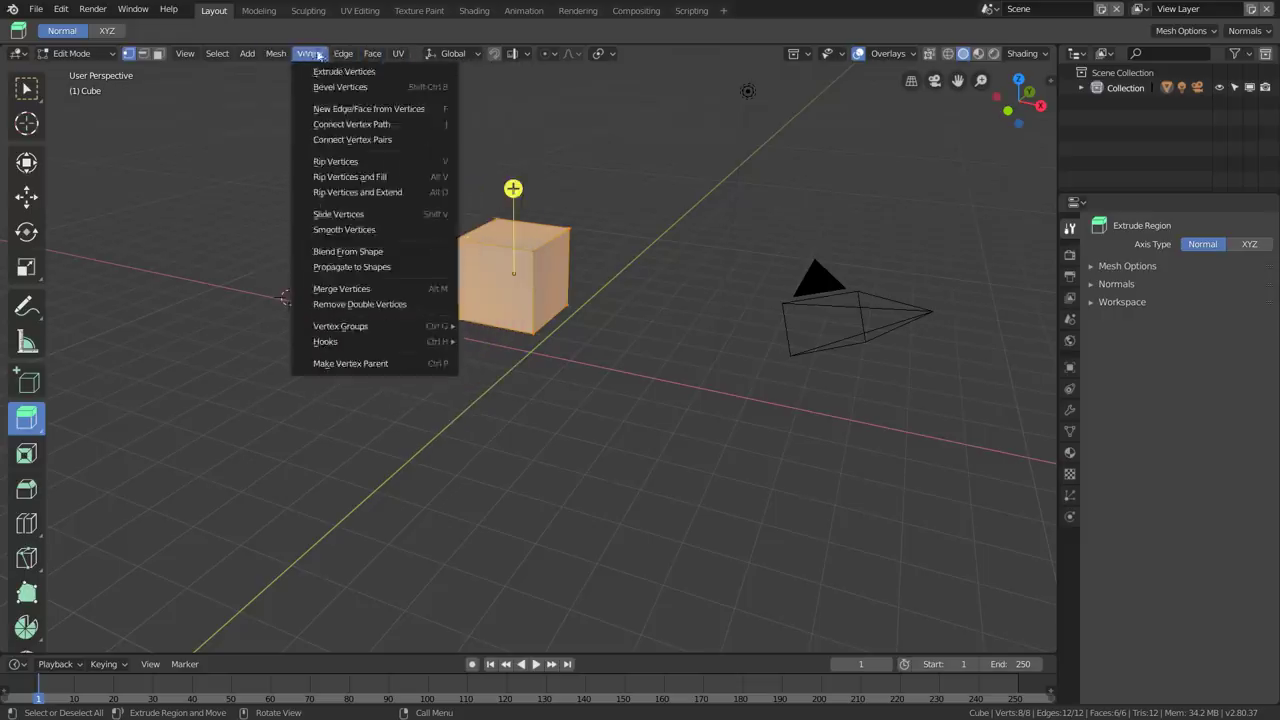
pyautogui.click(309, 54)
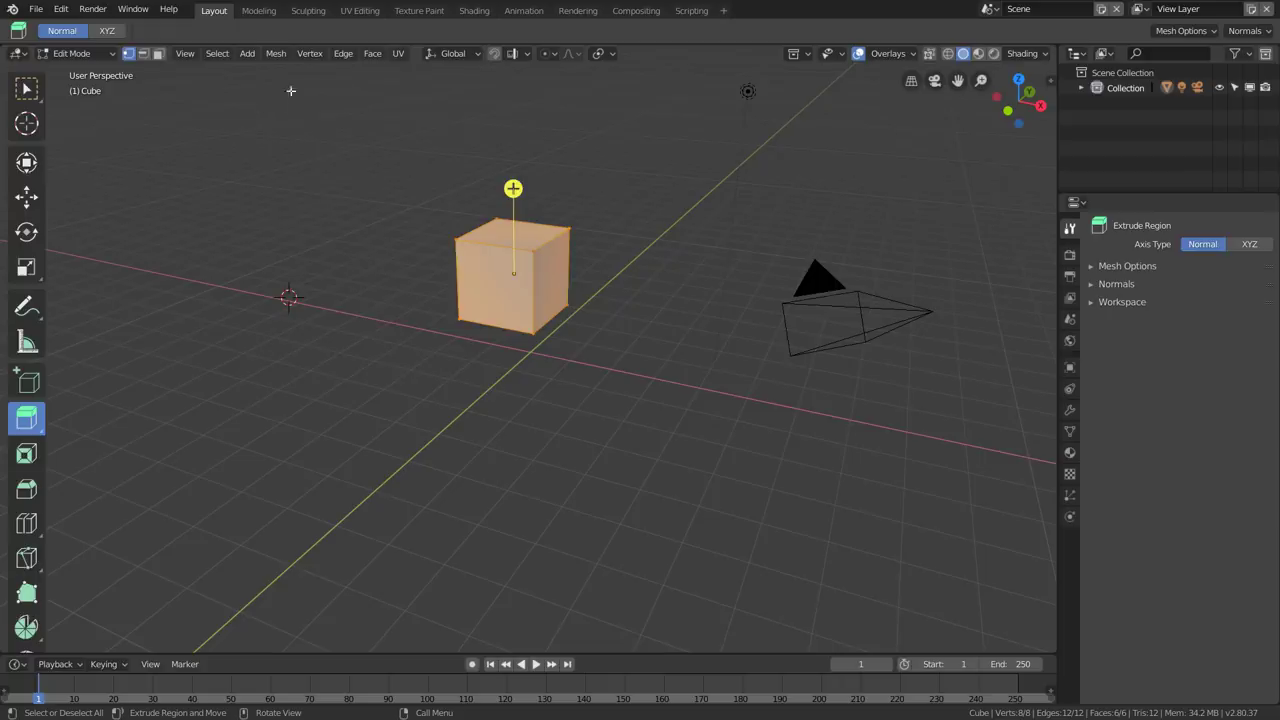
pyautogui.click(316, 57)
# Step: Switch to face select mode and select only the cube's top face
pyautogui.moveTo(343, 53)
pyautogui.click(143, 53)
pyautogui.click(157, 54)
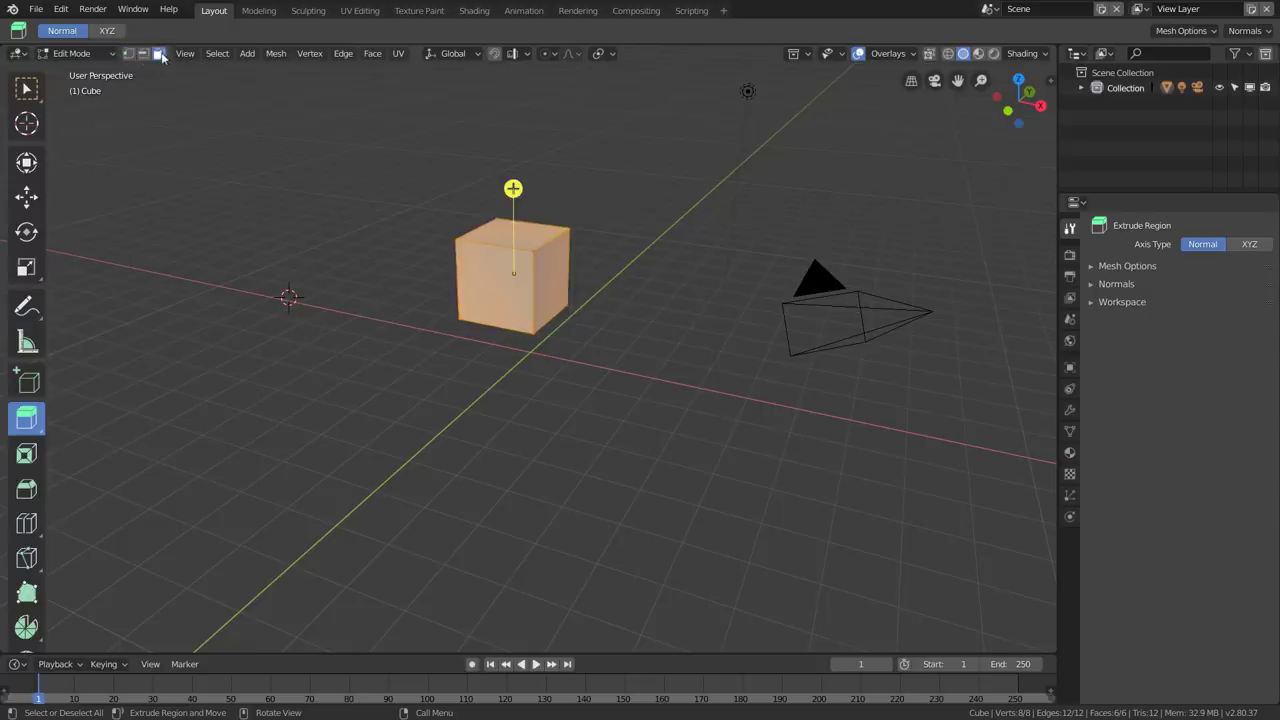
pyautogui.click(525, 230)
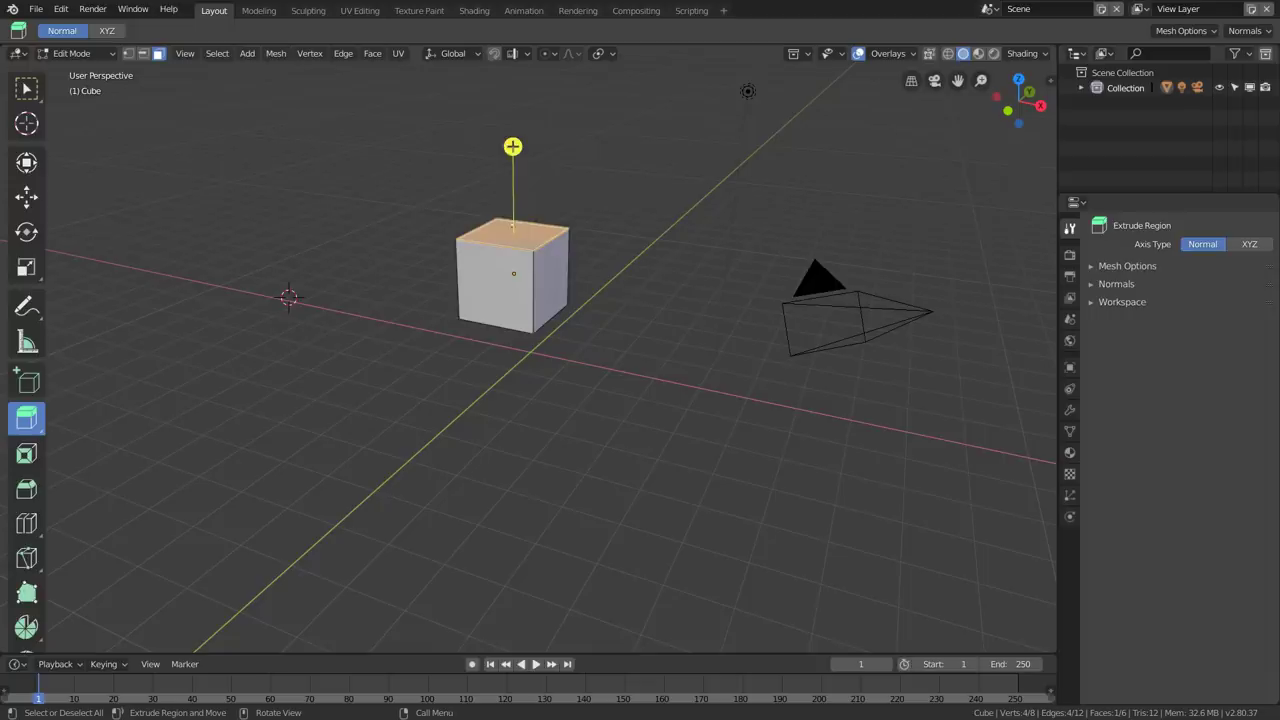
# Step: Extrude the cube's right face outward into a new block
pyautogui.click(553, 285)
pyautogui.click(487, 293)
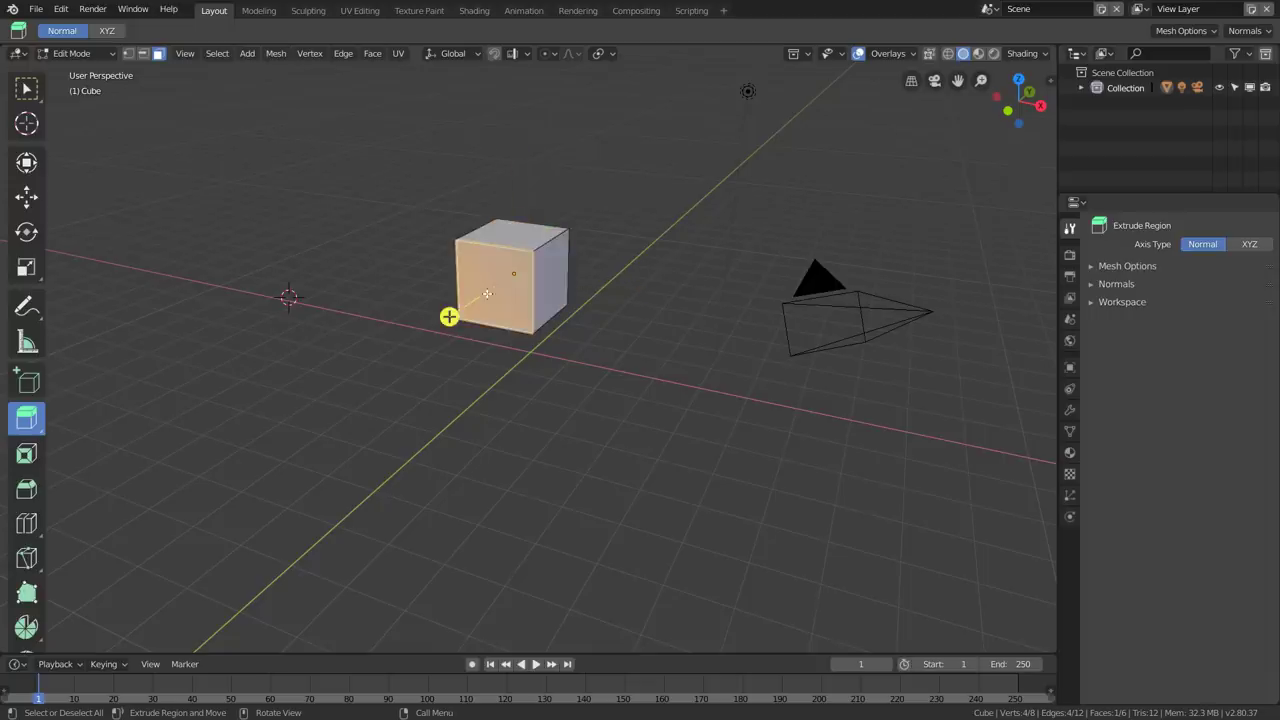
pyautogui.click(565, 284)
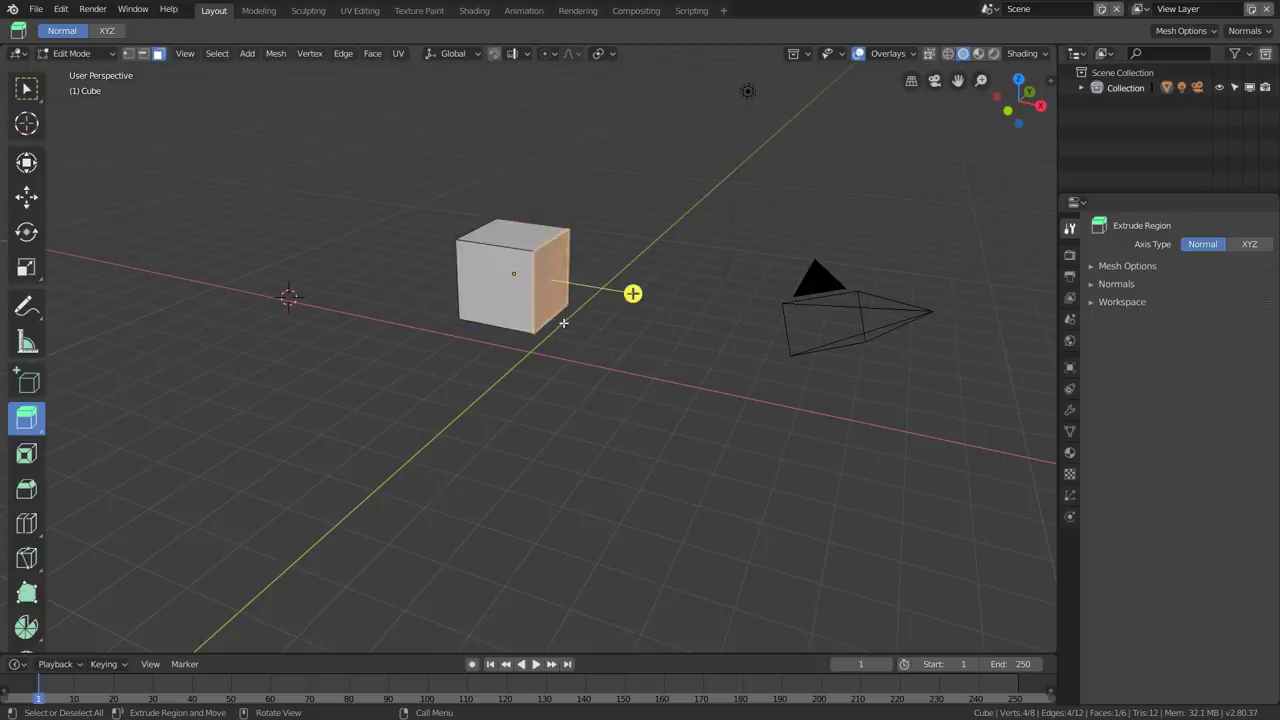
pyautogui.moveTo(632, 293); pyautogui.dragTo(720, 315)
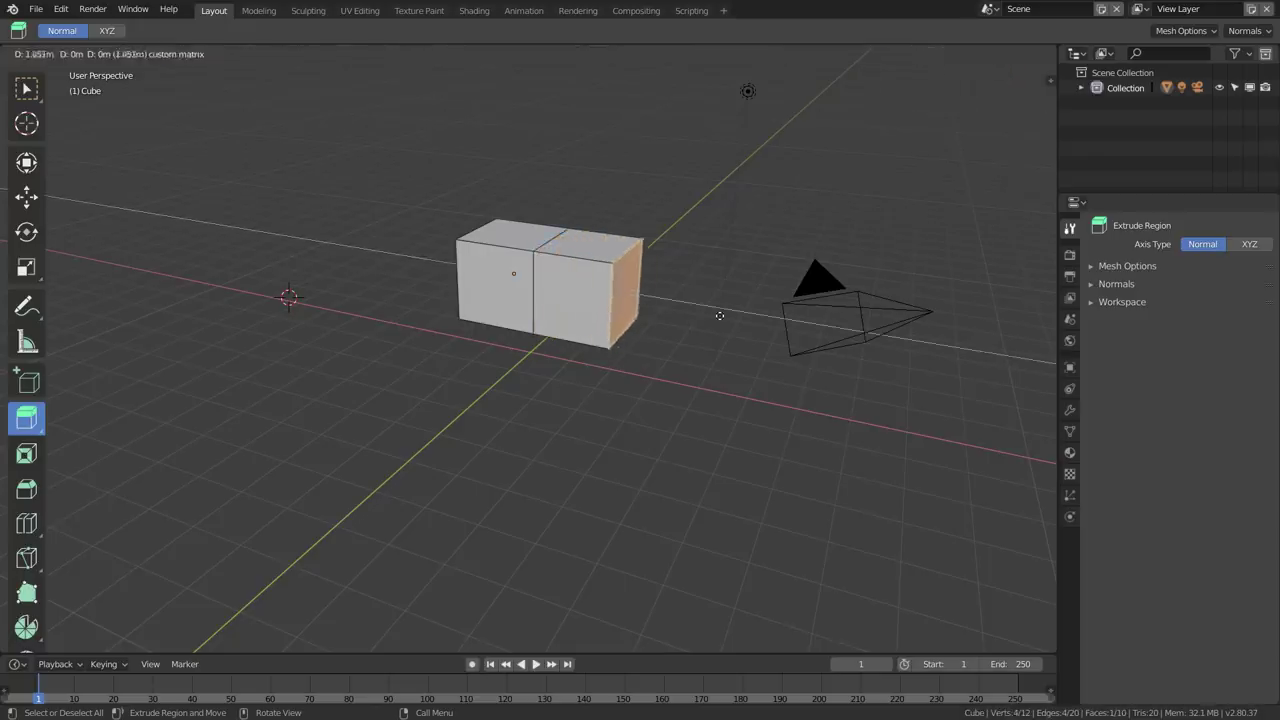
pyautogui.click(610, 250)
# Step: Extrude the new block's top face upward, then its side face right by 0.637 m
pyautogui.moveTo(600, 157)
pyautogui.mouseDown()
pyautogui.moveTo(606, 55)
pyautogui.moveTo(606, 80)
pyautogui.mouseUp()
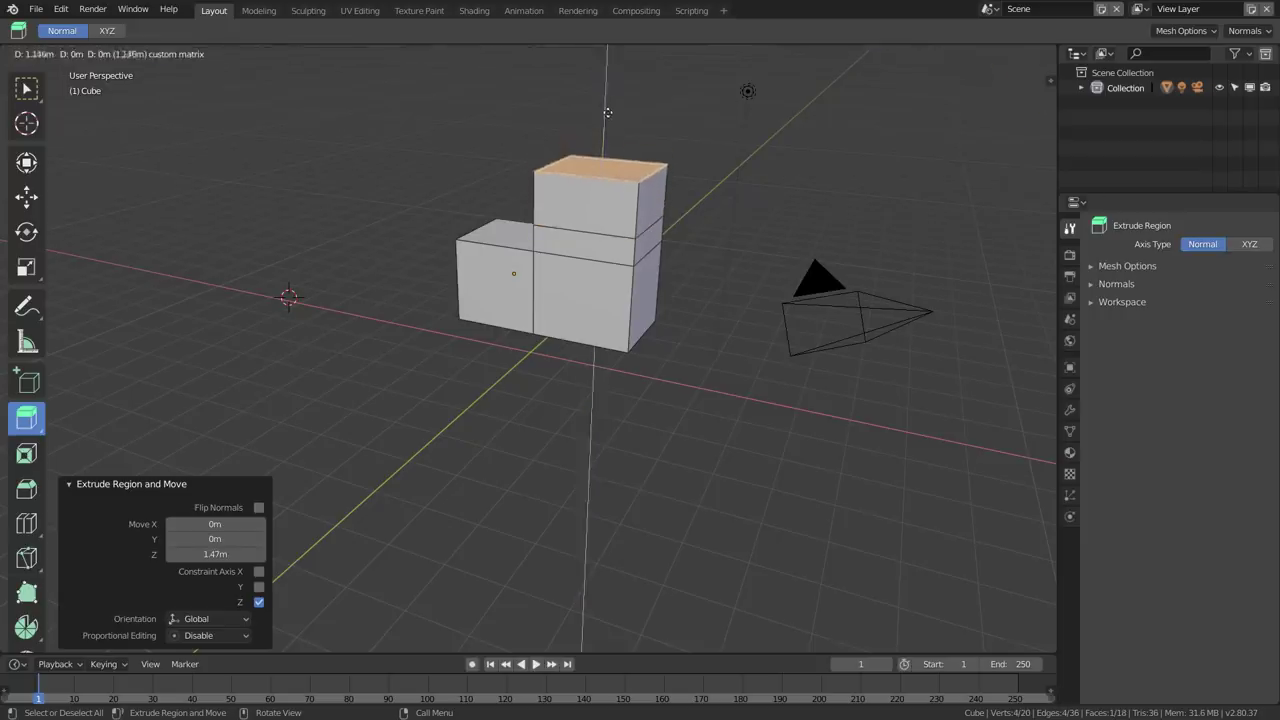
pyautogui.click(654, 202)
pyautogui.moveTo(737, 211); pyautogui.dragTo(888, 228)
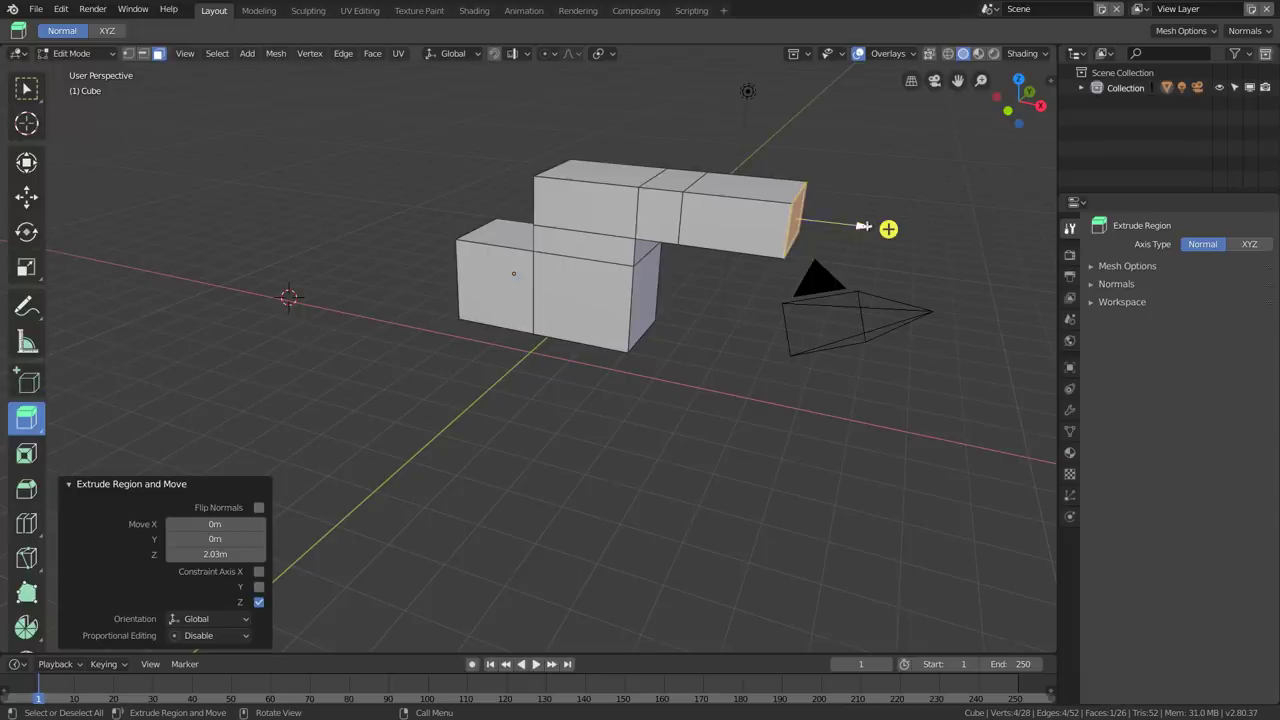
pyautogui.moveTo(860, 229); pyautogui.dragTo(747, 235)
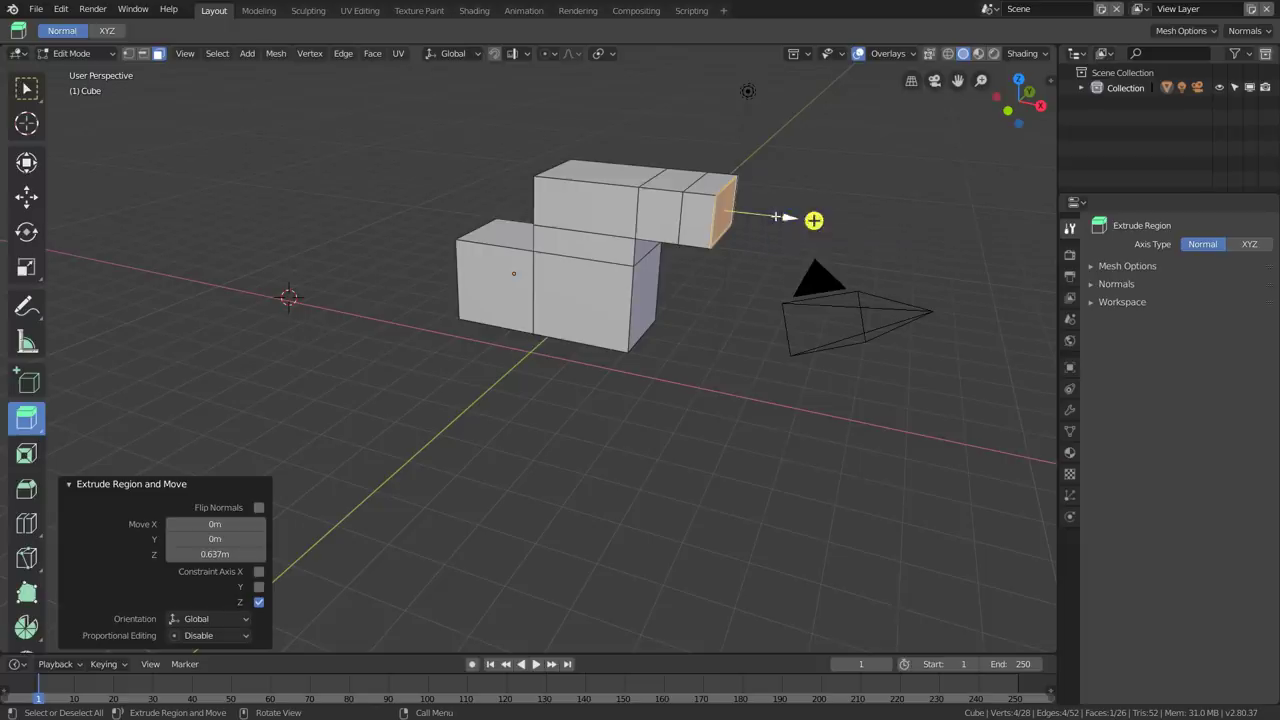
pyautogui.click(69, 485)
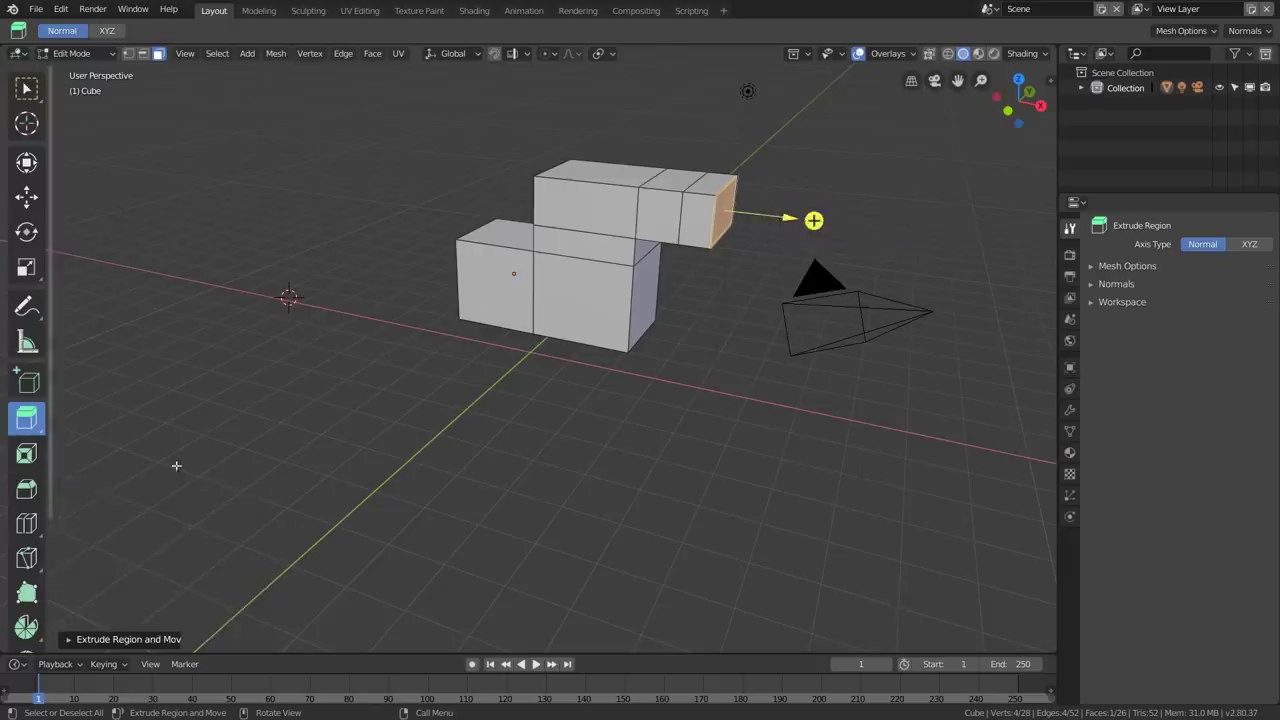
# Step: Deselect the extruded faces and switch the L-shaped mesh back to Object Mode
pyautogui.click(103, 69)
pyautogui.click(93, 53)
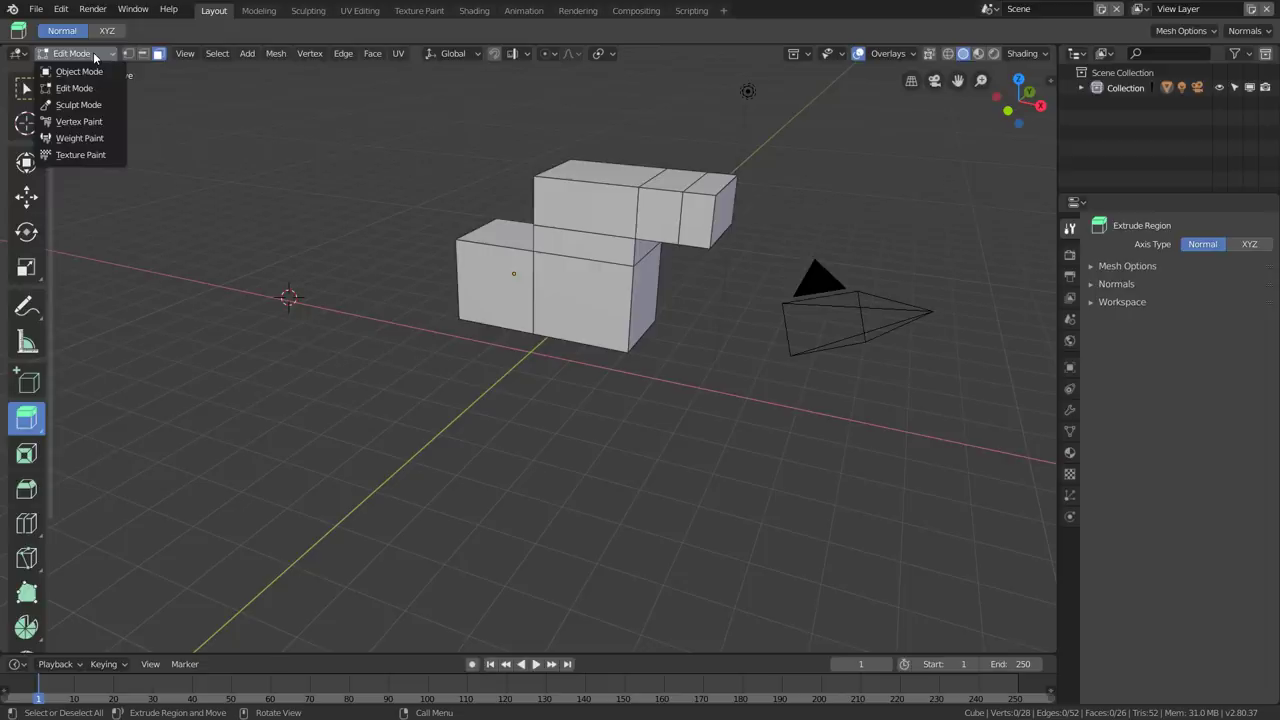
pyautogui.click(95, 71)
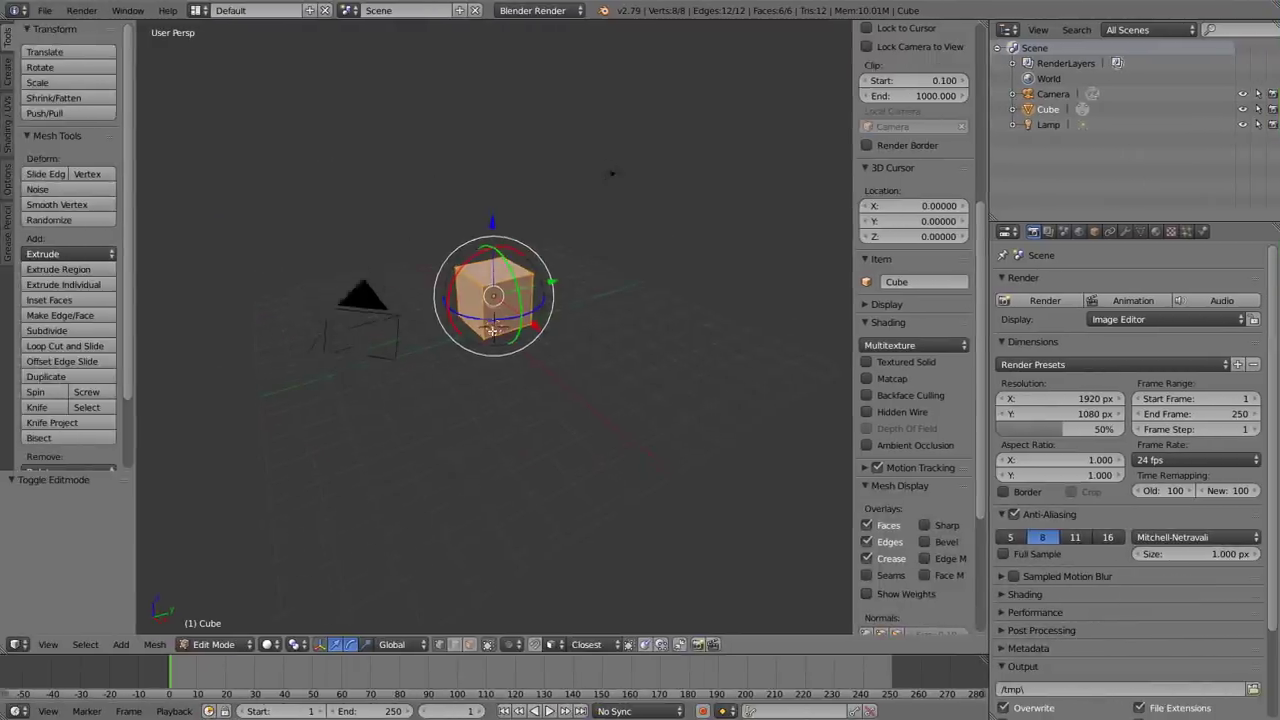
pyautogui.press('Tab')
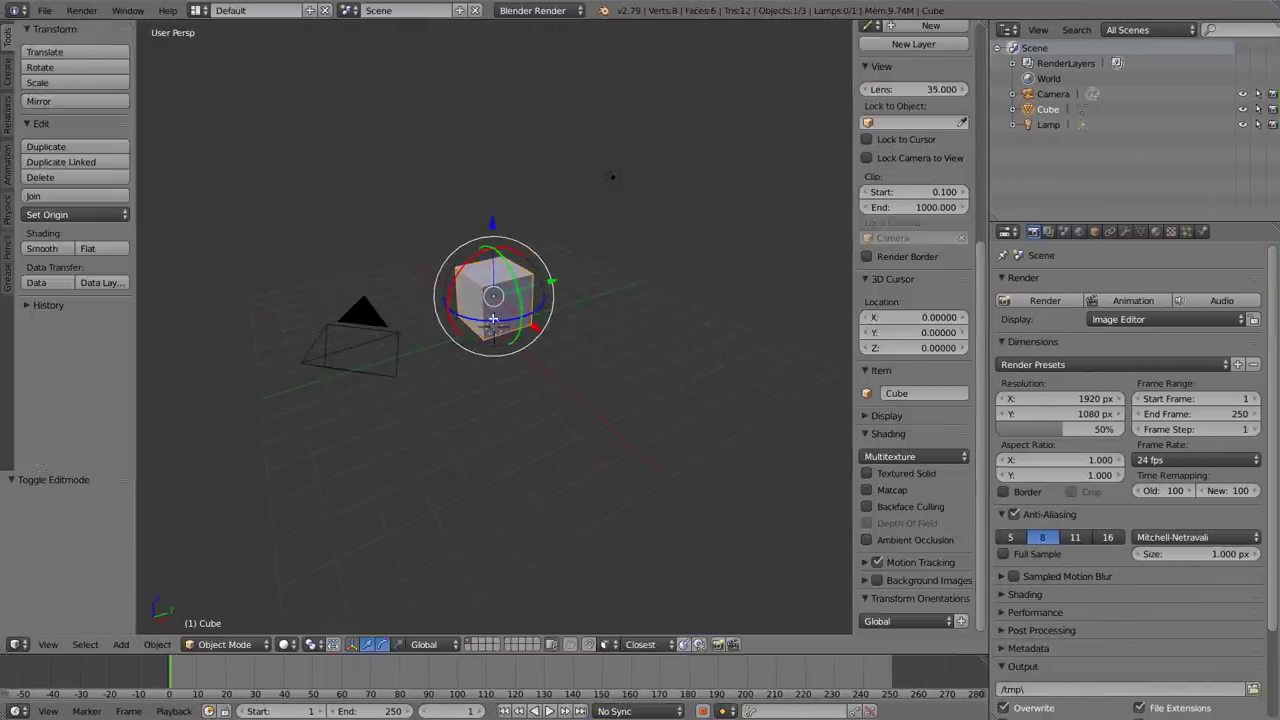
pyautogui.hotkey('ctrl', 'Tab')
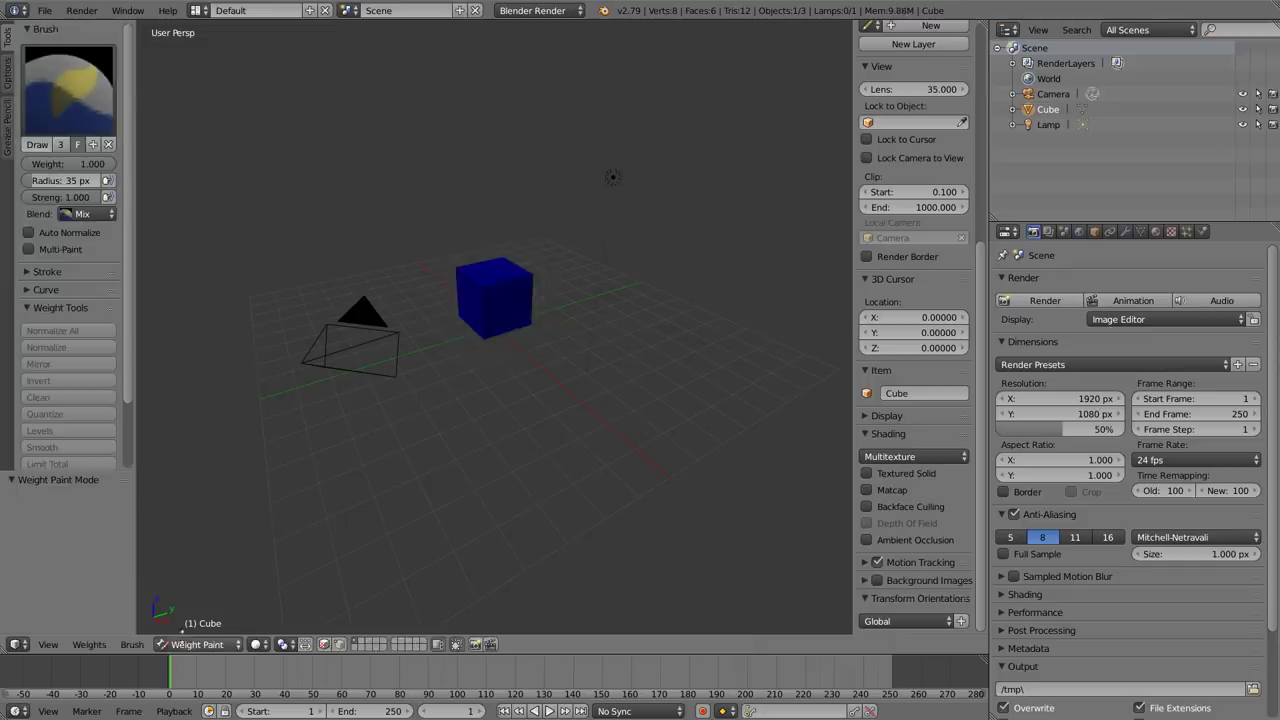
pyautogui.hotkey('ctrl', 'Tab')
pyautogui.press('Tab')
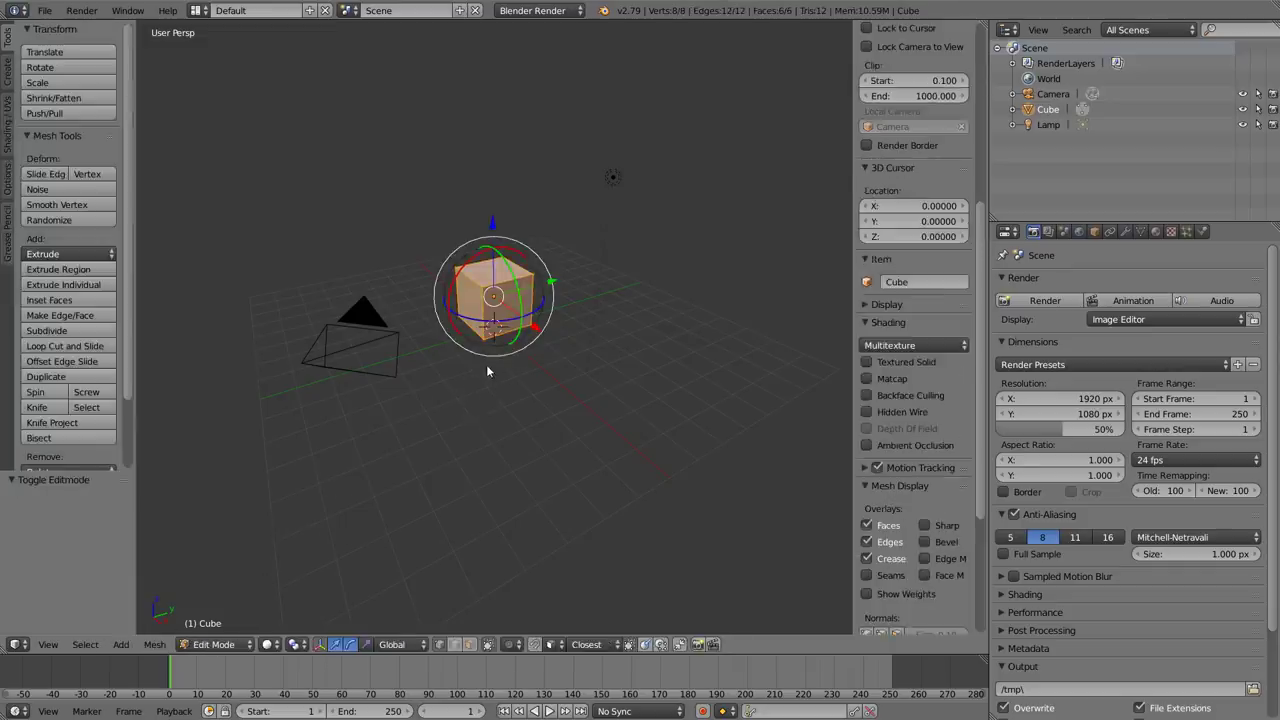
pyautogui.press('Tab')
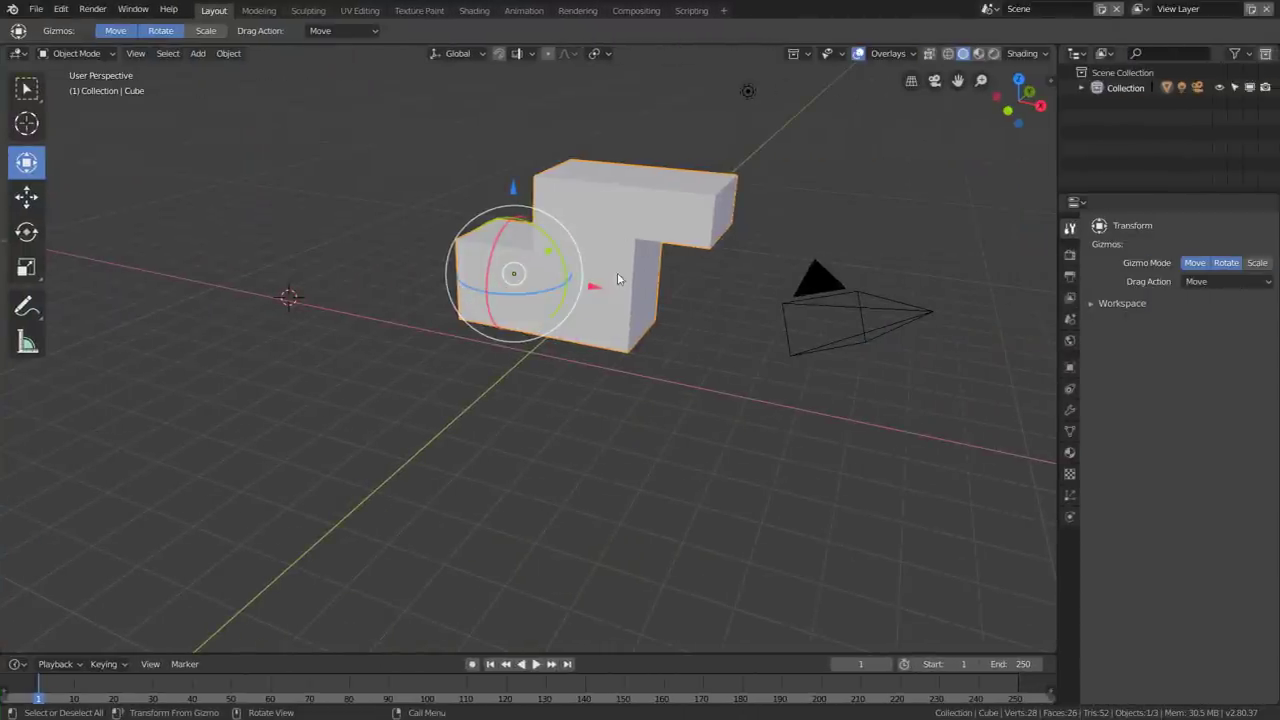
pyautogui.press('Tab')
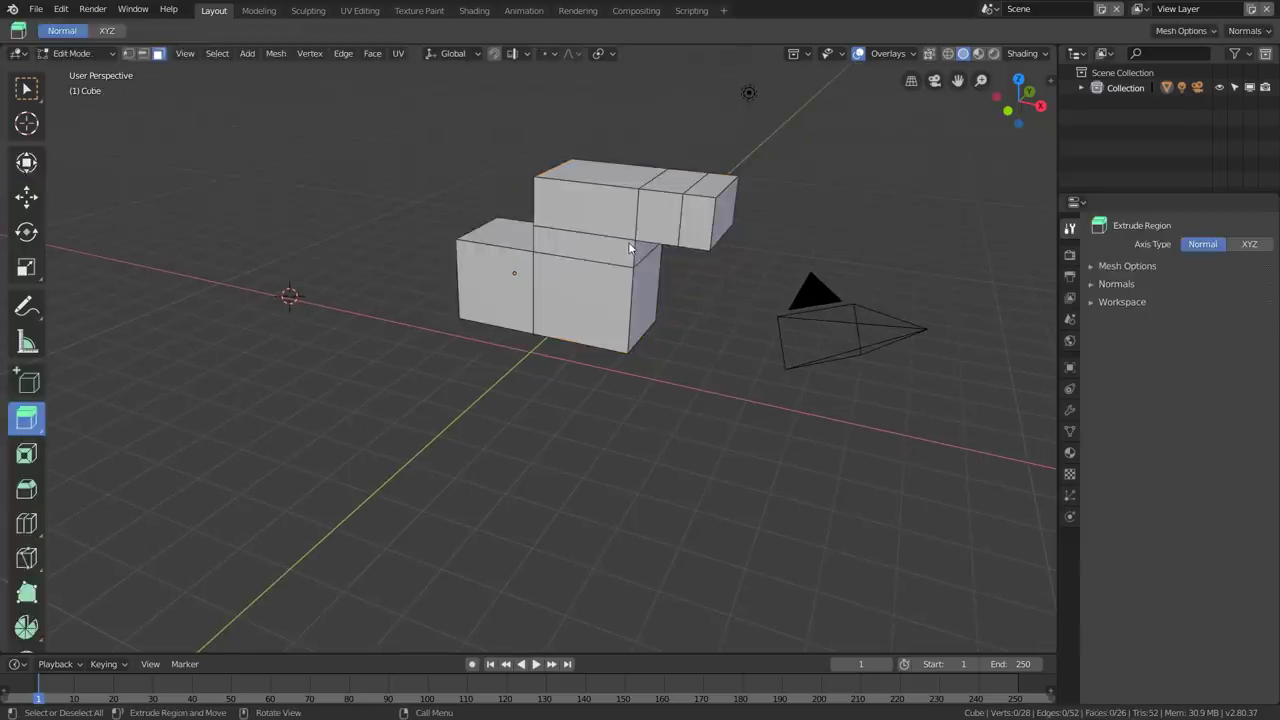
pyautogui.press('Tab')
pyautogui.press('Tab')
pyautogui.press('Tab')
pyautogui.press('ctrl')
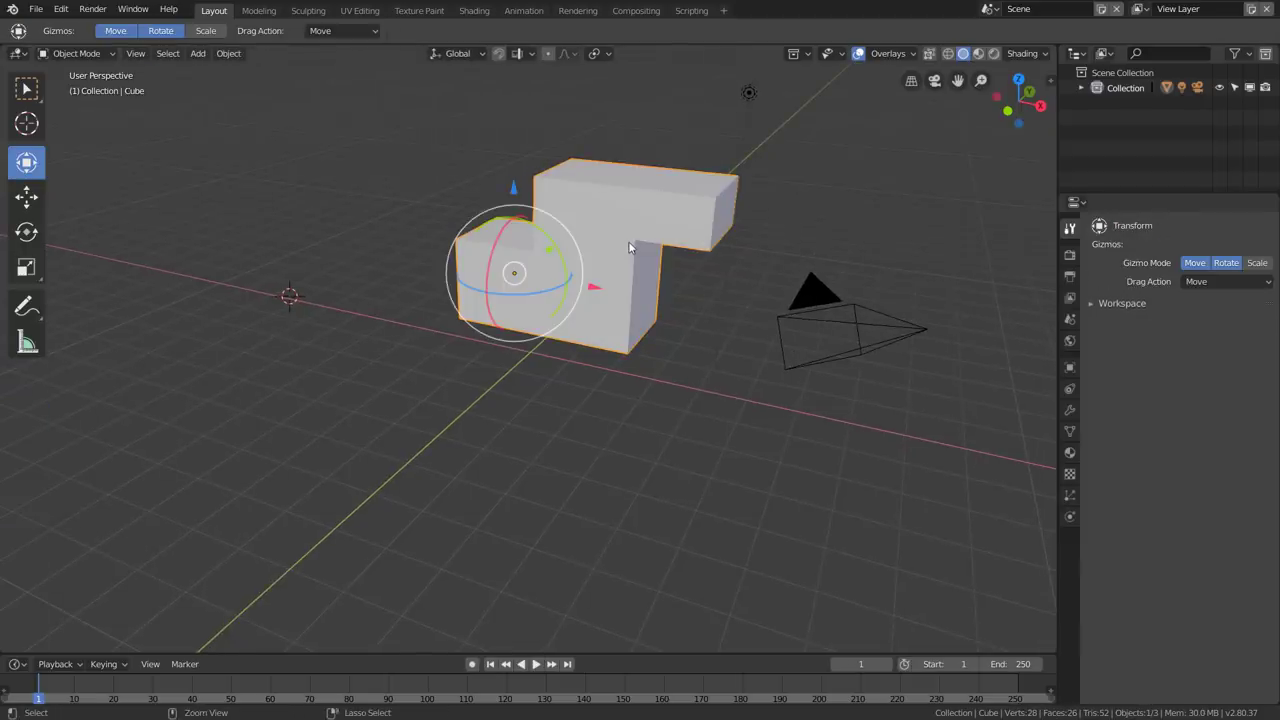
pyautogui.hotkey('ctrl', 'Tab')
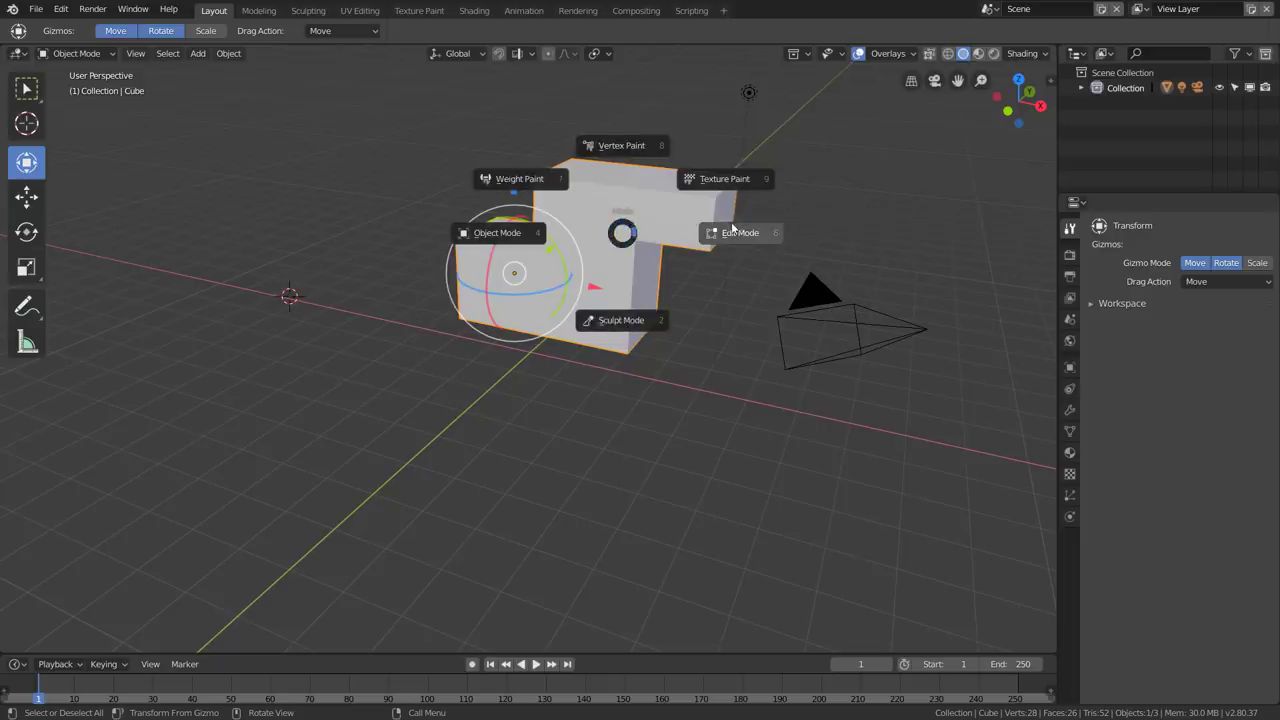
pyautogui.click(622, 233)
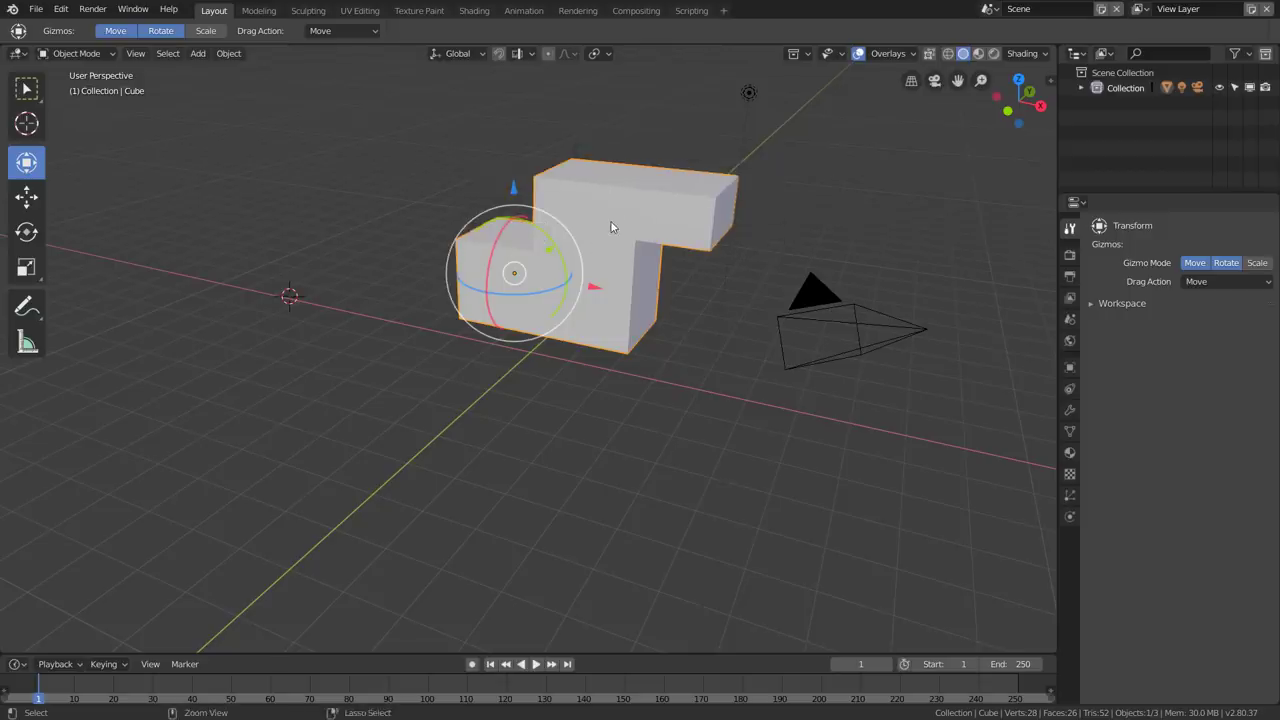
pyautogui.hotkey('ctrl', 'Tab')
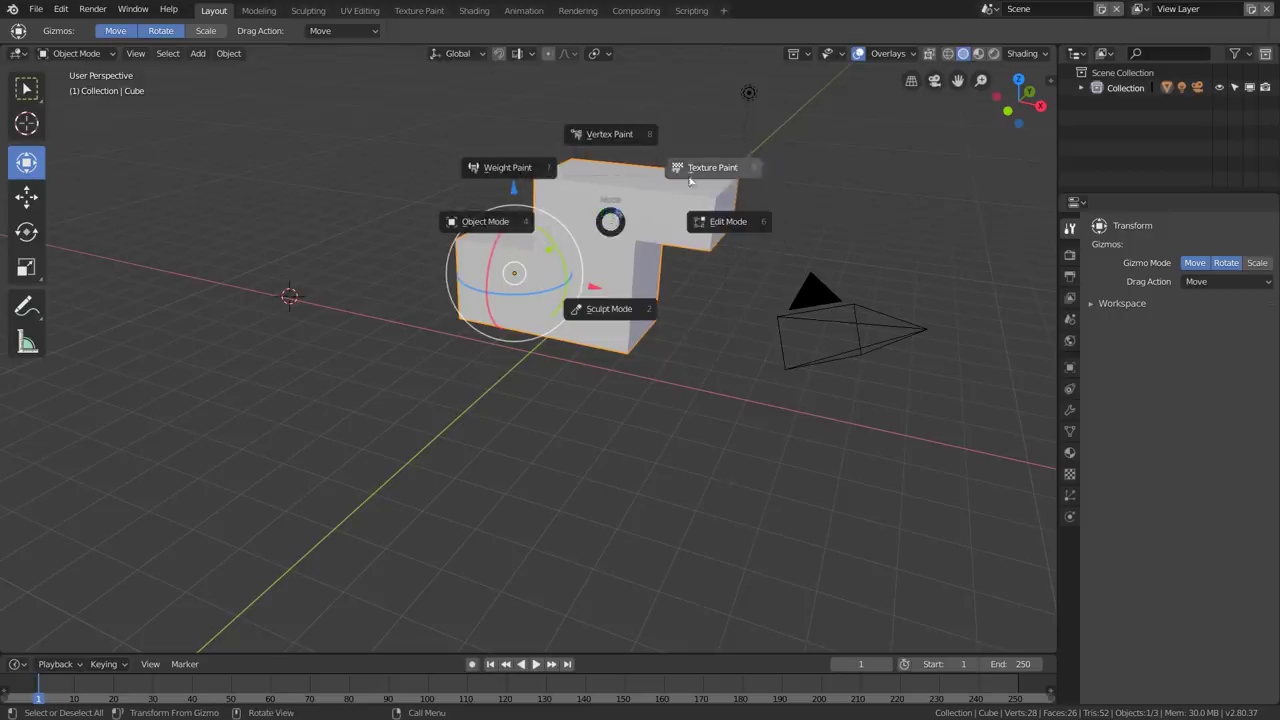
pyautogui.click(720, 222)
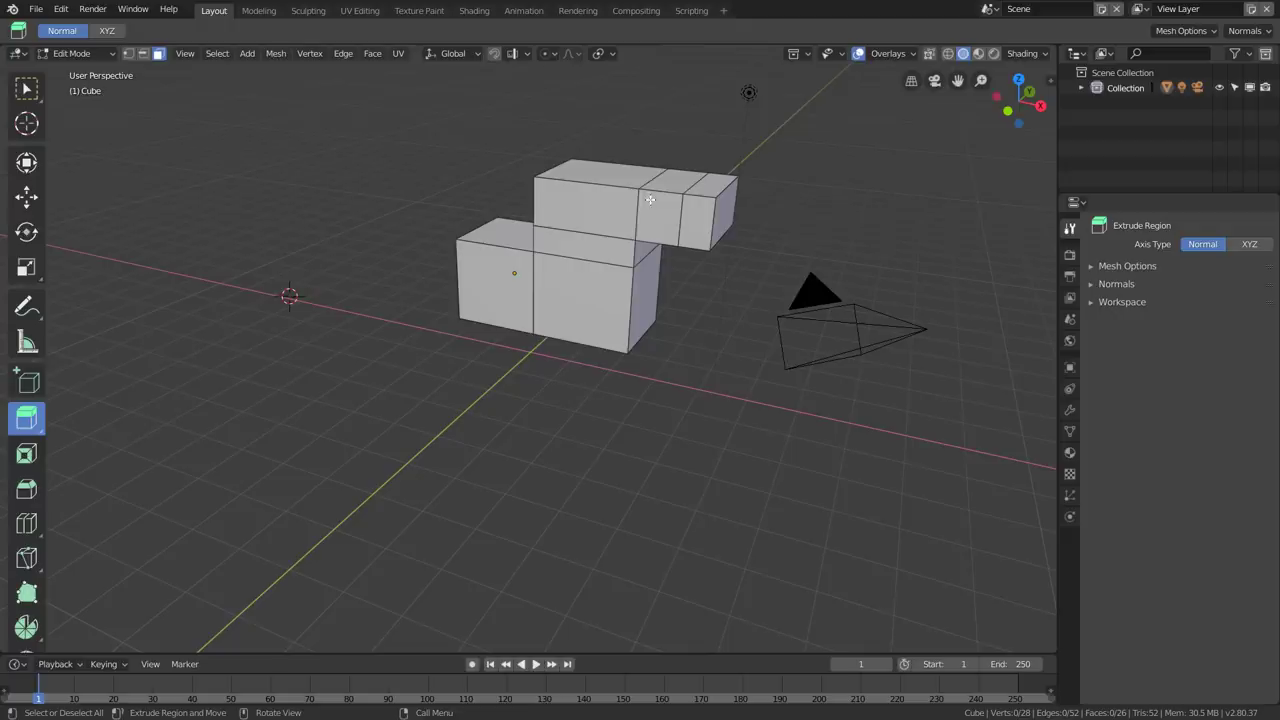
pyautogui.press('ctrl')
pyautogui.hotkey('ctrl', 'Tab')
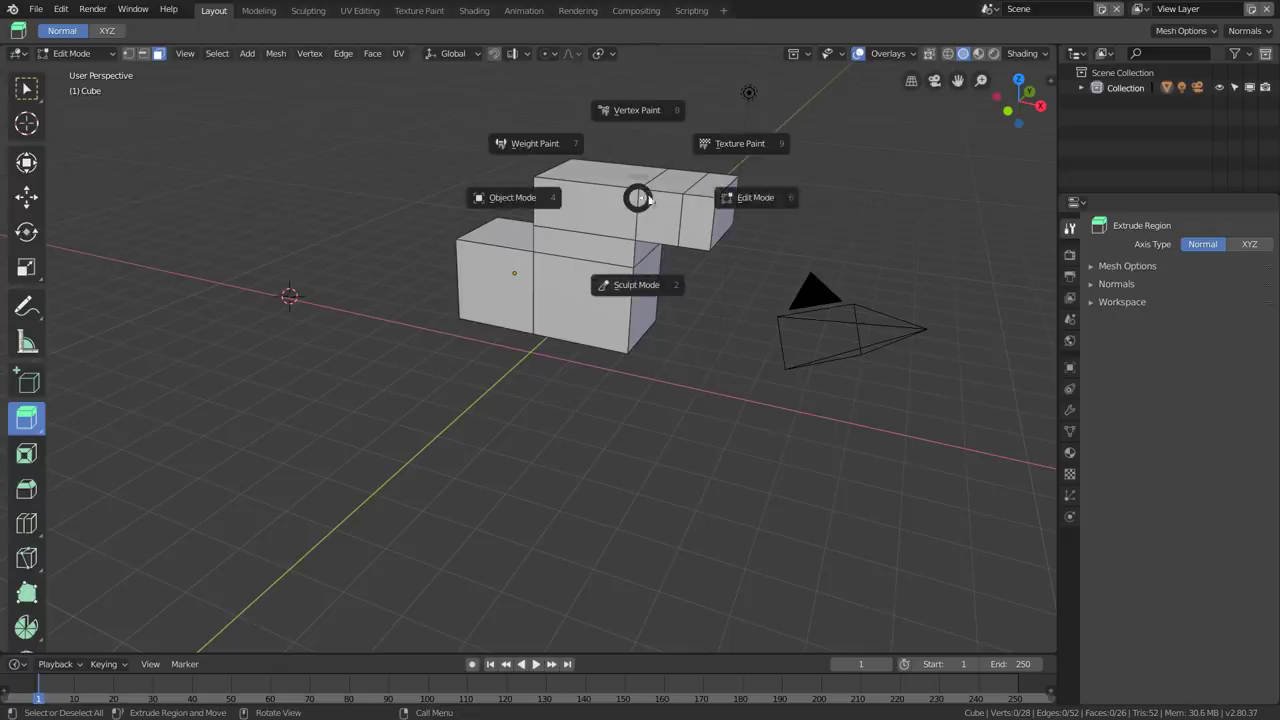
pyautogui.click(769, 201)
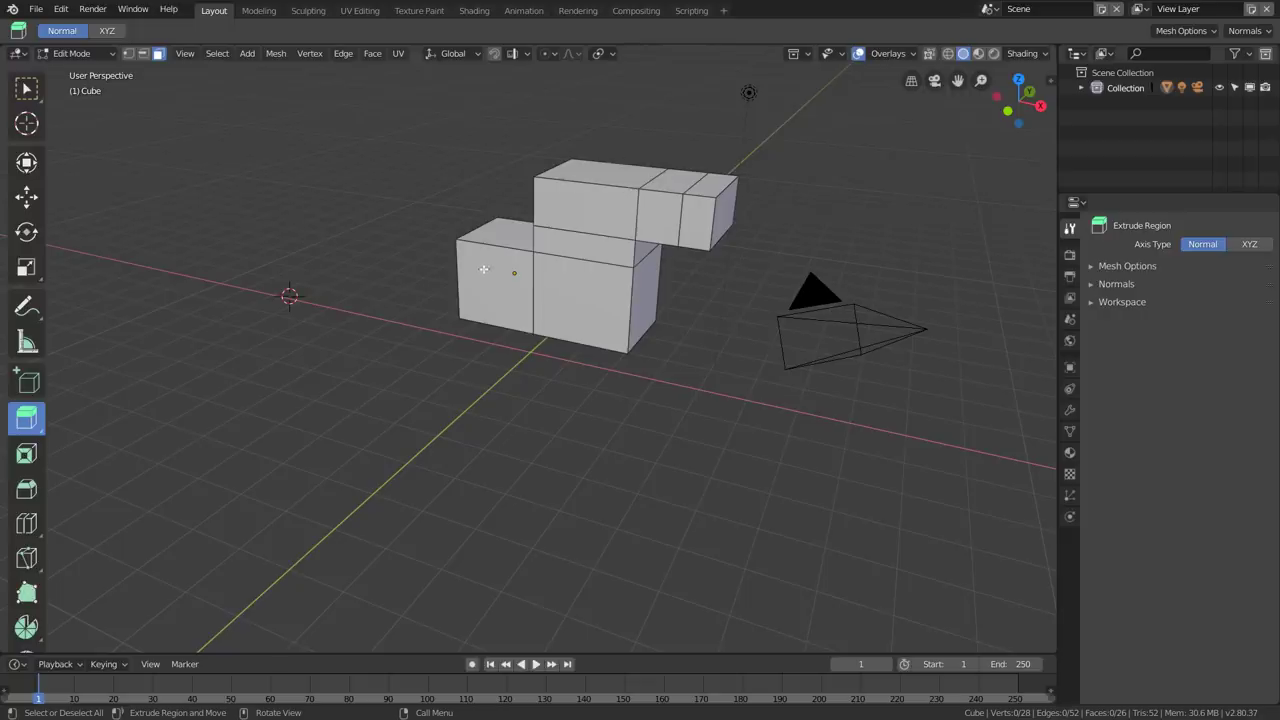
pyautogui.press('Tab')
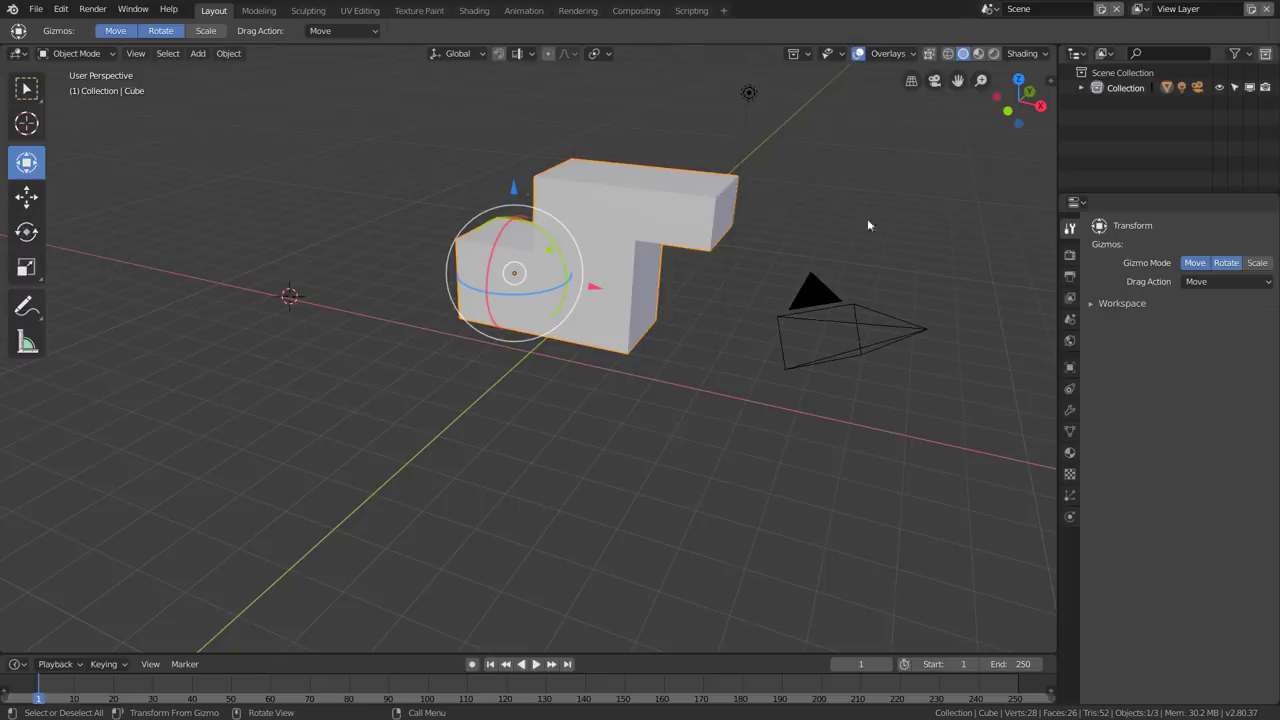
# Step: Show the Render properties and keep Eevee selected as the render engine
pyautogui.click(1070, 255)
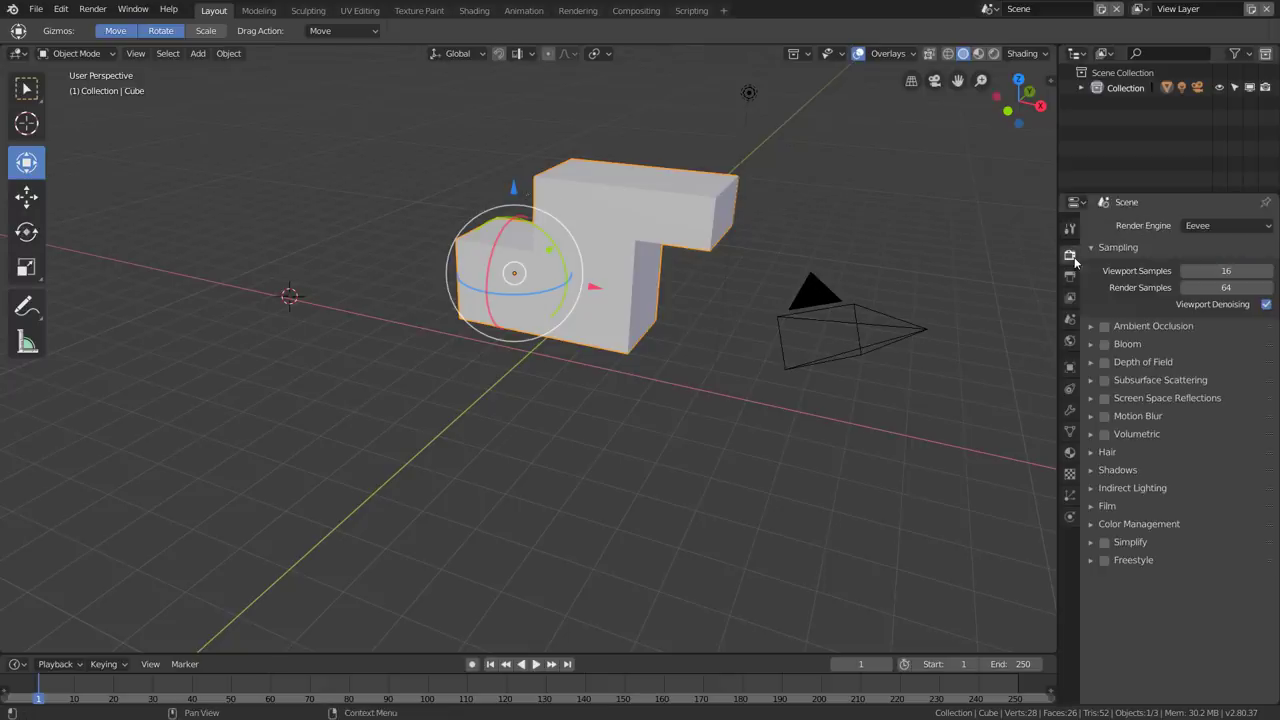
pyautogui.click(1206, 227)
pyautogui.click(1200, 208)
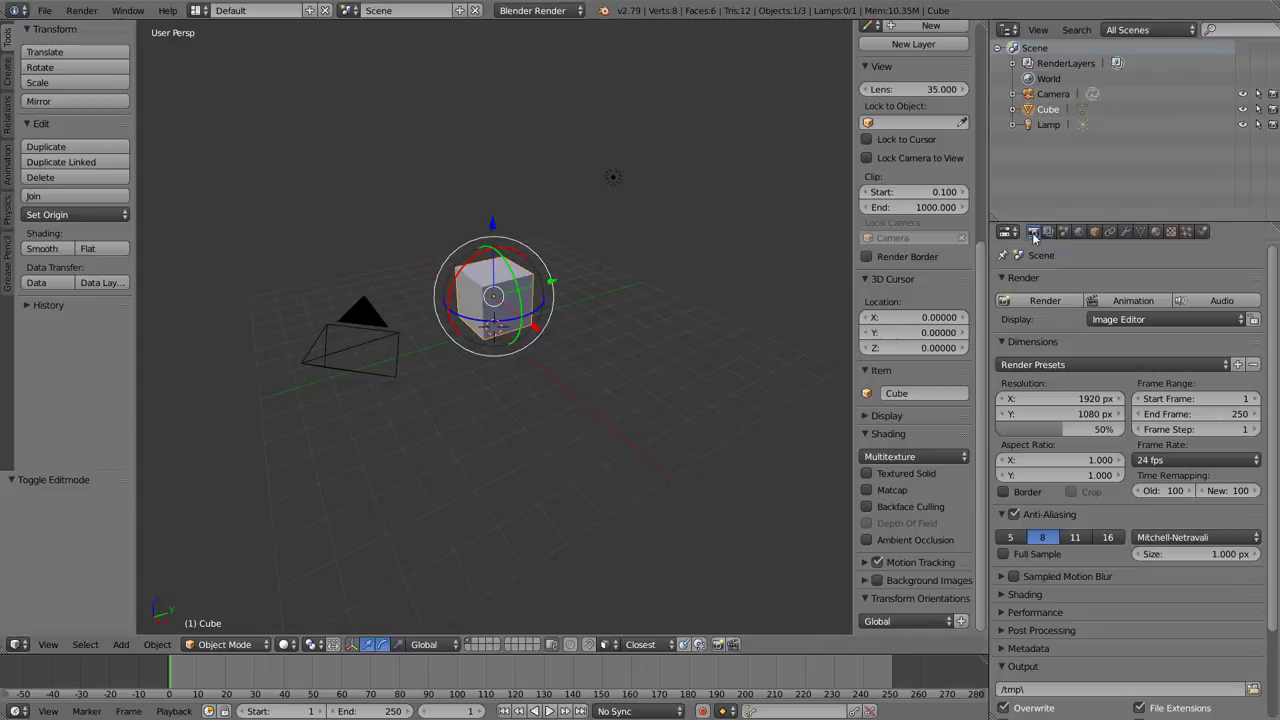
# Step: Show Blender 2.80's Output properties: 1920×1080 at 100%, 24 fps, PNG saved to /tmp\
pyautogui.scroll(-1, 1058, 430)
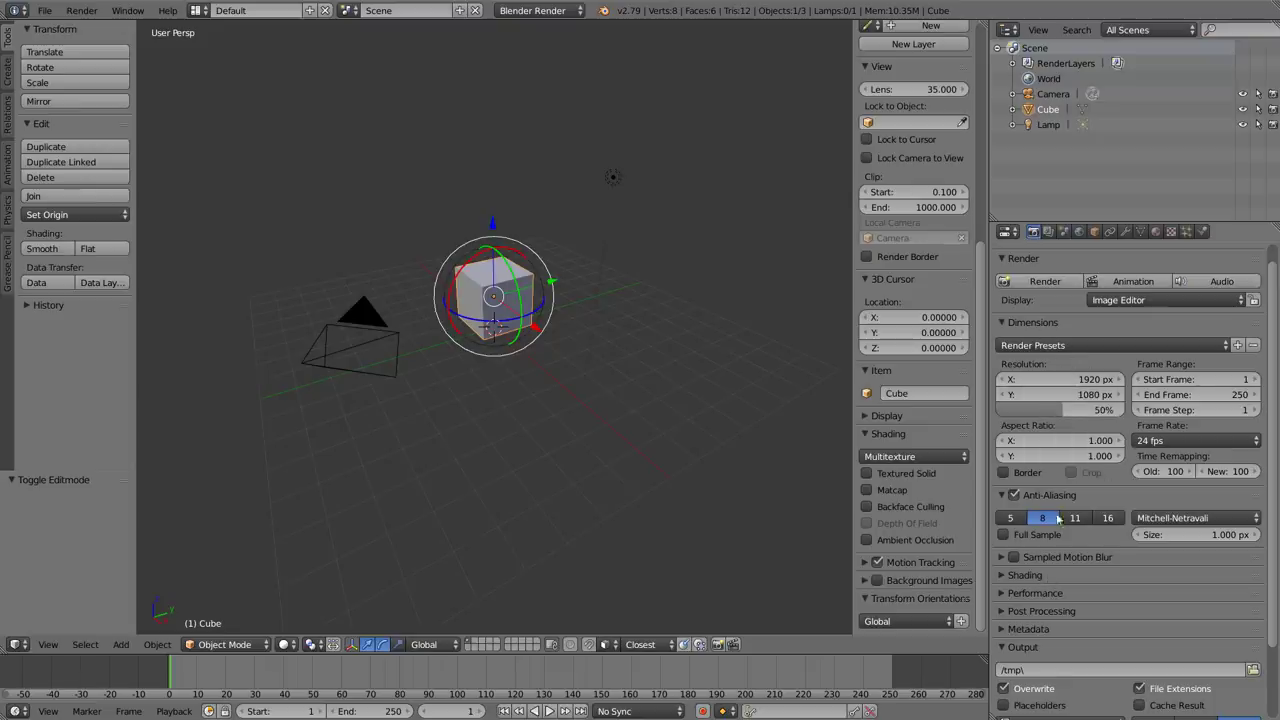
pyautogui.scroll(-3, 1089, 508)
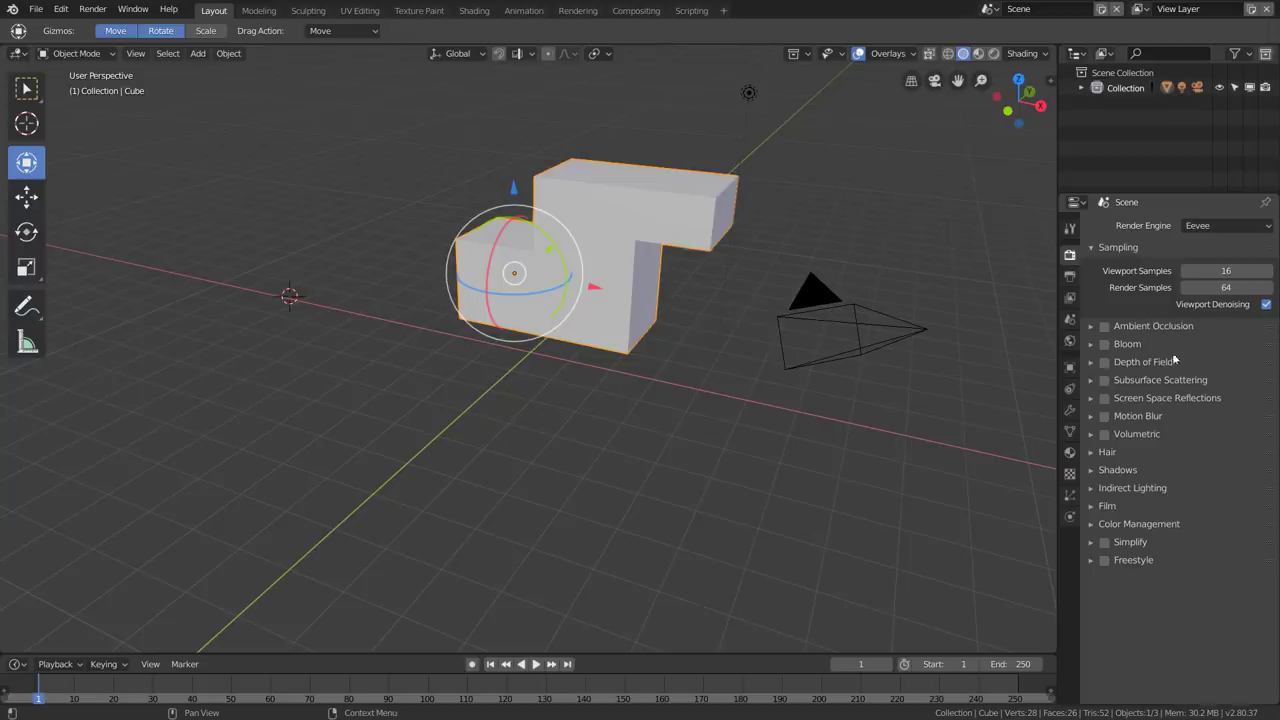
pyautogui.click(1070, 276)
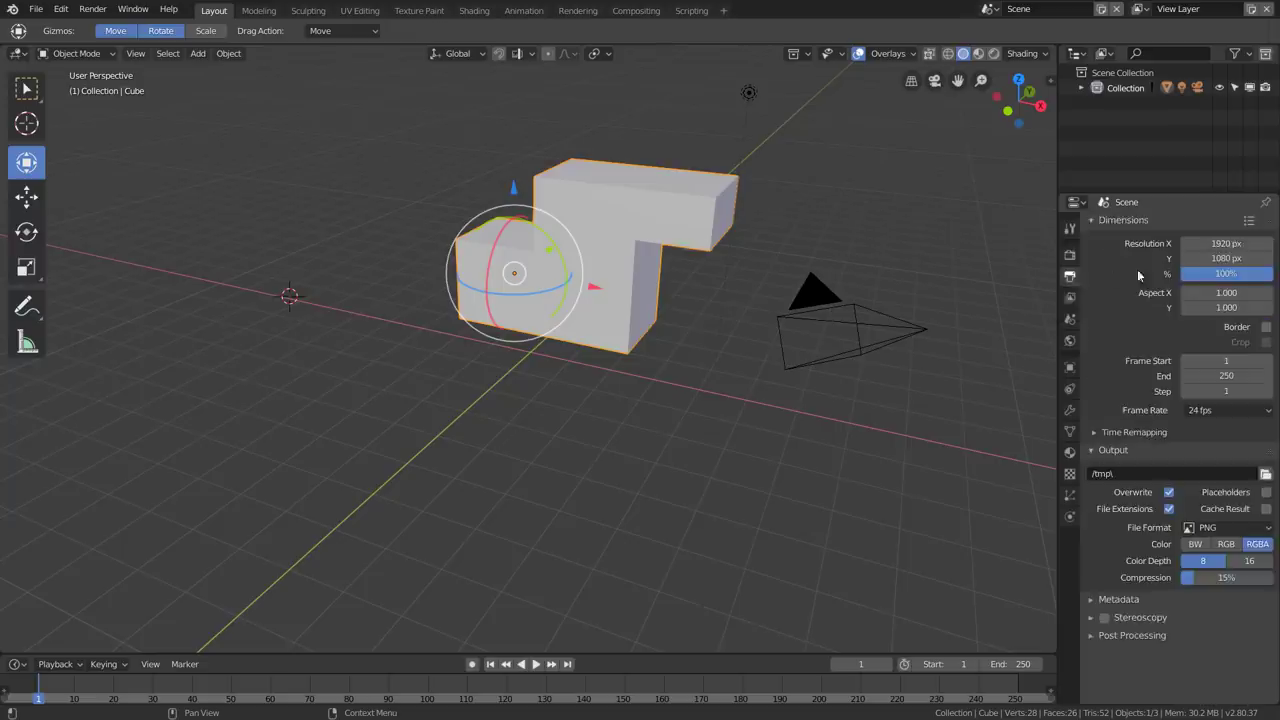
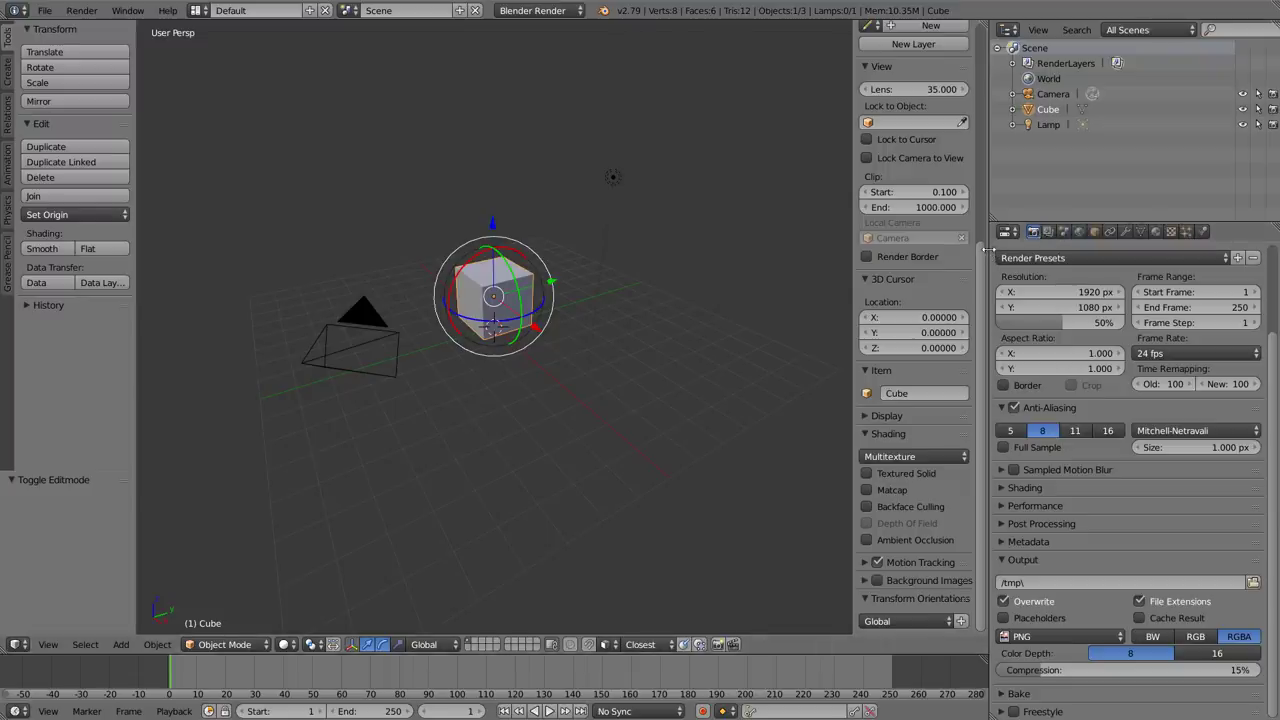
# Step: Try narrower and wider properties panel widths while scrolling through the render settings
pyautogui.moveTo(987, 248); pyautogui.dragTo(1089, 248)
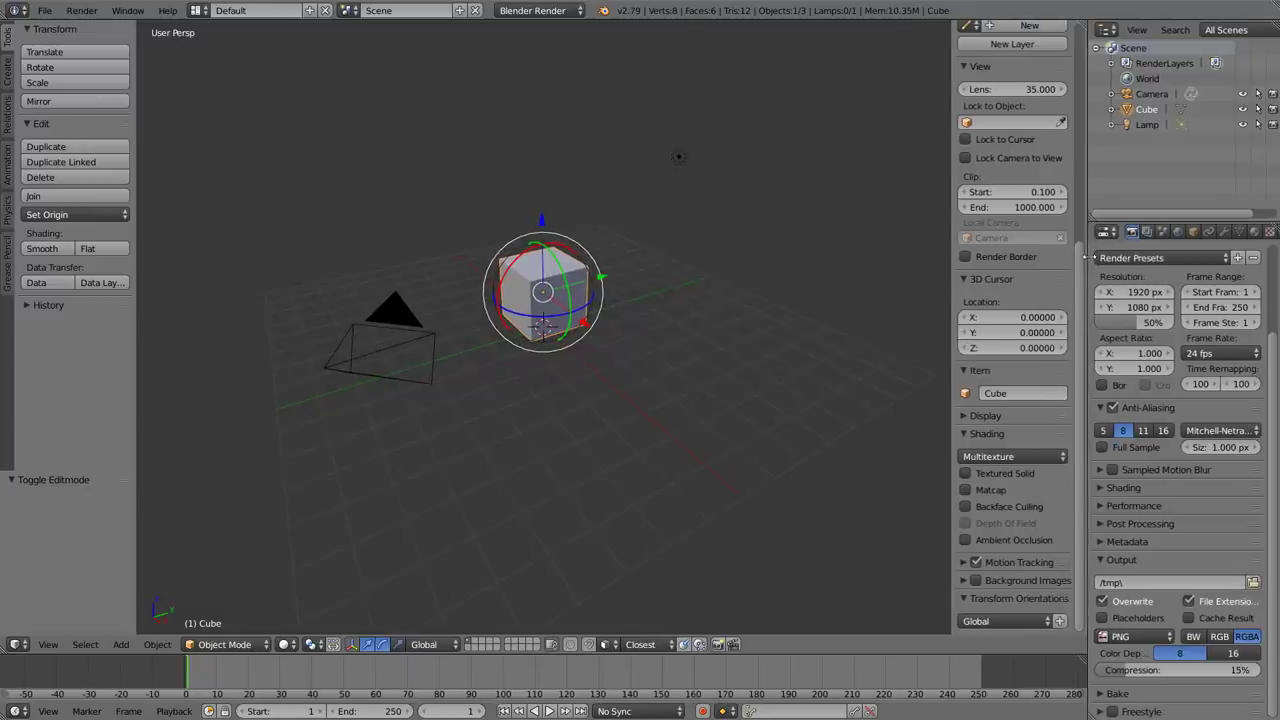
pyautogui.scroll(-3, 1235, 236)
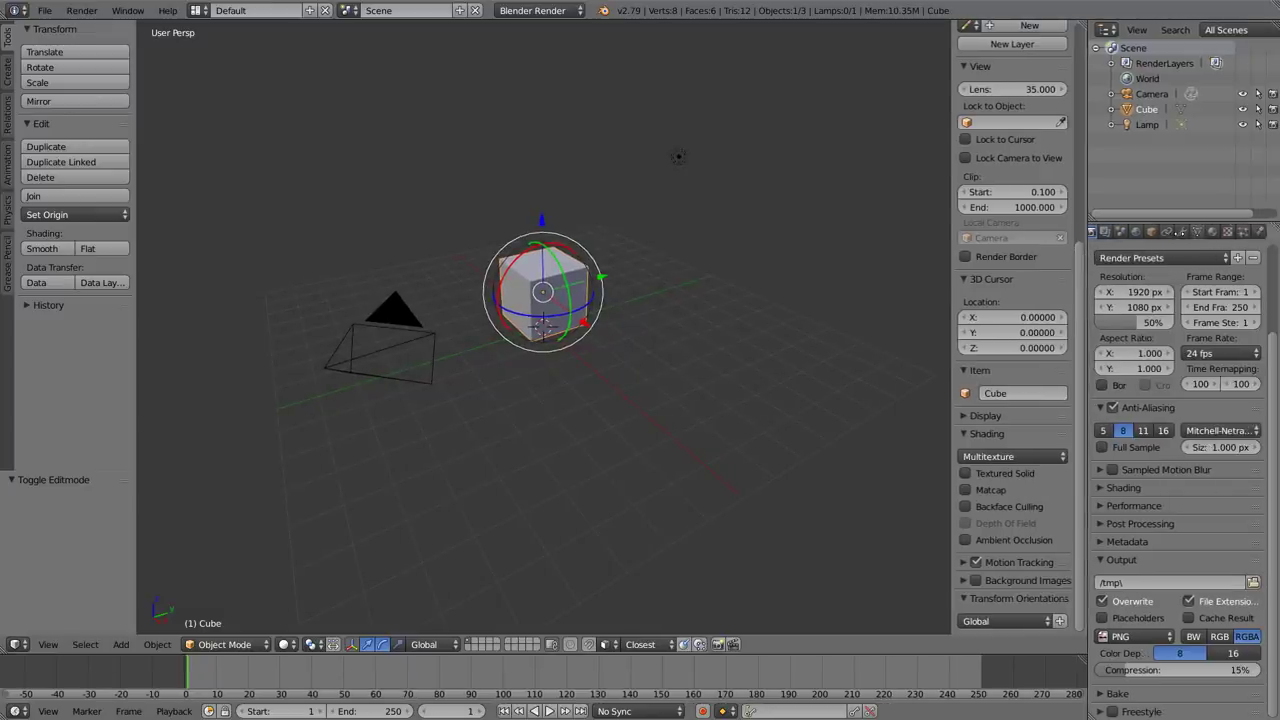
pyautogui.scroll(3, 1197, 233)
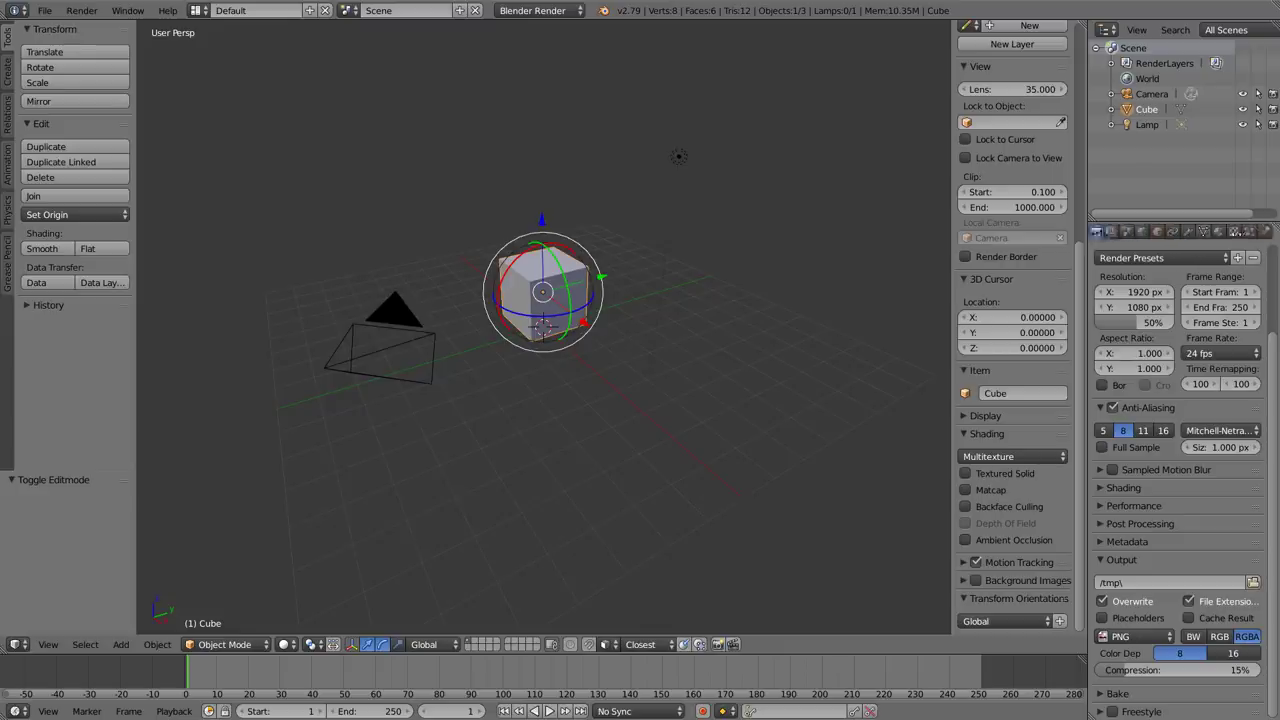
pyautogui.scroll(-3, 1210, 232)
pyautogui.scroll(3, 1215, 232)
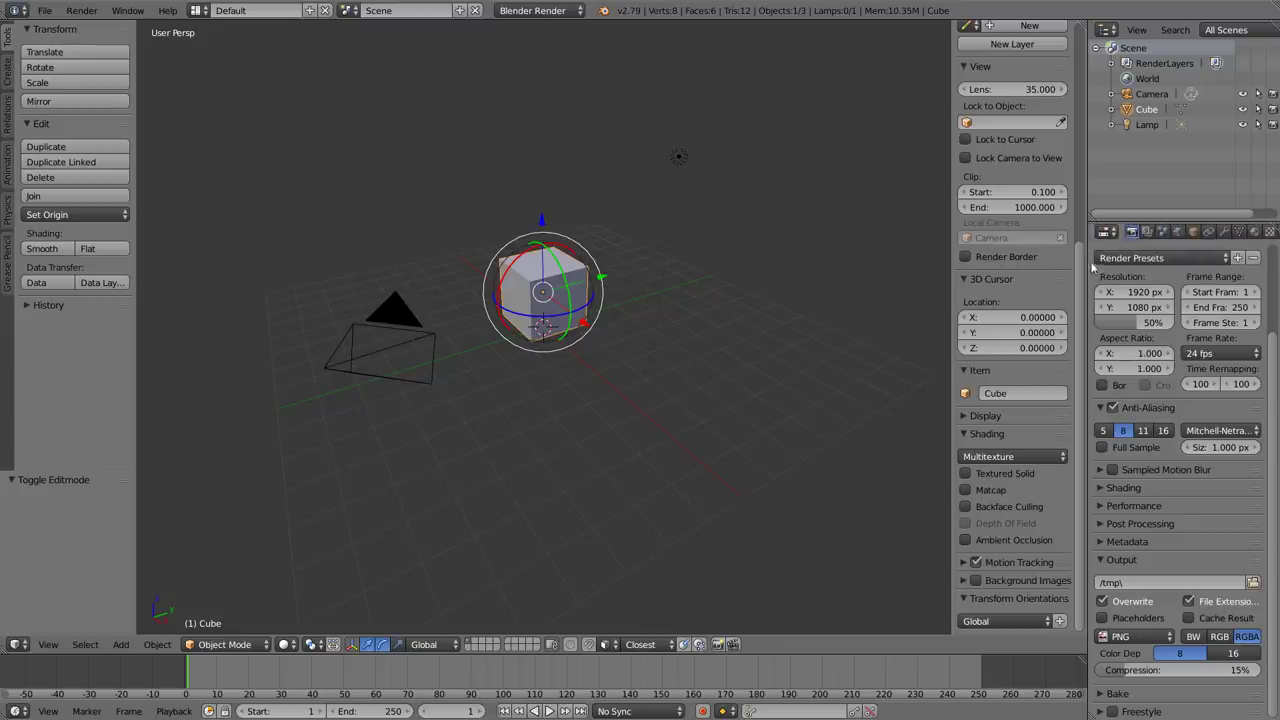
pyautogui.moveTo(1084, 259); pyautogui.dragTo(1023, 262)
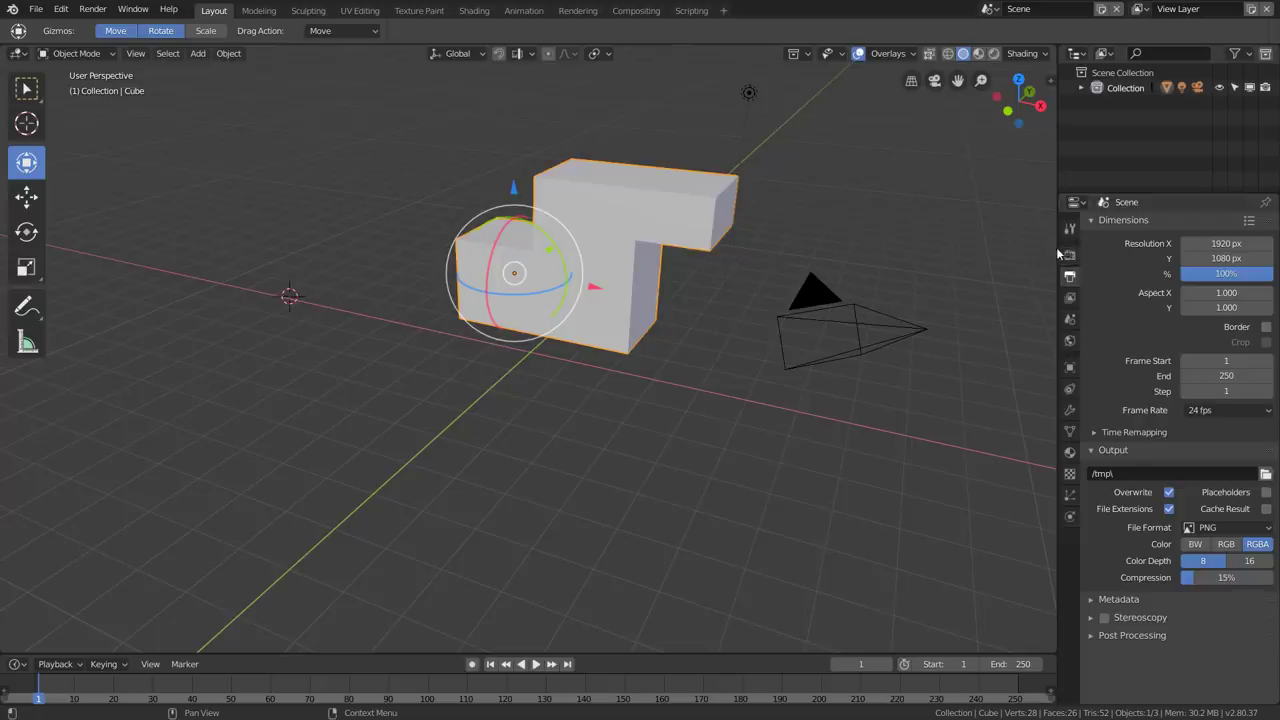
pyautogui.moveTo(1057, 250); pyautogui.dragTo(1130, 255)
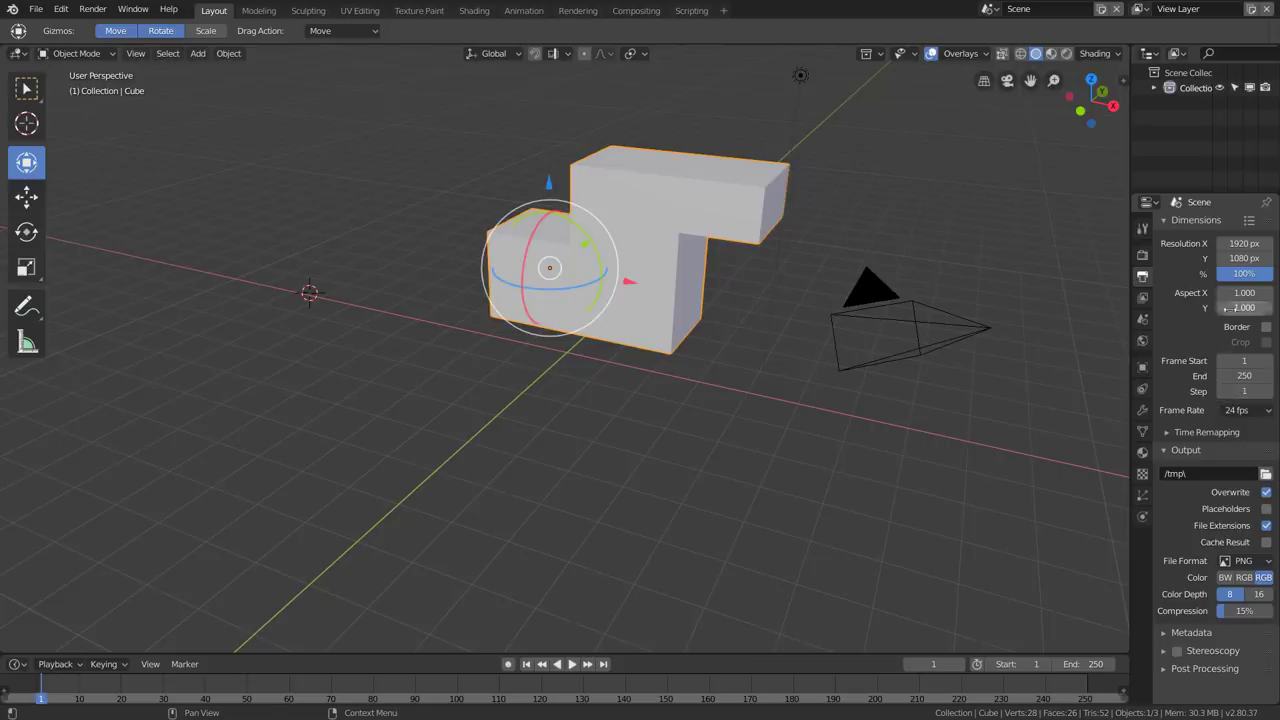
pyautogui.moveTo(1127, 321)
pyautogui.mouseDown()
pyautogui.moveTo(840, 323)
pyautogui.moveTo(1106, 340)
pyautogui.moveTo(1073, 345)
pyautogui.mouseUp()
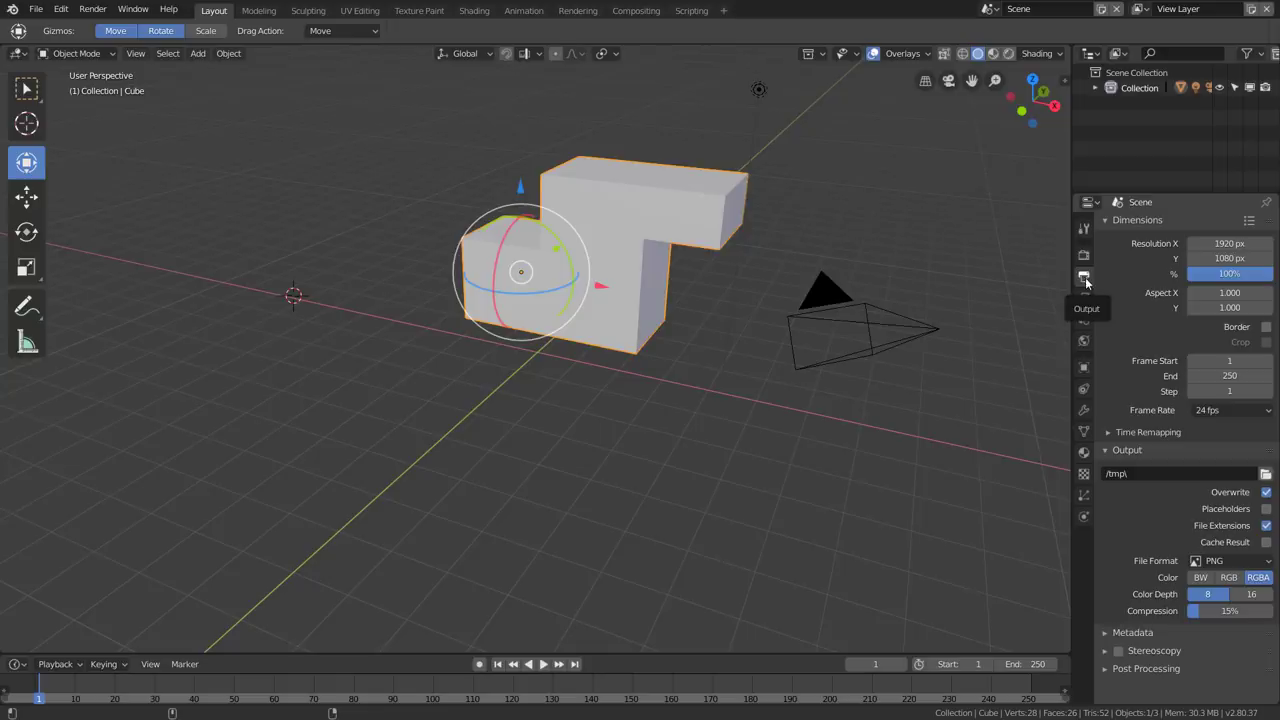
pyautogui.keyDown('ctrl'); pyautogui.scroll(-1, 1085, 281); pyautogui.keyUp('ctrl')
pyautogui.keyDown('ctrl'); pyautogui.scroll(-1, 1085, 281); pyautogui.keyUp('ctrl')
pyautogui.keyDown('ctrl'); pyautogui.scroll(-2, 1085, 281); pyautogui.keyUp('ctrl')
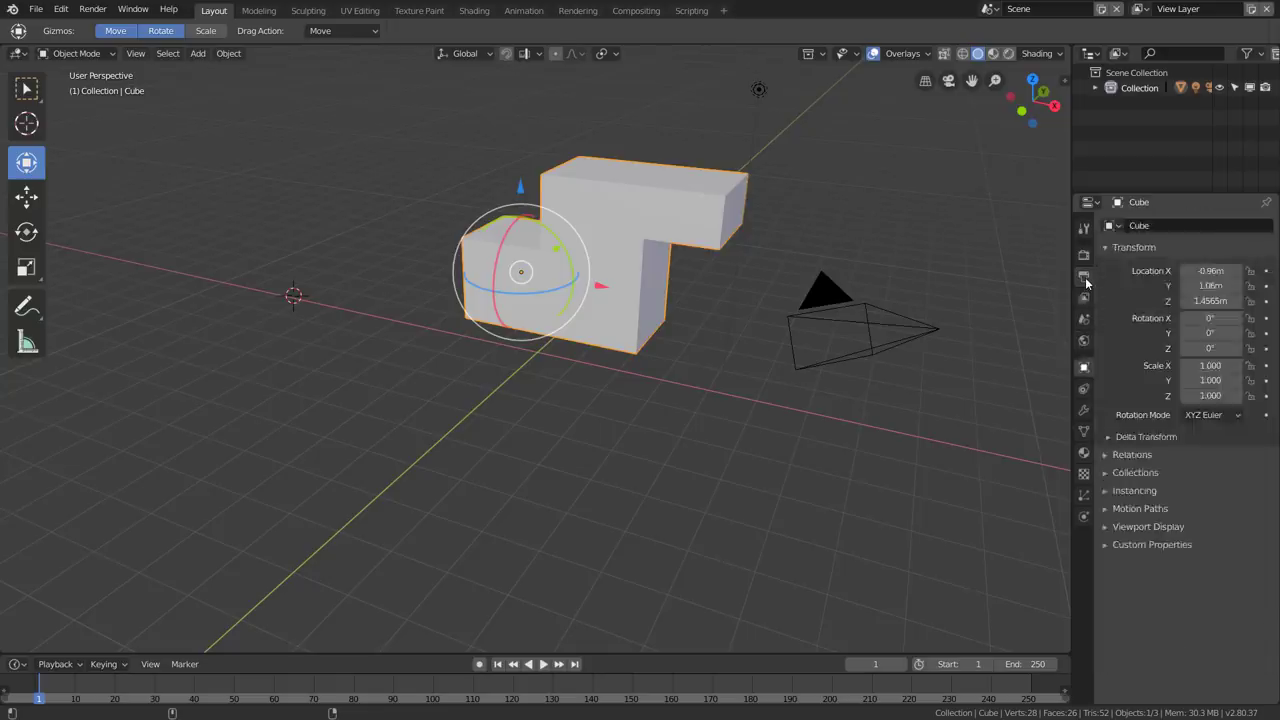
pyautogui.keyDown('ctrl'); pyautogui.scroll(1, 1086, 281); pyautogui.keyUp('ctrl')
pyautogui.keyDown('ctrl'); pyautogui.scroll(1, 1086, 281); pyautogui.keyUp('ctrl')
pyautogui.keyDown('ctrl'); pyautogui.scroll(2, 1086, 281); pyautogui.keyUp('ctrl')
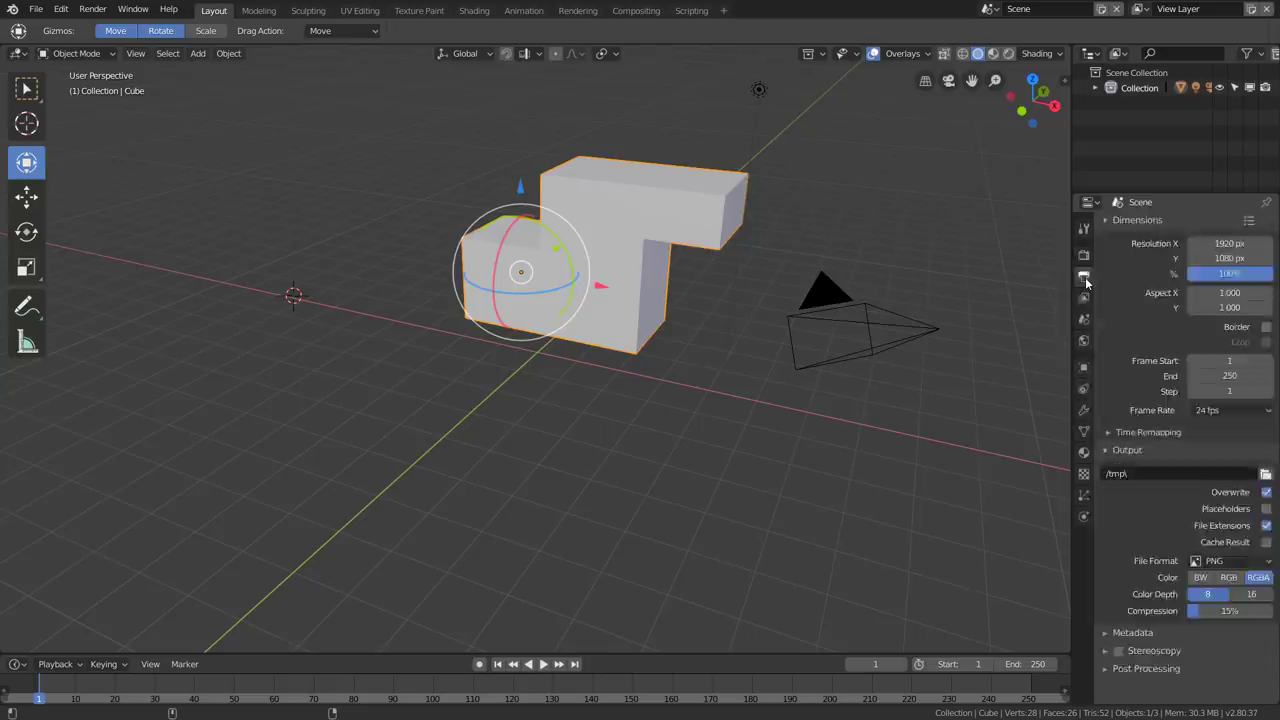
pyautogui.keyDown('ctrl'); pyautogui.scroll(-4, 1086, 281); pyautogui.keyUp('ctrl')
pyautogui.keyDown('ctrl'); pyautogui.scroll(-1, 1086, 281); pyautogui.keyUp('ctrl')
pyautogui.keyDown('ctrl'); pyautogui.scroll(-3, 1086, 281); pyautogui.keyUp('ctrl')
pyautogui.keyDown('ctrl'); pyautogui.scroll(6, 1086, 281); pyautogui.keyUp('ctrl')
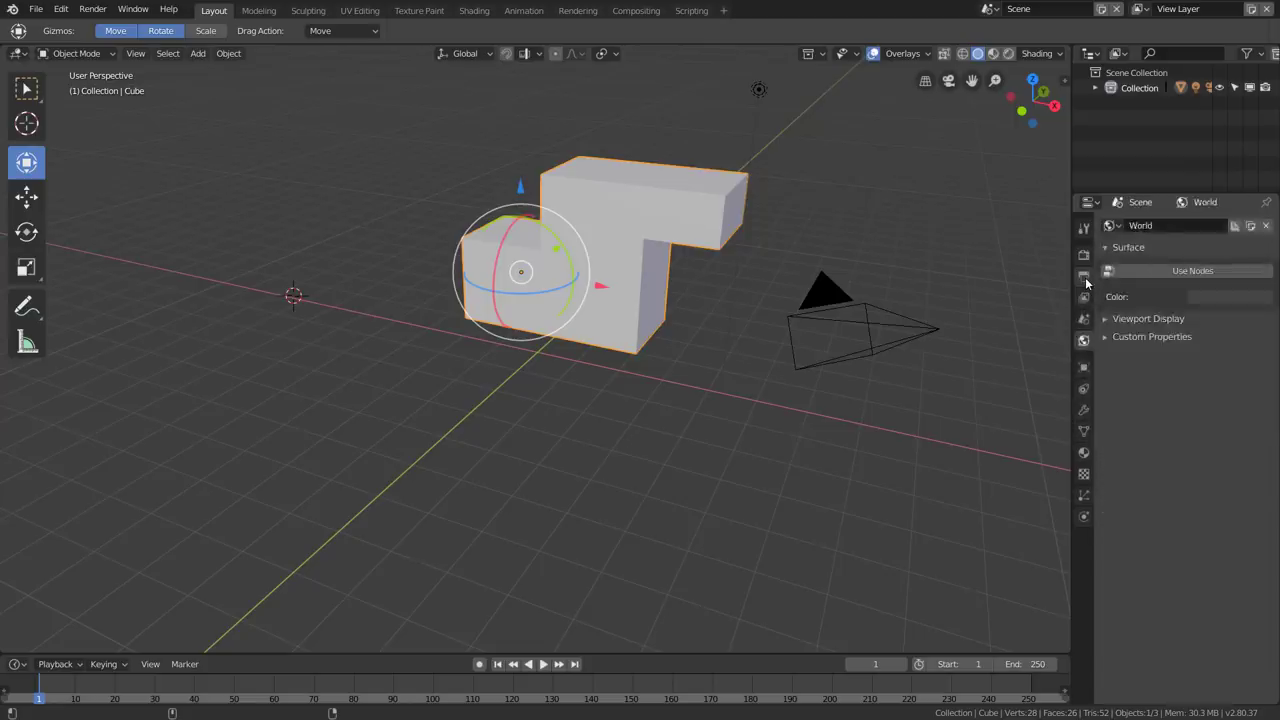
pyautogui.keyDown('ctrl'); pyautogui.scroll(3, 1086, 281); pyautogui.keyUp('ctrl')
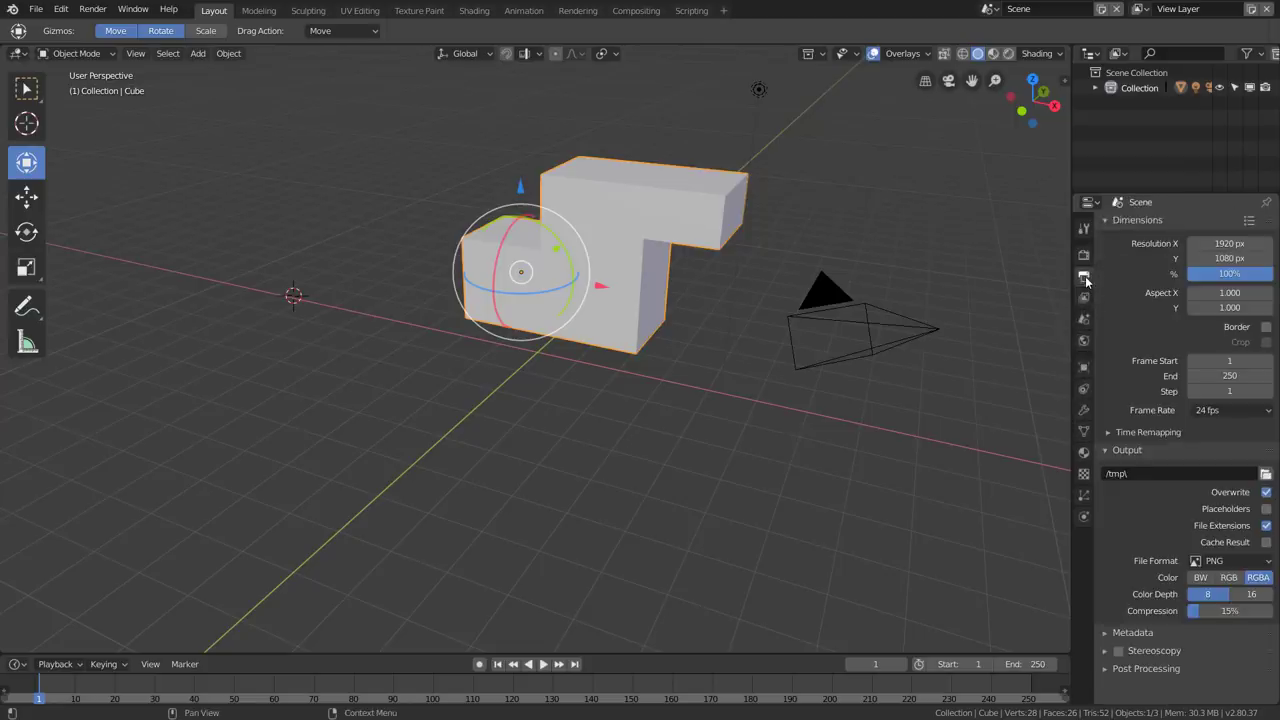
# Step: Check the Tool tab's Workspace panel, then return to the Render properties
pyautogui.moveTo(1086, 284)
pyautogui.mouseDown()
pyautogui.moveTo(1084, 473)
pyautogui.moveTo(1086, 258)
pyautogui.mouseUp()
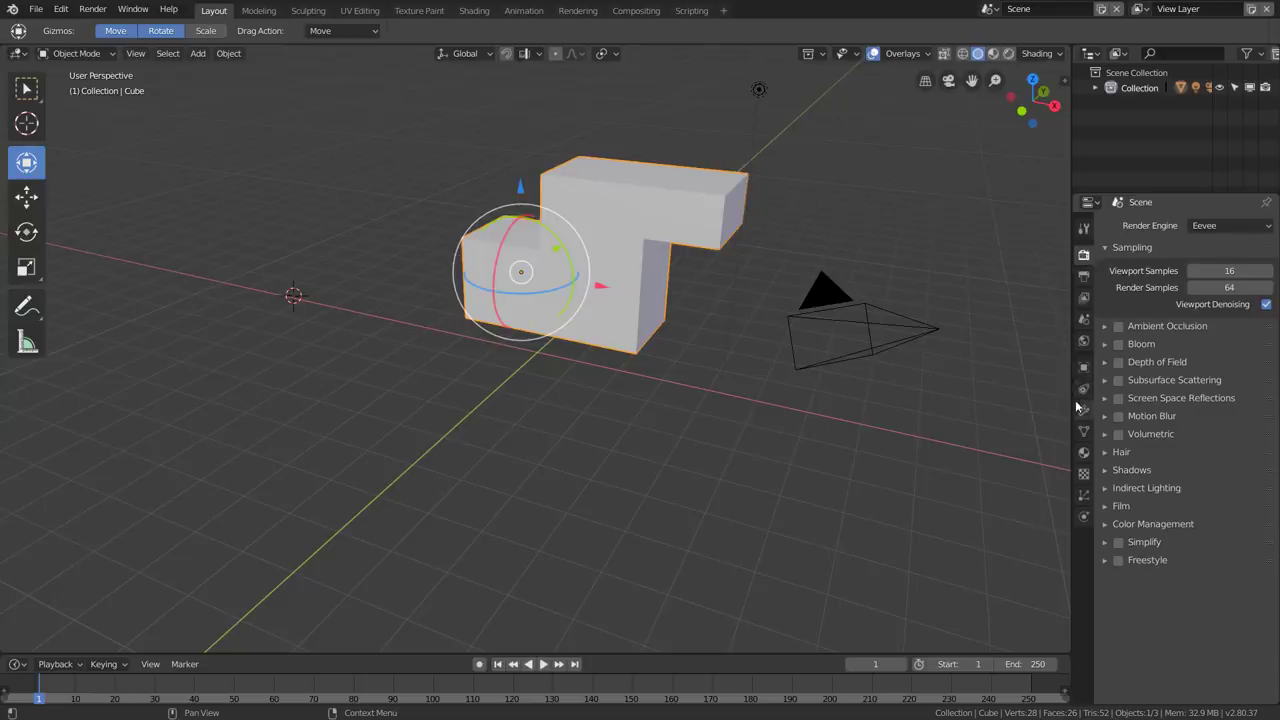
pyautogui.click(1086, 229)
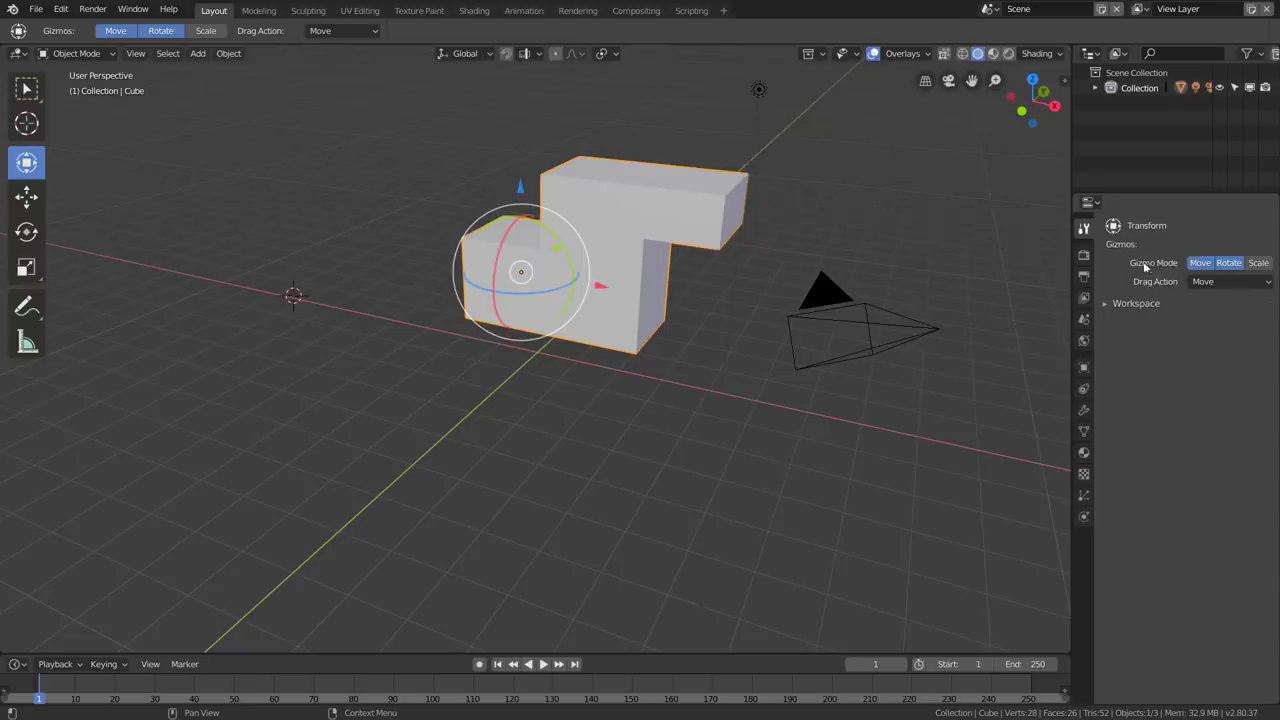
pyautogui.click(1107, 305)
pyautogui.click(1106, 304)
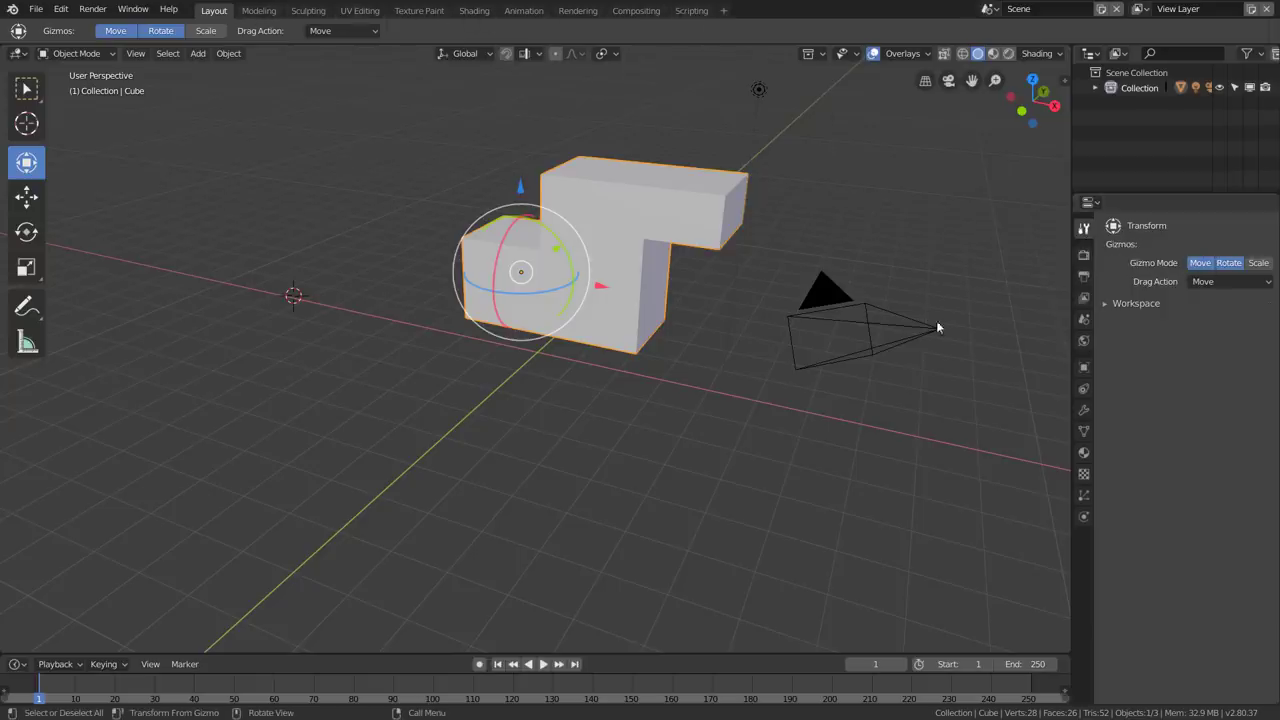
pyautogui.click(1083, 254)
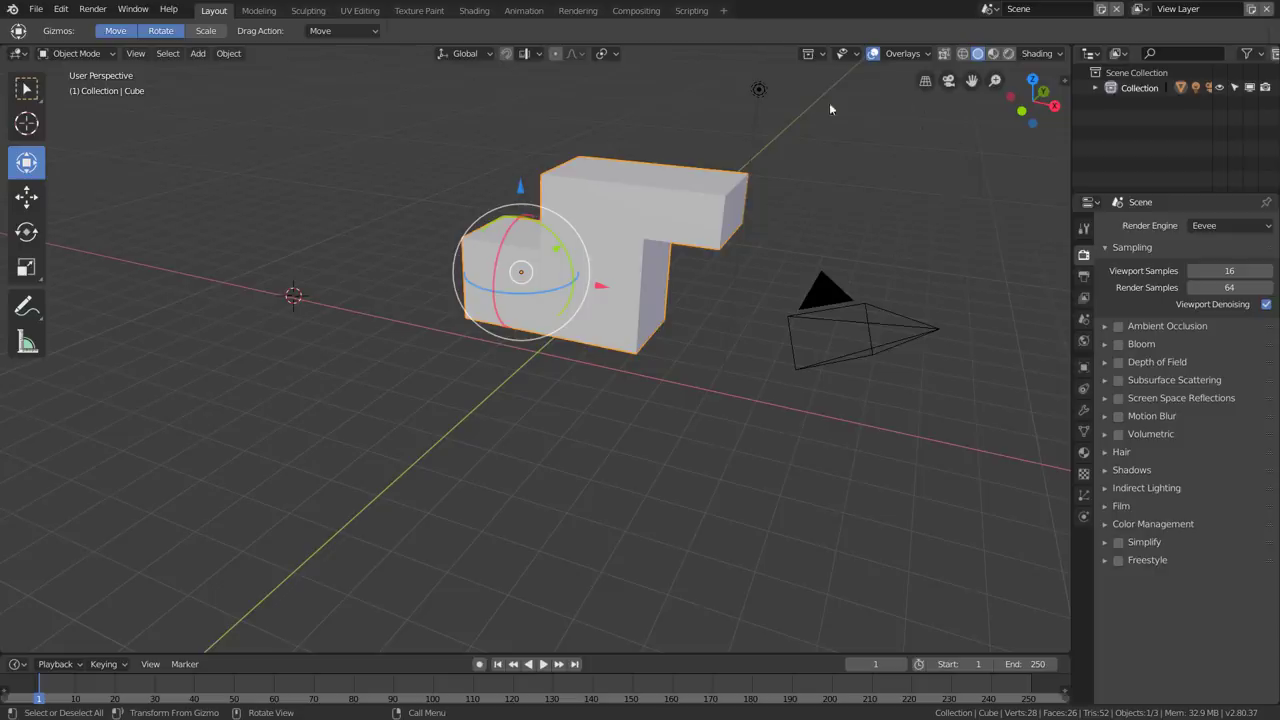
pyautogui.moveTo(1071, 161); pyautogui.dragTo(1073, 165)
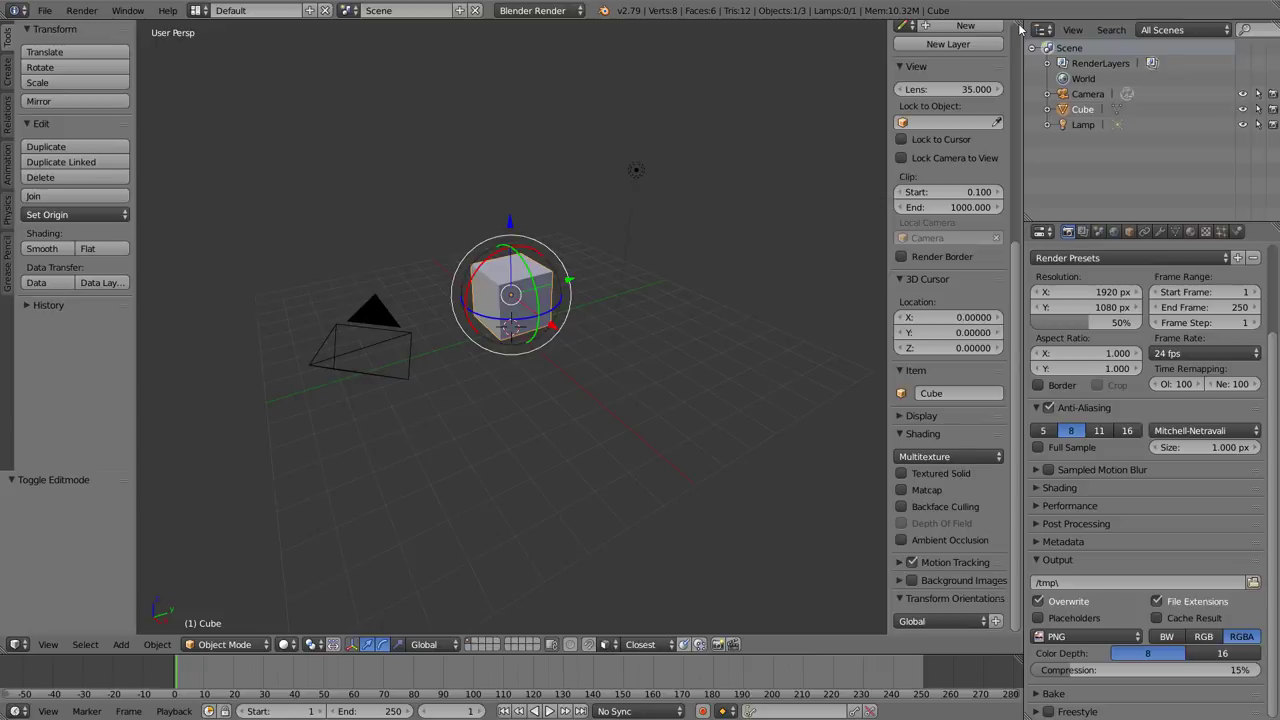
# Step: In 2.79, drag area borders to split the 3D view and enlarge the outliner and properties
pyautogui.moveTo(1020, 28)
pyautogui.mouseDown()
pyautogui.moveTo(592, 48)
pyautogui.moveTo(578, 318)
pyautogui.moveTo(585, 25)
pyautogui.moveTo(705, 200)
pyautogui.mouseUp()
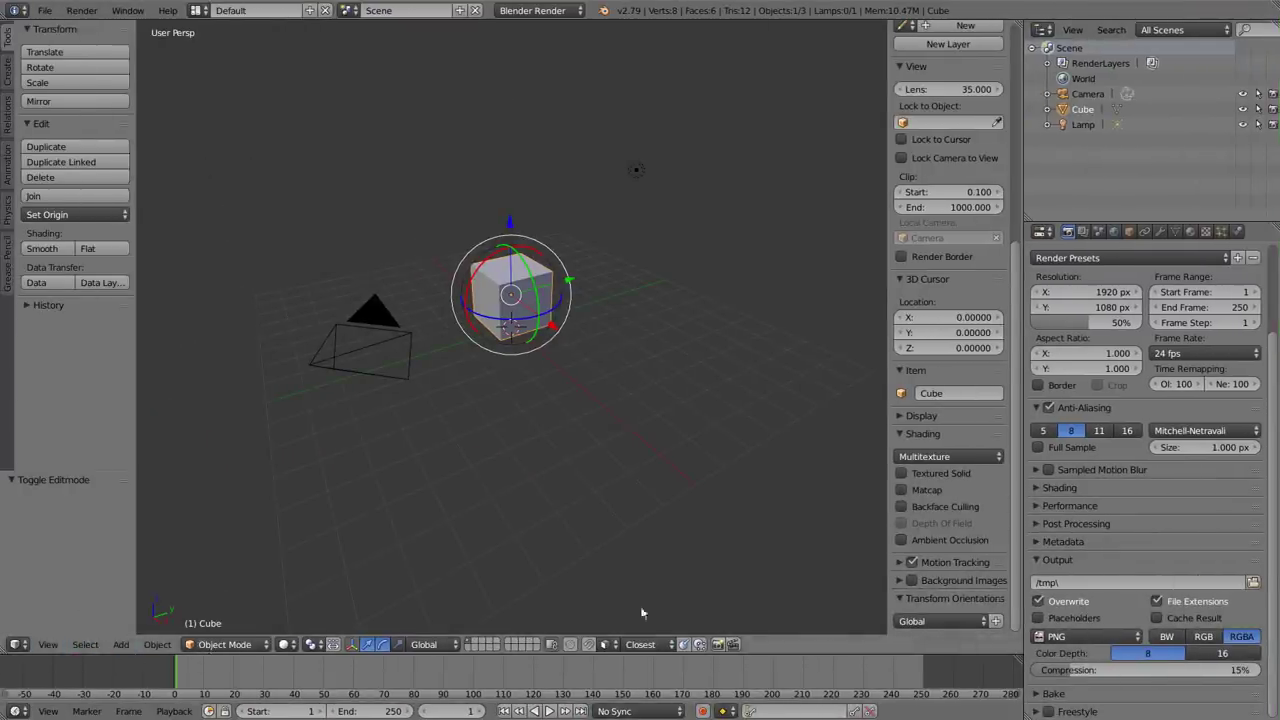
pyautogui.moveTo(1024, 552); pyautogui.dragTo(541, 556)
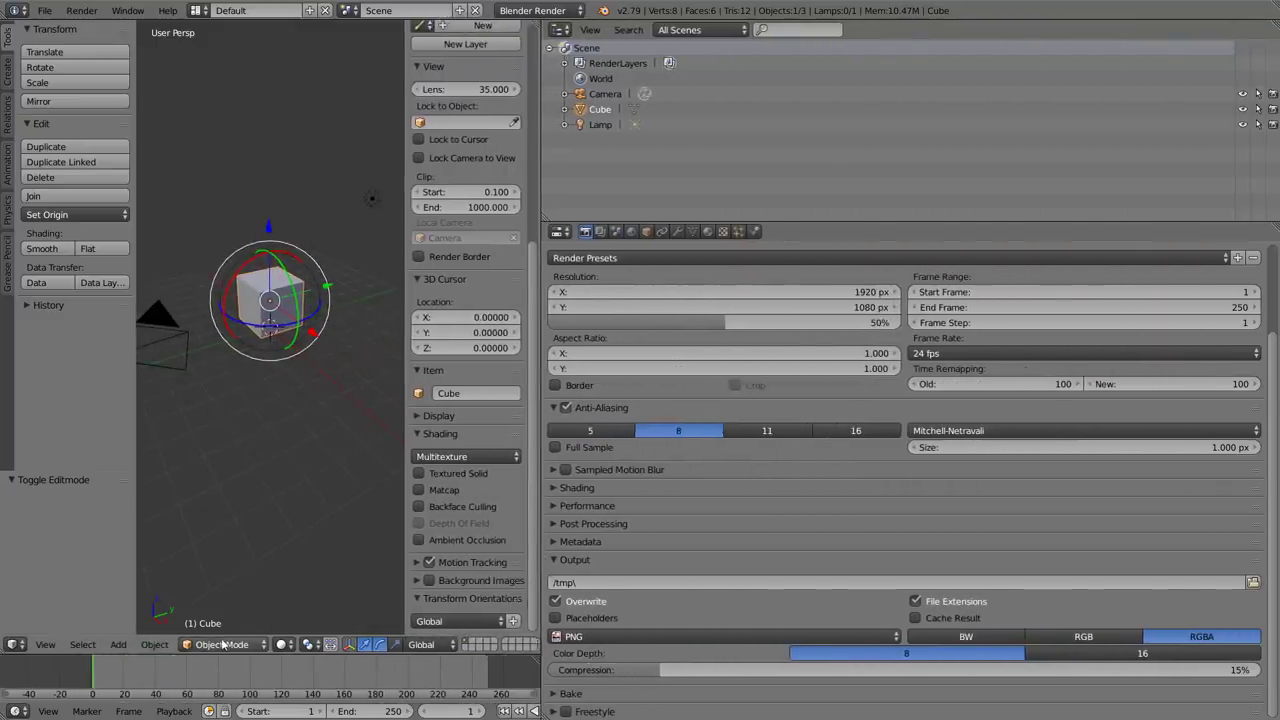
pyautogui.moveTo(213, 645); pyautogui.dragTo(5, 652, button='middle')
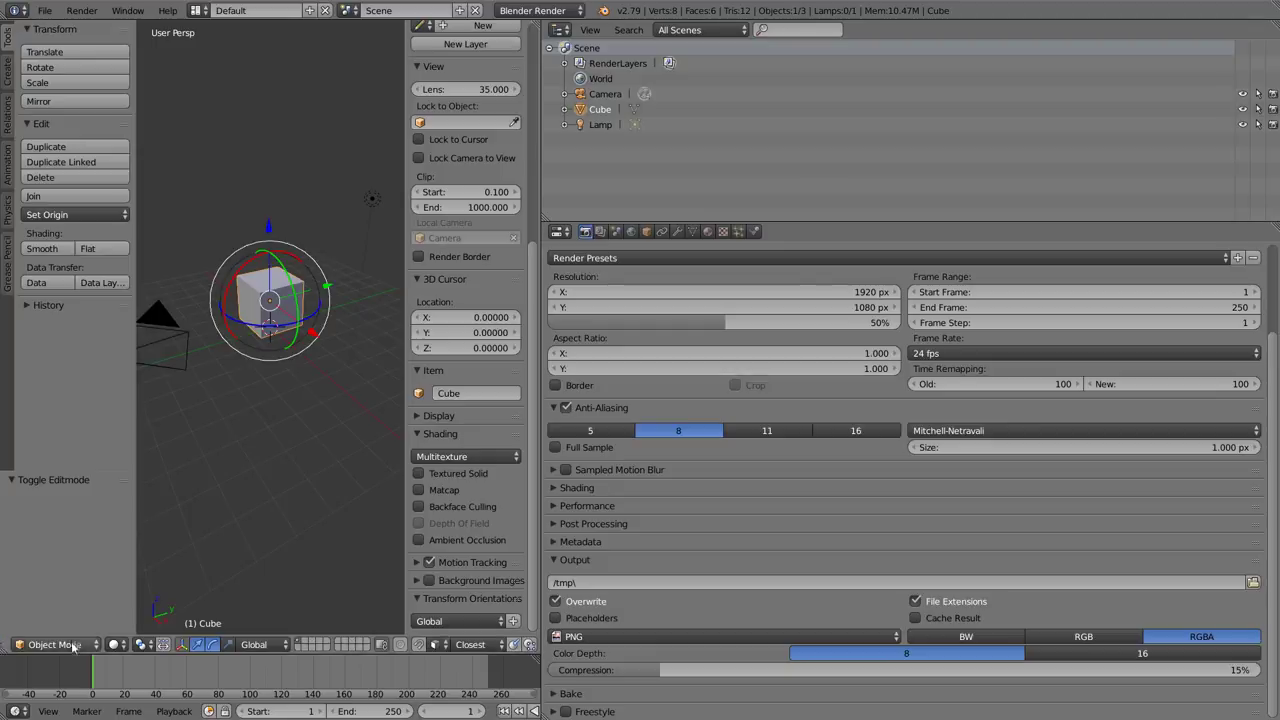
pyautogui.moveTo(5, 648); pyautogui.dragTo(351, 528, button='middle')
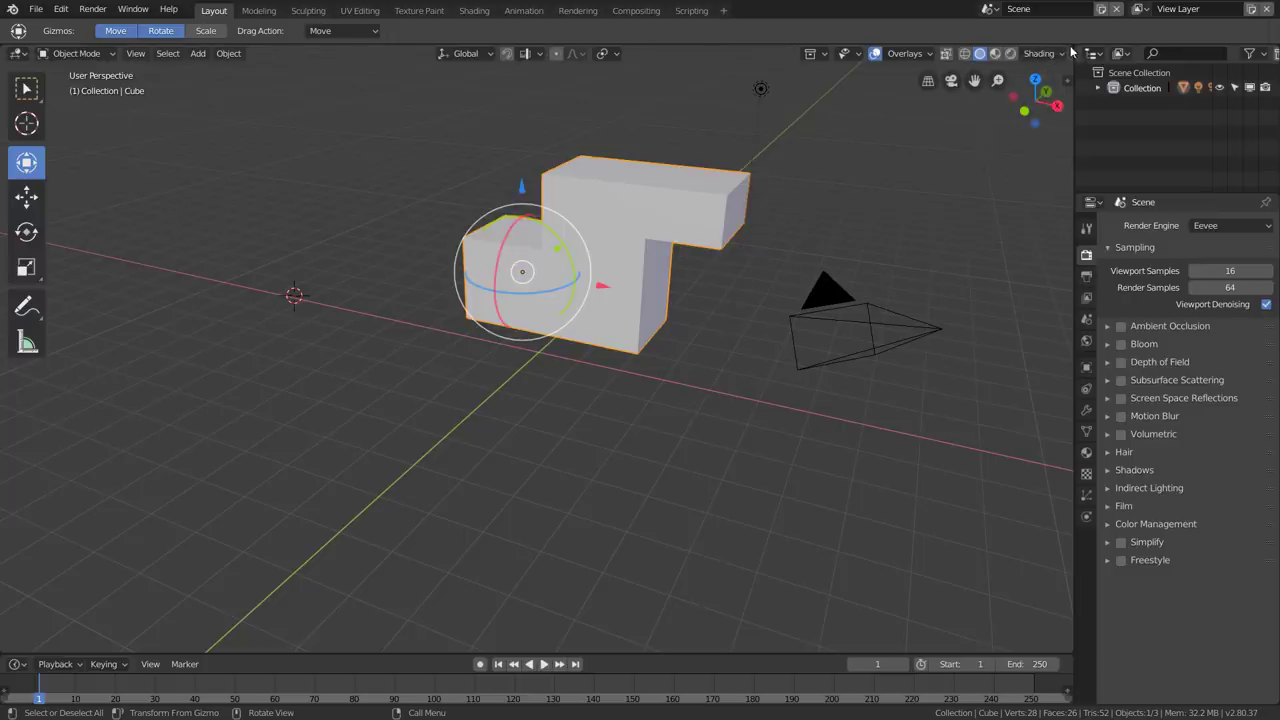
# Step: Split the viewport into stacked and side-by-side views, including via Split Area
pyautogui.moveTo(1071, 51); pyautogui.dragTo(1066, 423)
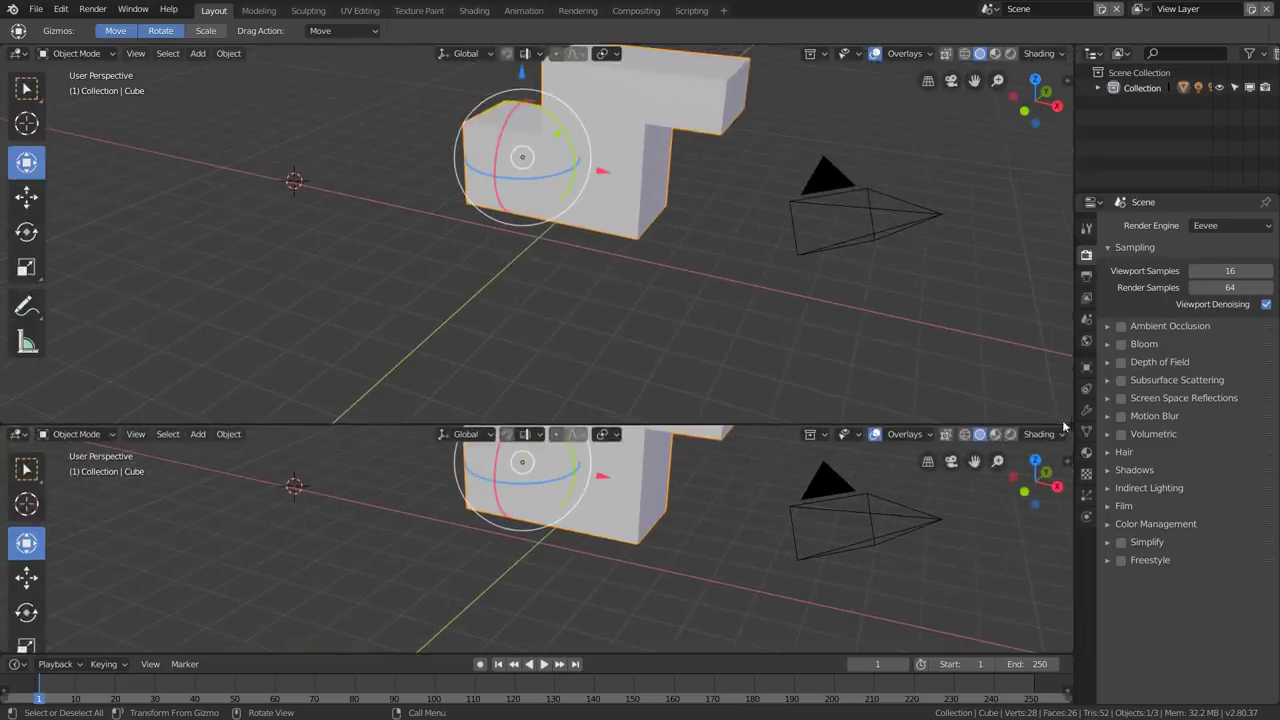
pyautogui.moveTo(1076, 428)
pyautogui.mouseDown()
pyautogui.moveTo(920, 420)
pyautogui.moveTo(1070, 438)
pyautogui.moveTo(1070, 356)
pyautogui.mouseUp()
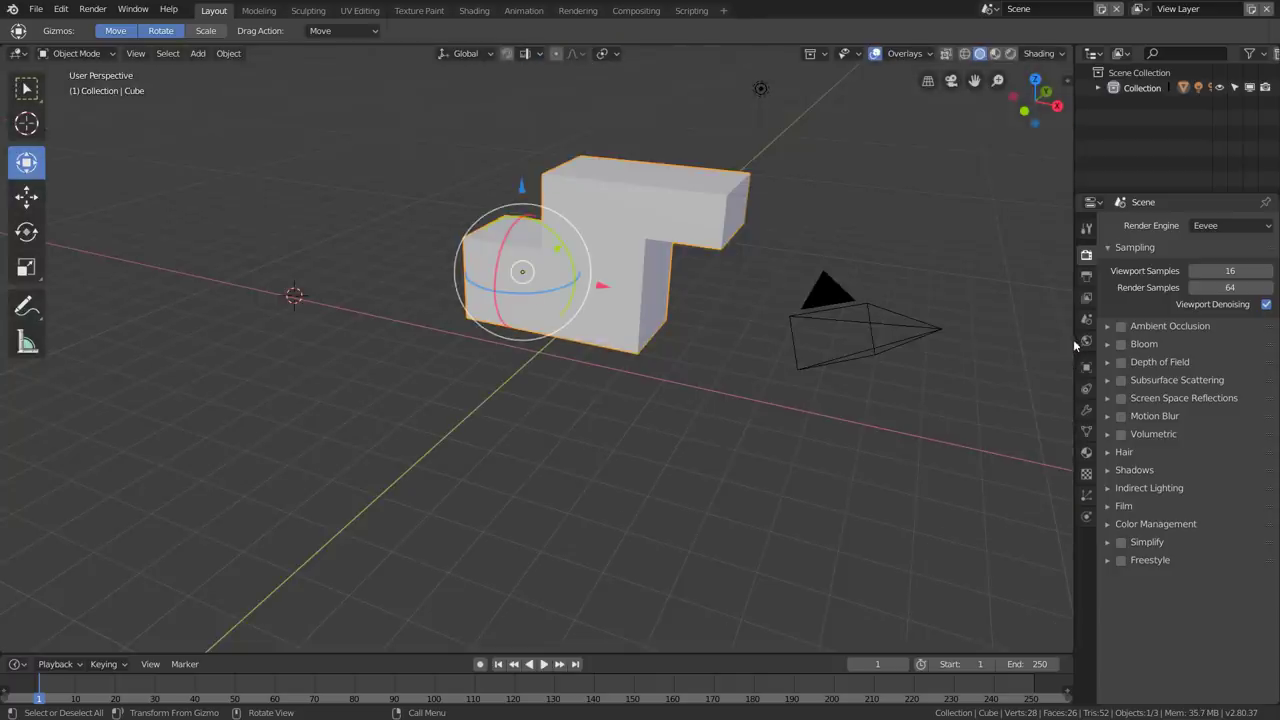
pyautogui.rightClick(1073, 339)
pyautogui.rightClick(1075, 373)
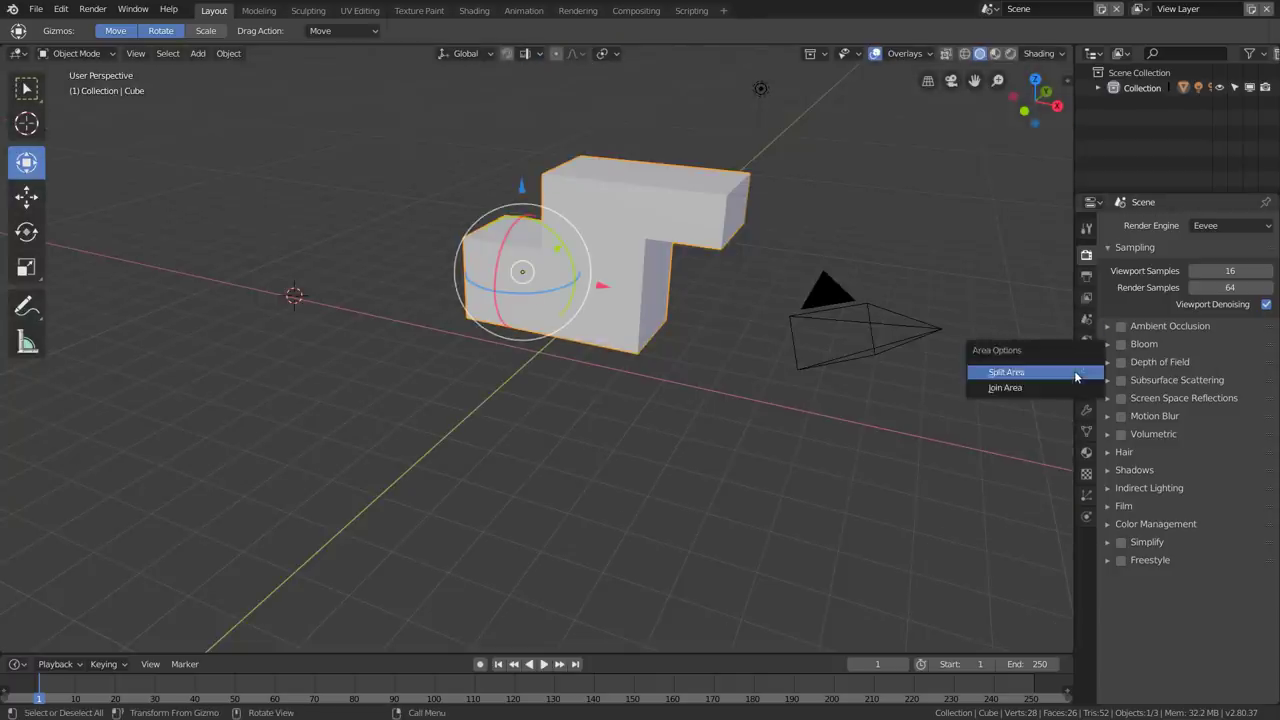
pyautogui.click(1016, 373)
pyautogui.click(961, 331)
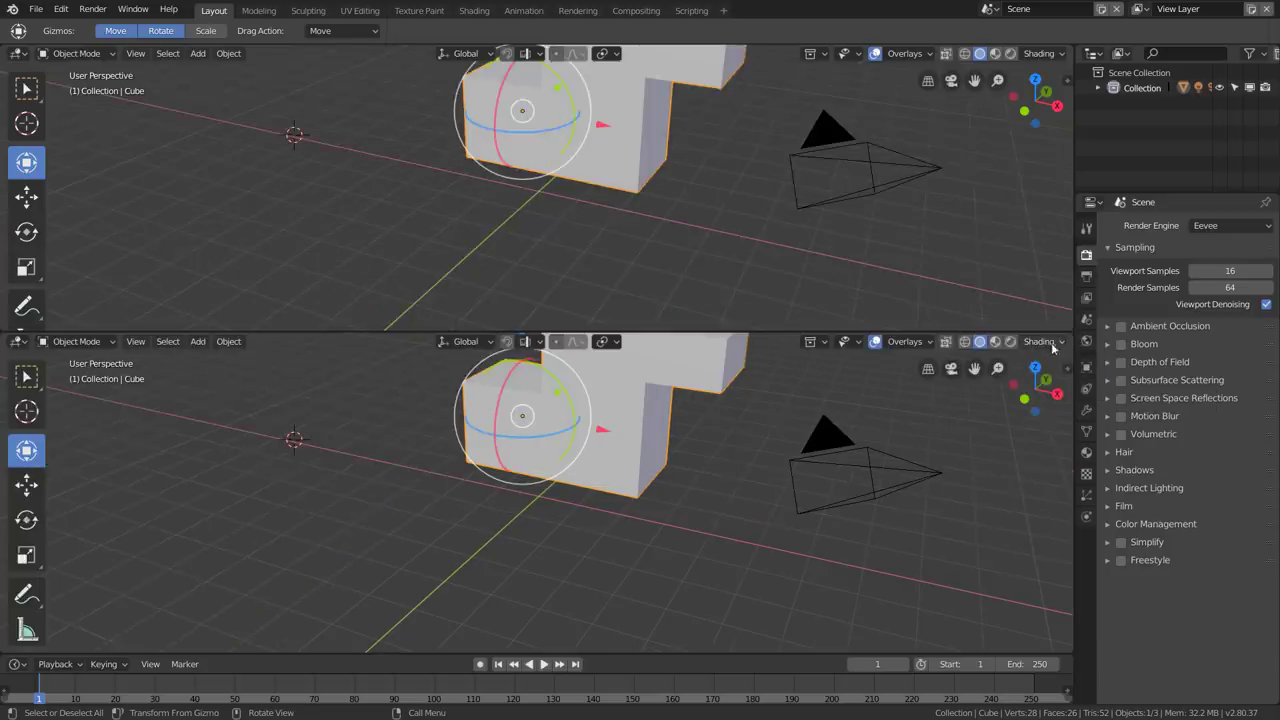
# Step: Join the split views back into one viewport and widen the properties panel slightly
pyautogui.rightClick(951, 334)
pyautogui.click(940, 334)
pyautogui.click(597, 424)
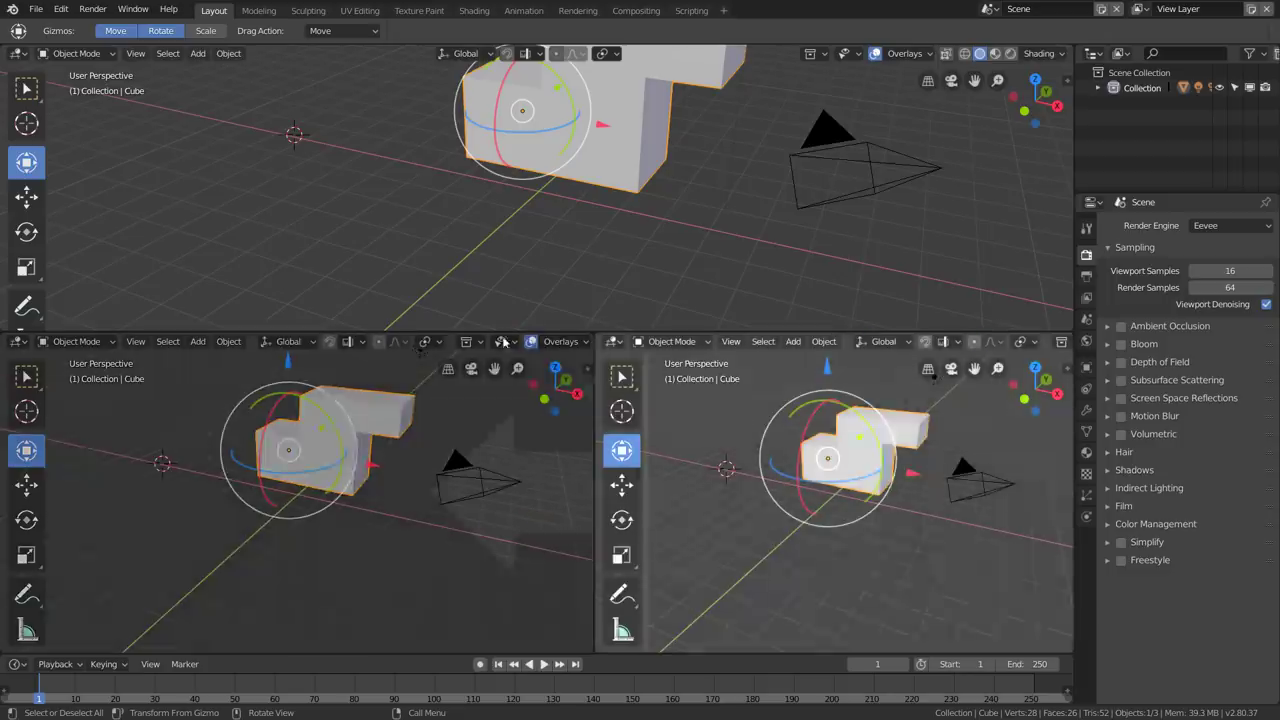
pyautogui.moveTo(598, 342); pyautogui.dragTo(300, 400)
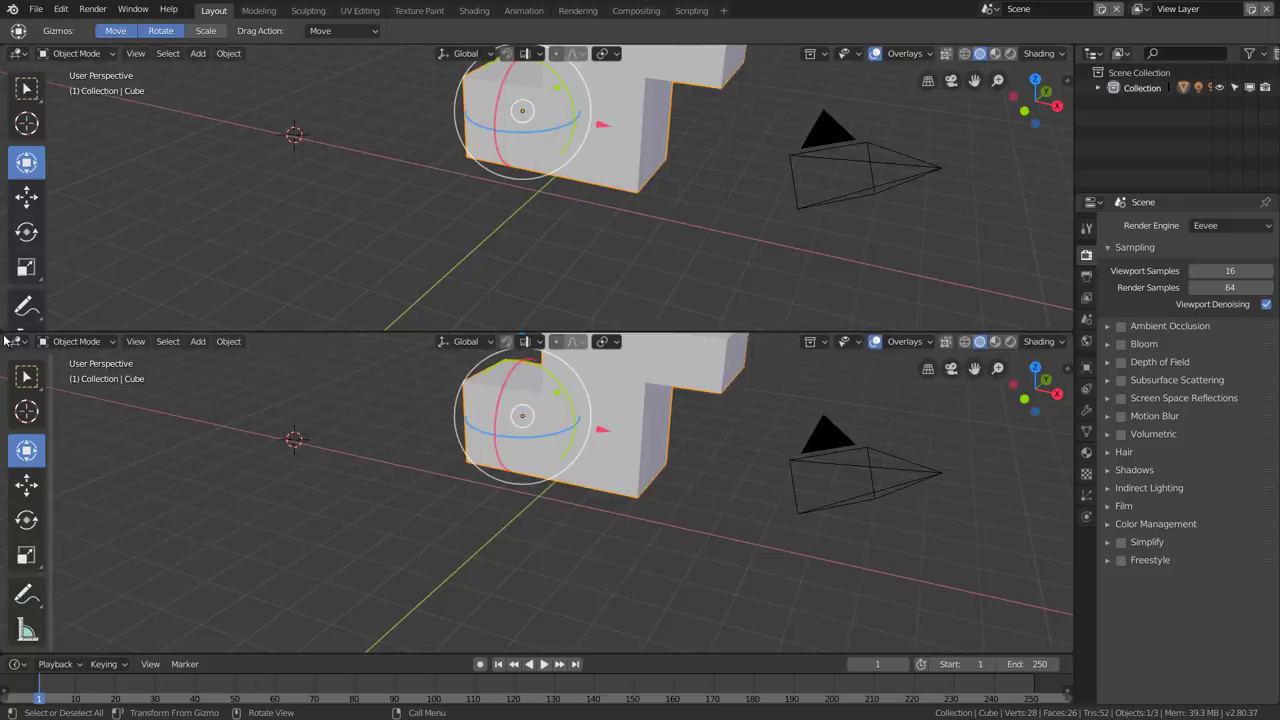
pyautogui.moveTo(5, 340); pyautogui.dragTo(5, 316)
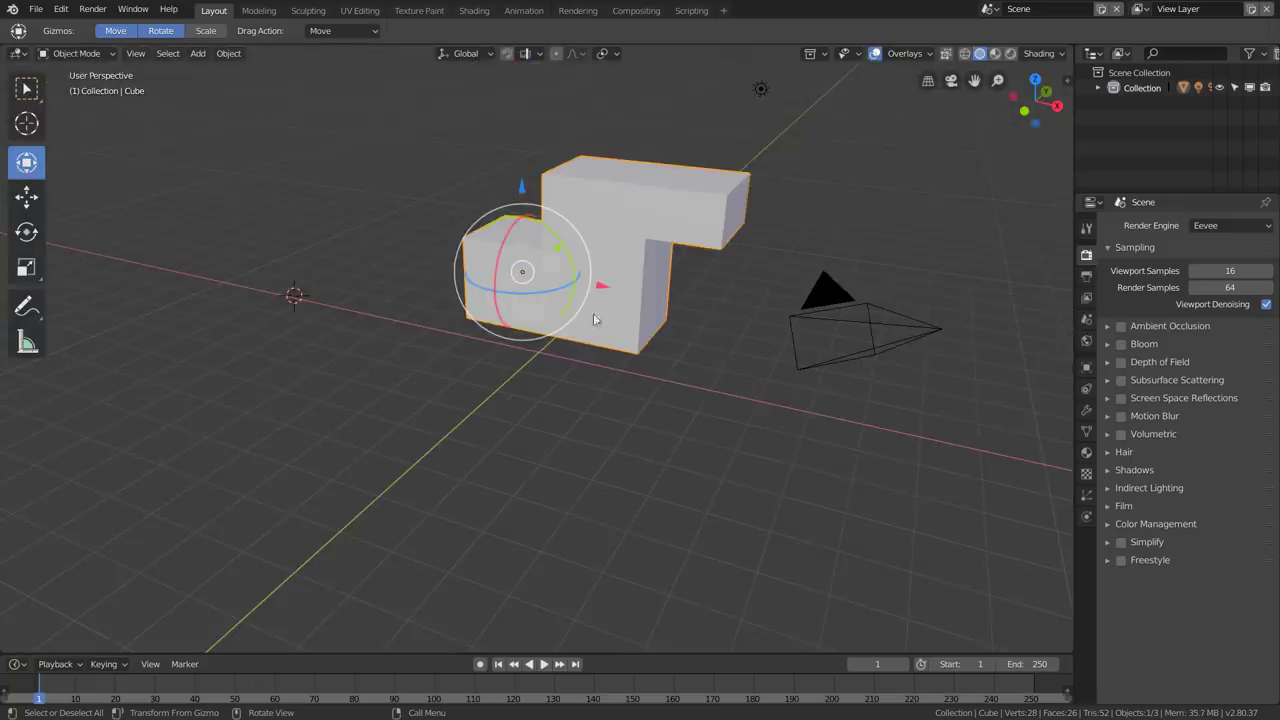
pyautogui.moveTo(1074, 219); pyautogui.dragTo(1002, 227)
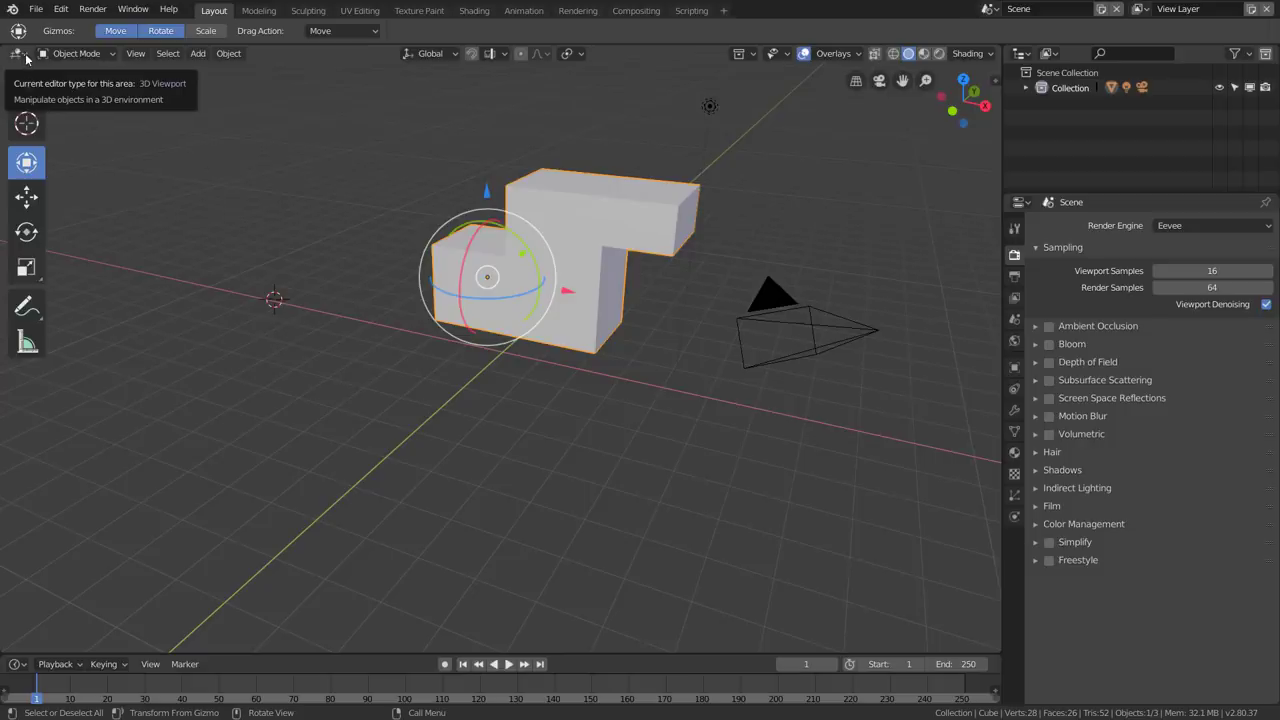
# Step: Deselect the cube and drag the viewport/properties divider to resize both areas
pyautogui.click(1001, 179)
pyautogui.moveTo(1002, 179); pyautogui.dragTo(541, 164)
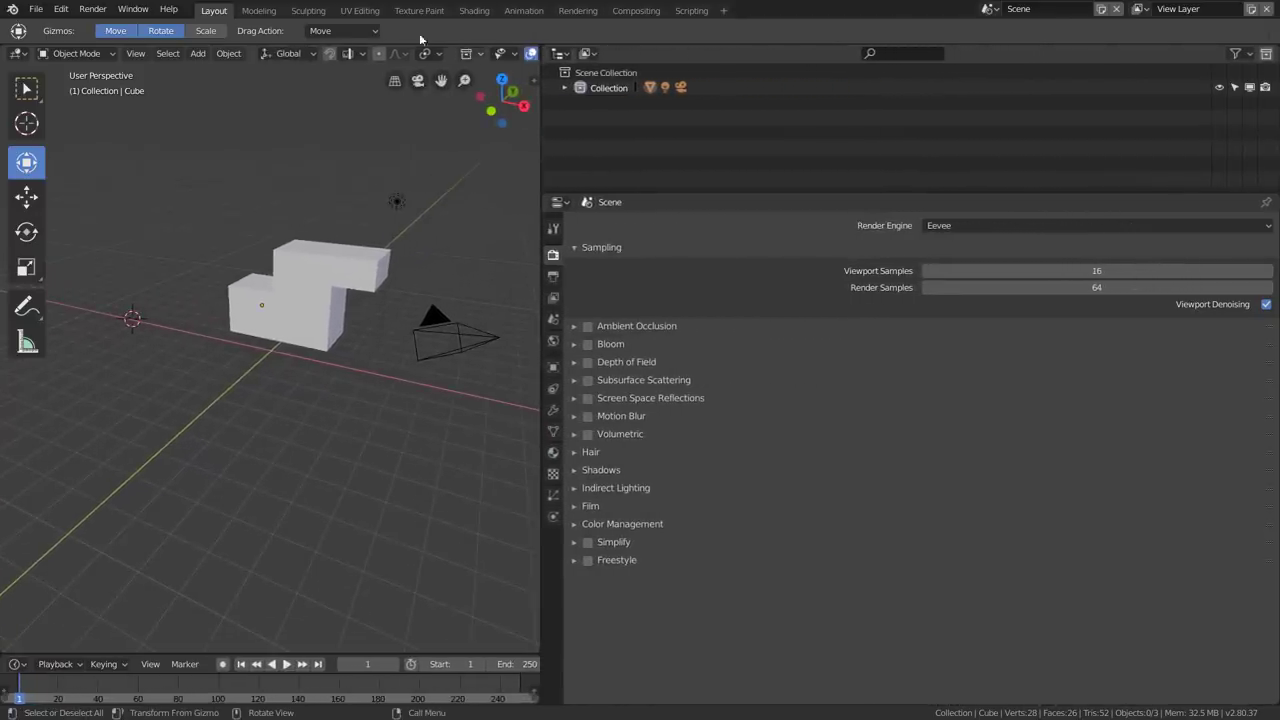
pyautogui.moveTo(449, 53)
pyautogui.mouseDown(button='middle')
pyautogui.moveTo(273, 58)
pyautogui.moveTo(455, 60)
pyautogui.mouseUp(button='middle')
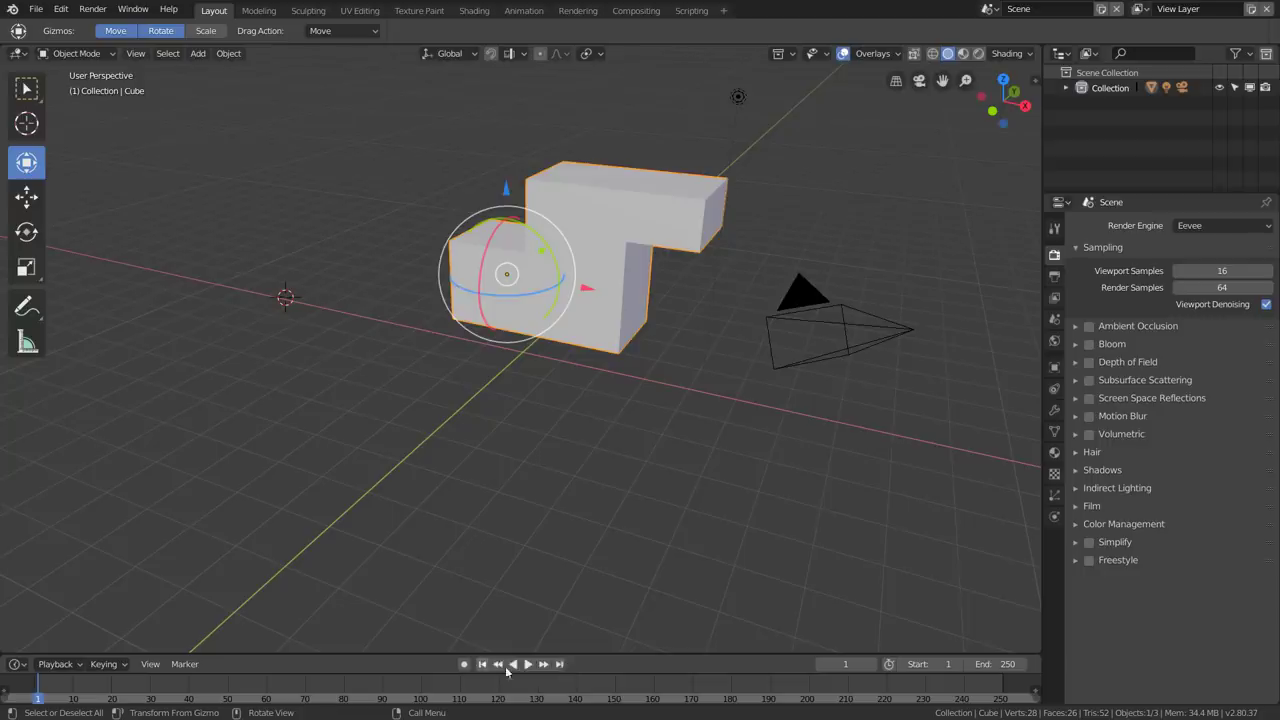
# Step: Review the timeline's Marker, Keying and Playback menus
pyautogui.click(175, 664)
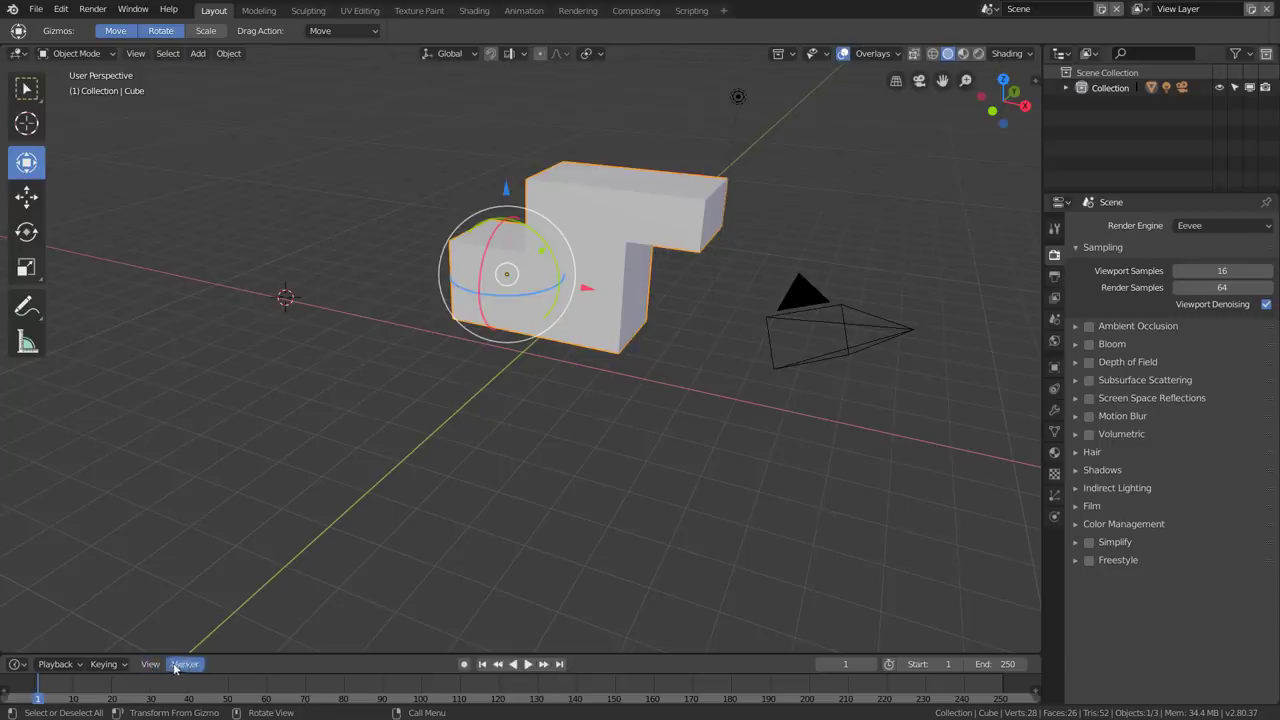
pyautogui.click(112, 666)
pyautogui.click(71, 669)
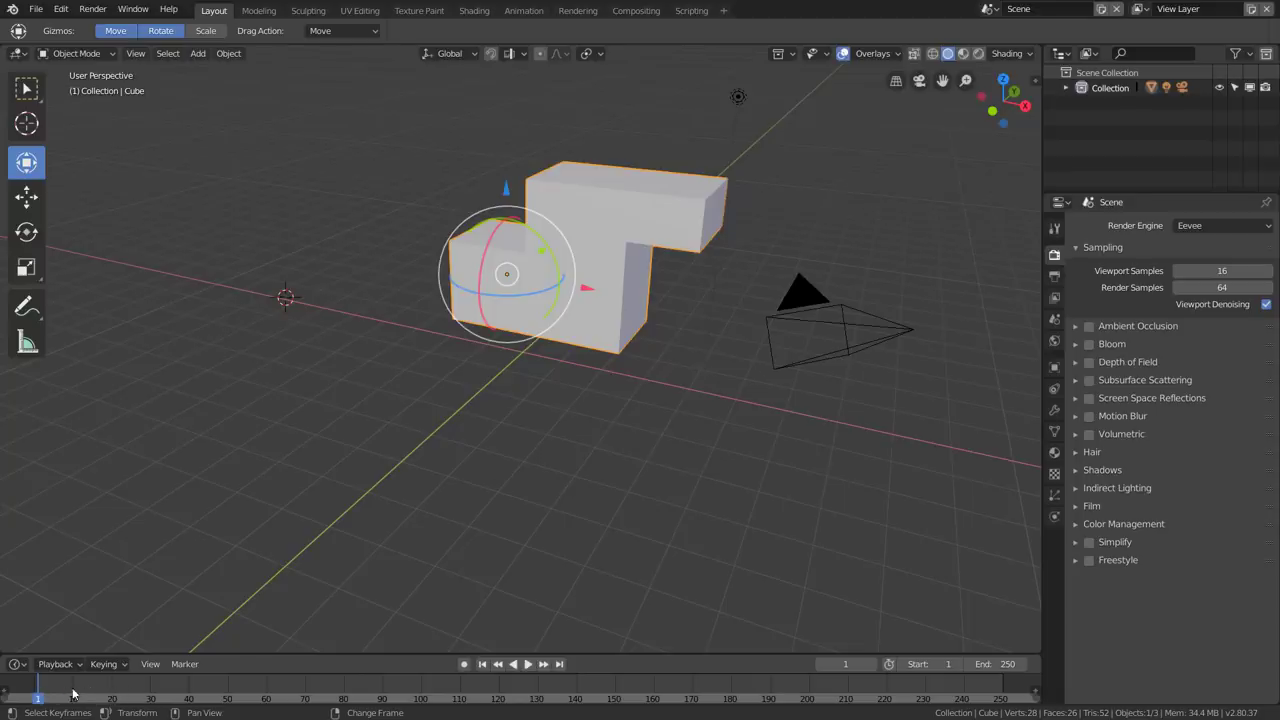
# Step: Insert location keyframes on the cube at frame 1 and frame 50
pyautogui.press('i')
pyautogui.click(559, 278)
pyautogui.moveTo(37, 686)
pyautogui.mouseDown()
pyautogui.moveTo(92, 690)
pyautogui.moveTo(37, 692)
pyautogui.mouseUp()
pyautogui.moveTo(42, 688); pyautogui.dragTo(228, 695)
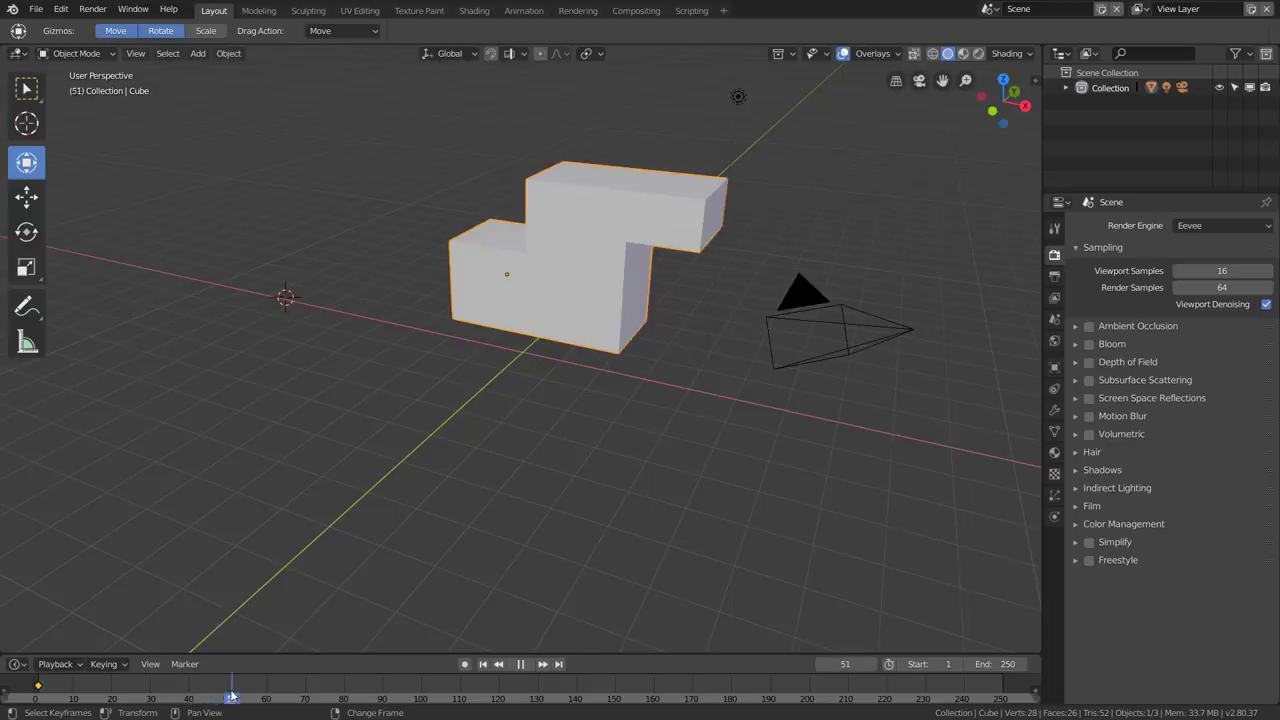
pyautogui.press('i')
pyautogui.click(540, 377)
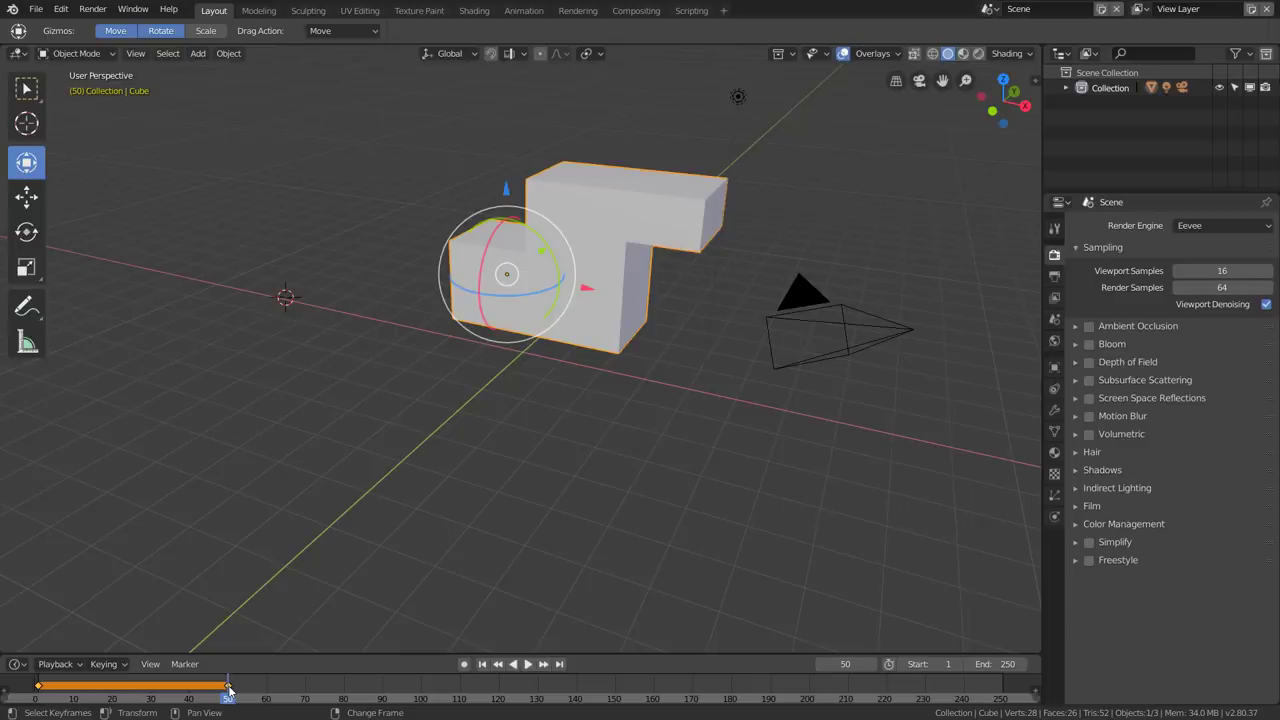
# Step: Move the keyframes to frames 46 and 14, then play and stop the animation
pyautogui.moveTo(228, 688); pyautogui.dragTo(212, 688)
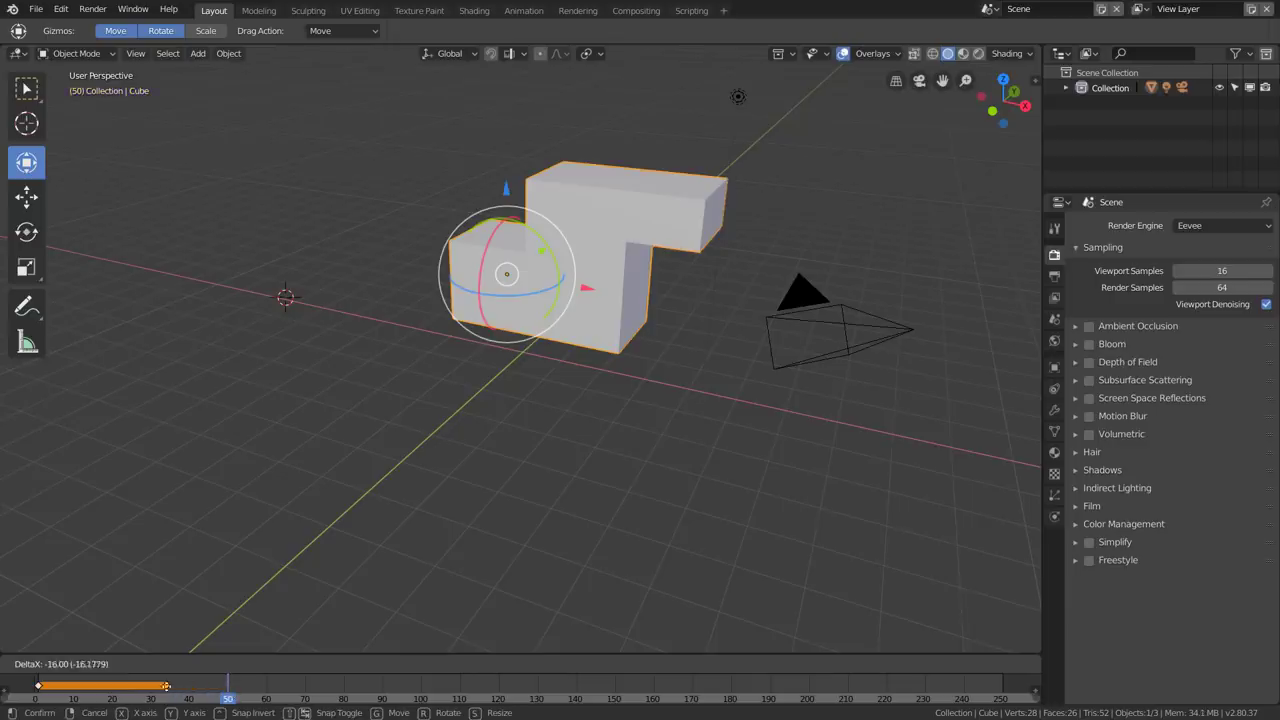
pyautogui.moveTo(40, 688); pyautogui.dragTo(90, 688)
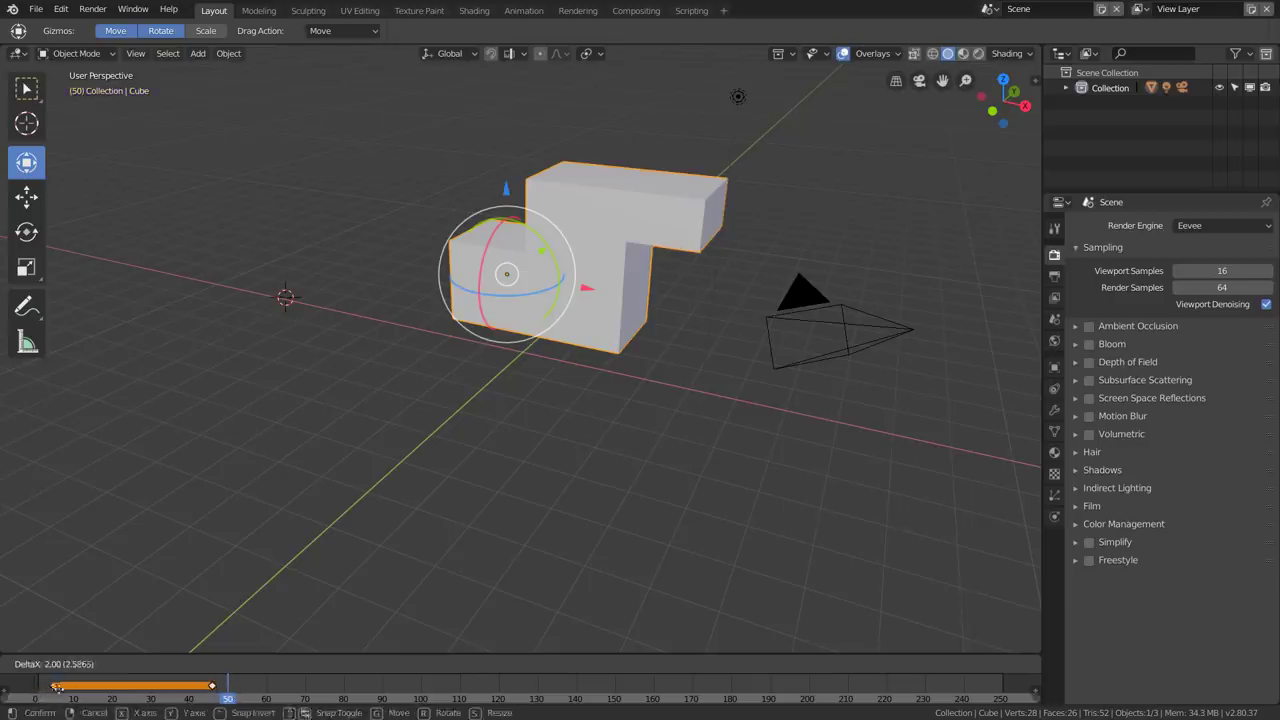
pyautogui.press('space')
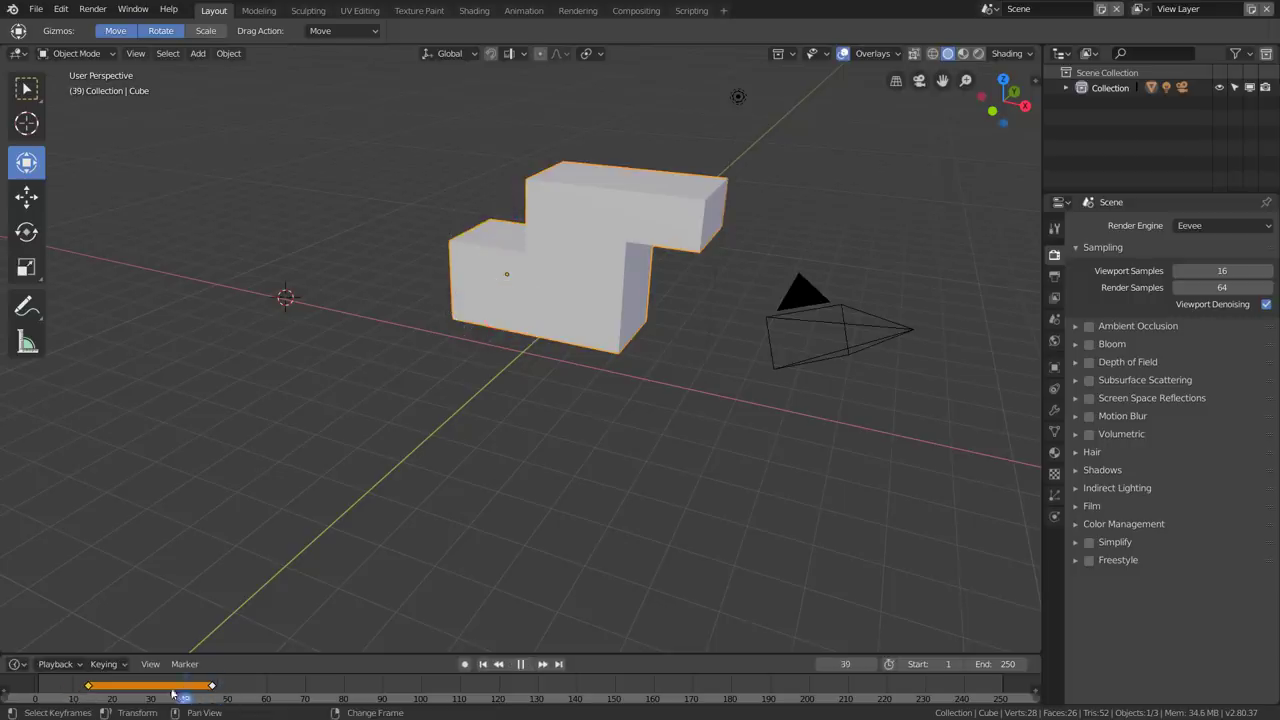
pyautogui.moveTo(155, 690)
pyautogui.mouseDown()
pyautogui.moveTo(594, 707)
pyautogui.moveTo(577, 683)
pyautogui.mouseUp()
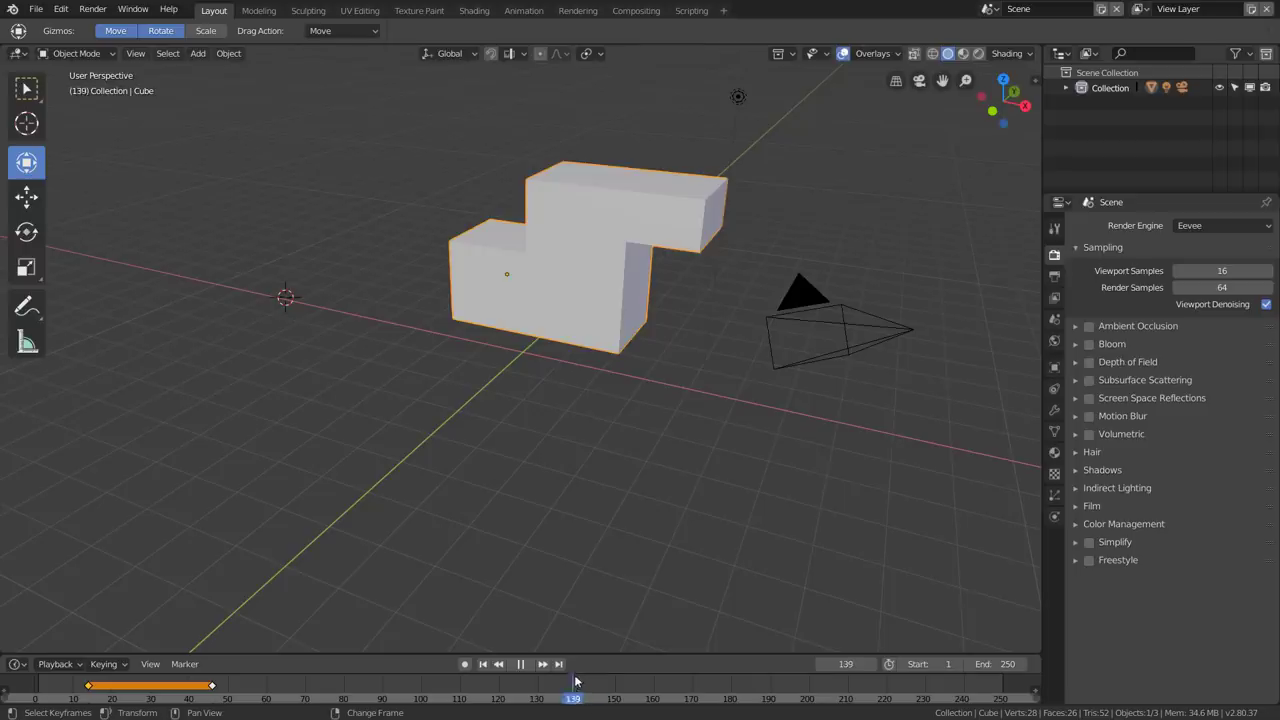
pyautogui.press('space')
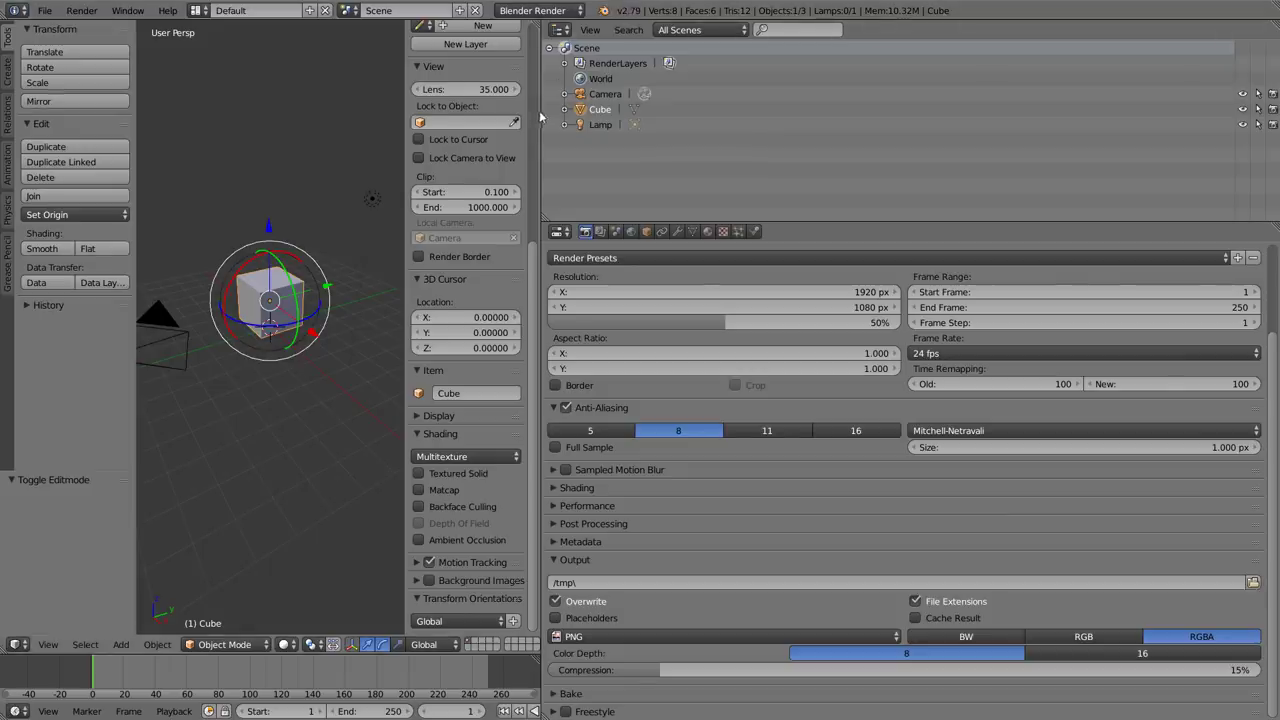
pyautogui.moveTo(540, 117); pyautogui.dragTo(1078, 117)
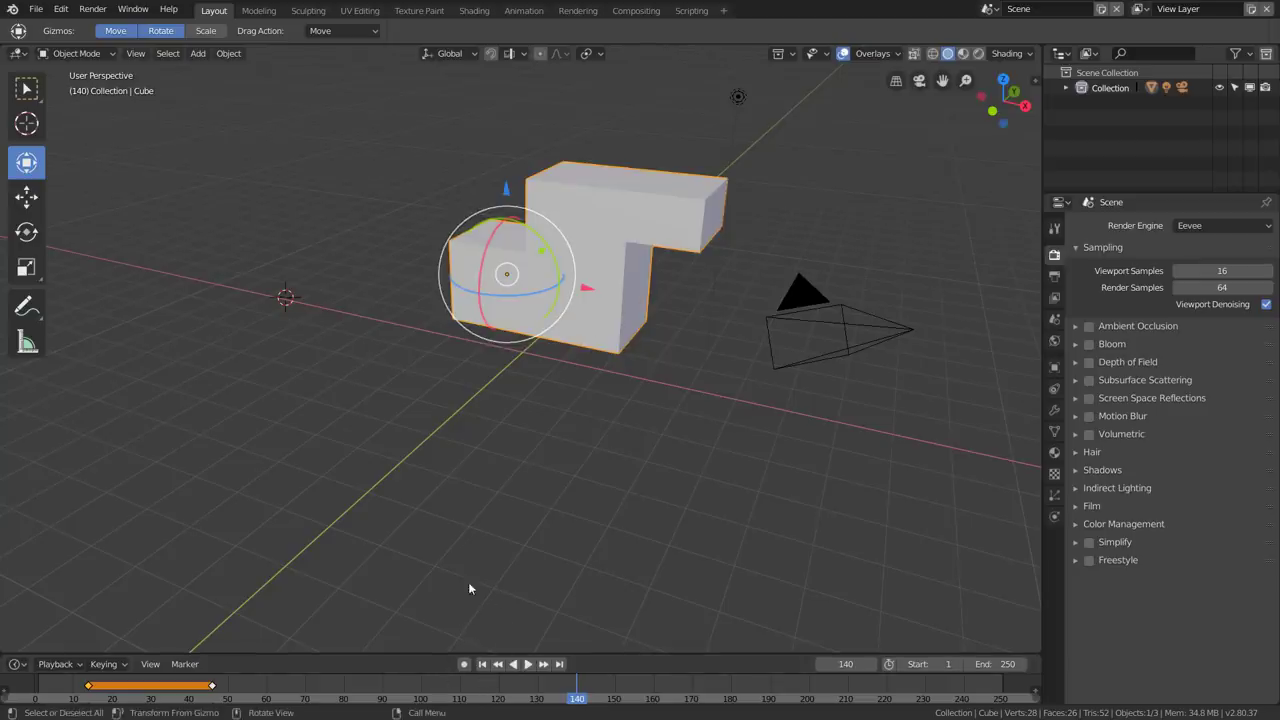
pyautogui.click(896, 335)
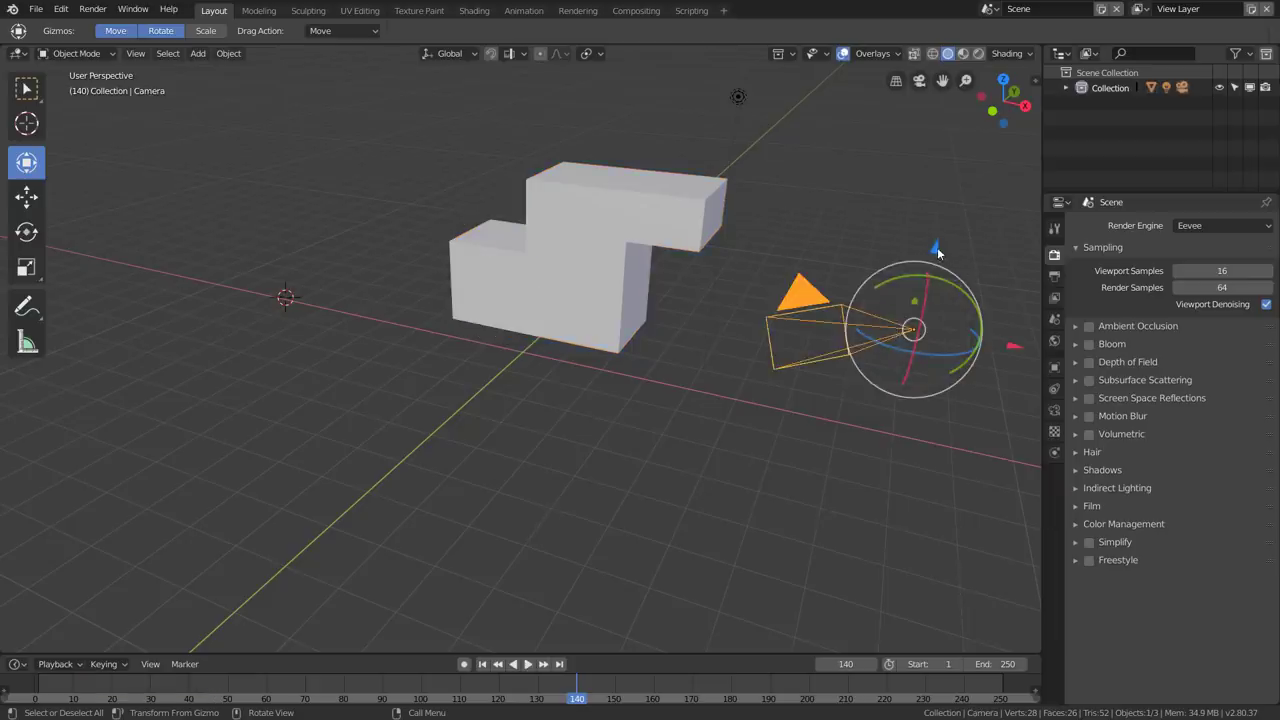
pyautogui.press('g')
pyautogui.press('z')
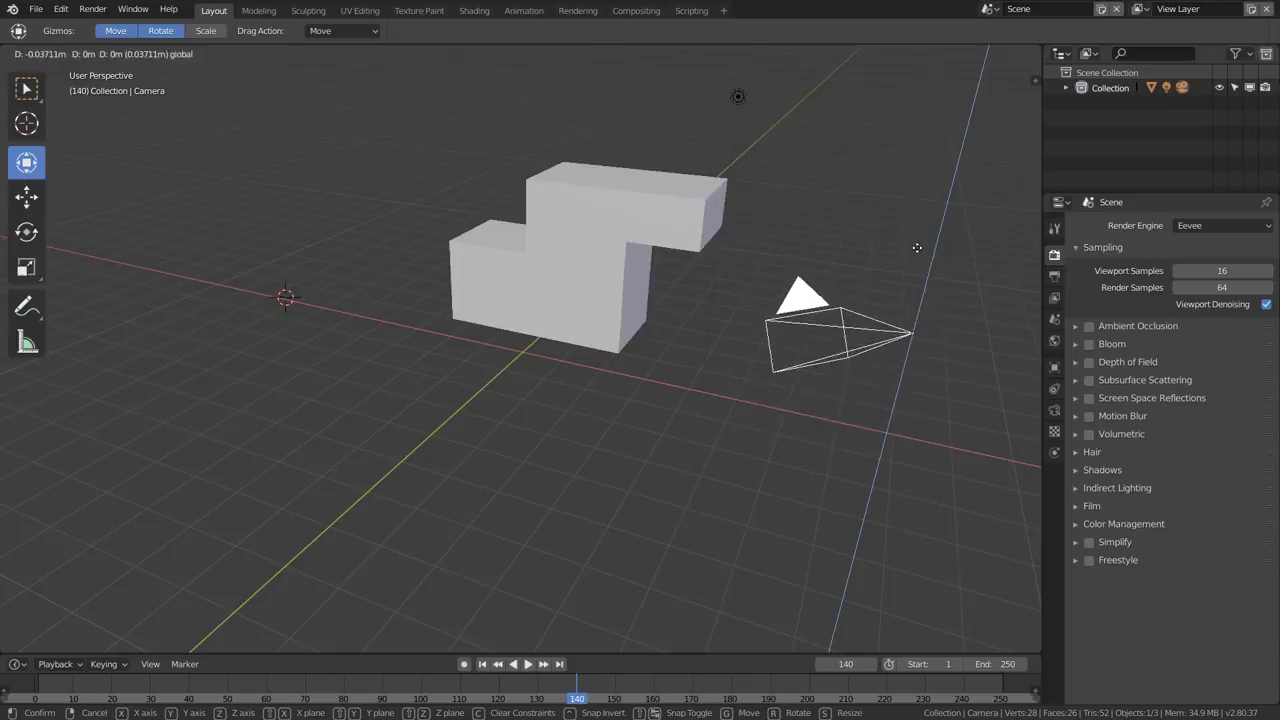
pyautogui.click(911, 265)
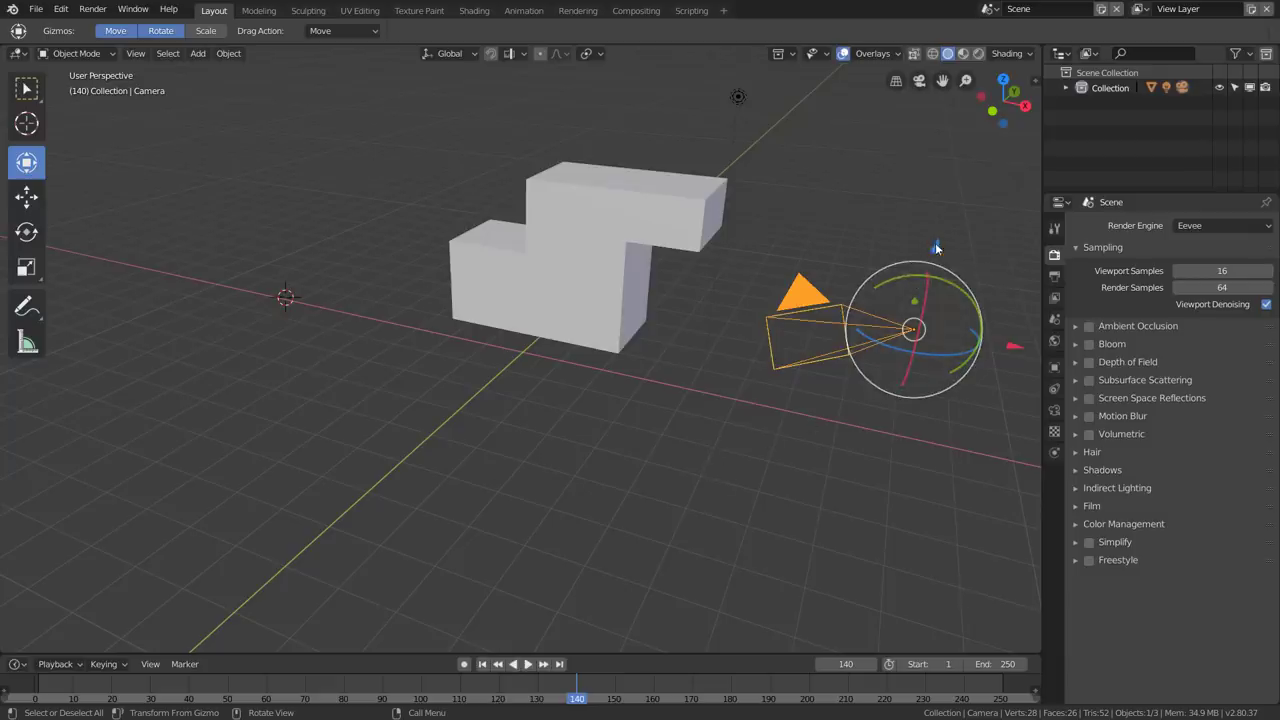
pyautogui.press('g')
pyautogui.press('z')
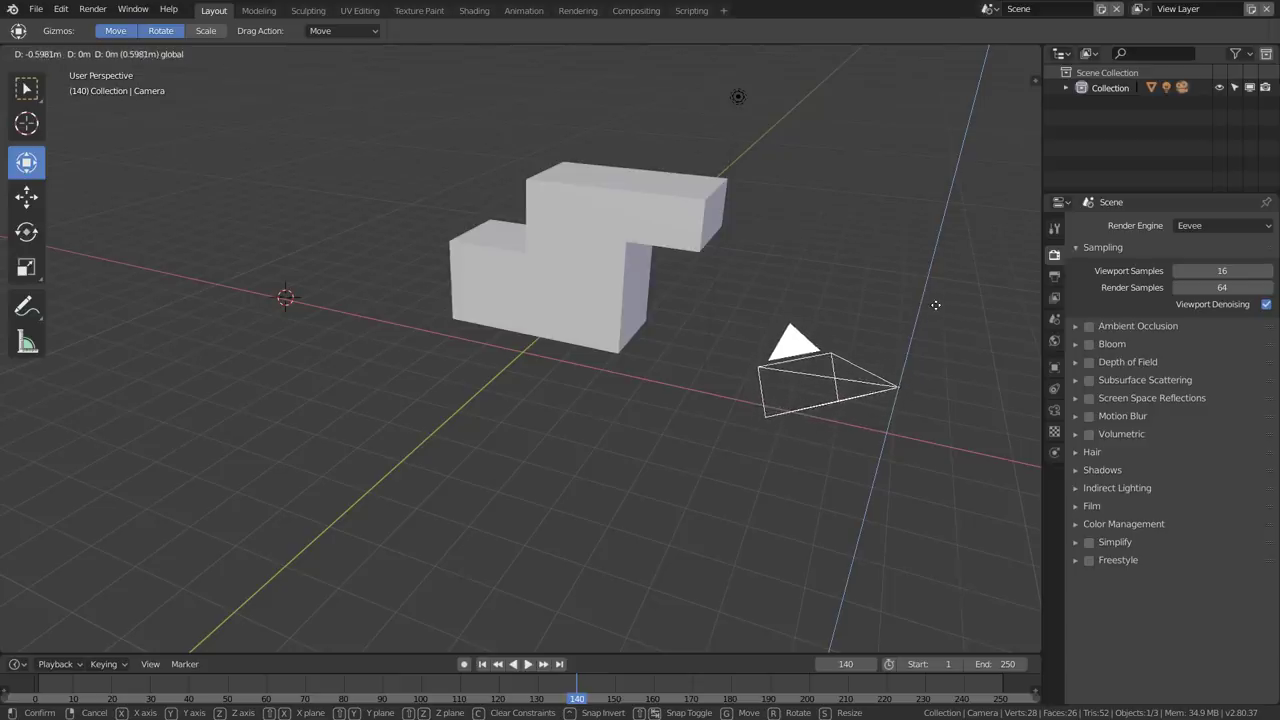
pyautogui.rightClick(935, 305)
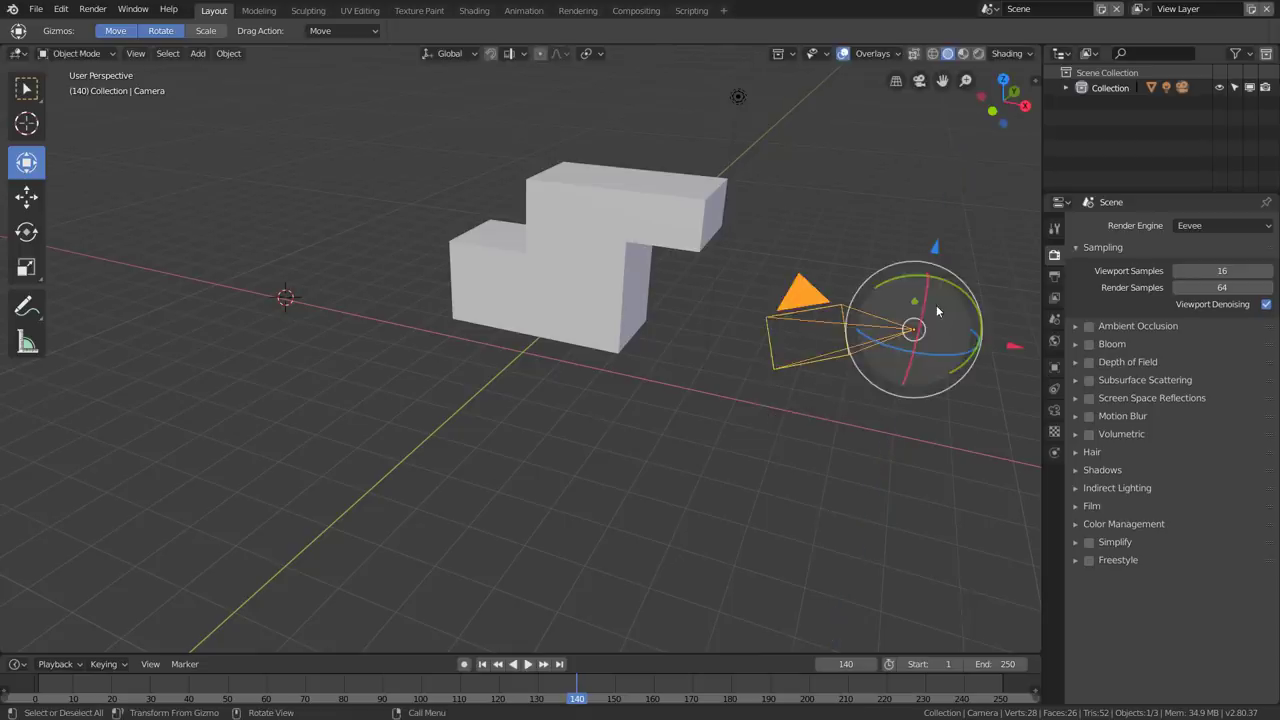
pyautogui.press('g')
pyautogui.press('z')
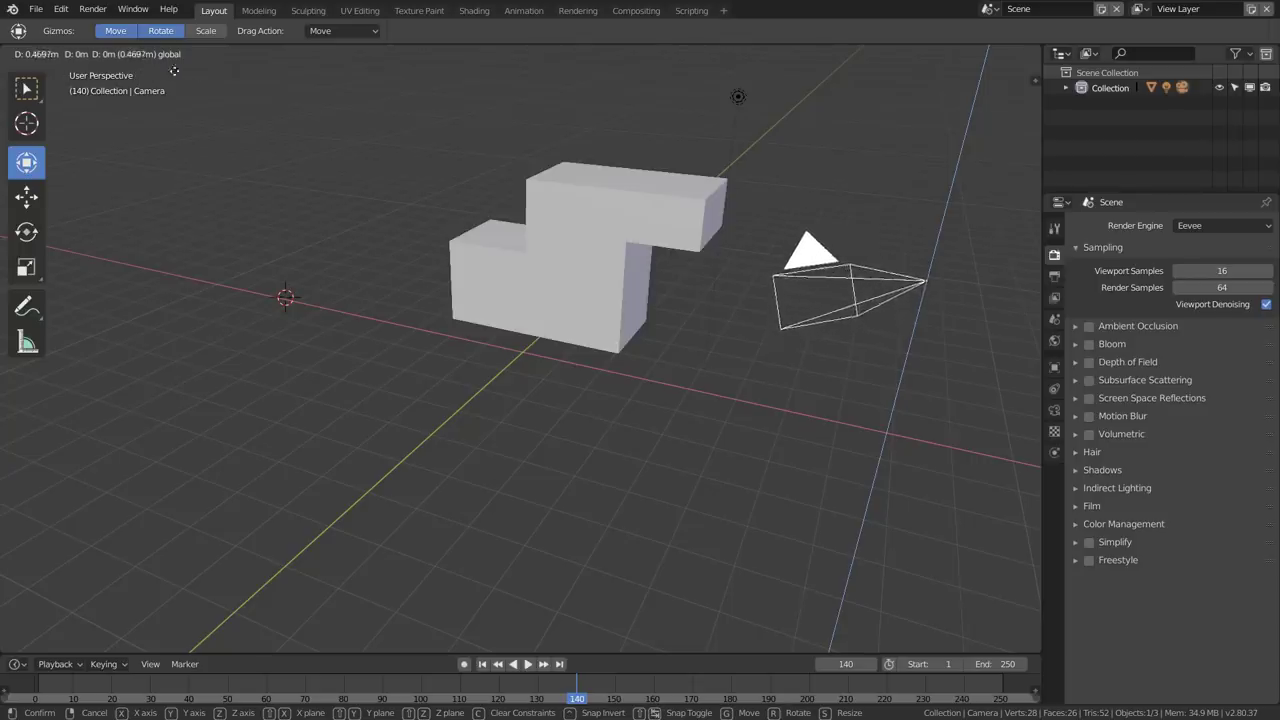
pyautogui.click(658, 242)
# Step: In Edit Mode, extrude the upper block's top face upward to form the head
pyautogui.click(581, 198)
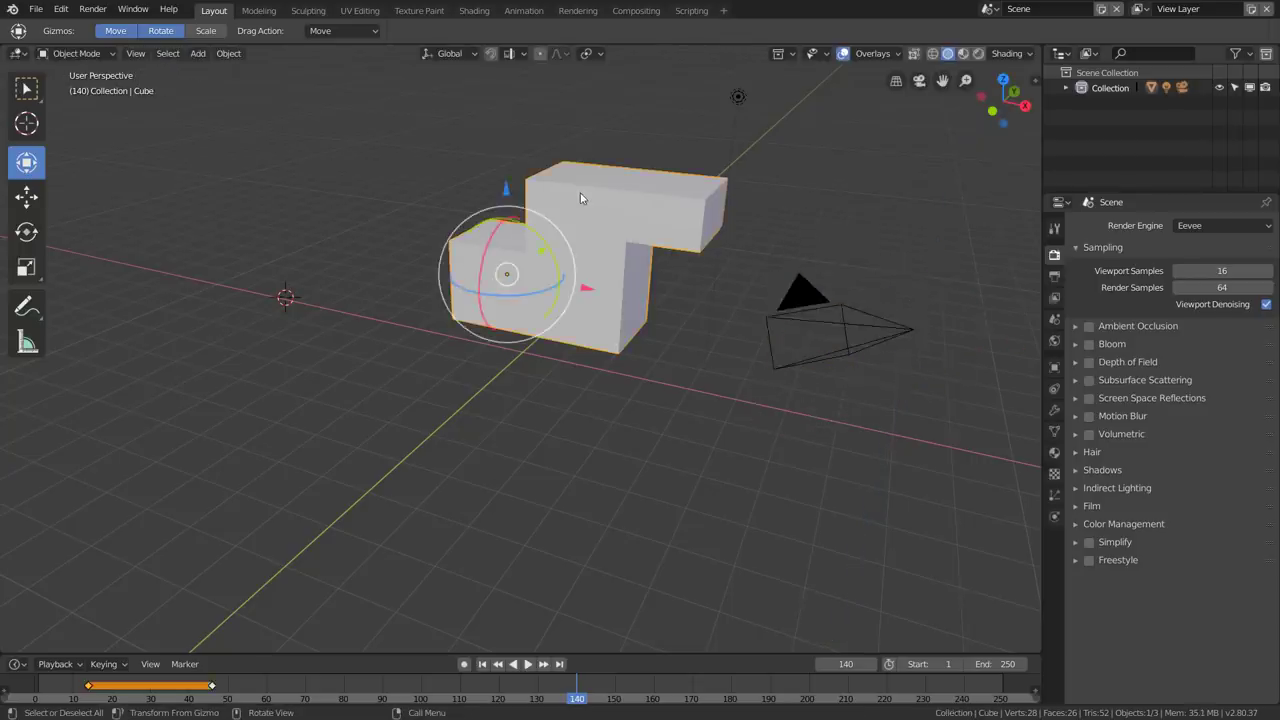
pyautogui.press('Tab')
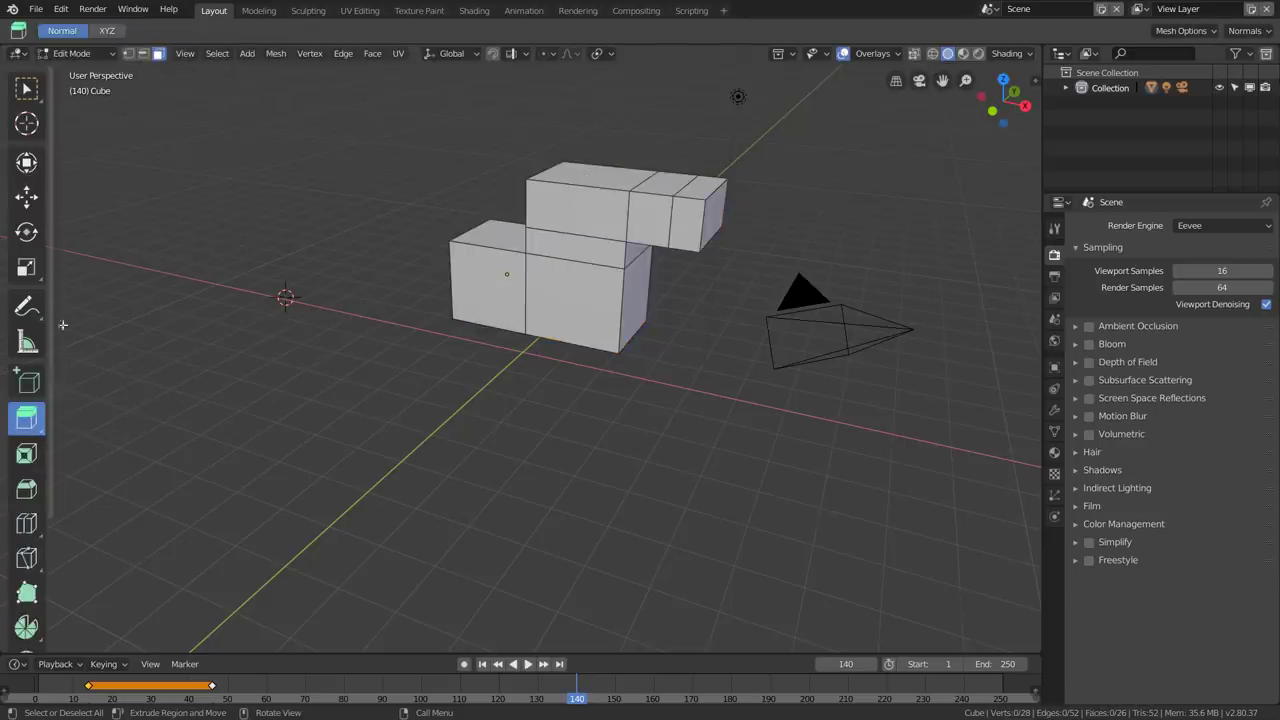
pyautogui.click(26, 90)
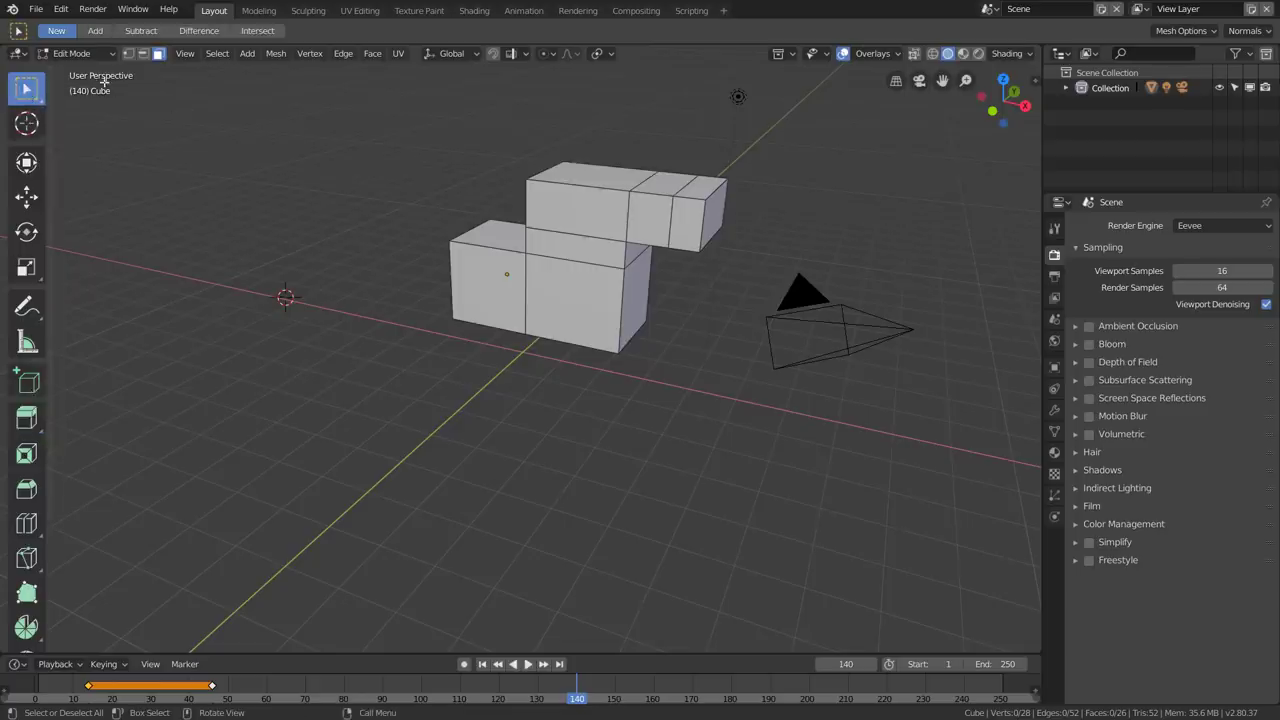
pyautogui.click(606, 176)
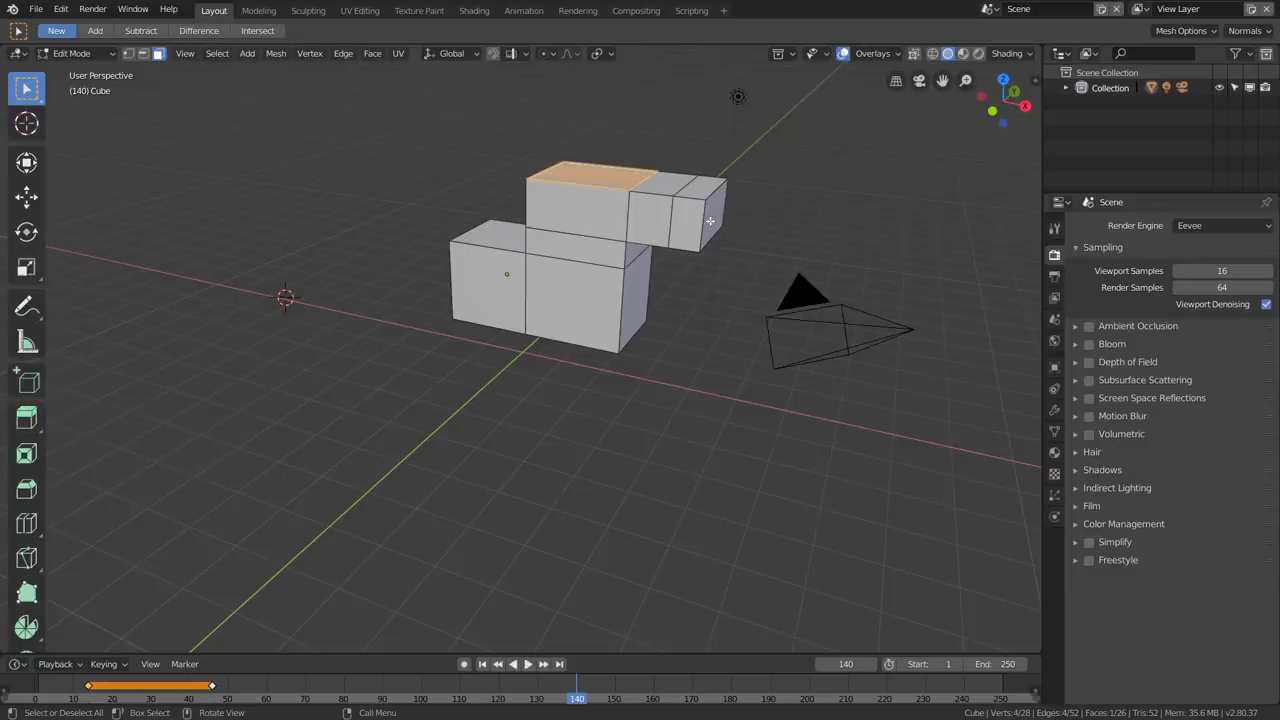
pyautogui.press('e')
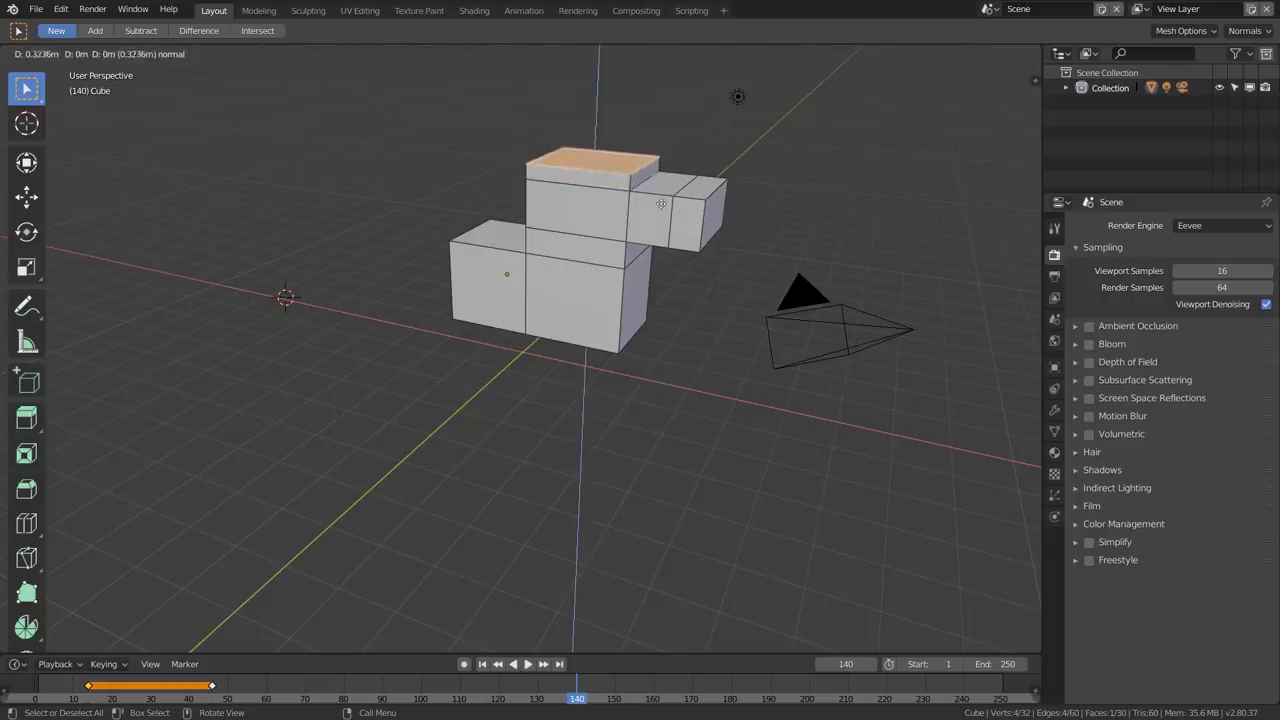
pyautogui.click(285, 168)
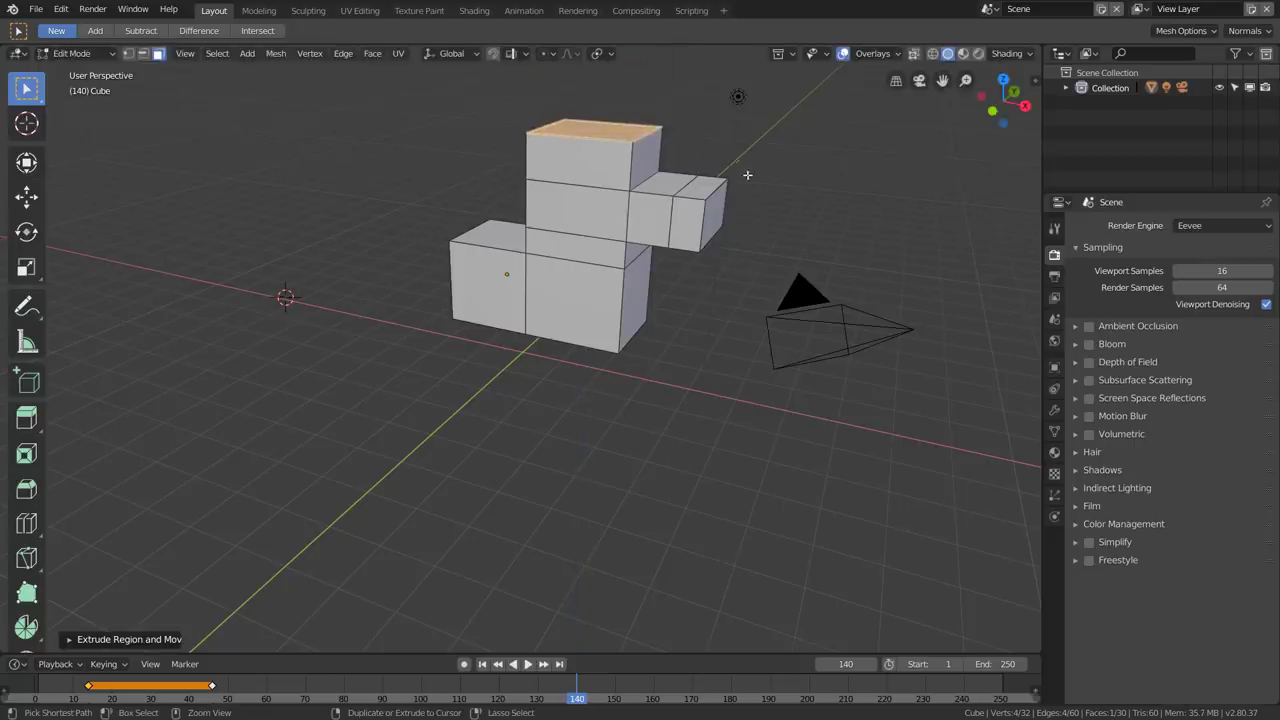
# Step: Bevel the top edges with 3 segments to round off the head
pyautogui.hotkey('ctrl', 'b')
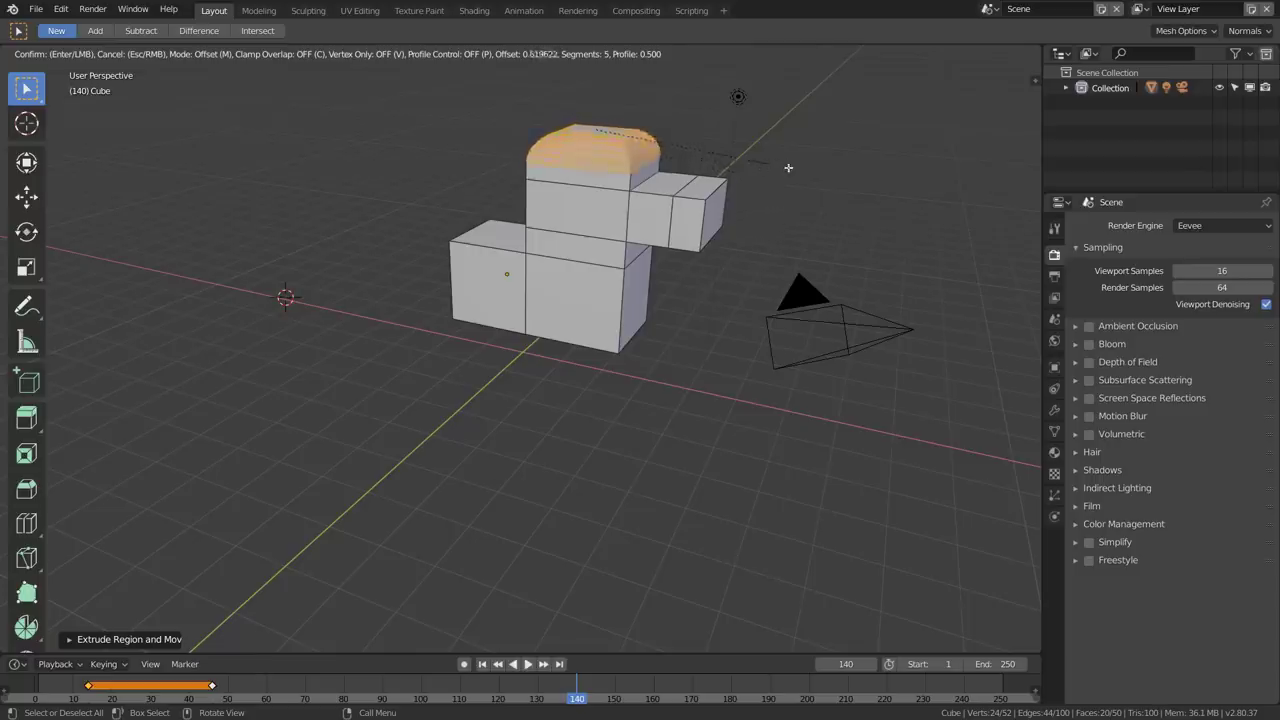
pyautogui.scroll(-1, 776, 165)
pyautogui.scroll(-1, 776, 165)
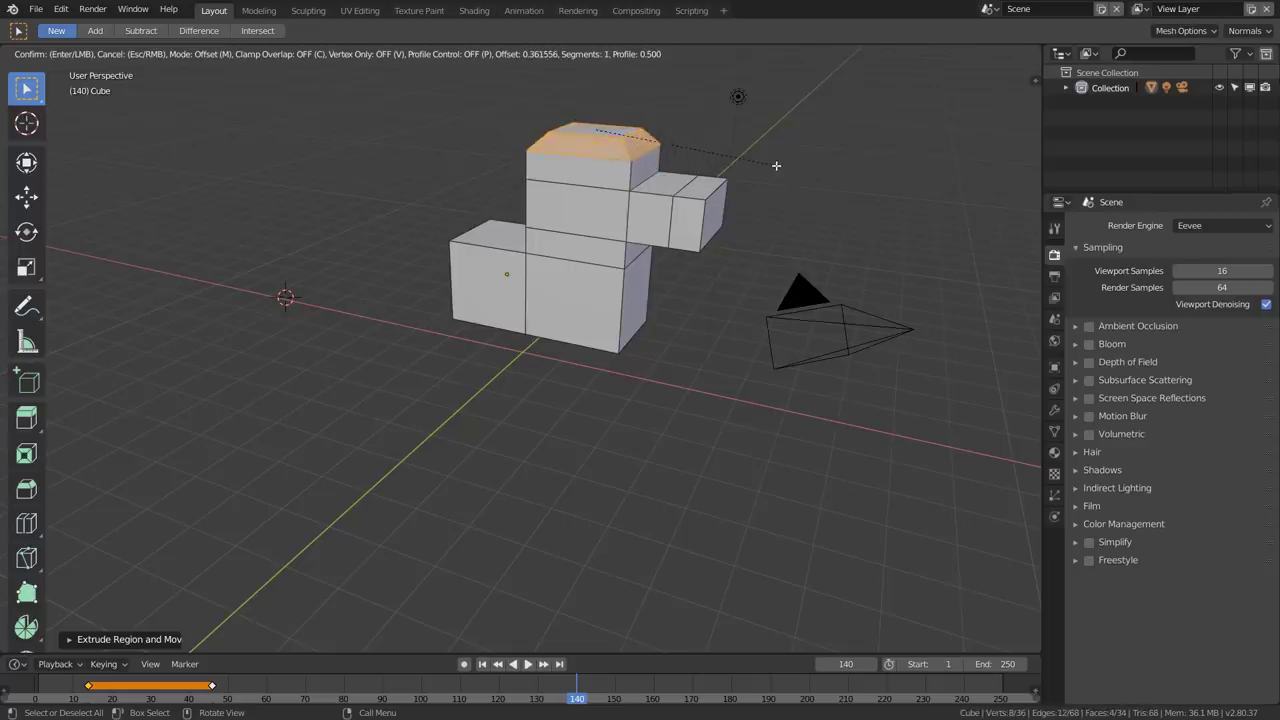
pyautogui.scroll(-1, 776, 165)
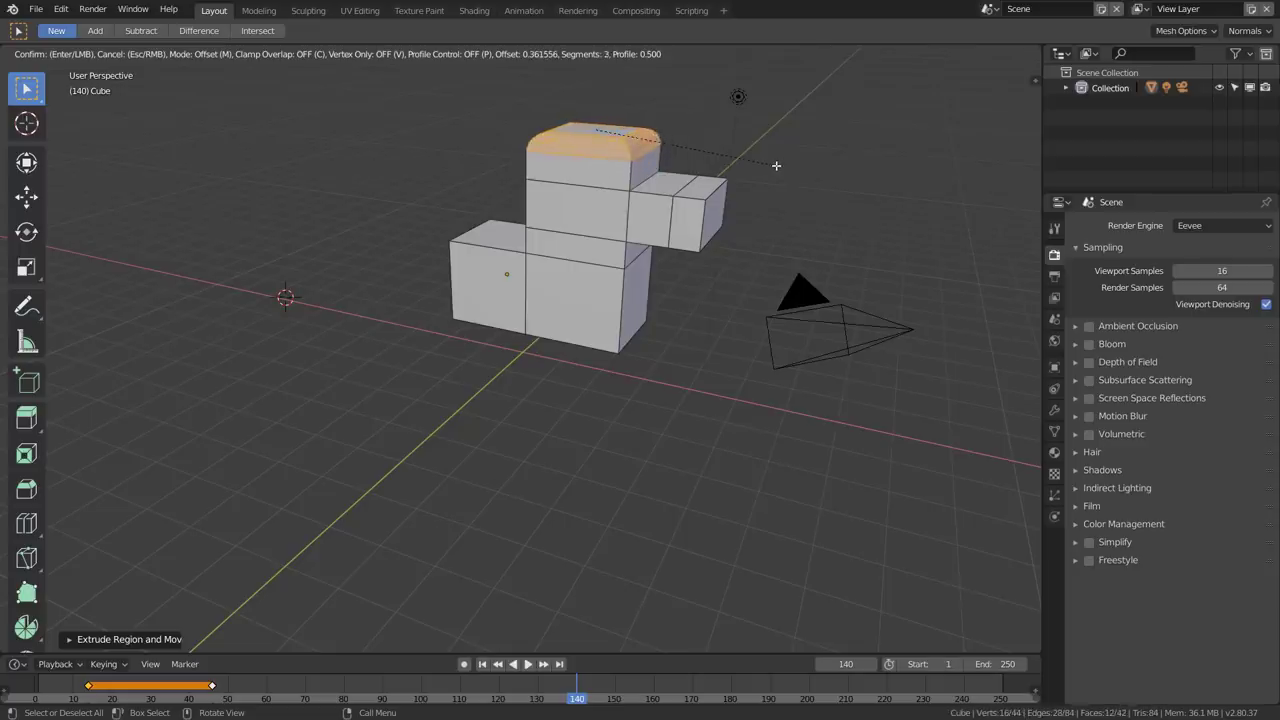
pyautogui.click(776, 165)
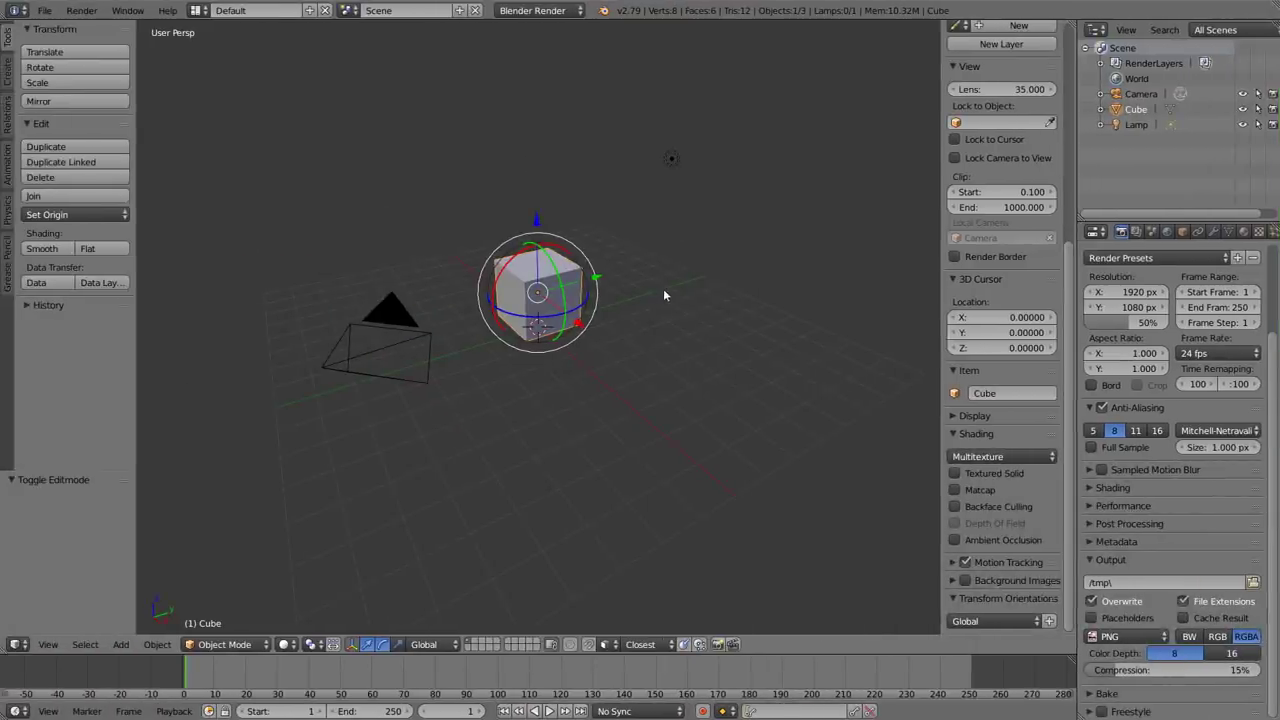
# Step: In 2.79, preview a multi-segment bevel on the cube, cancel it, and return to Object Mode
pyautogui.scroll(3, 550, 273)
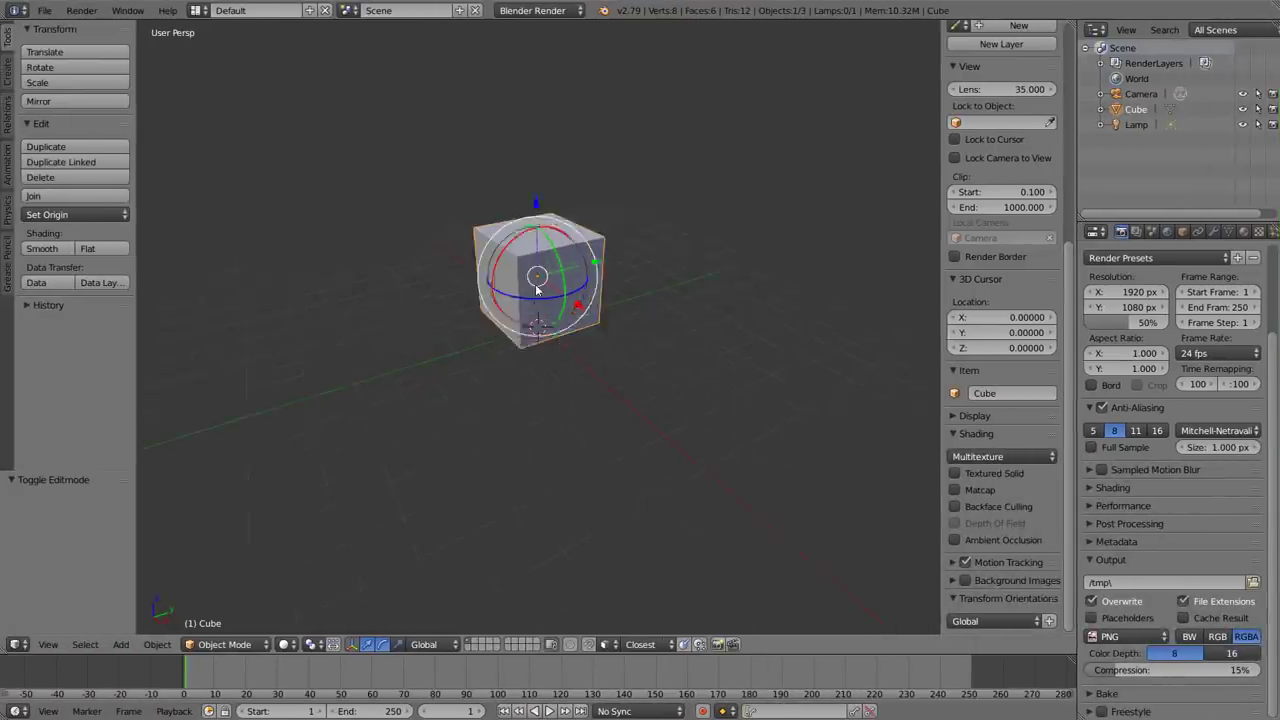
pyautogui.press('Tab')
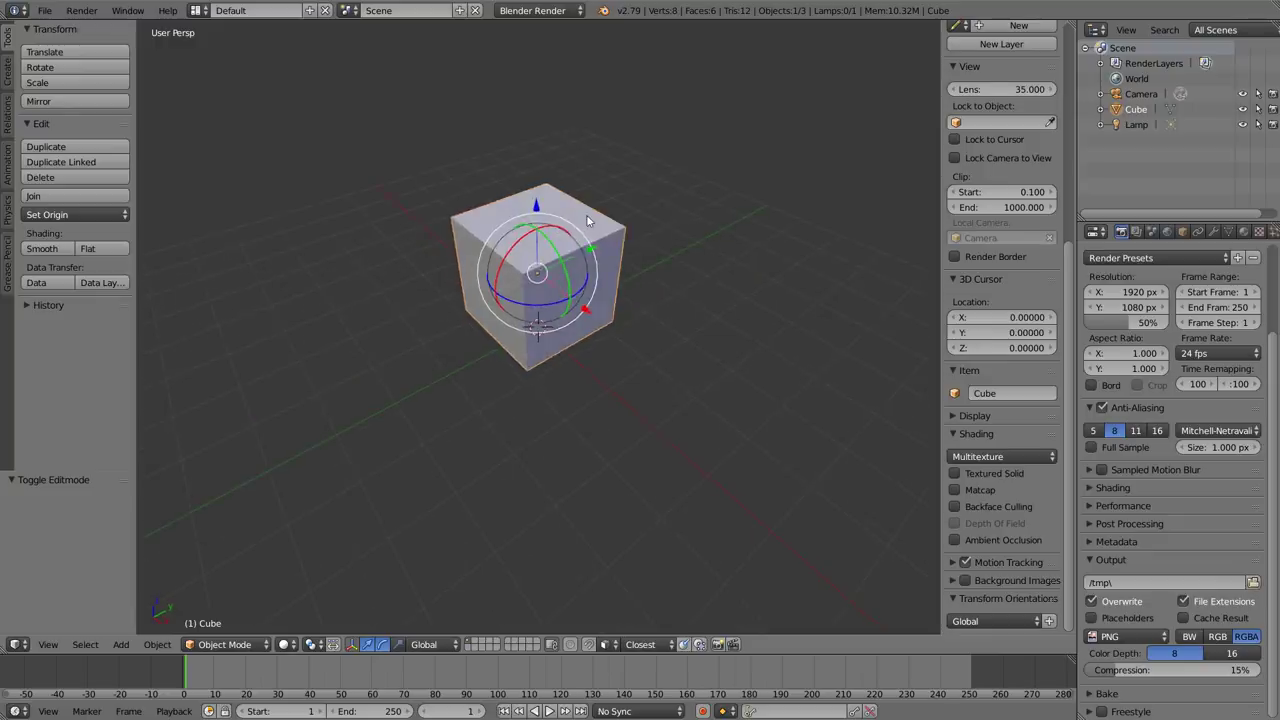
pyautogui.hotkey('ctrl', 'b')
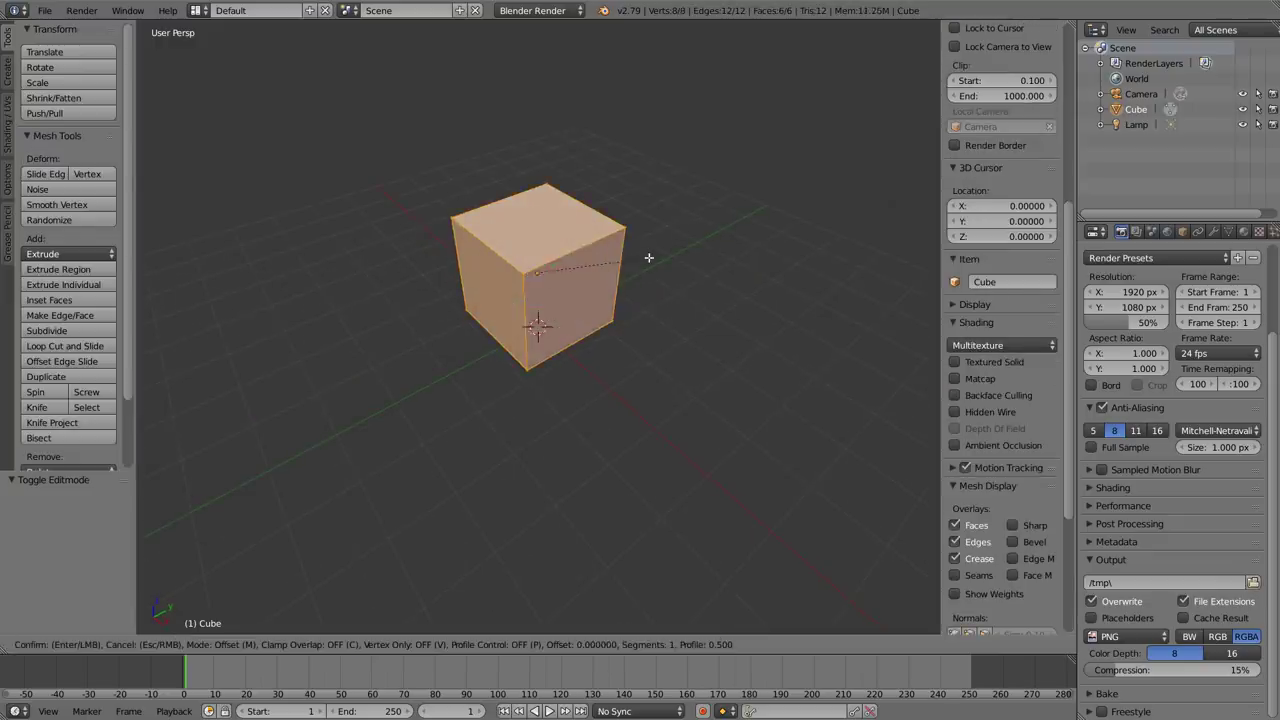
pyautogui.scroll(1, 674, 243)
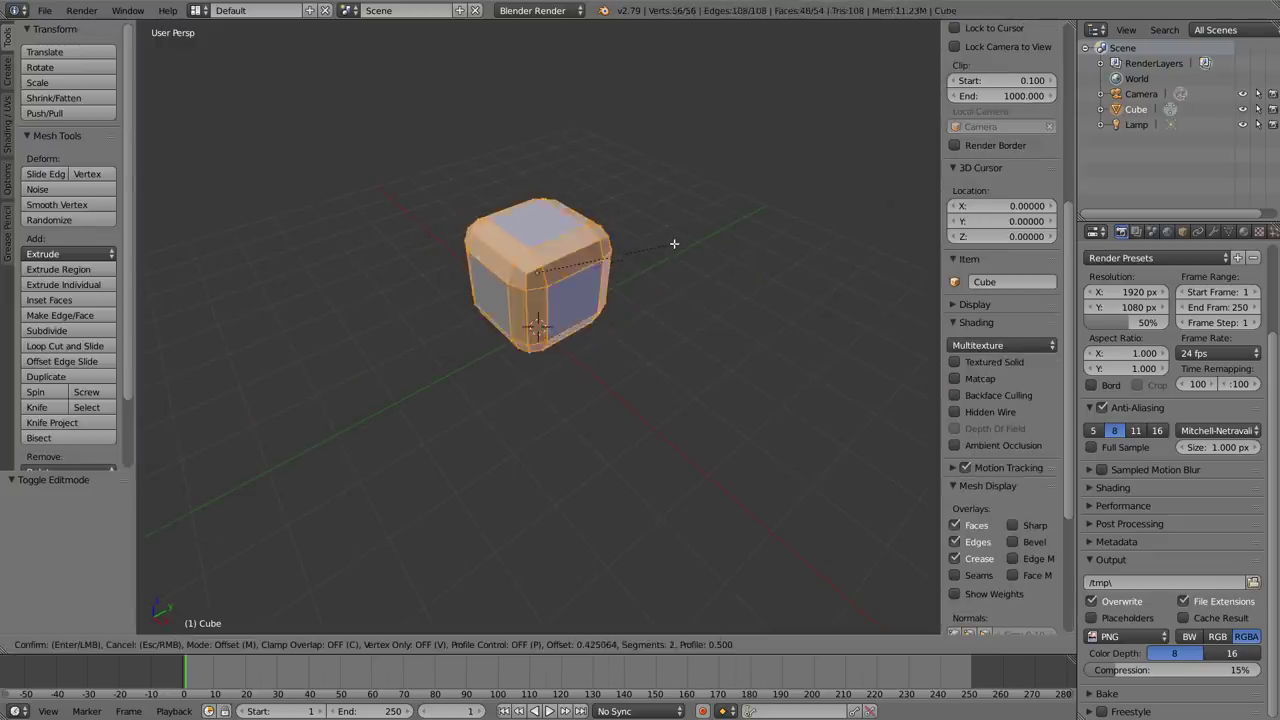
pyautogui.scroll(1, 675, 242)
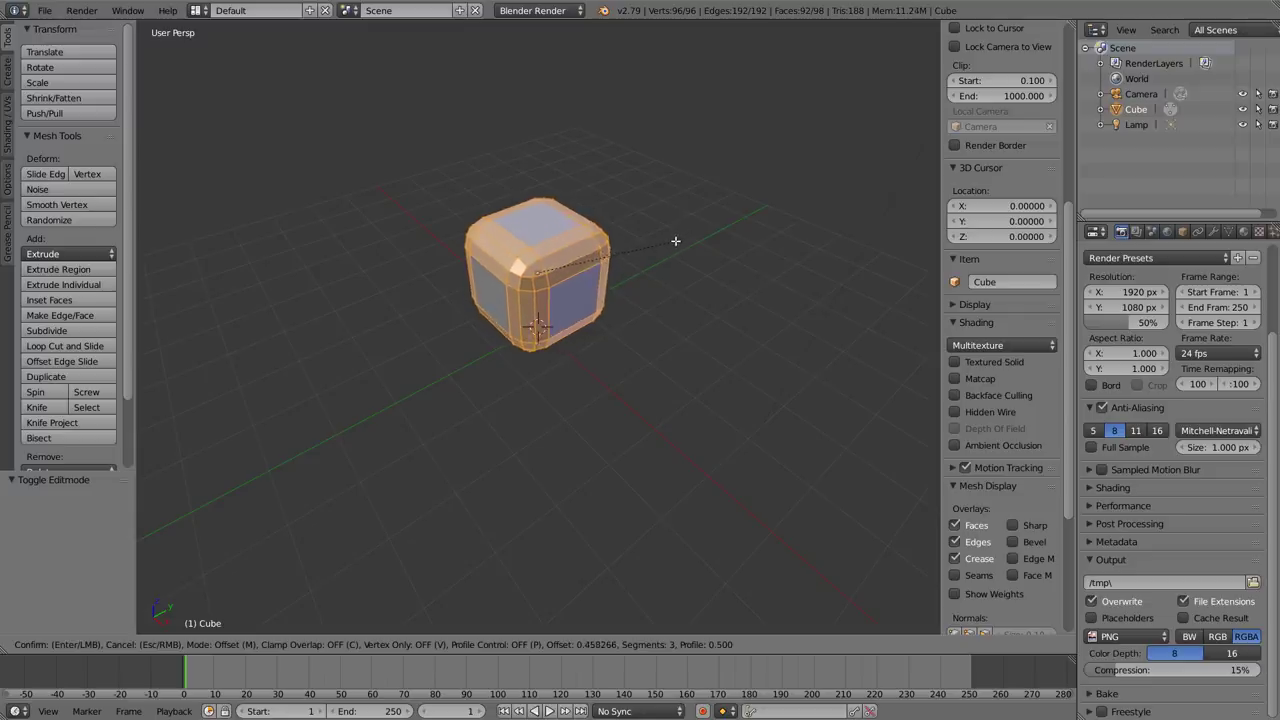
pyautogui.press('Escape')
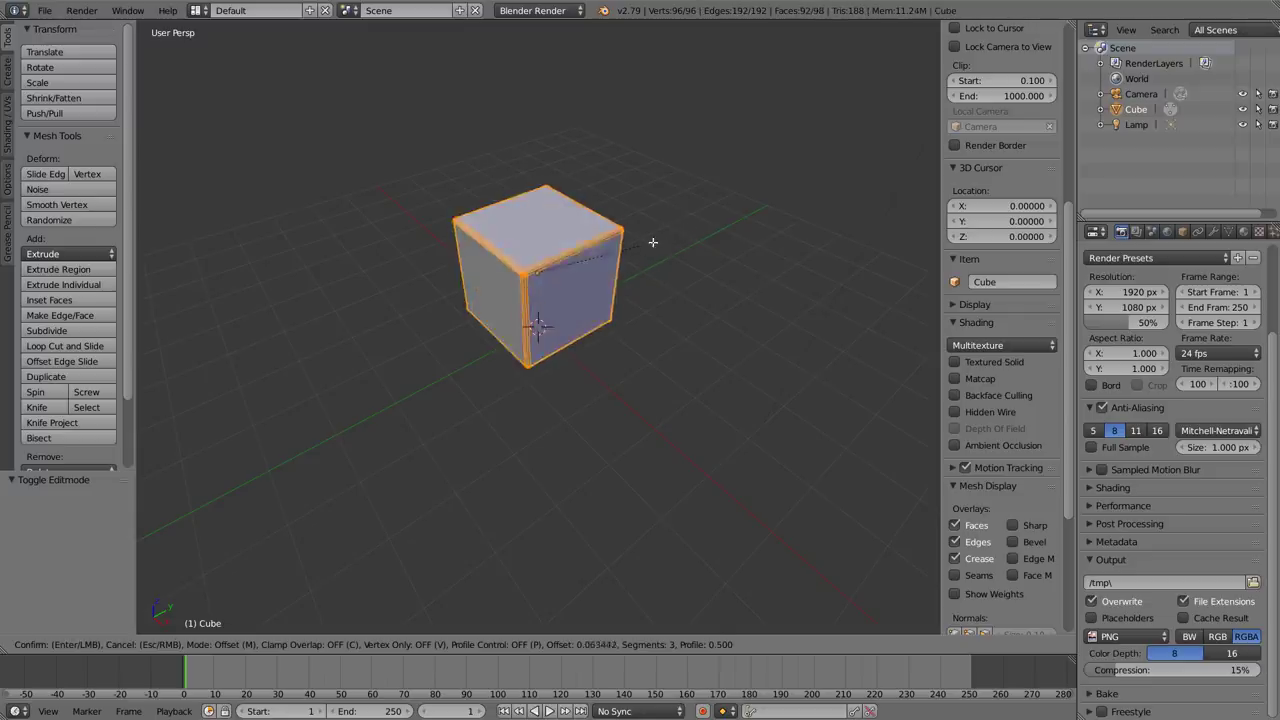
pyautogui.press('Tab')
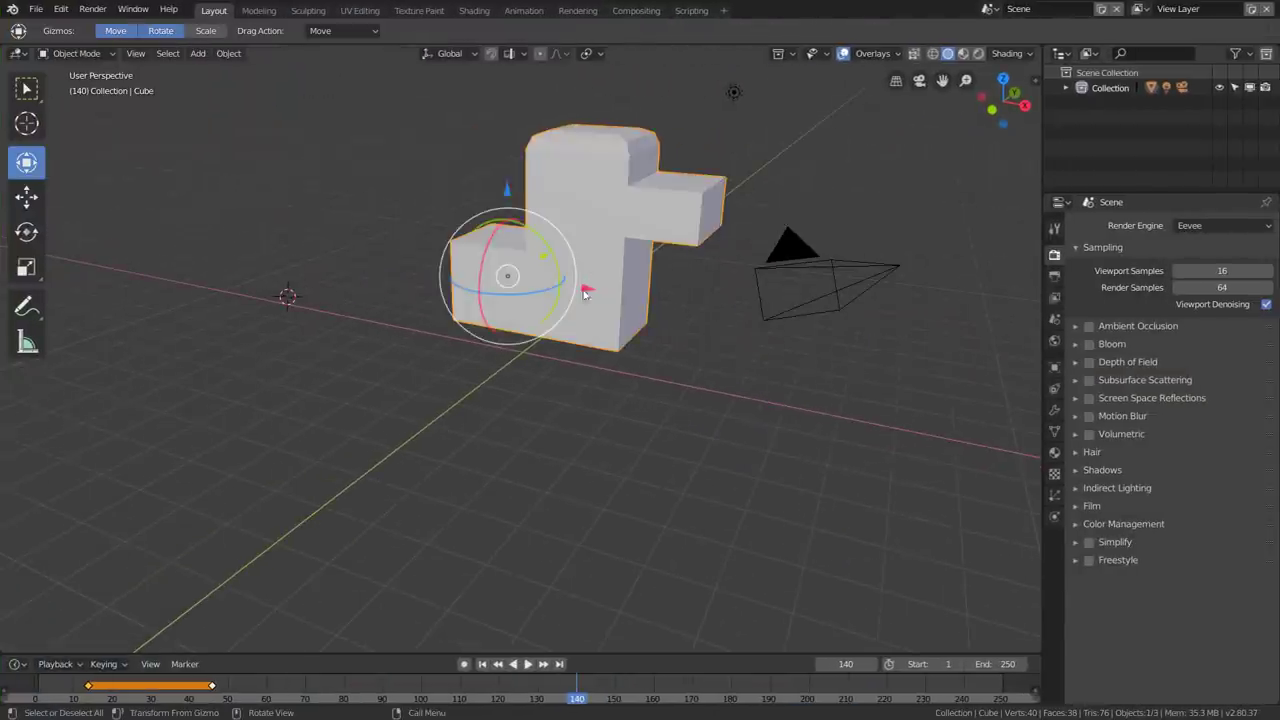
# Step: Pan the view to lower the duck model, then show the editor-type list
pyautogui.keyDown('shift'); pyautogui.moveTo(597, 291); pyautogui.dragTo(599, 398, button='middle'); pyautogui.keyUp('shift')
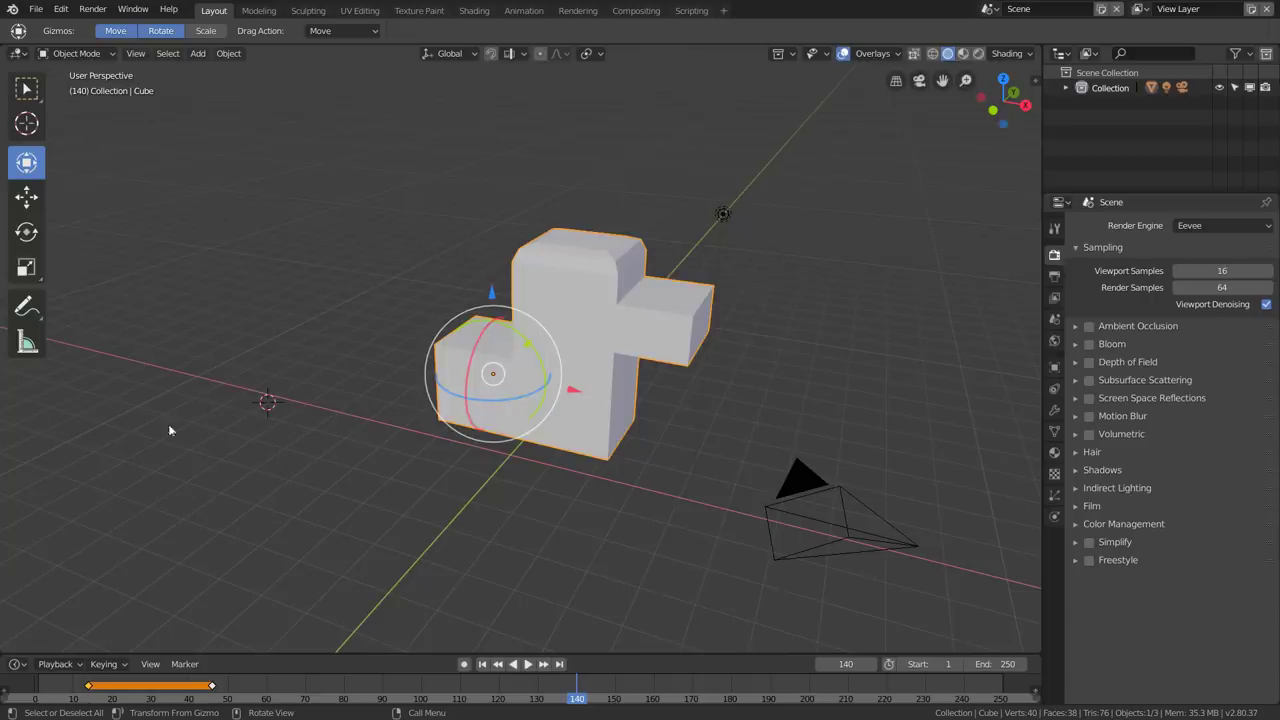
pyautogui.click(18, 53)
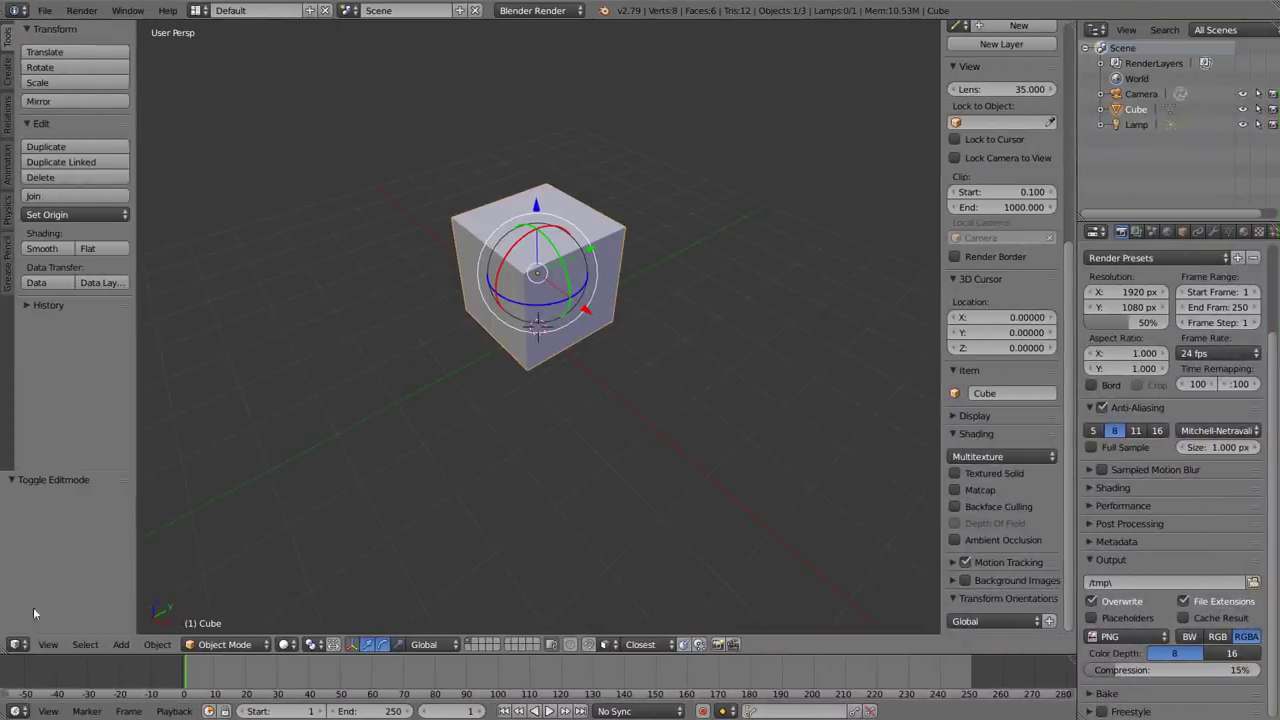
# Step: Switch the area to the Node Editor with shader nodes, then UV/Image Editor, then back to 3D View
pyautogui.click(30, 644)
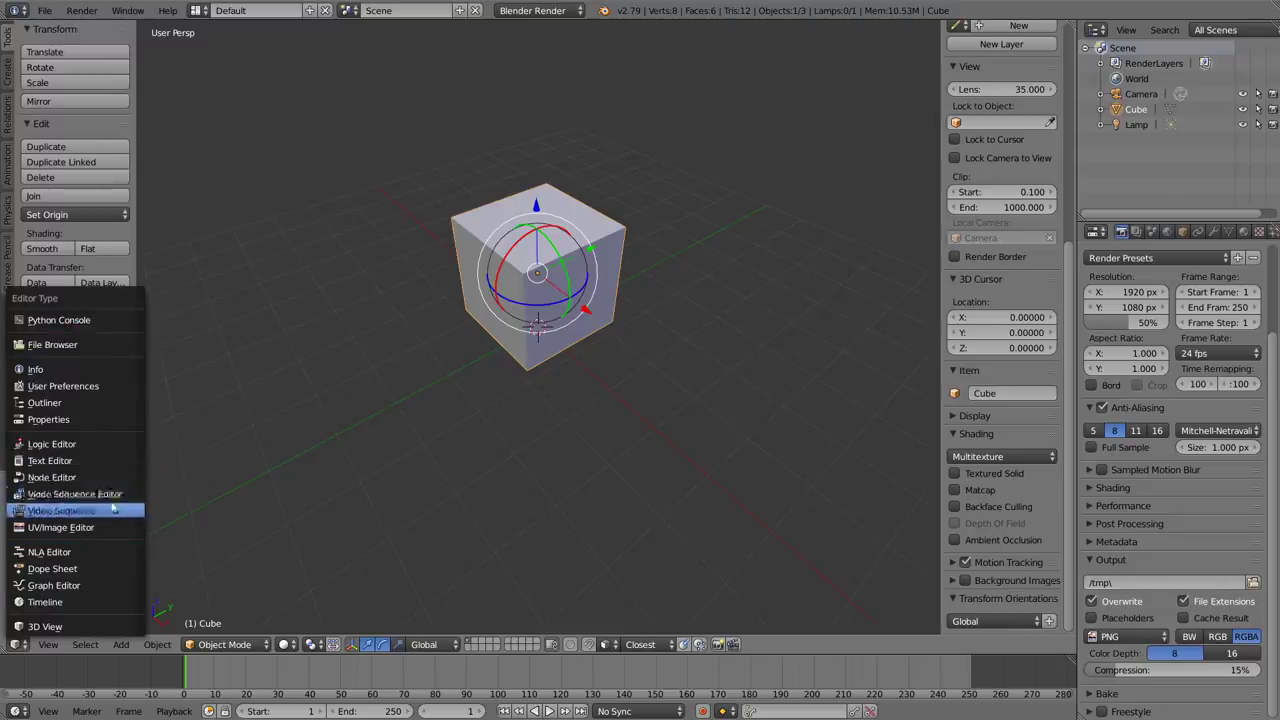
pyautogui.click(66, 479)
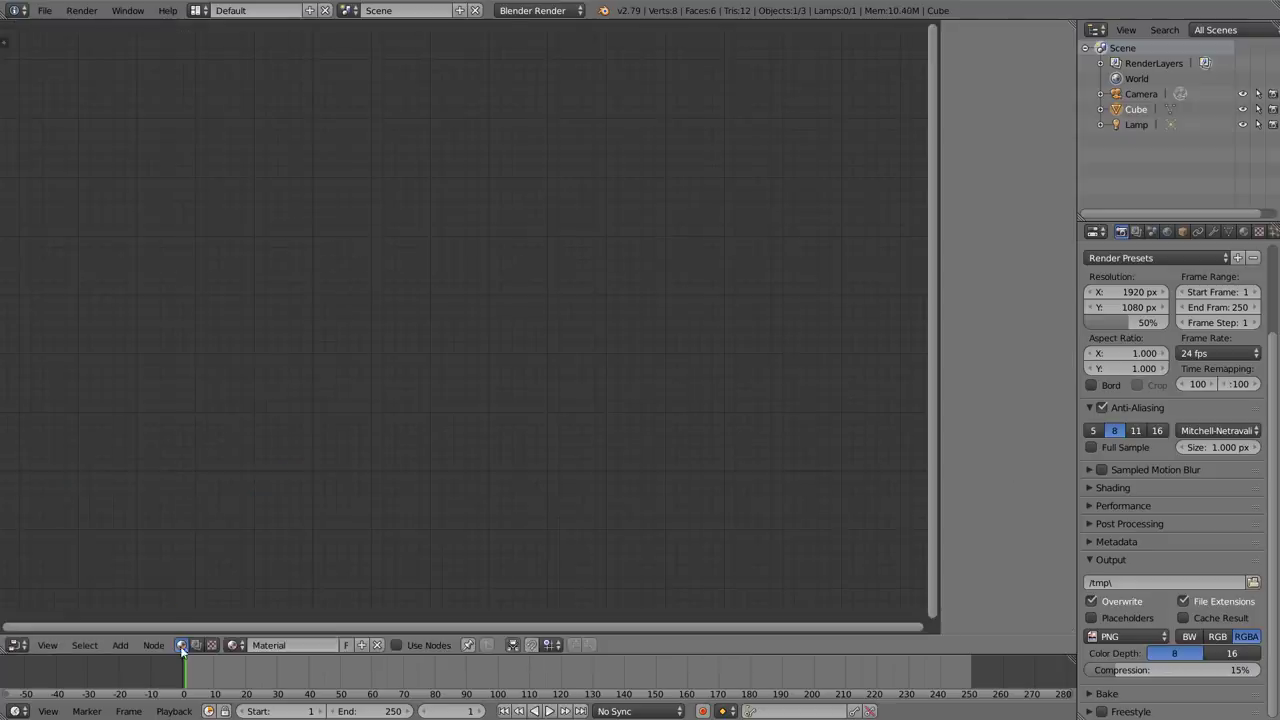
pyautogui.keyDown('ctrl'); pyautogui.scroll(-1, 181, 645); pyautogui.keyUp('ctrl')
pyautogui.keyDown('ctrl'); pyautogui.scroll(-1, 181, 645); pyautogui.keyUp('ctrl')
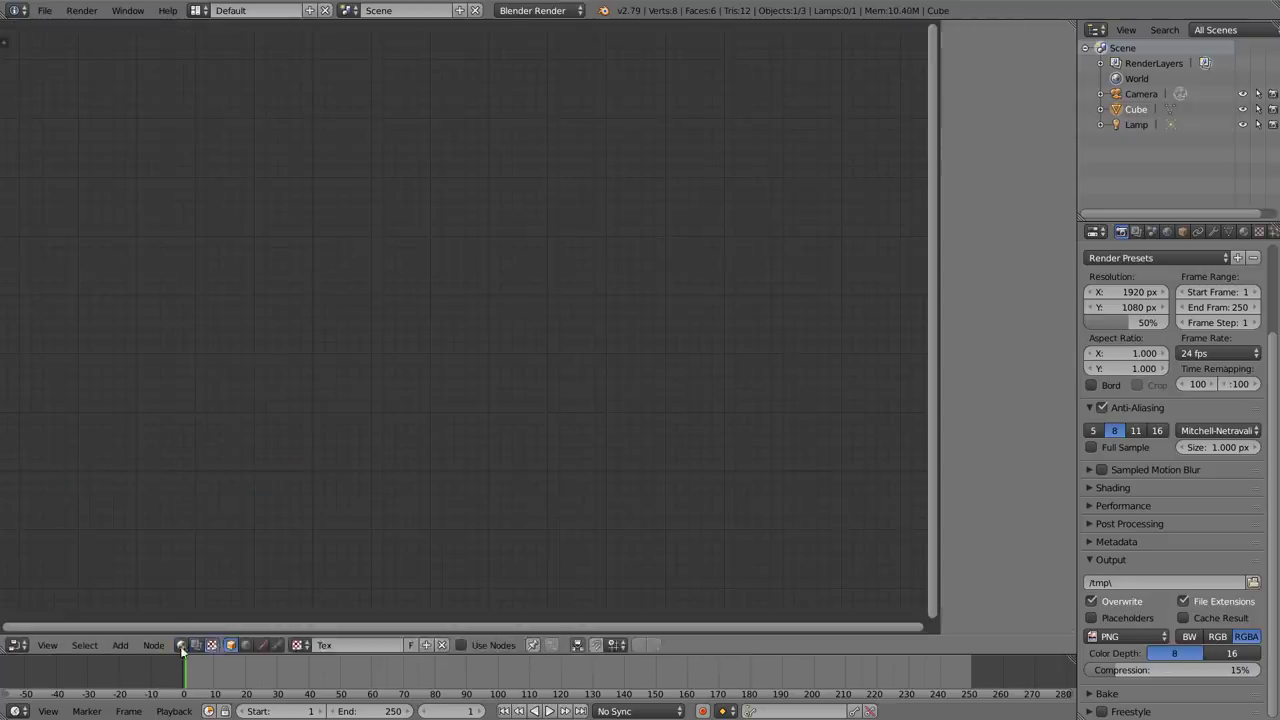
pyautogui.click(181, 645)
pyautogui.click(17, 645)
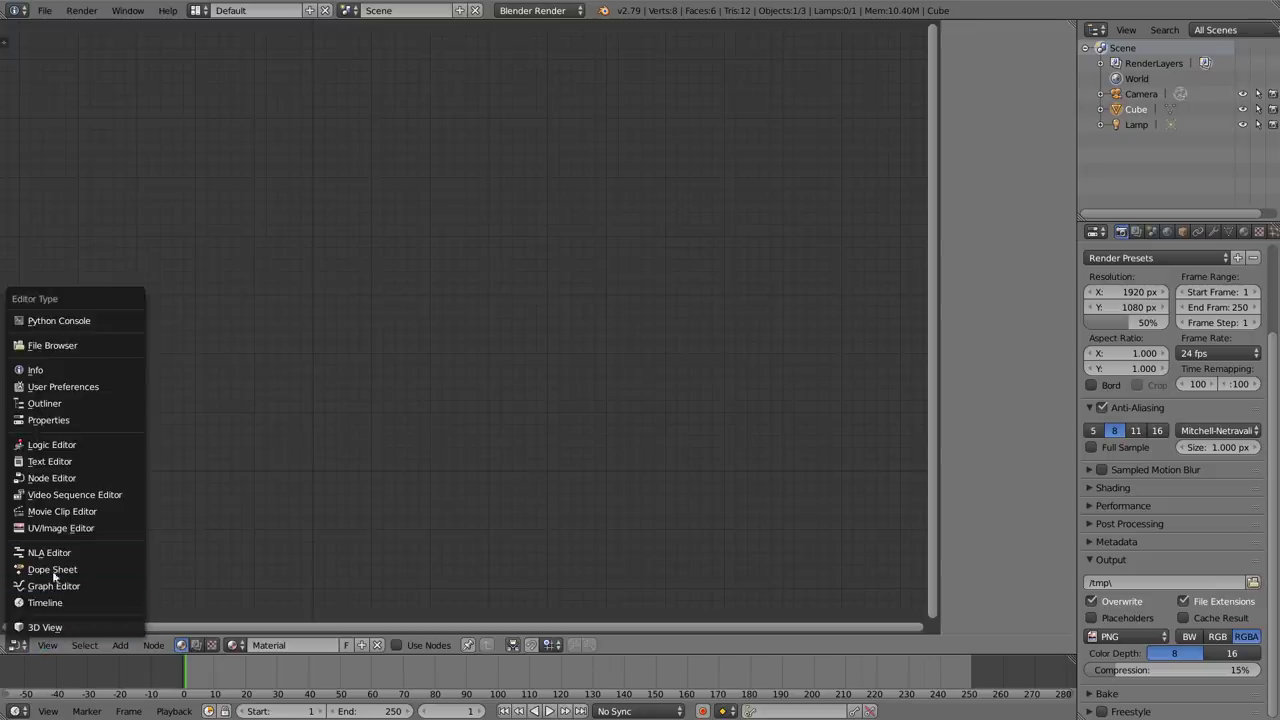
pyautogui.click(60, 528)
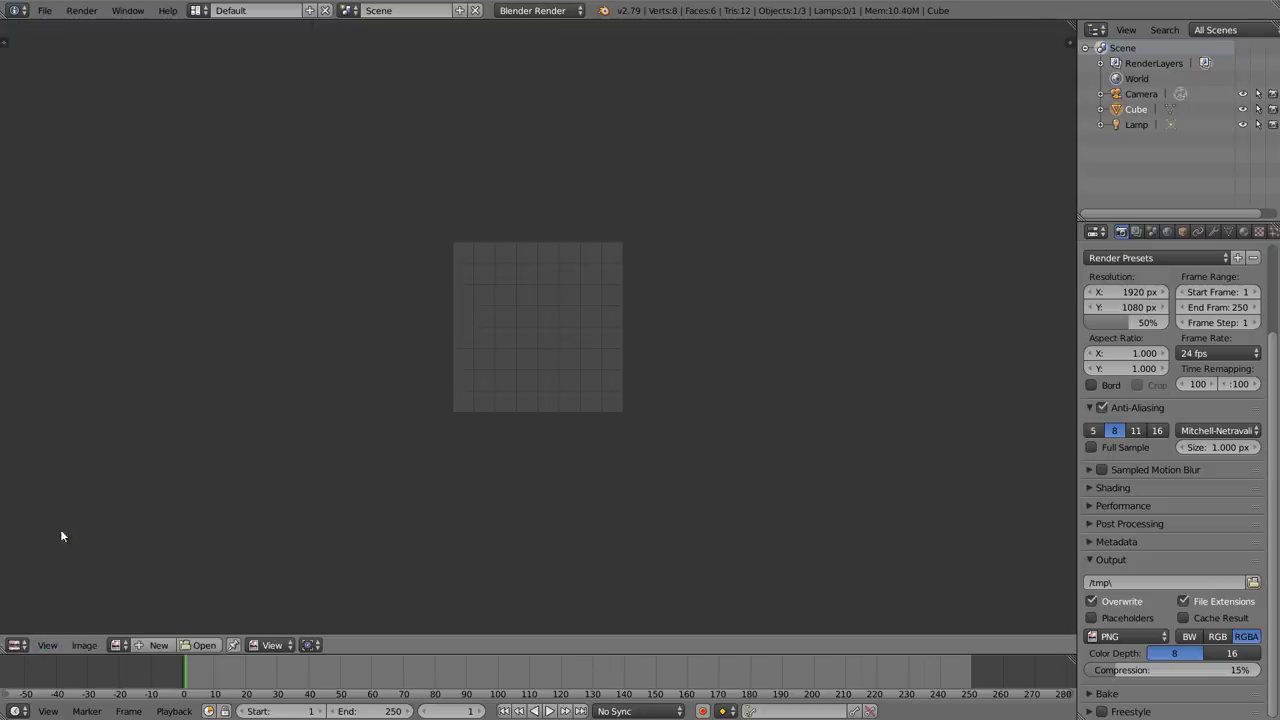
pyautogui.click(15, 645)
pyautogui.click(44, 627)
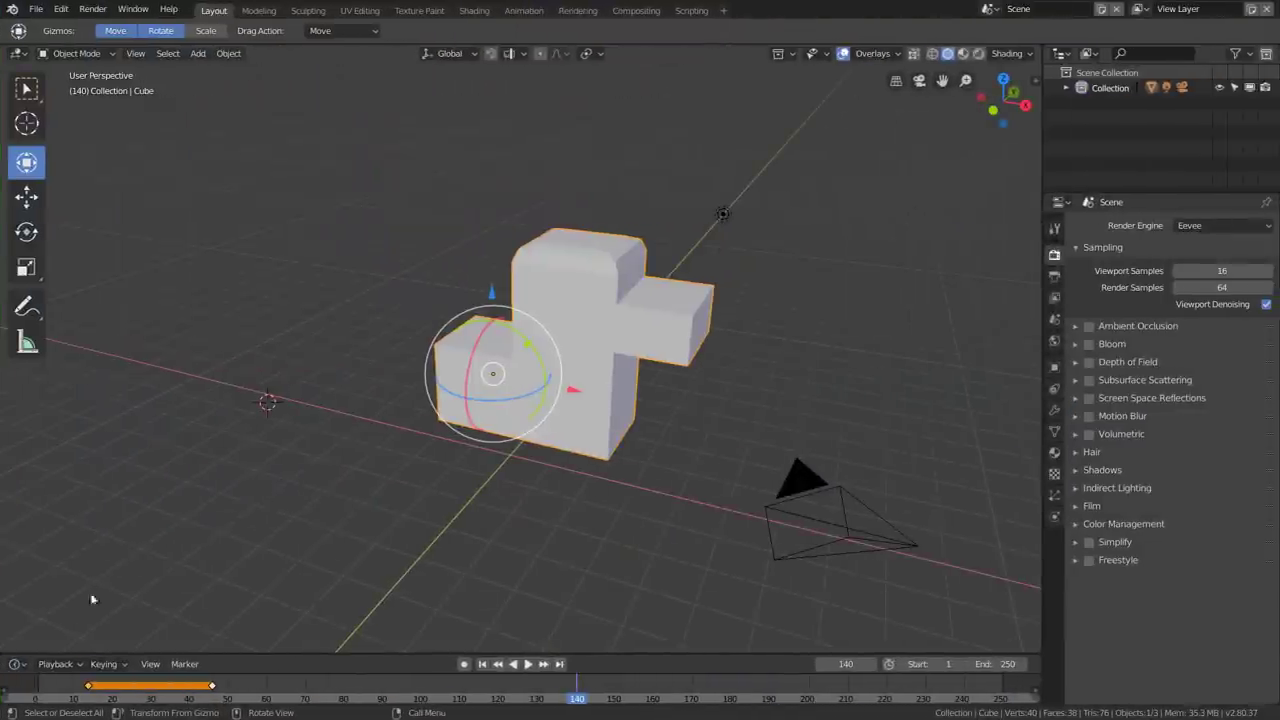
pyautogui.click(20, 53)
# Step: Show the Object properties, nudge Location X, then play and scrub the keyframed animation
pyautogui.click(1057, 368)
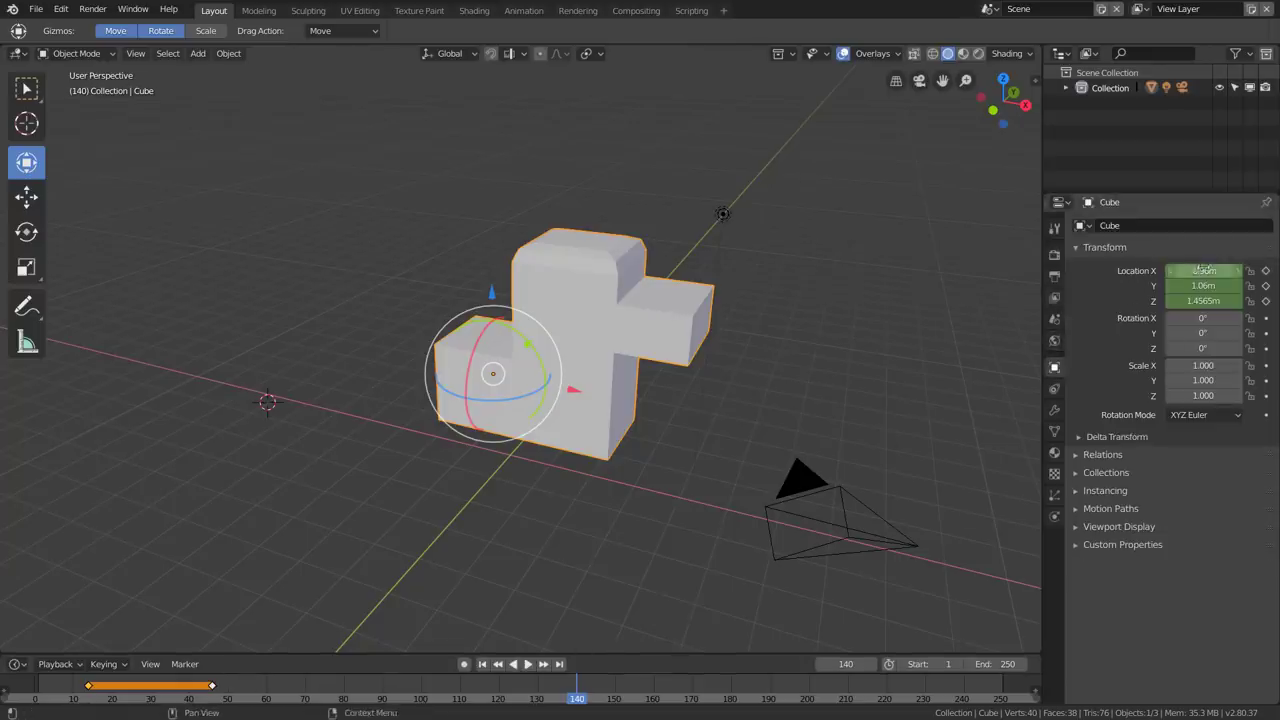
pyautogui.moveTo(1203, 270); pyautogui.dragTo(1204, 273)
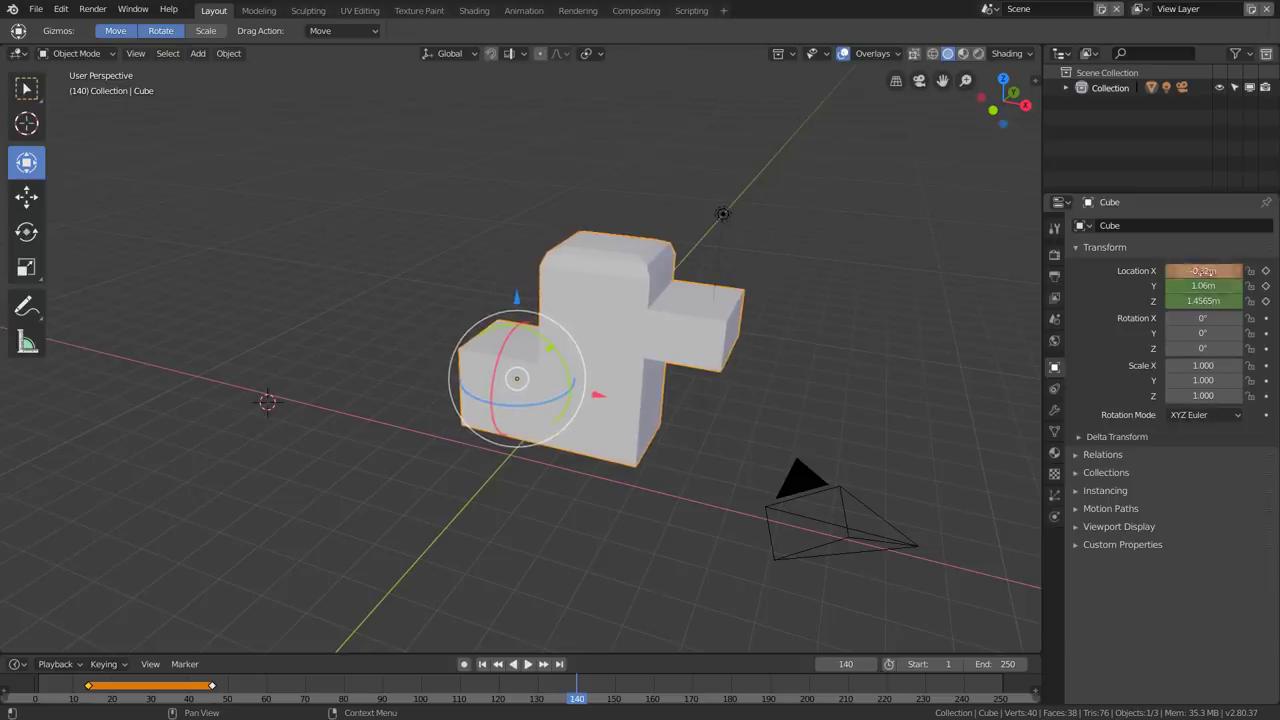
pyautogui.moveTo(1204, 300)
pyautogui.mouseDown()
pyautogui.moveTo(1207, 285)
pyautogui.moveTo(1183, 285)
pyautogui.moveTo(1207, 300)
pyautogui.moveTo(1200, 275)
pyautogui.mouseUp()
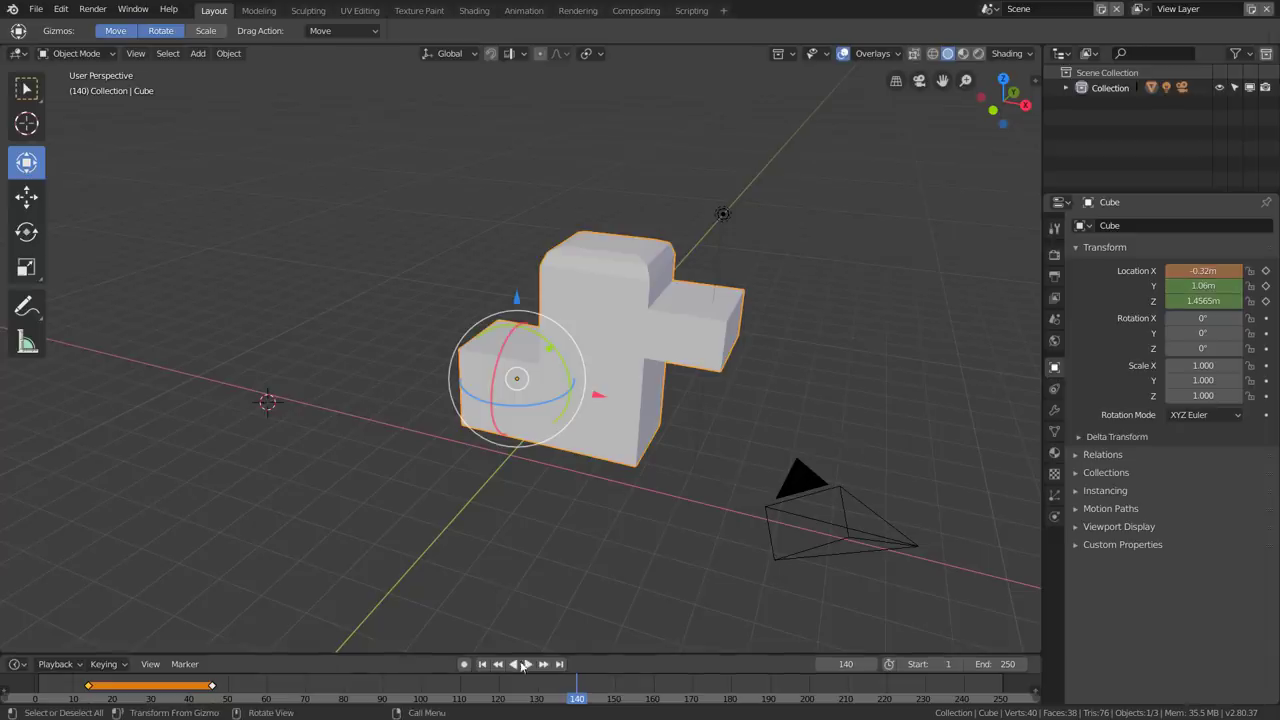
pyautogui.click(572, 688)
pyautogui.press('space')
pyautogui.moveTo(572, 688); pyautogui.dragTo(211, 688)
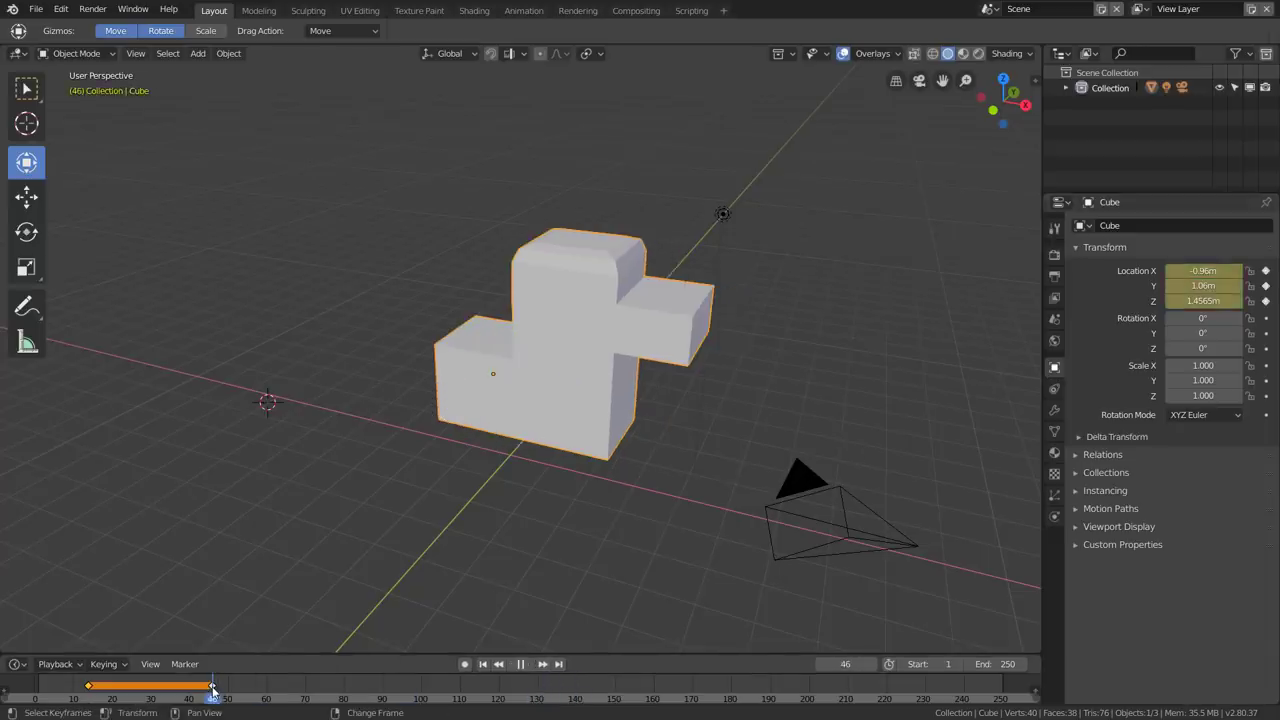
pyautogui.press('space')
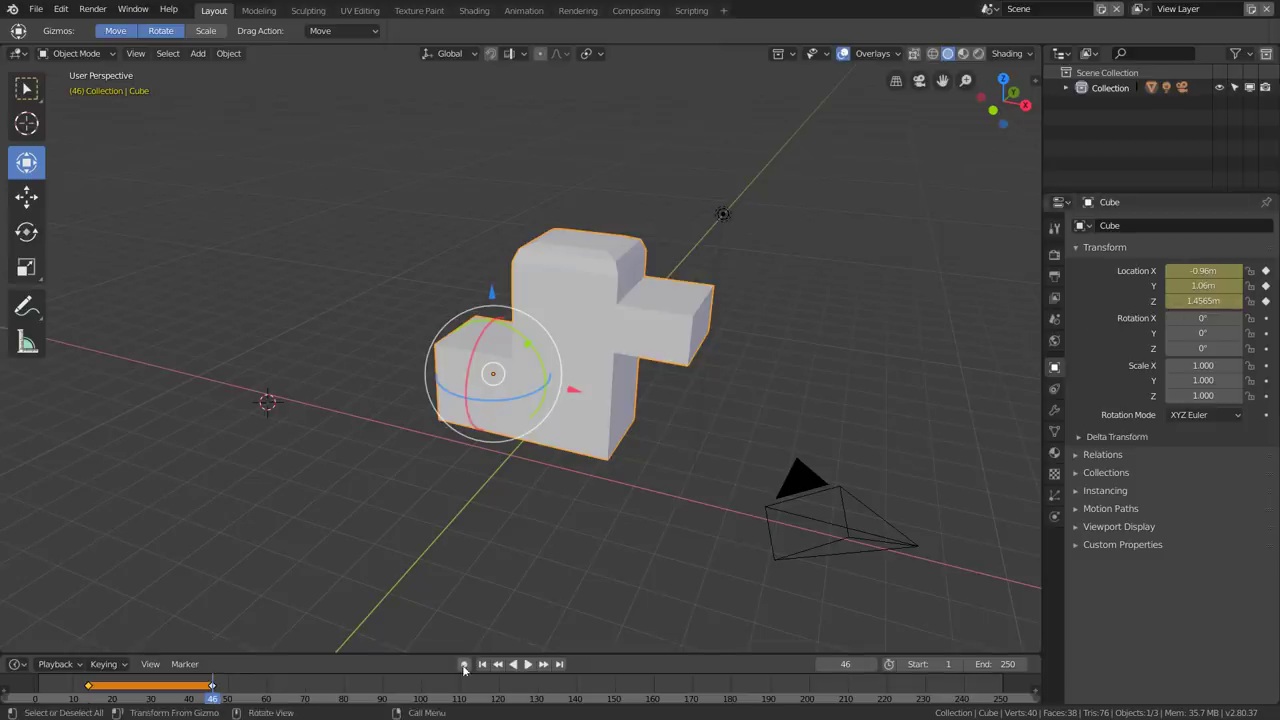
# Step: At frame 120, set the cube's Location X to -0.26 m and bring up its keyframe options
pyautogui.click(472, 688)
pyautogui.moveTo(480, 688); pyautogui.dragTo(498, 688)
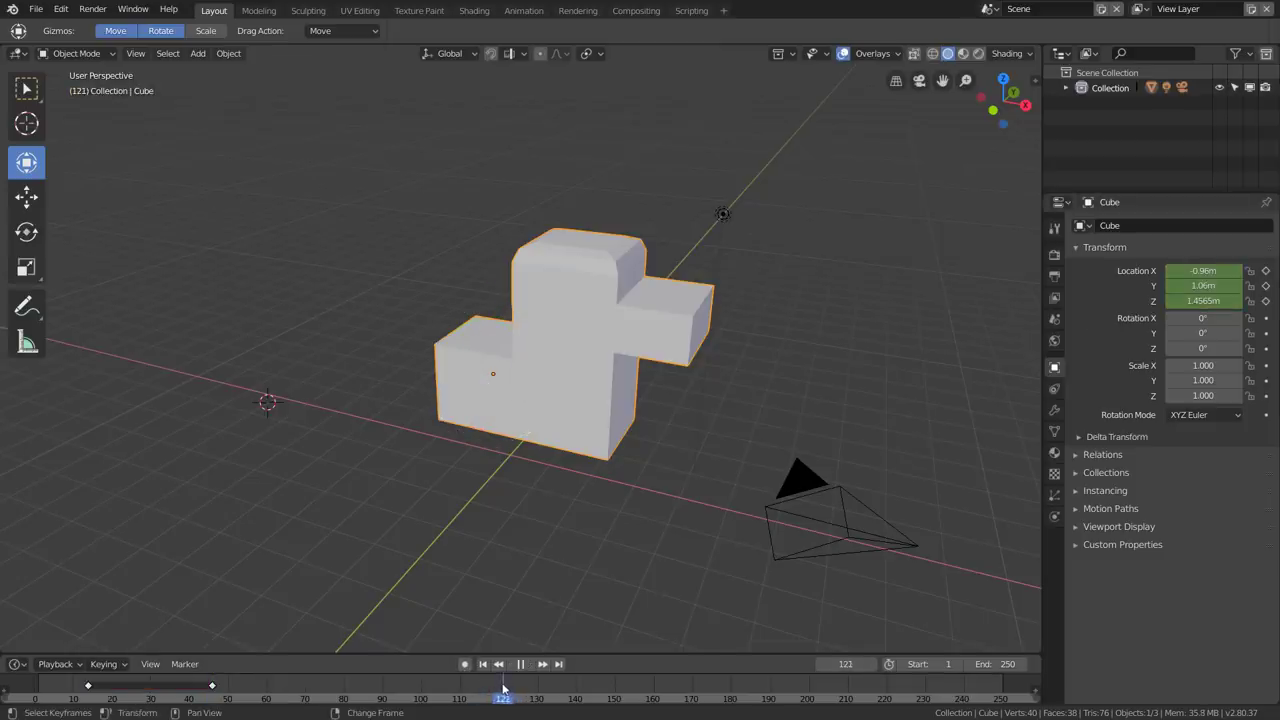
pyautogui.moveTo(1198, 271); pyautogui.dragTo(1230, 271)
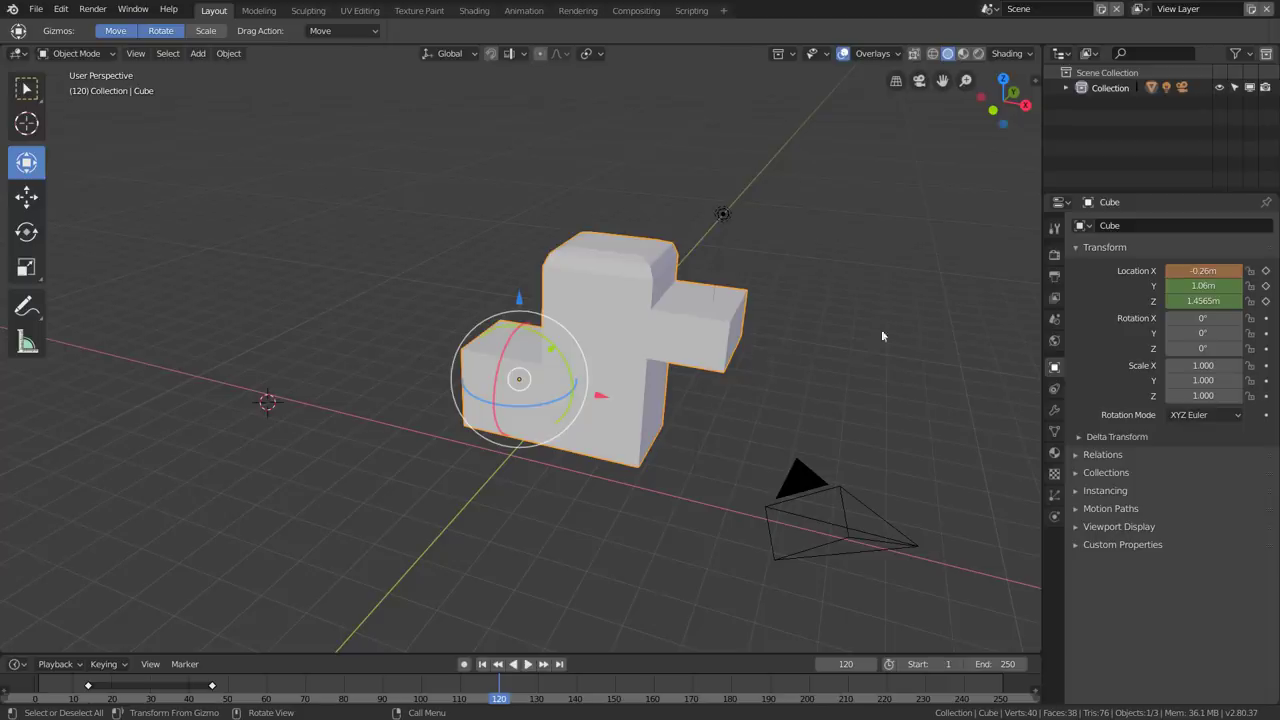
pyautogui.rightClick(1206, 270)
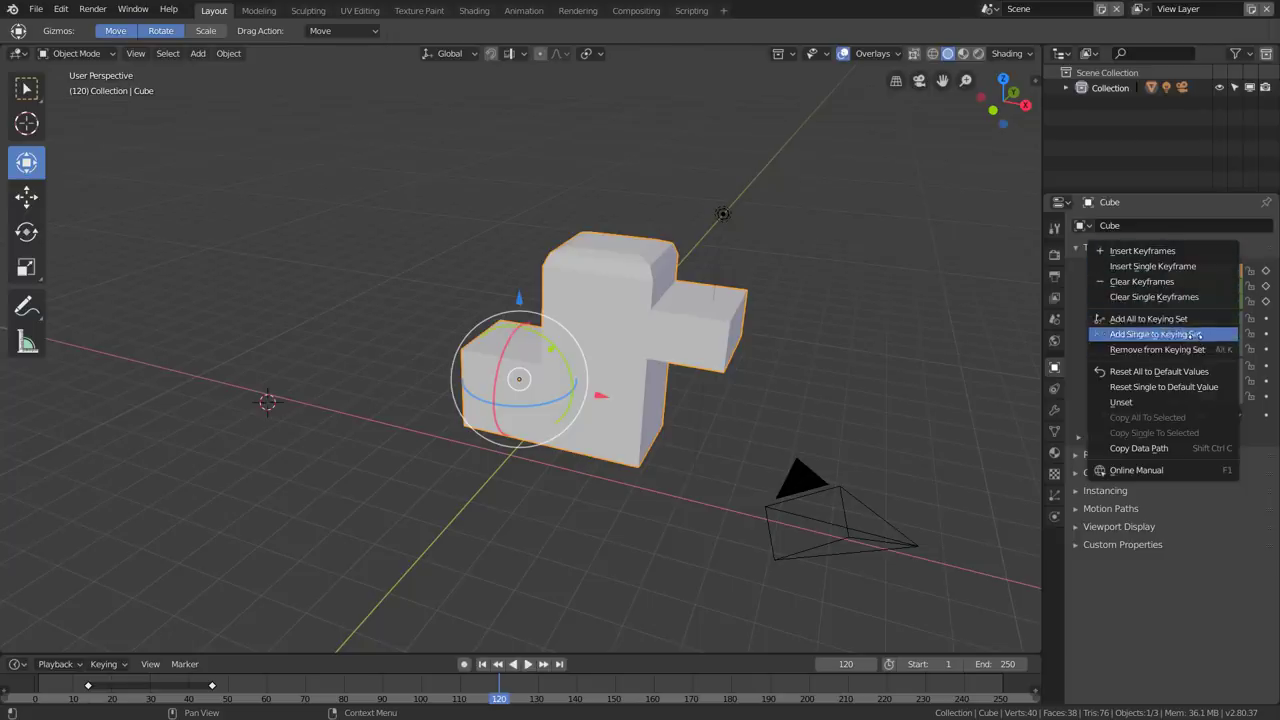
# Step: Dismiss the keyframe menu and add a driver to the Cube's Rotation X field
pyautogui.click(1150, 334)
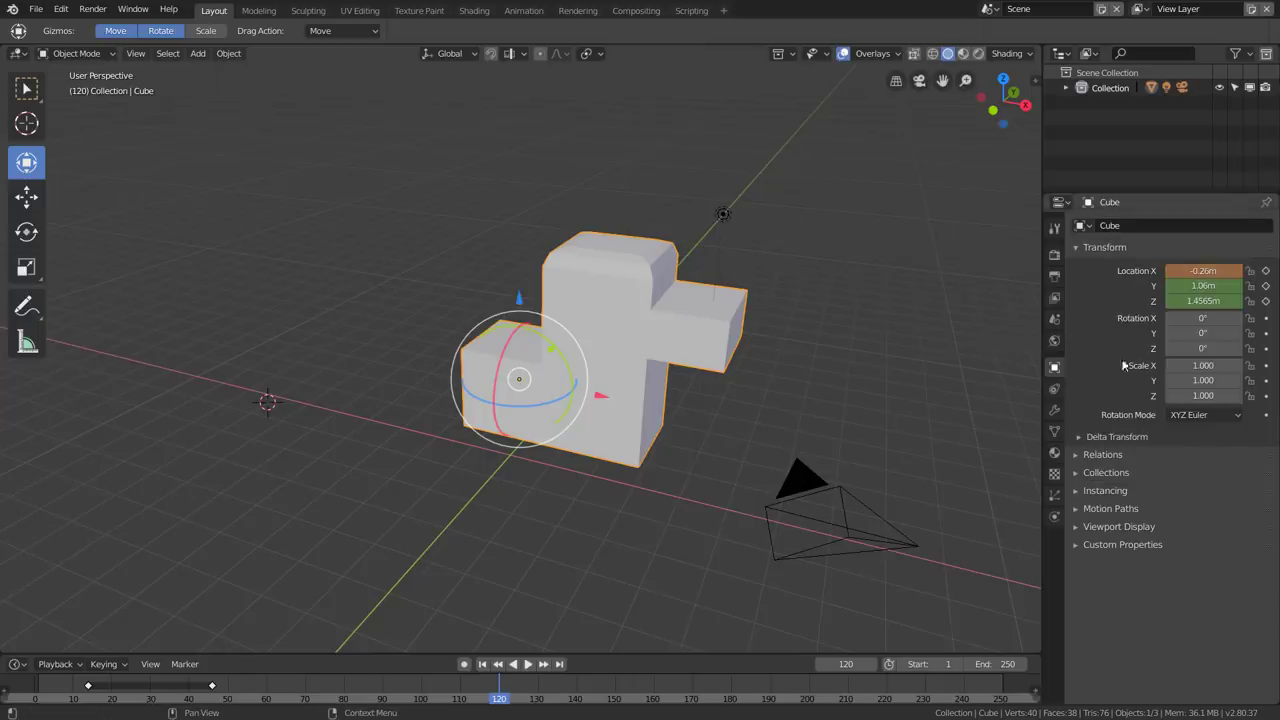
pyautogui.rightClick(1193, 320)
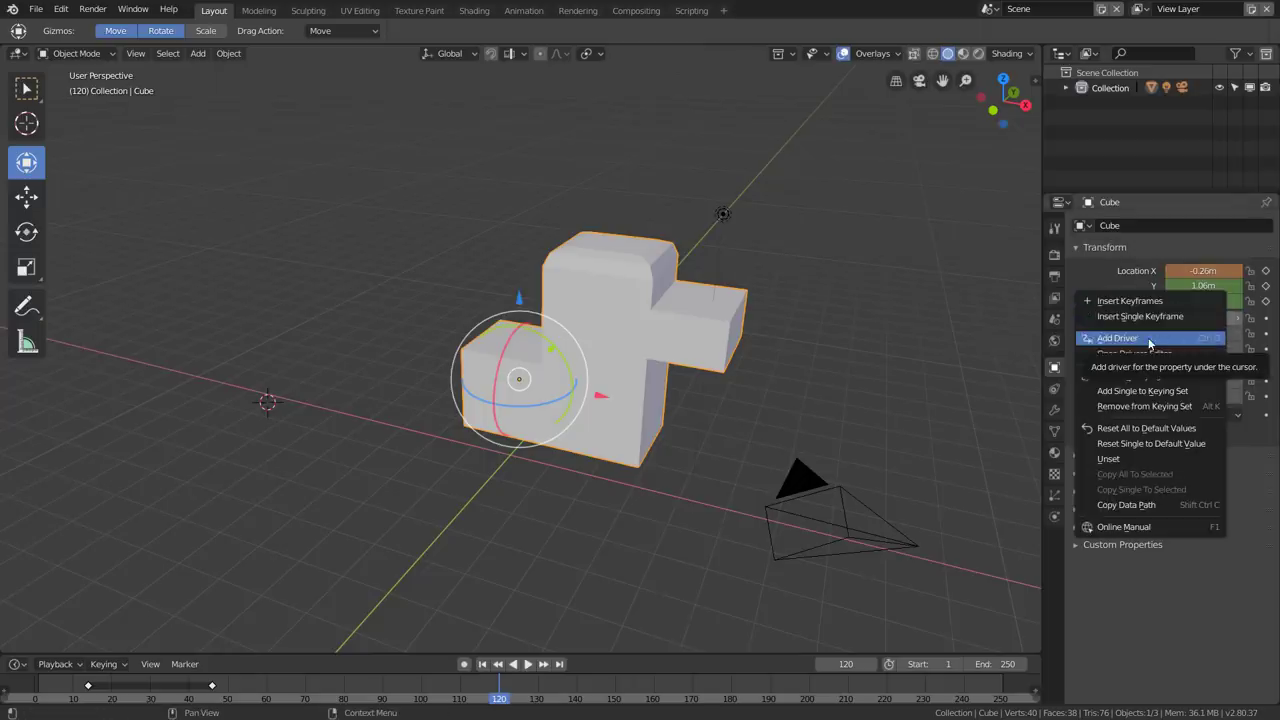
pyautogui.click(1150, 339)
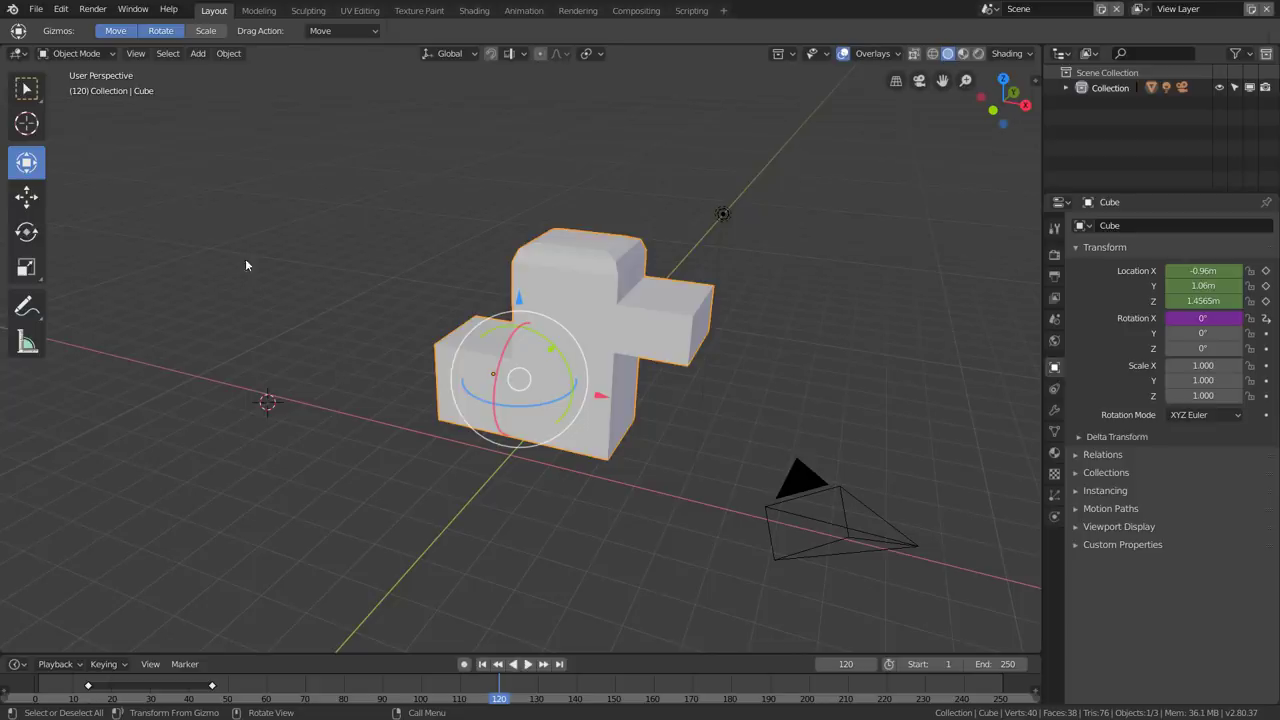
pyautogui.press('shift')
# Step: Switch the main area's editor type to User Preferences, then back to 3D Viewport
pyautogui.click(18, 54)
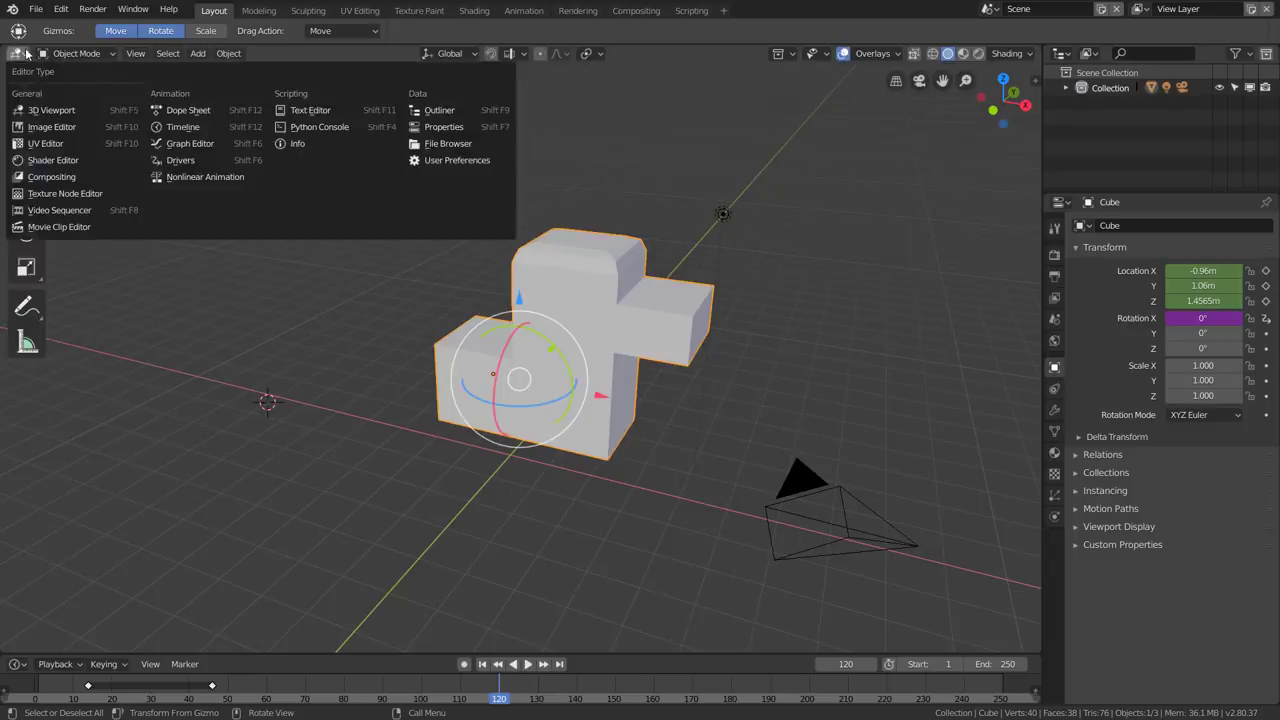
pyautogui.click(436, 161)
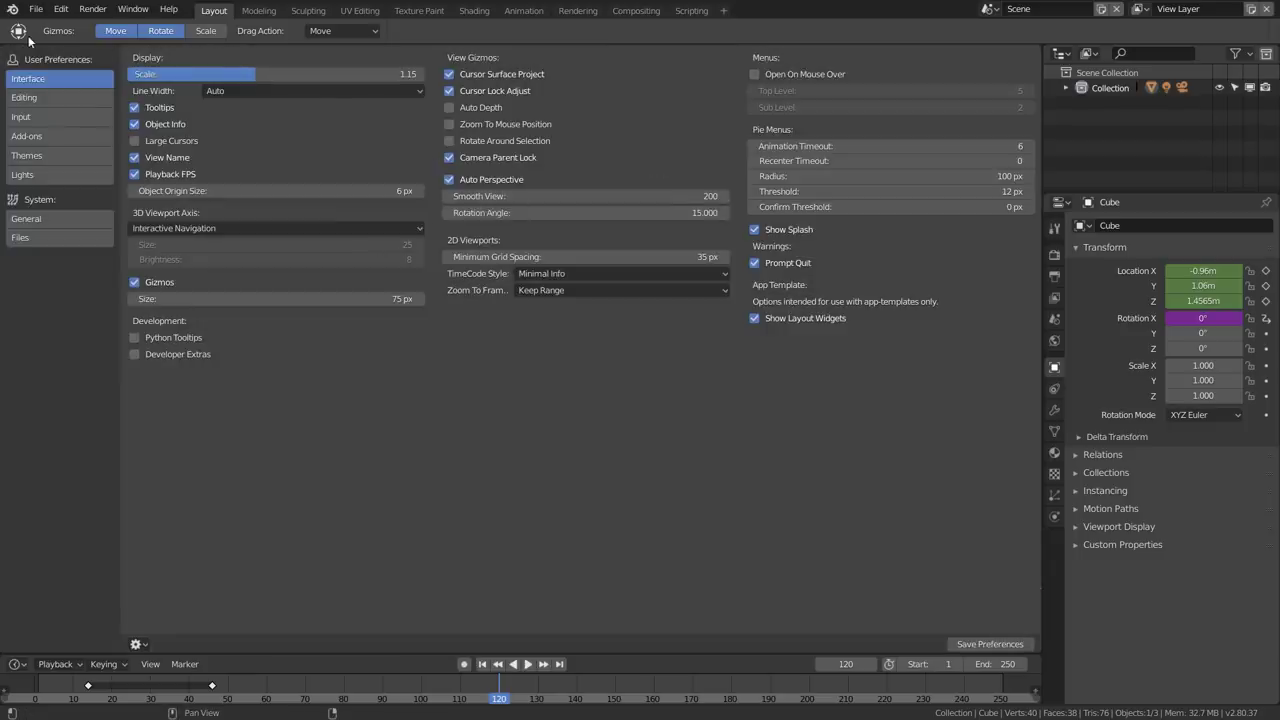
pyautogui.click(140, 645)
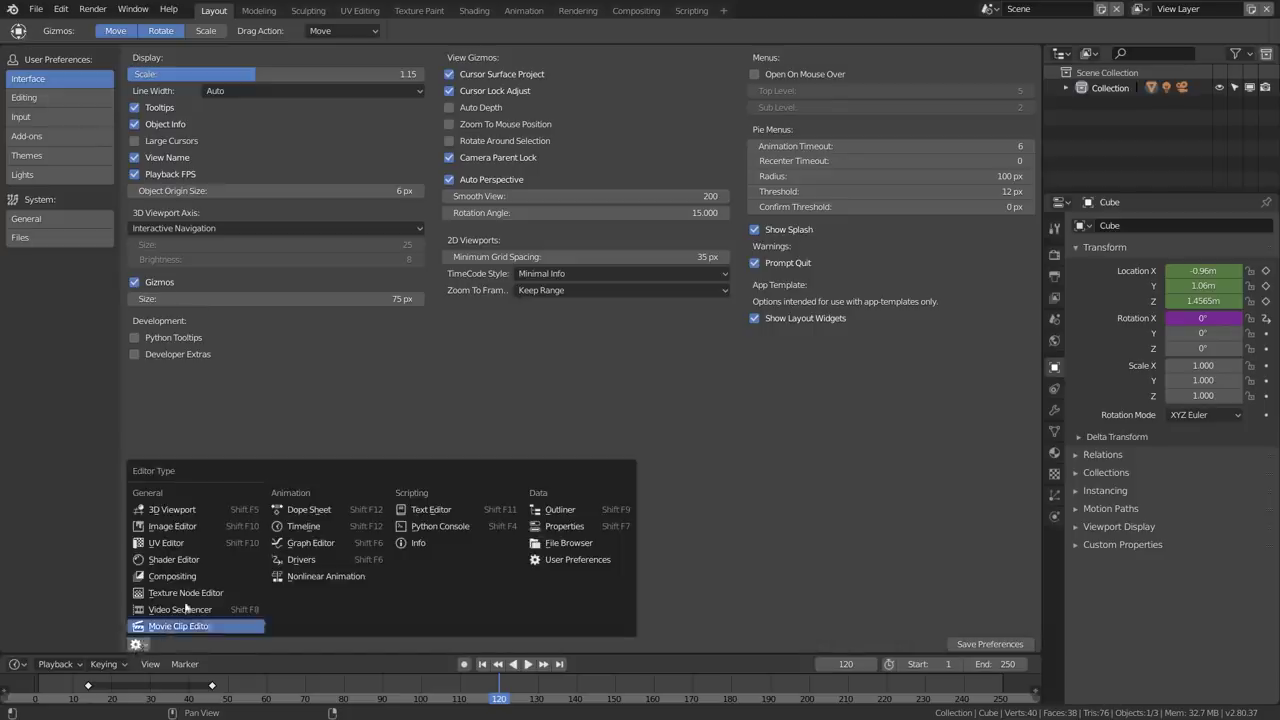
pyautogui.click(180, 509)
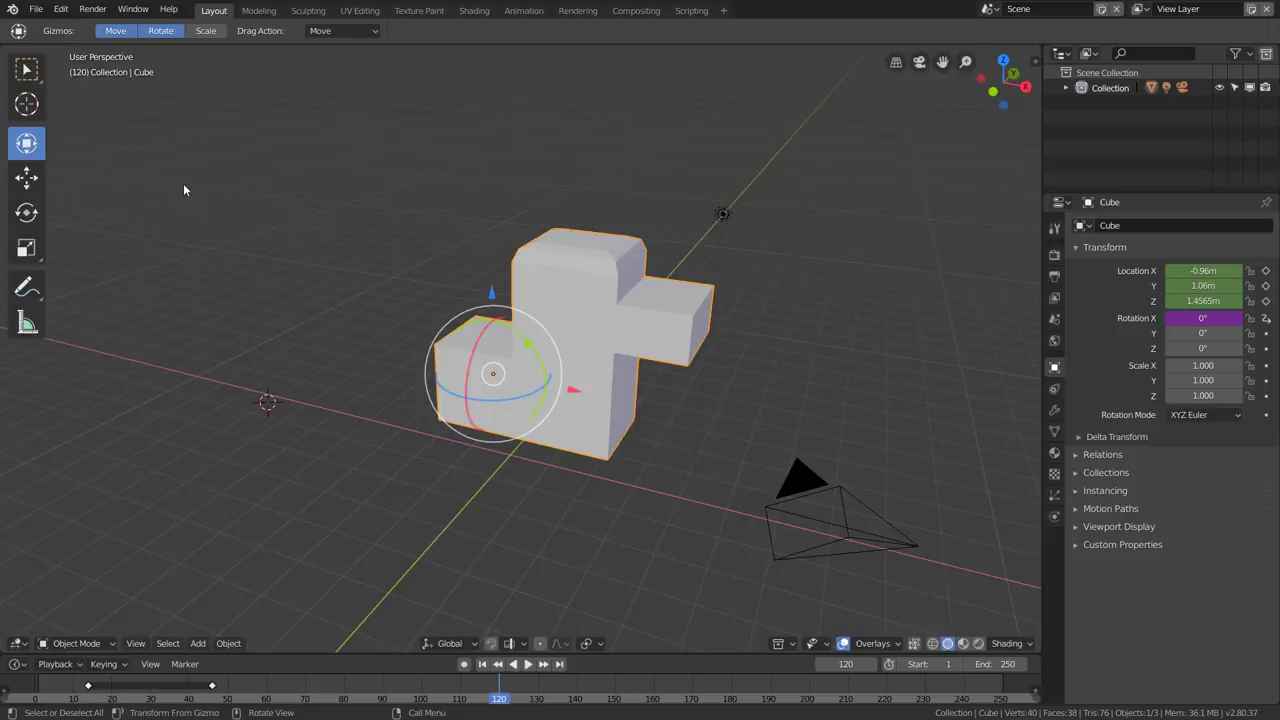
pyautogui.click(67, 12)
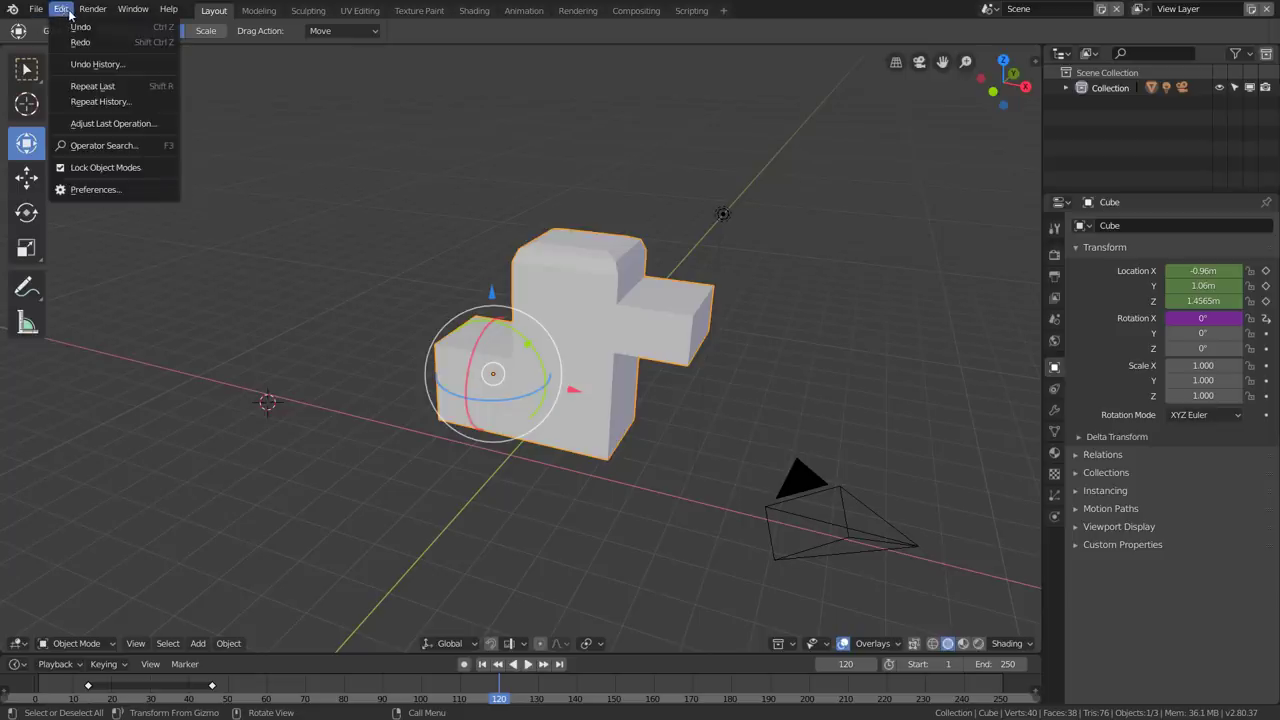
# Step: Open Preferences as its own window via Edit in 2.80 and File > User Preferences in 2.79
pyautogui.click(122, 189)
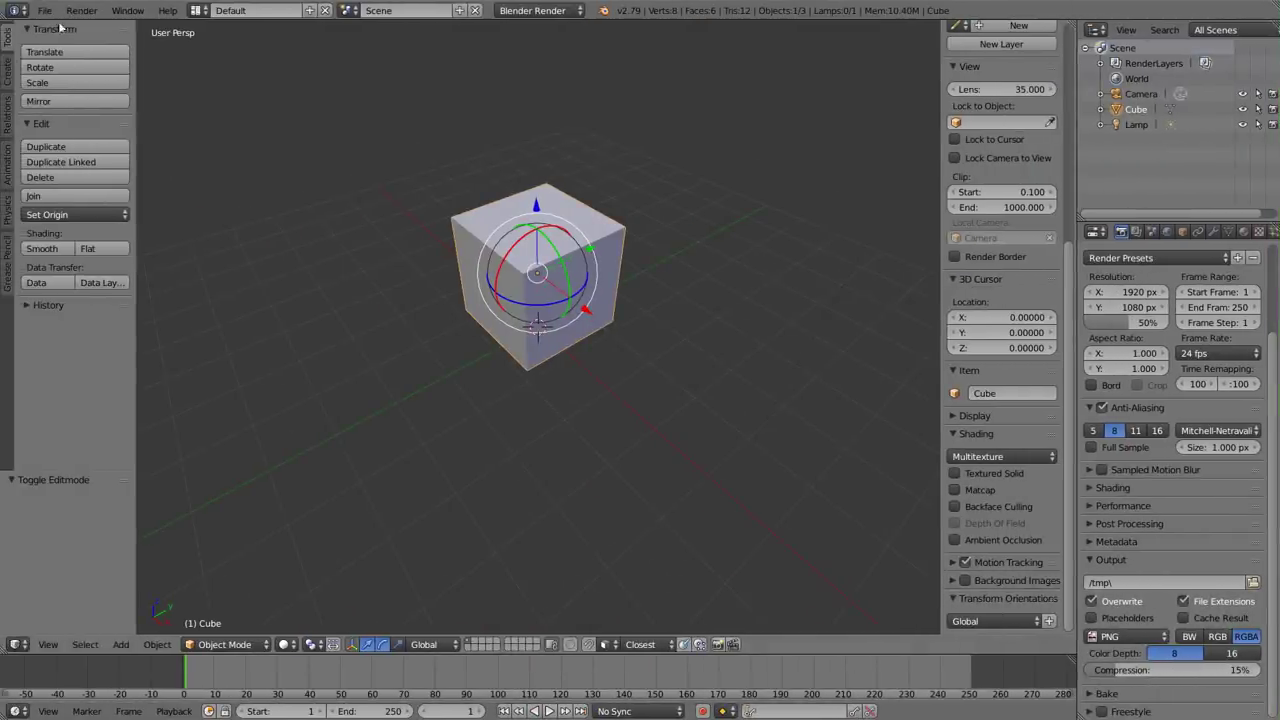
pyautogui.click(45, 10)
pyautogui.click(104, 181)
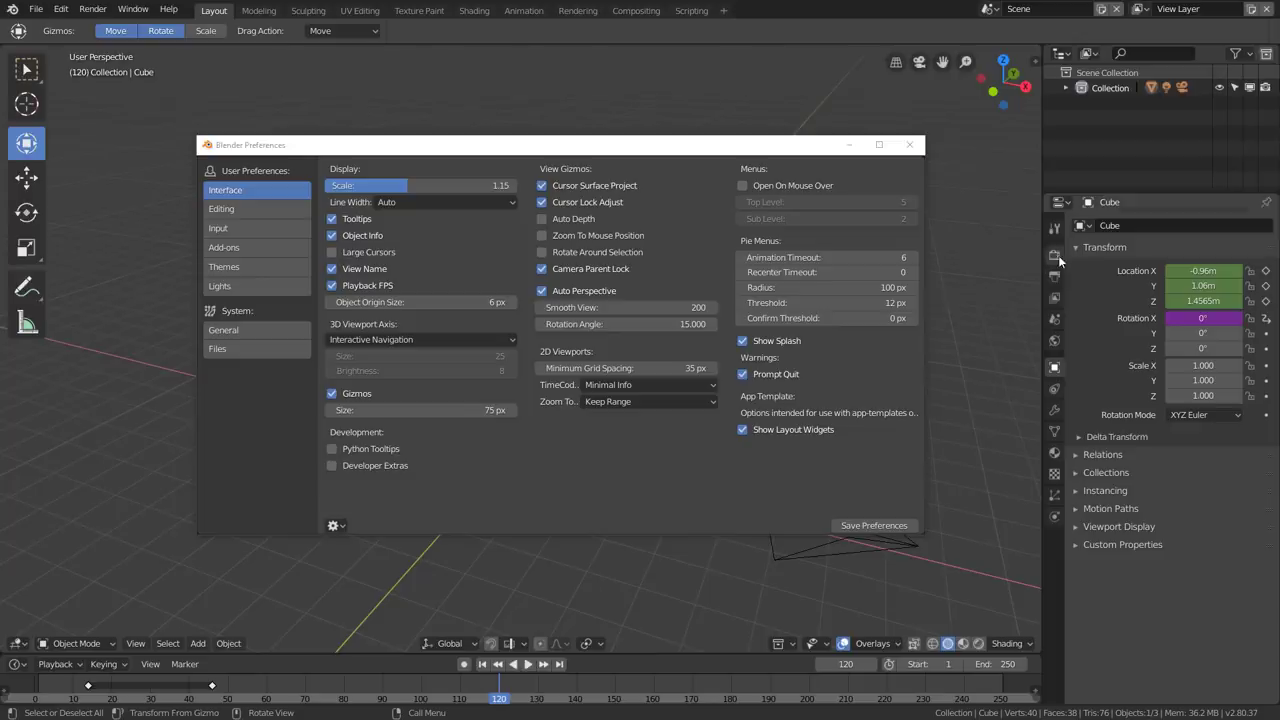
# Step: Browse the Editing, Themes and Lights pages, swinging the second studio light to the upper right
pyautogui.click(240, 212)
pyautogui.click(242, 225)
pyautogui.click(254, 189)
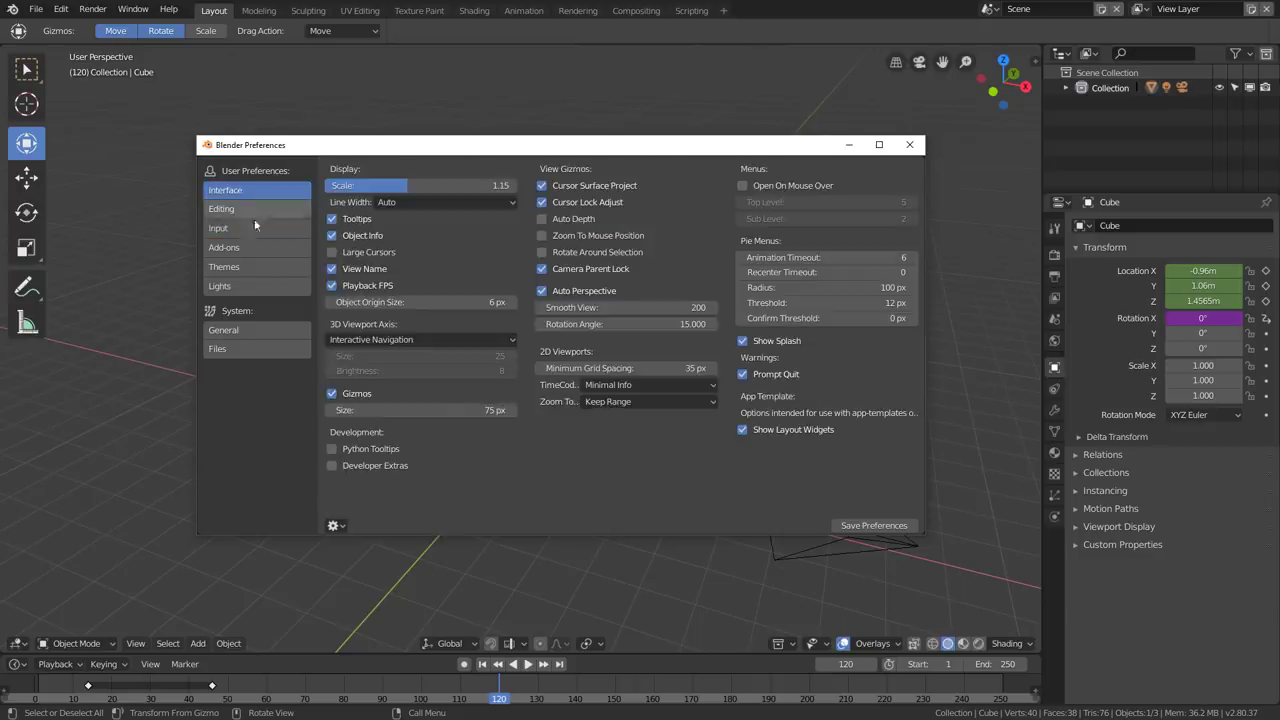
pyautogui.click(258, 271)
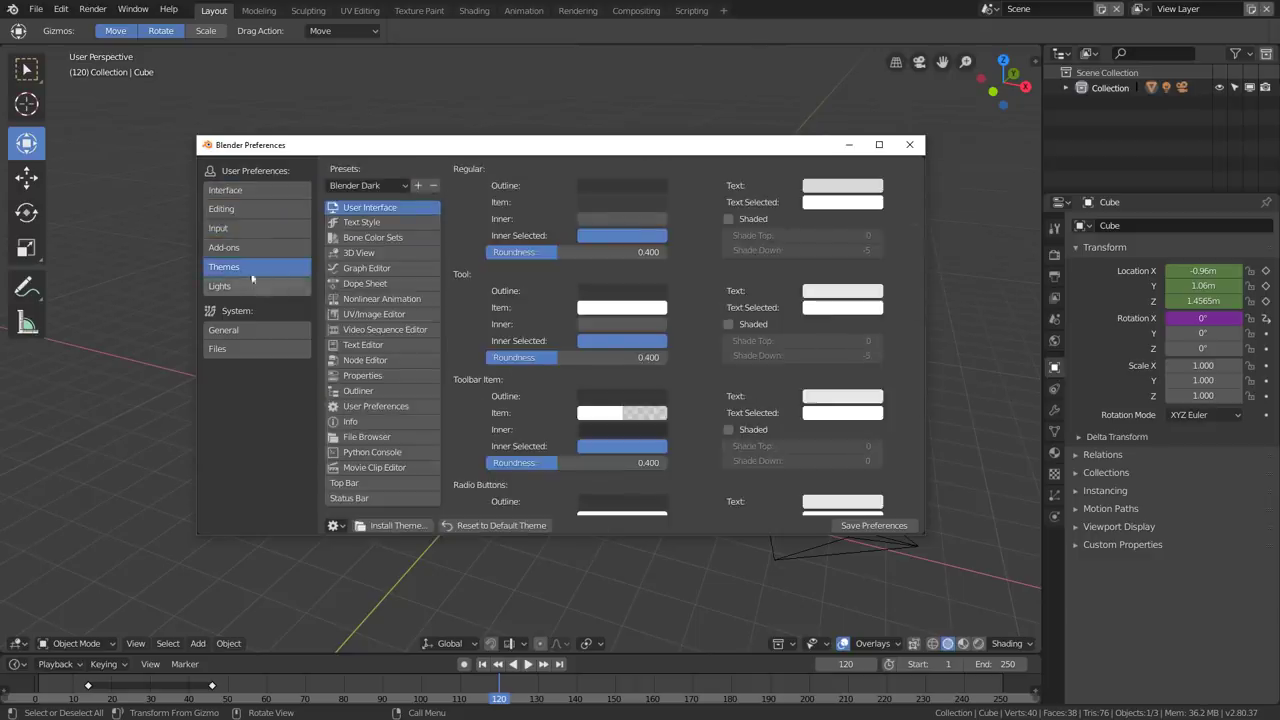
pyautogui.click(233, 286)
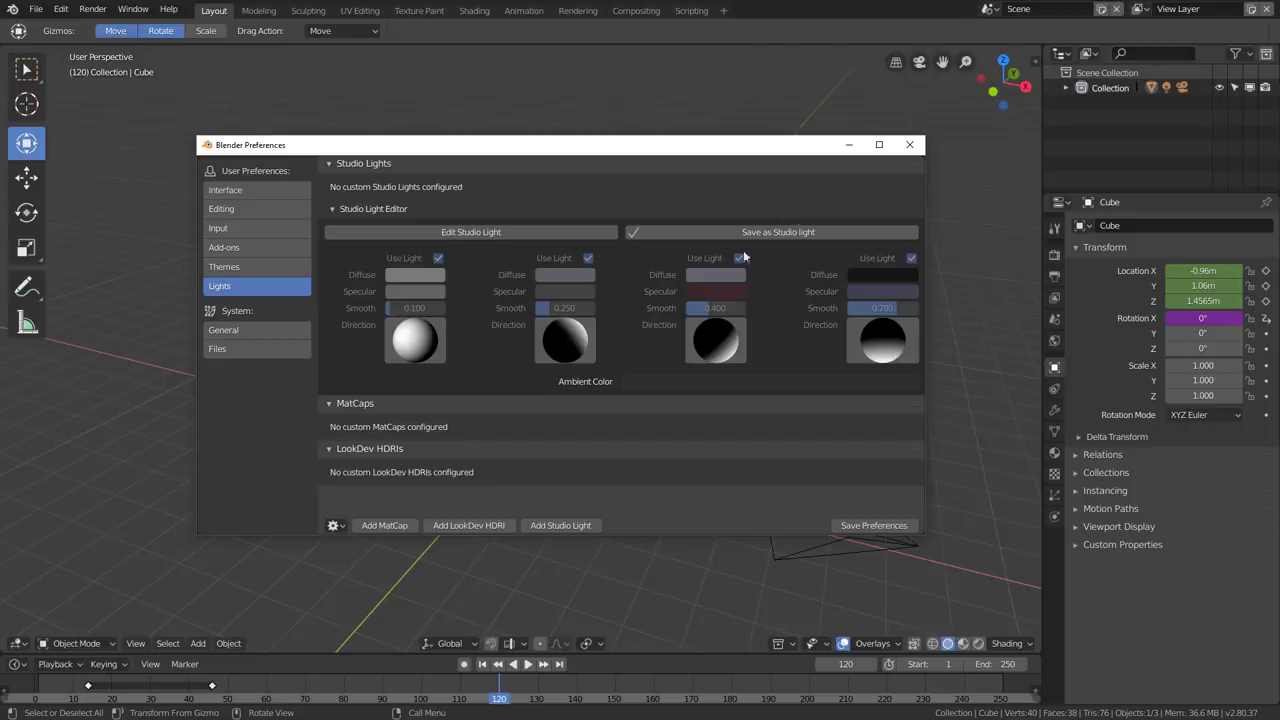
pyautogui.moveTo(585, 332); pyautogui.dragTo(569, 343)
# Step: Check General and File Paths, then enable Auto Depth, Zoom To Mouse Position and Rotate Around Selection
pyautogui.click(252, 331)
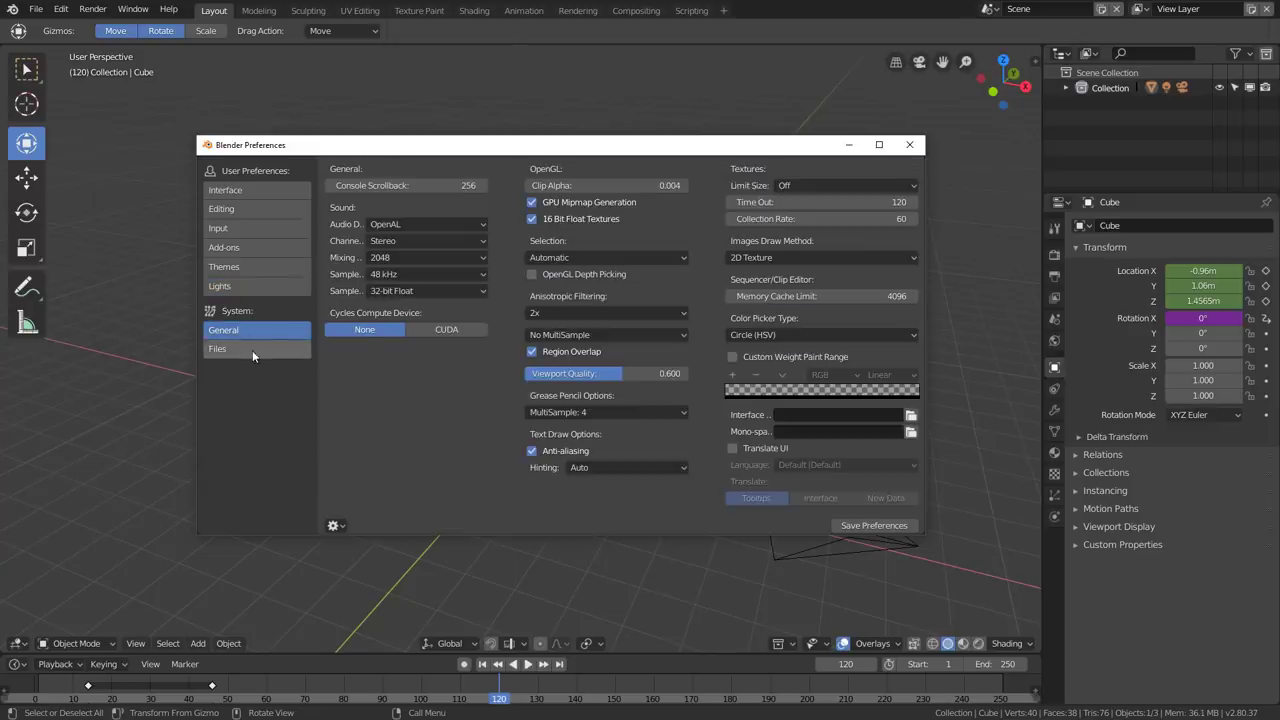
pyautogui.click(252, 350)
pyautogui.click(257, 331)
pyautogui.click(248, 350)
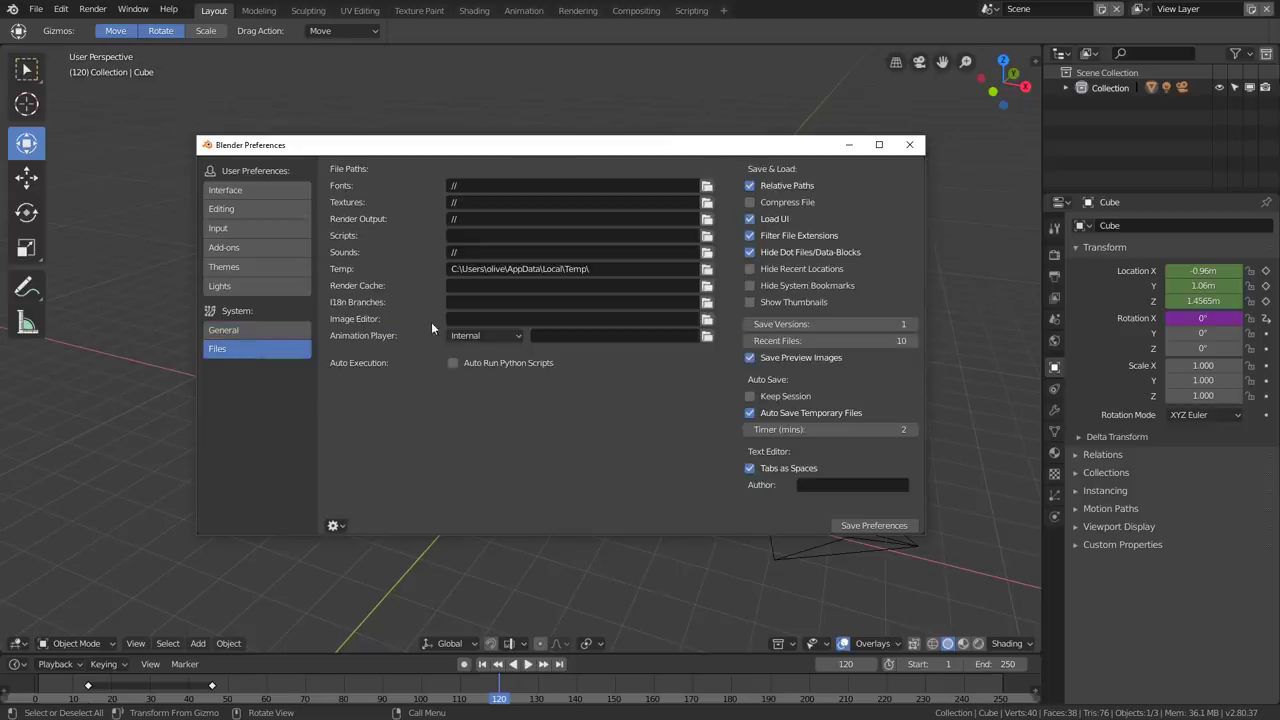
pyautogui.click(251, 192)
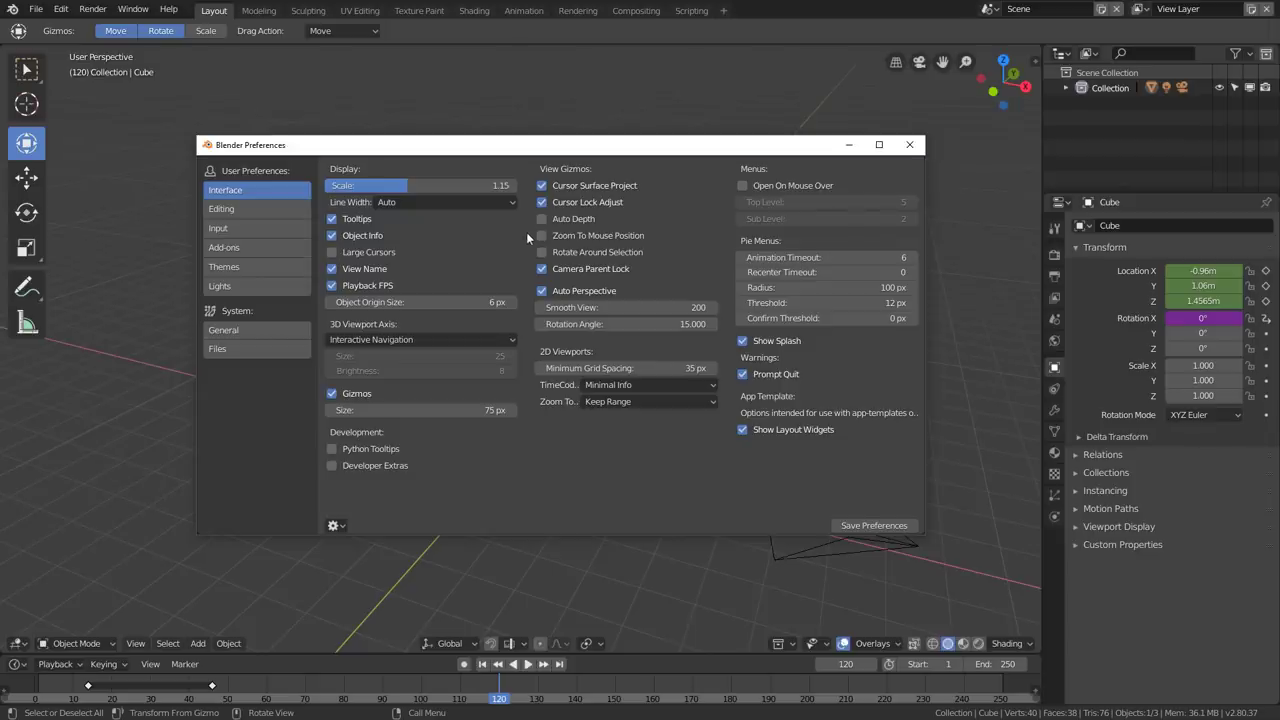
pyautogui.moveTo(541, 218); pyautogui.dragTo(541, 252)
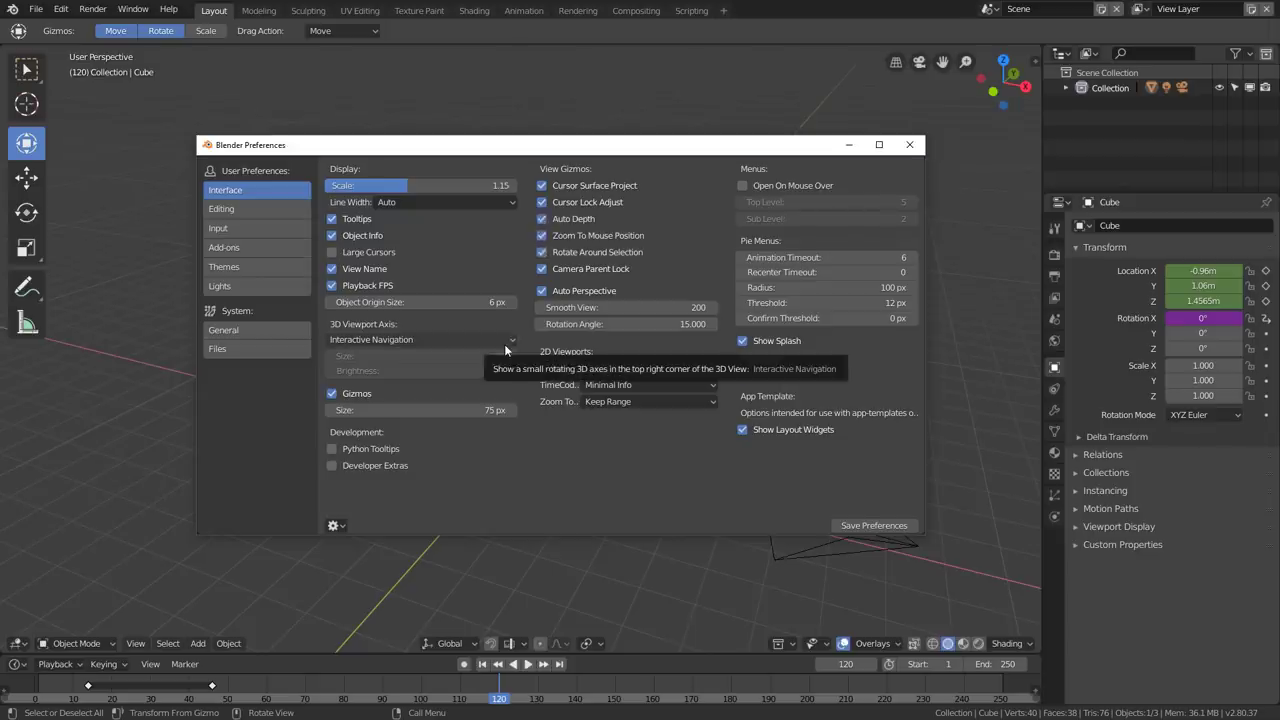
# Step: Tick Open On Mouse Over under Menus in the Interface preferences
pyautogui.click(742, 185)
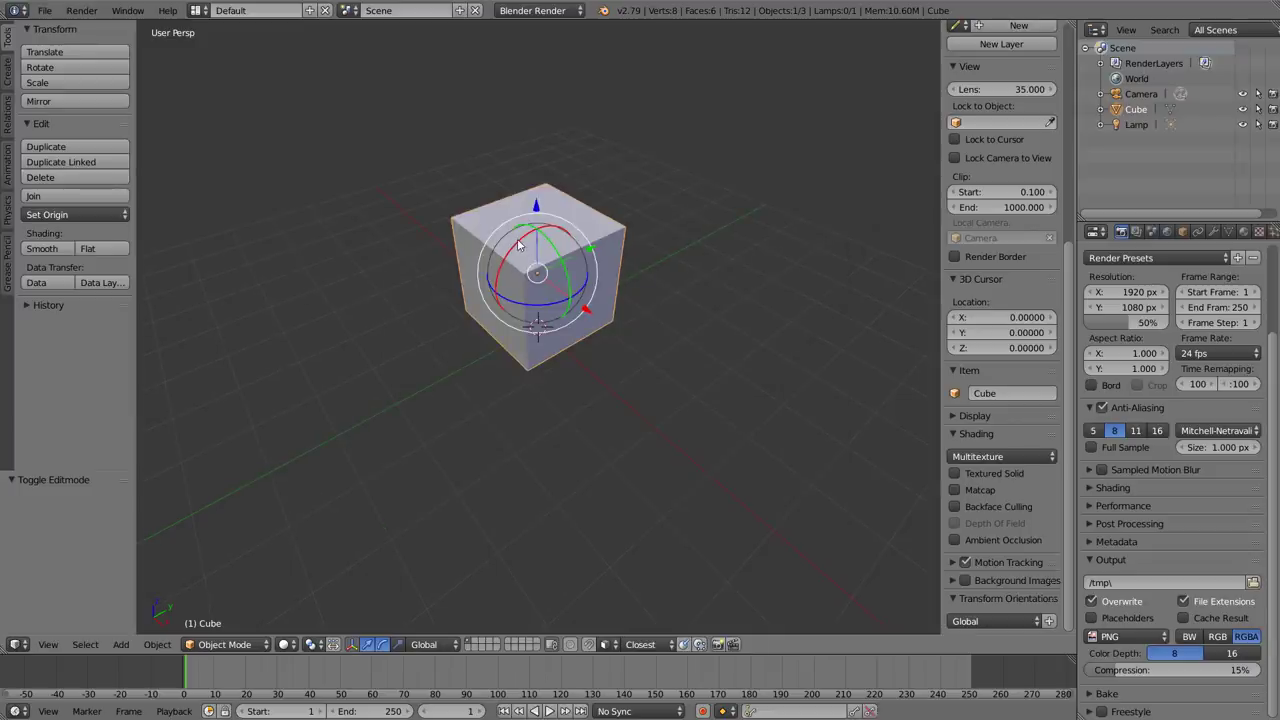
# Step: In 2.79, view the default cube from front and right, toggle orthographic, and orbit around it
pyautogui.press('KP_1')
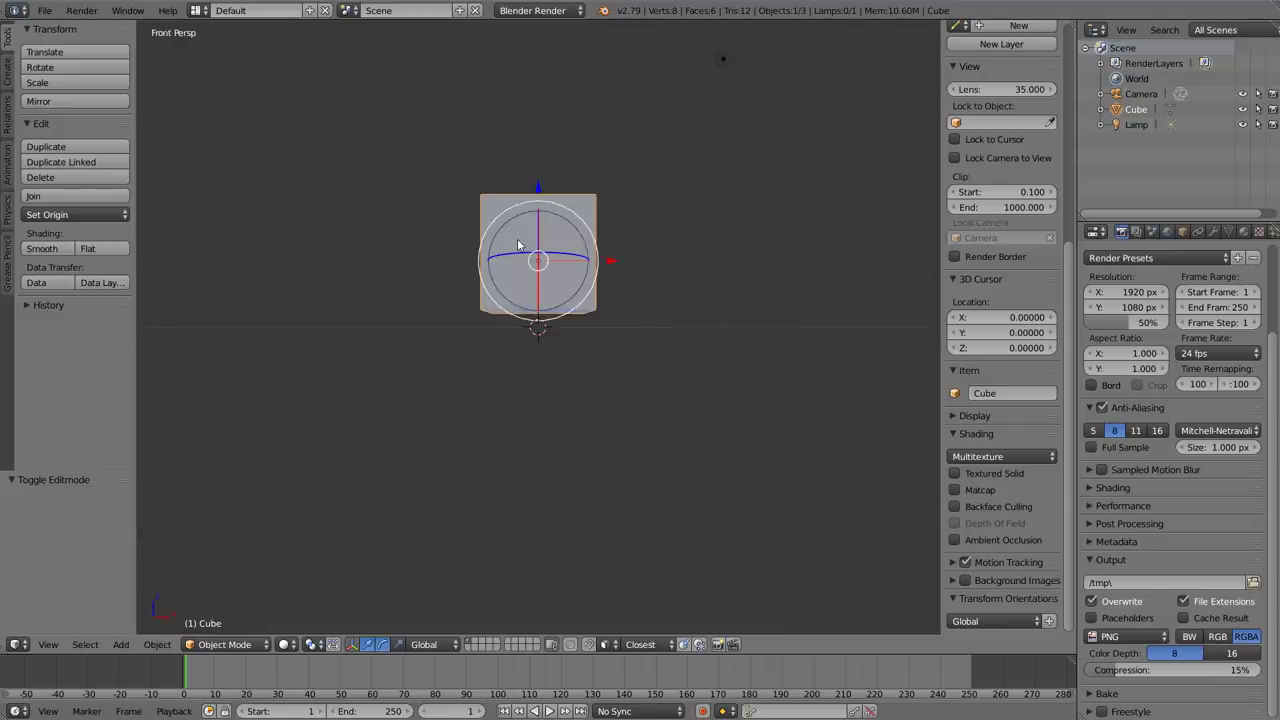
pyautogui.press('KP_6')
pyautogui.press('KP_3')
pyautogui.press('KP_5')
pyautogui.press('KP_5')
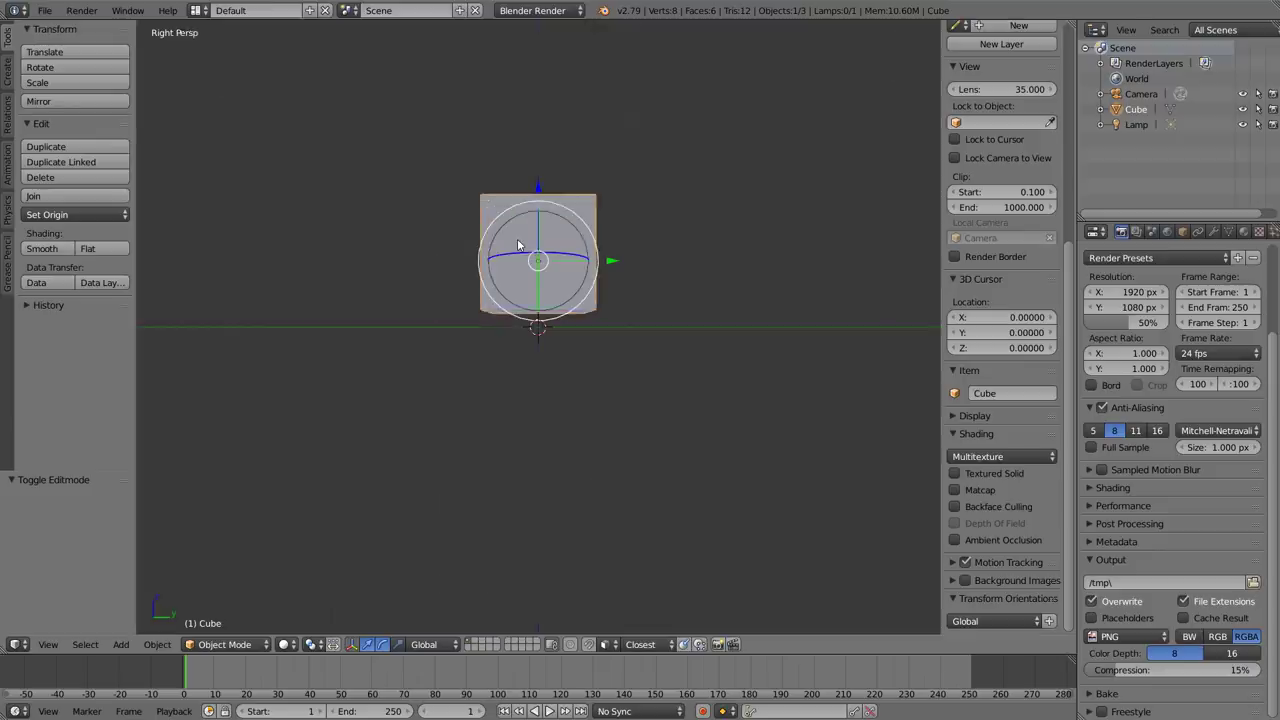
pyautogui.press('KP_5')
pyautogui.press('KP_5')
pyautogui.press('KP_5')
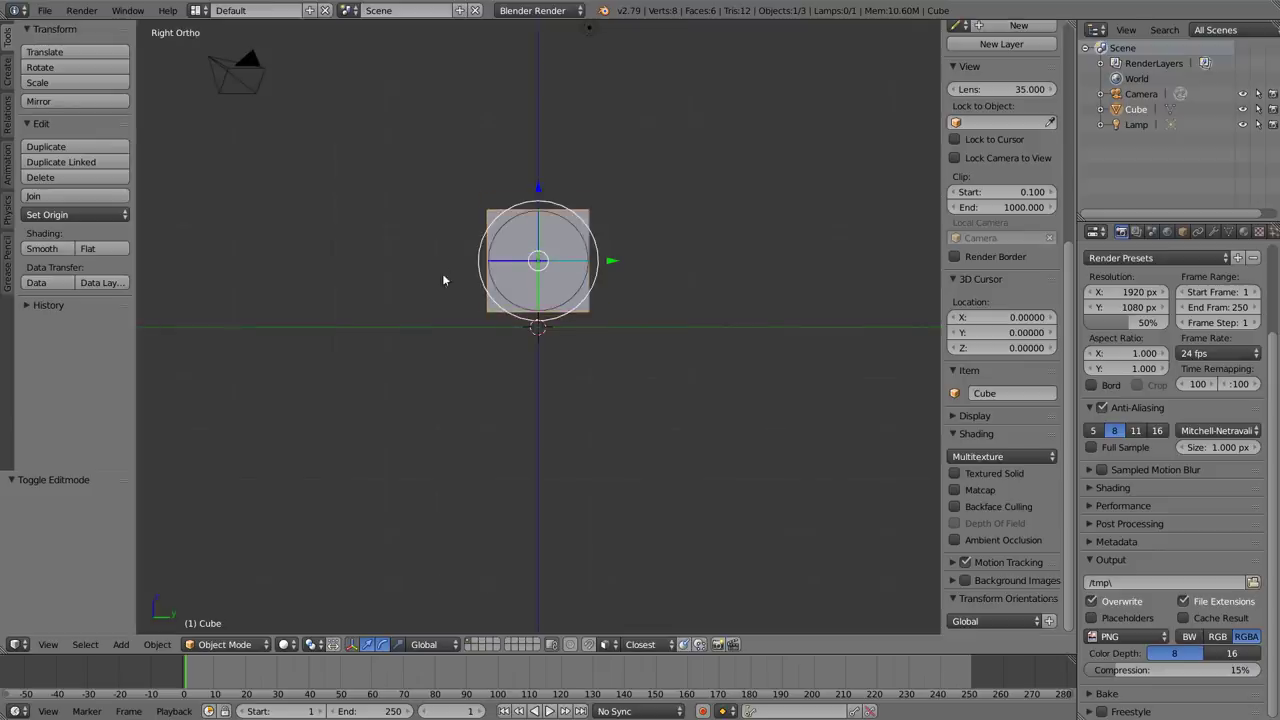
pyautogui.moveTo(442, 273)
pyautogui.mouseDown(button='middle')
pyautogui.moveTo(443, 235)
pyautogui.moveTo(502, 276)
pyautogui.moveTo(585, 272)
pyautogui.moveTo(577, 292)
pyautogui.mouseUp(button='middle')
pyautogui.press('KP_5')
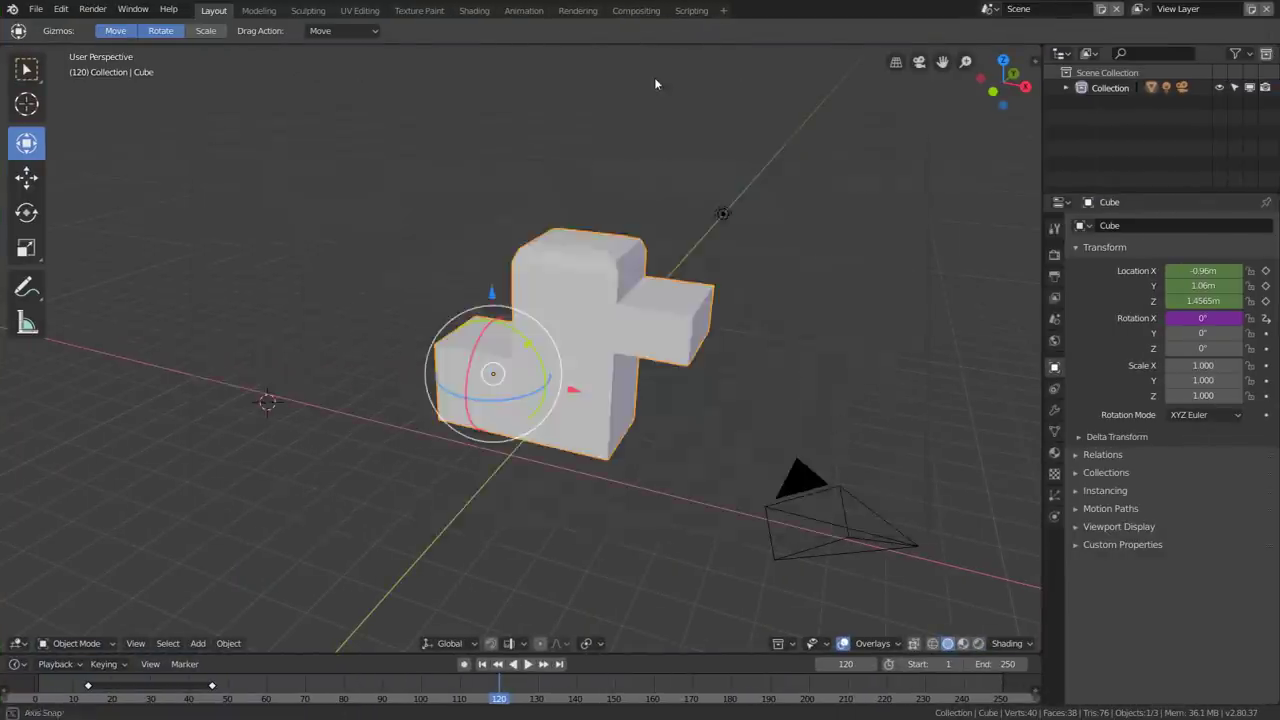
# Step: View the duck model in front and right orthographic views, then orbit back into perspective
pyautogui.moveTo(635, 354)
pyautogui.mouseDown(button='middle')
pyautogui.moveTo(595, 354)
pyautogui.moveTo(601, 340)
pyautogui.mouseUp(button='middle')
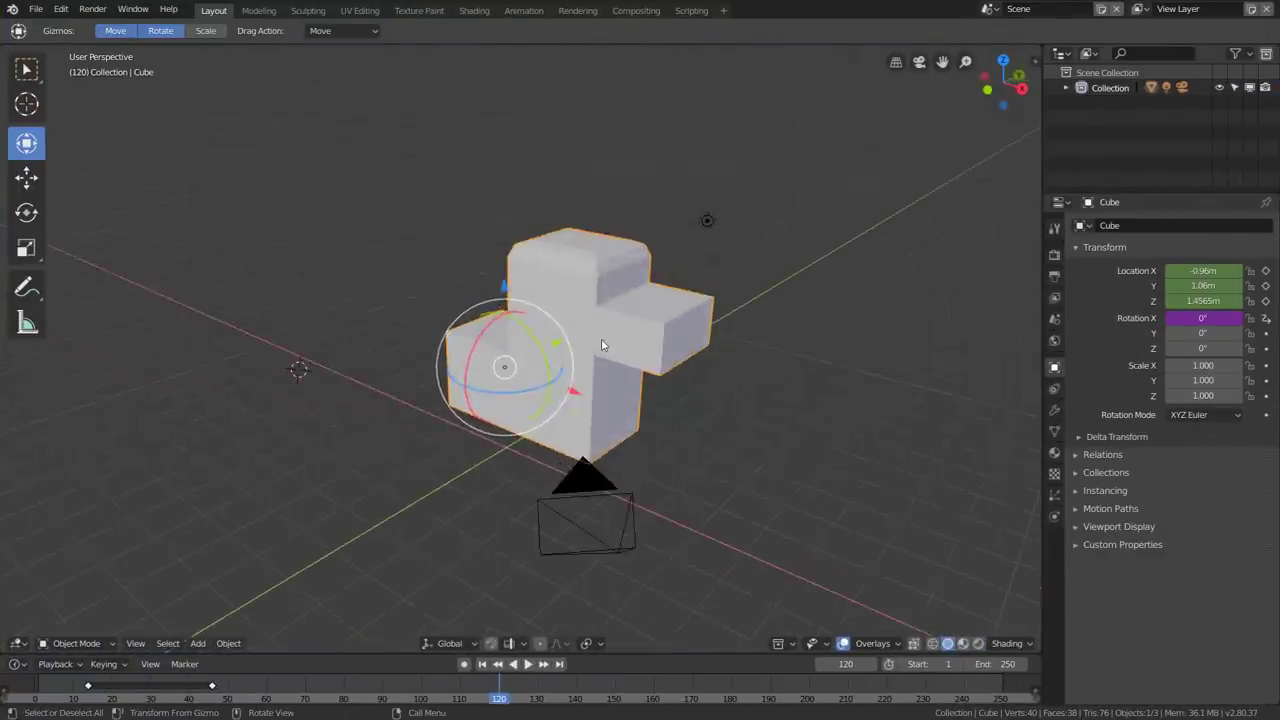
pyautogui.press('KP_1')
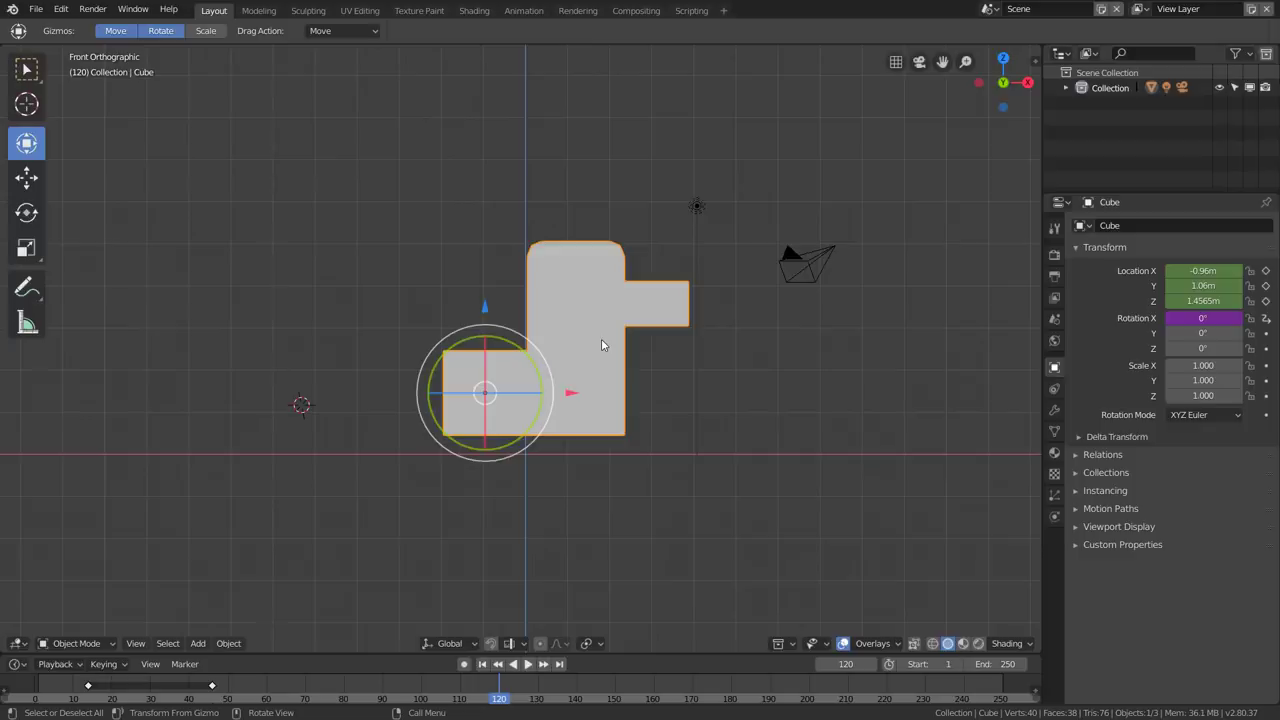
pyautogui.press('KP_3')
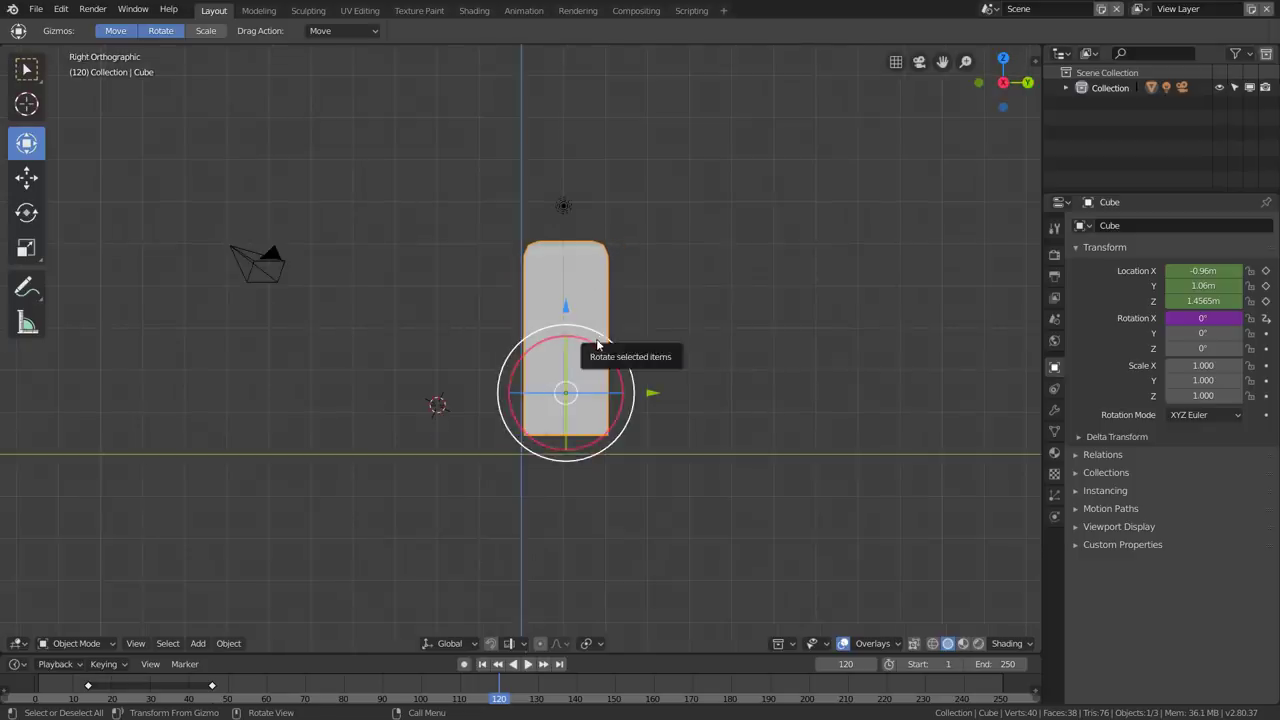
pyautogui.keyDown('shift'); pyautogui.moveTo(451, 250); pyautogui.dragTo(572, 284, button='middle'); pyautogui.keyUp('shift')
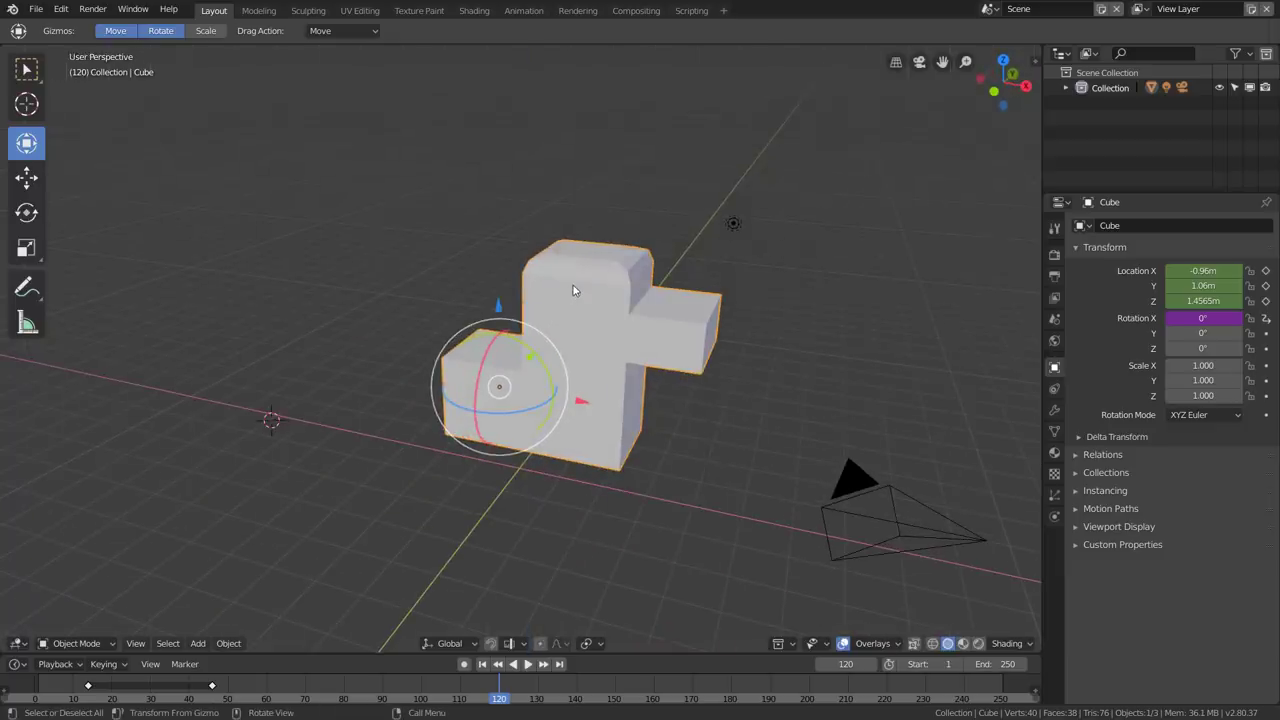
pyautogui.moveTo(573, 289); pyautogui.dragTo(577, 286, button='middle')
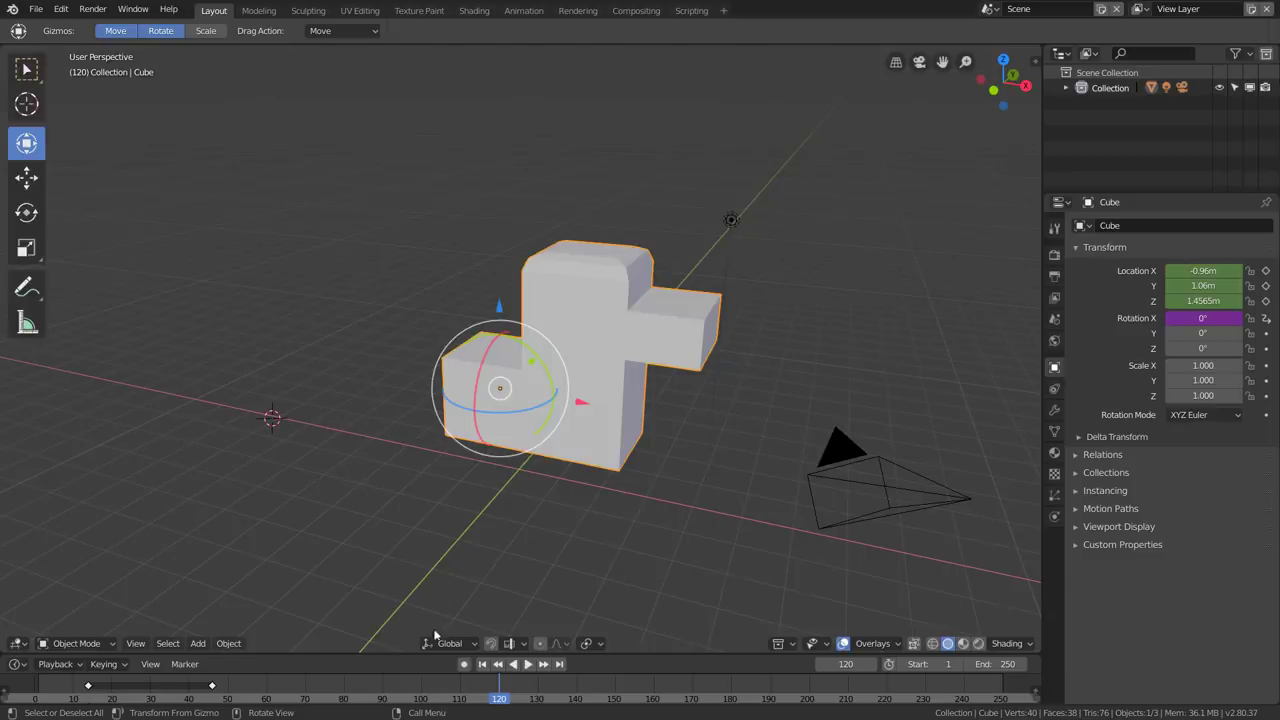
# Step: Open Preferences with Ctrl+comma and filter the Add-ons page by 'f2'
pyautogui.hotkey('ctrl', ',')
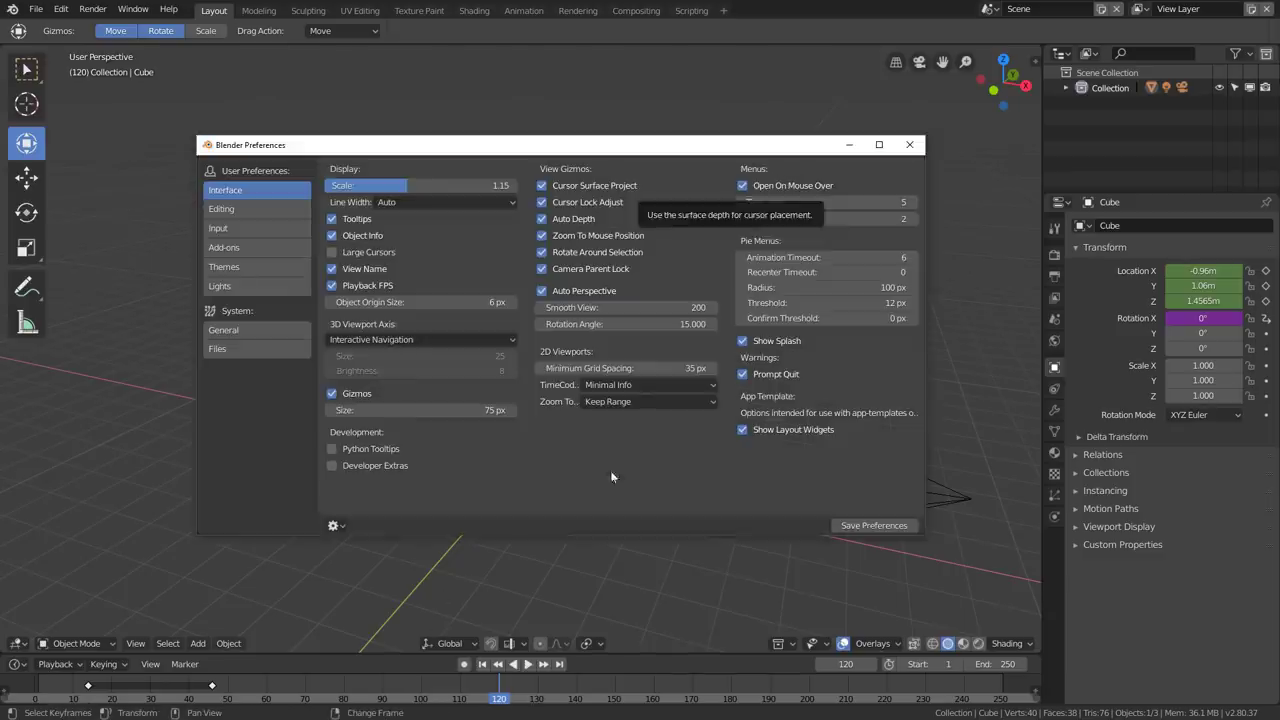
pyautogui.click(247, 242)
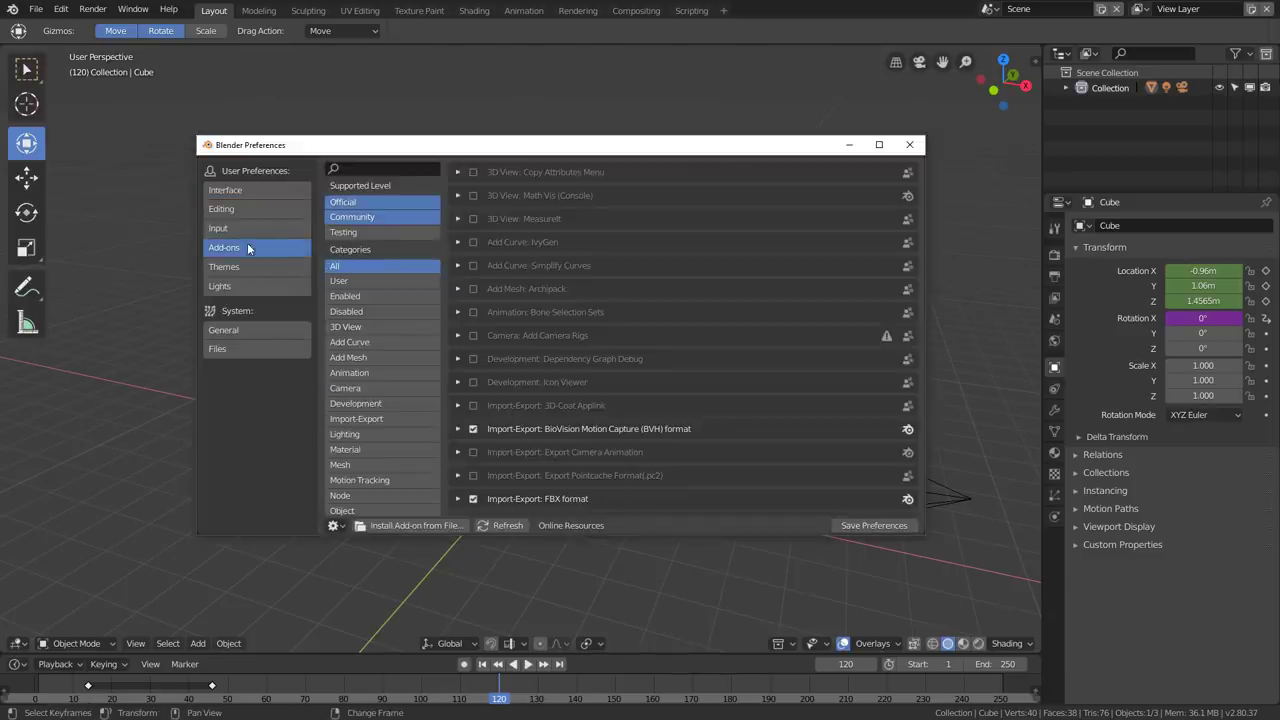
pyautogui.click(356, 169)
pyautogui.write('f2')
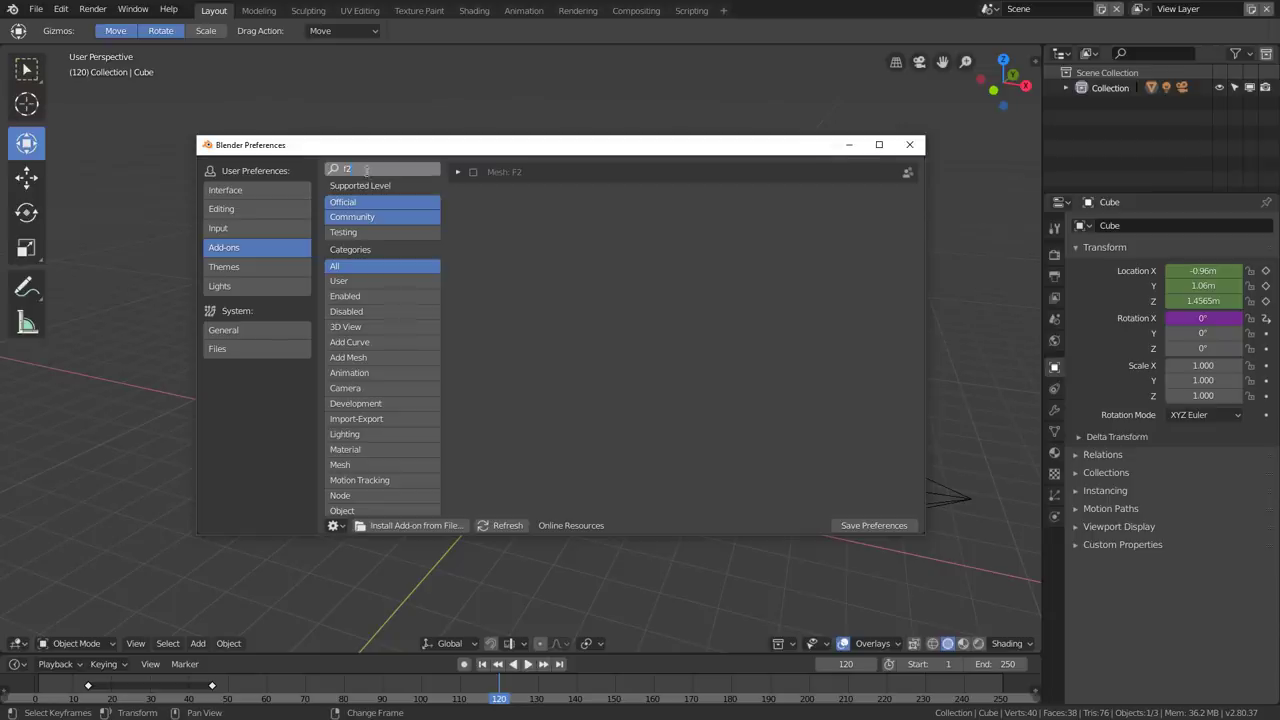
# Step: Enable Mesh: F2, then search 'node' and enable Node: Node Wrangler
pyautogui.click(475, 172)
pyautogui.click(394, 168)
pyautogui.write('node')
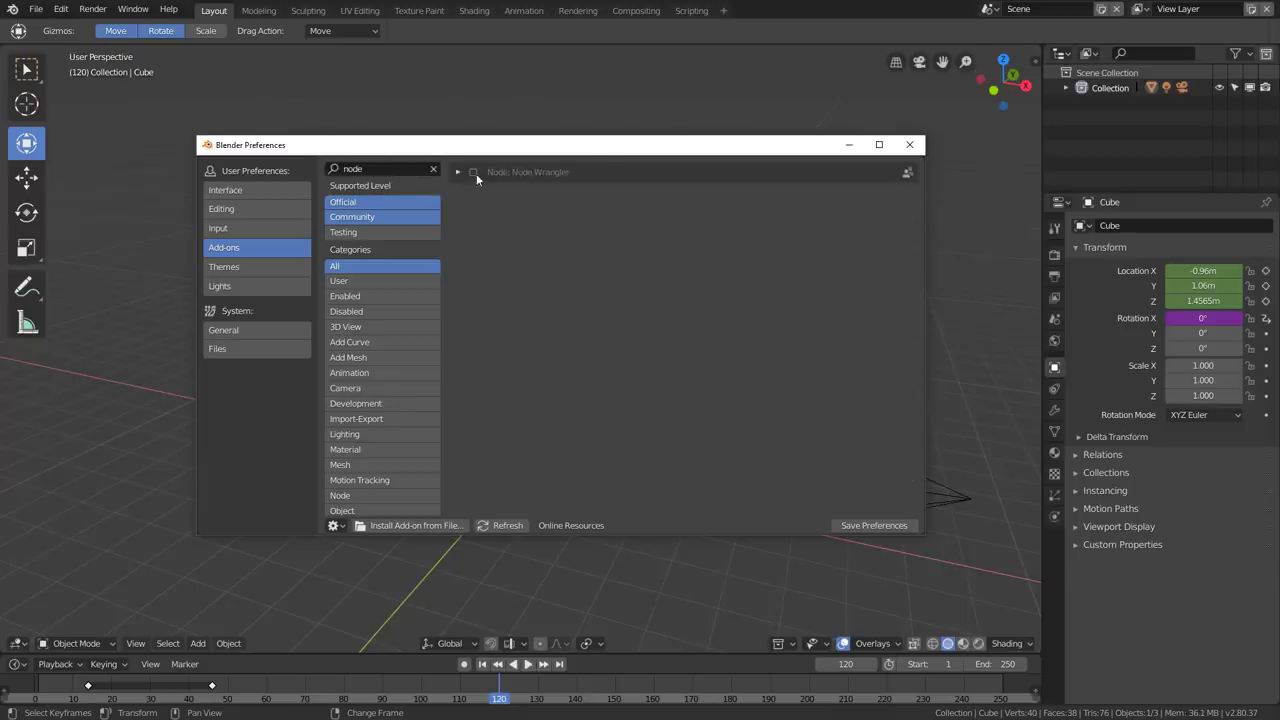
pyautogui.click(474, 172)
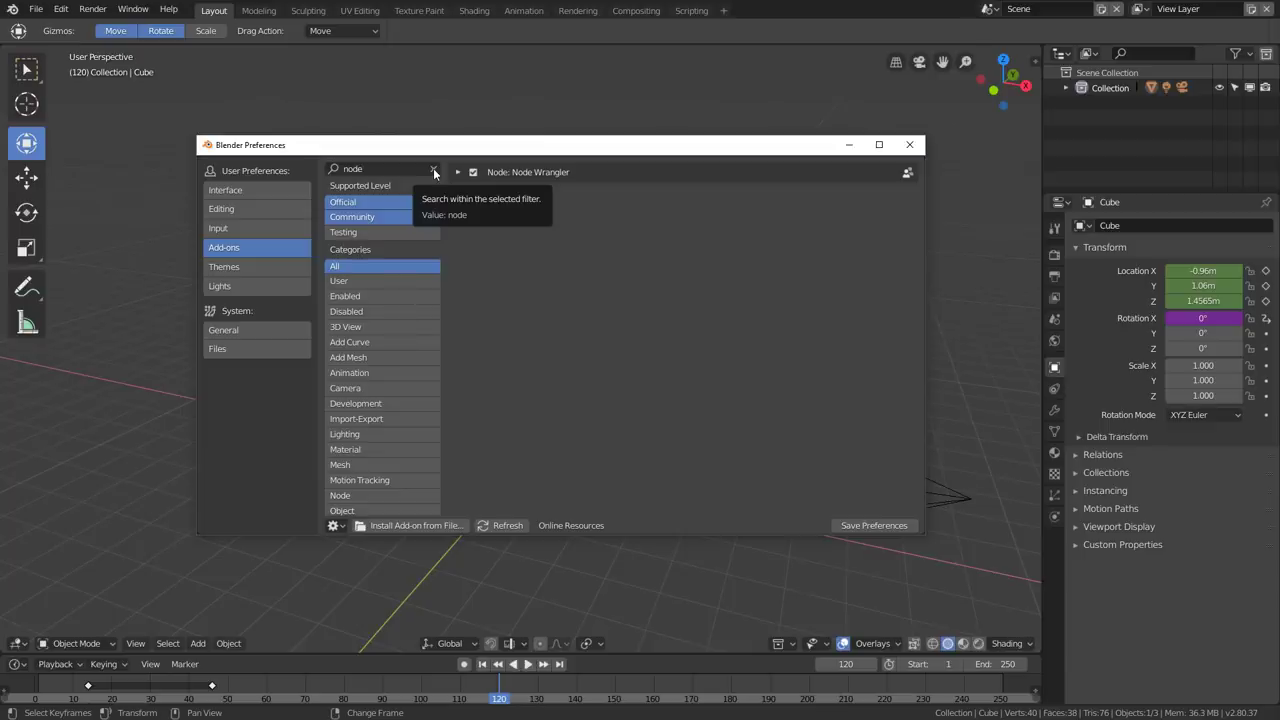
# Step: Clear the add-on search, glance at Themes and Interface, and close the Preferences window
pyautogui.click(433, 168)
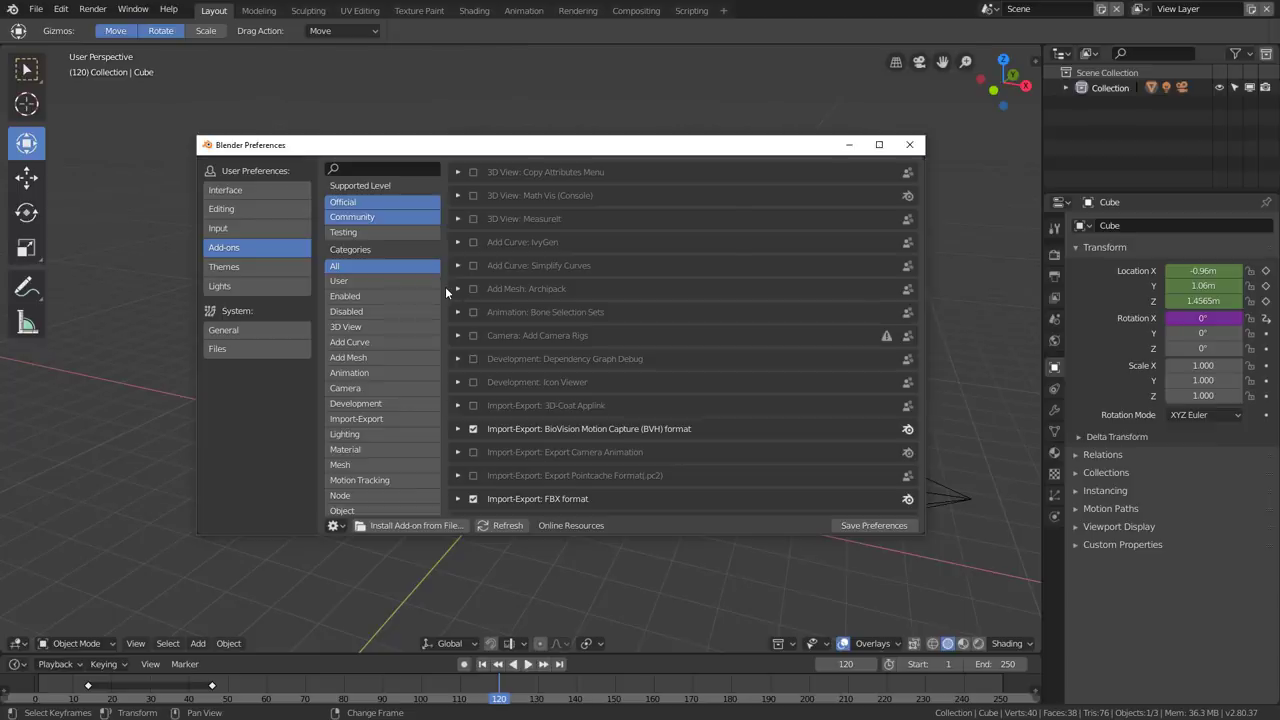
pyautogui.click(224, 266)
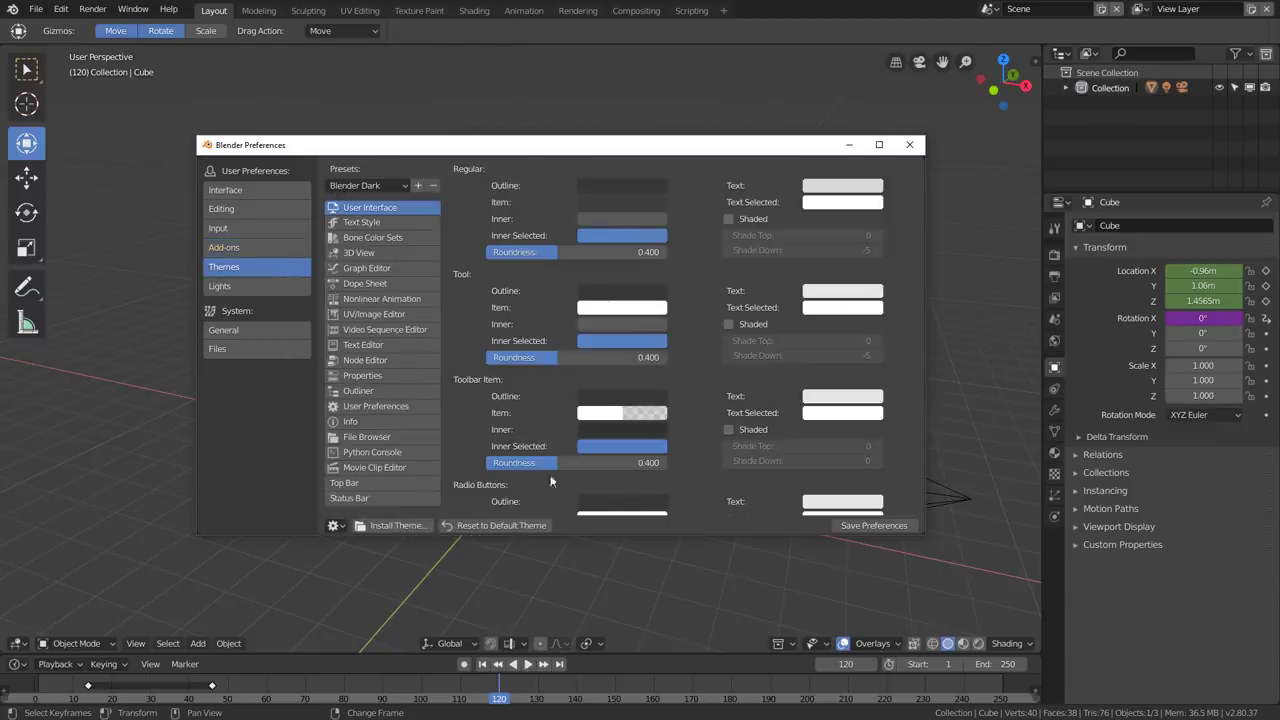
pyautogui.click(248, 192)
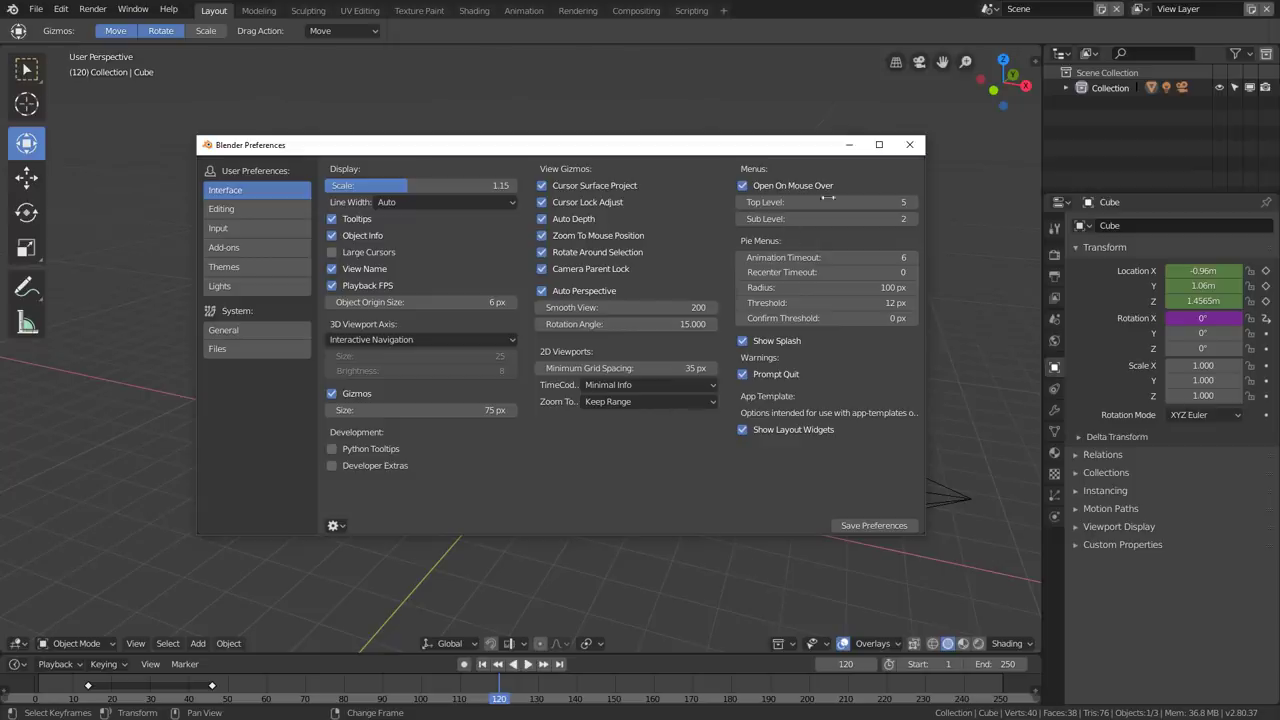
pyautogui.click(909, 144)
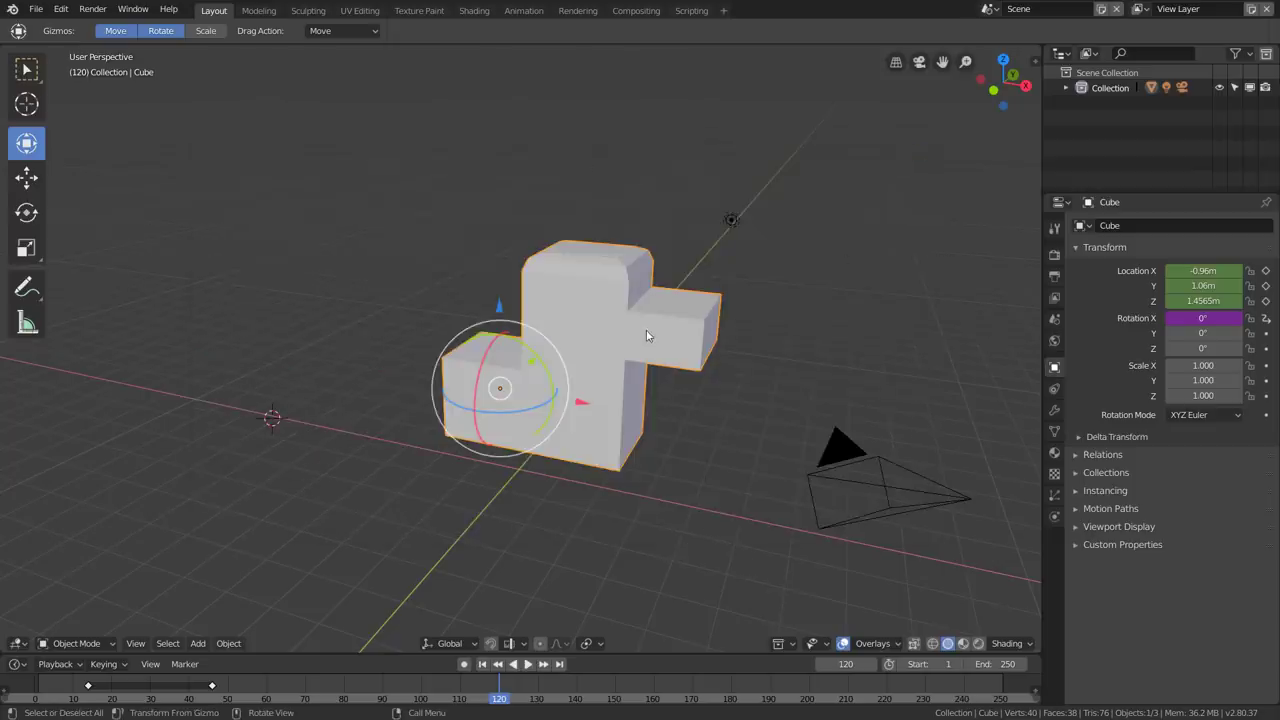